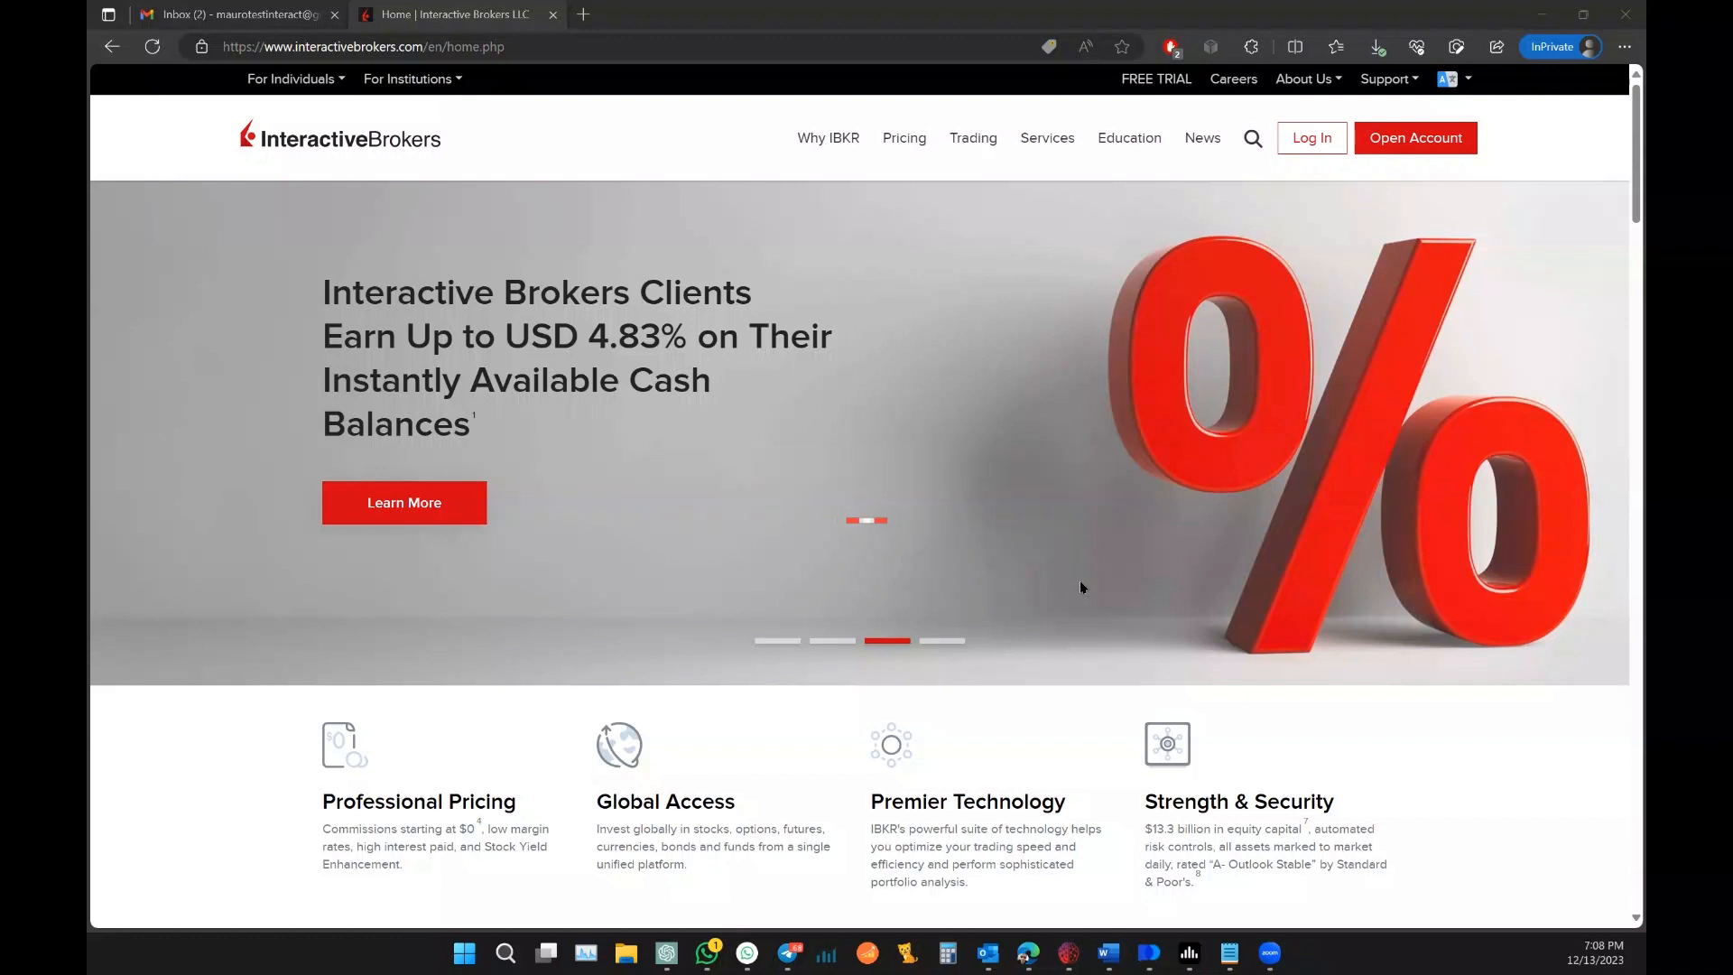
Step: Start a new account application from the homepage's Open Account menu
mouse_move(1420, 138)
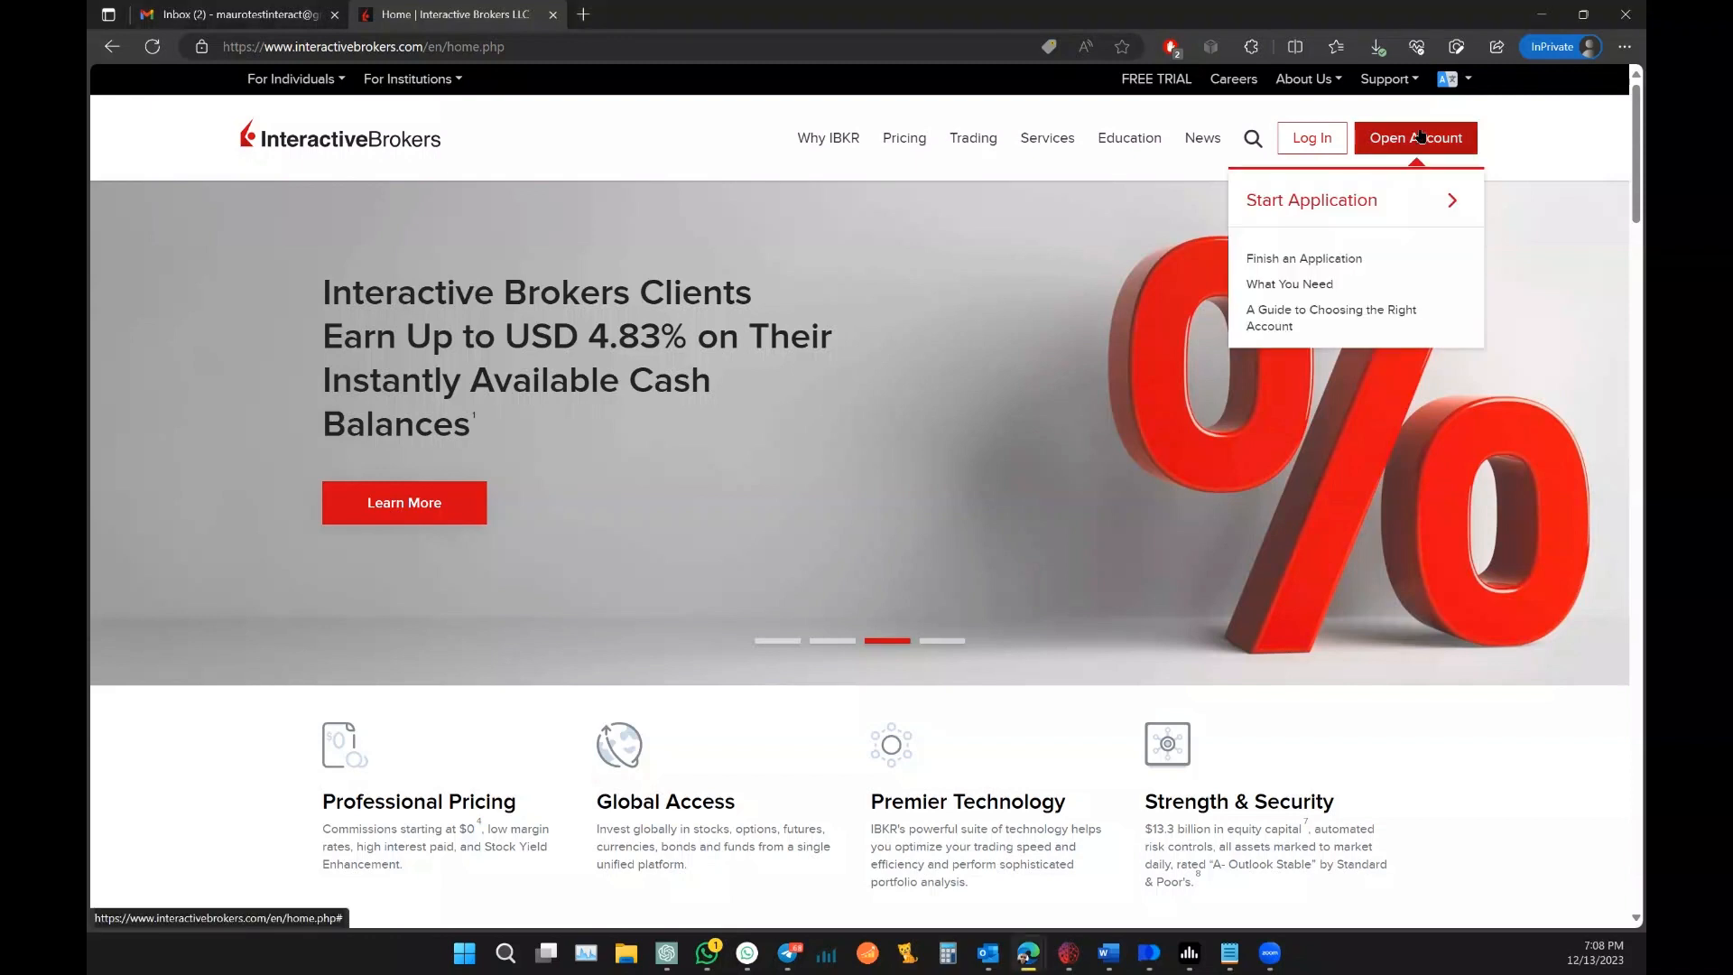
left_click(1330, 201)
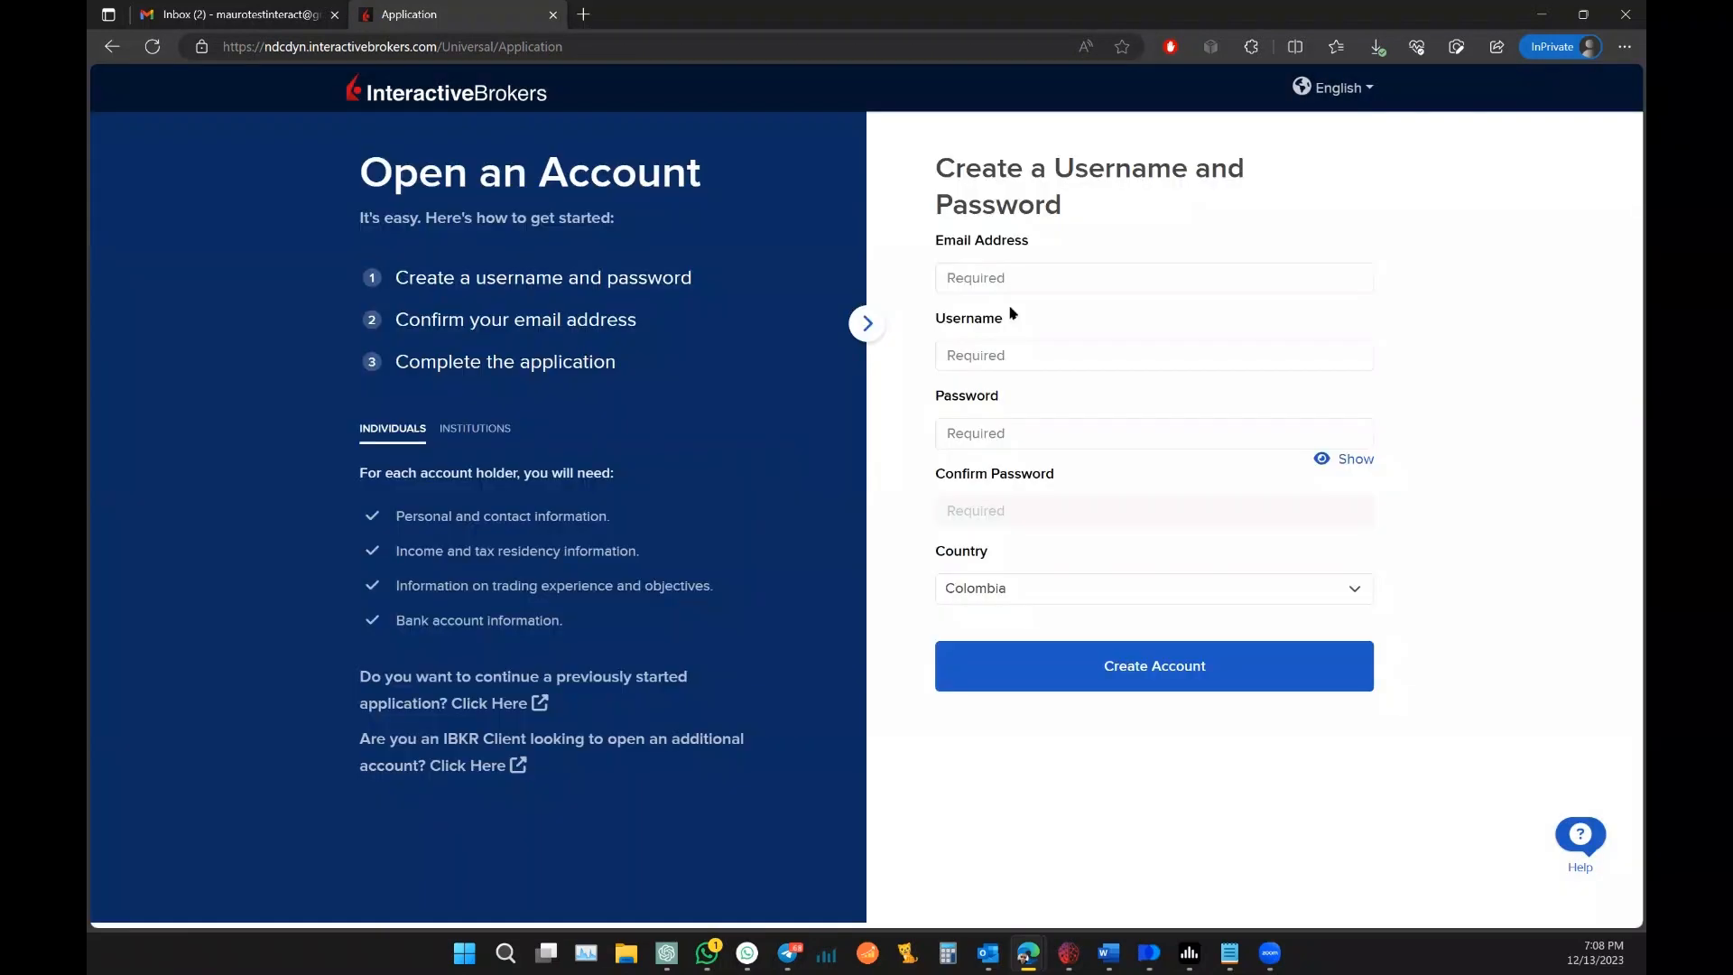
Step: Paste the account's email address from Notepad and enter the username
left_click(1021, 288)
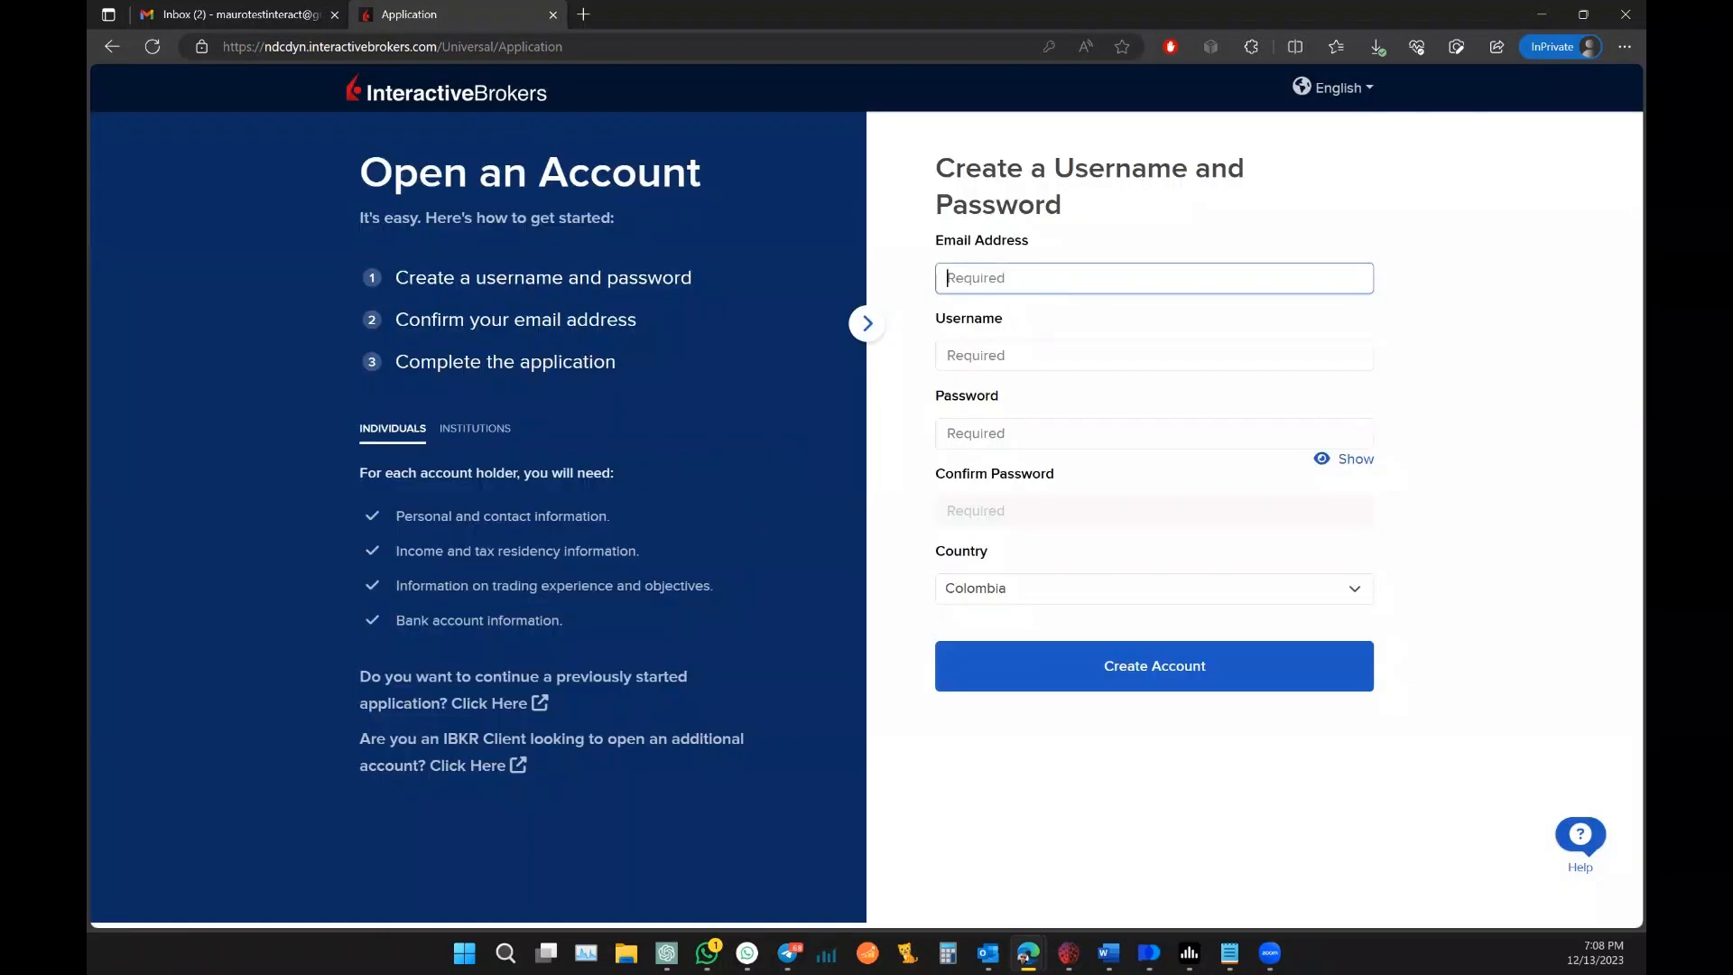
key("alt+Tab")
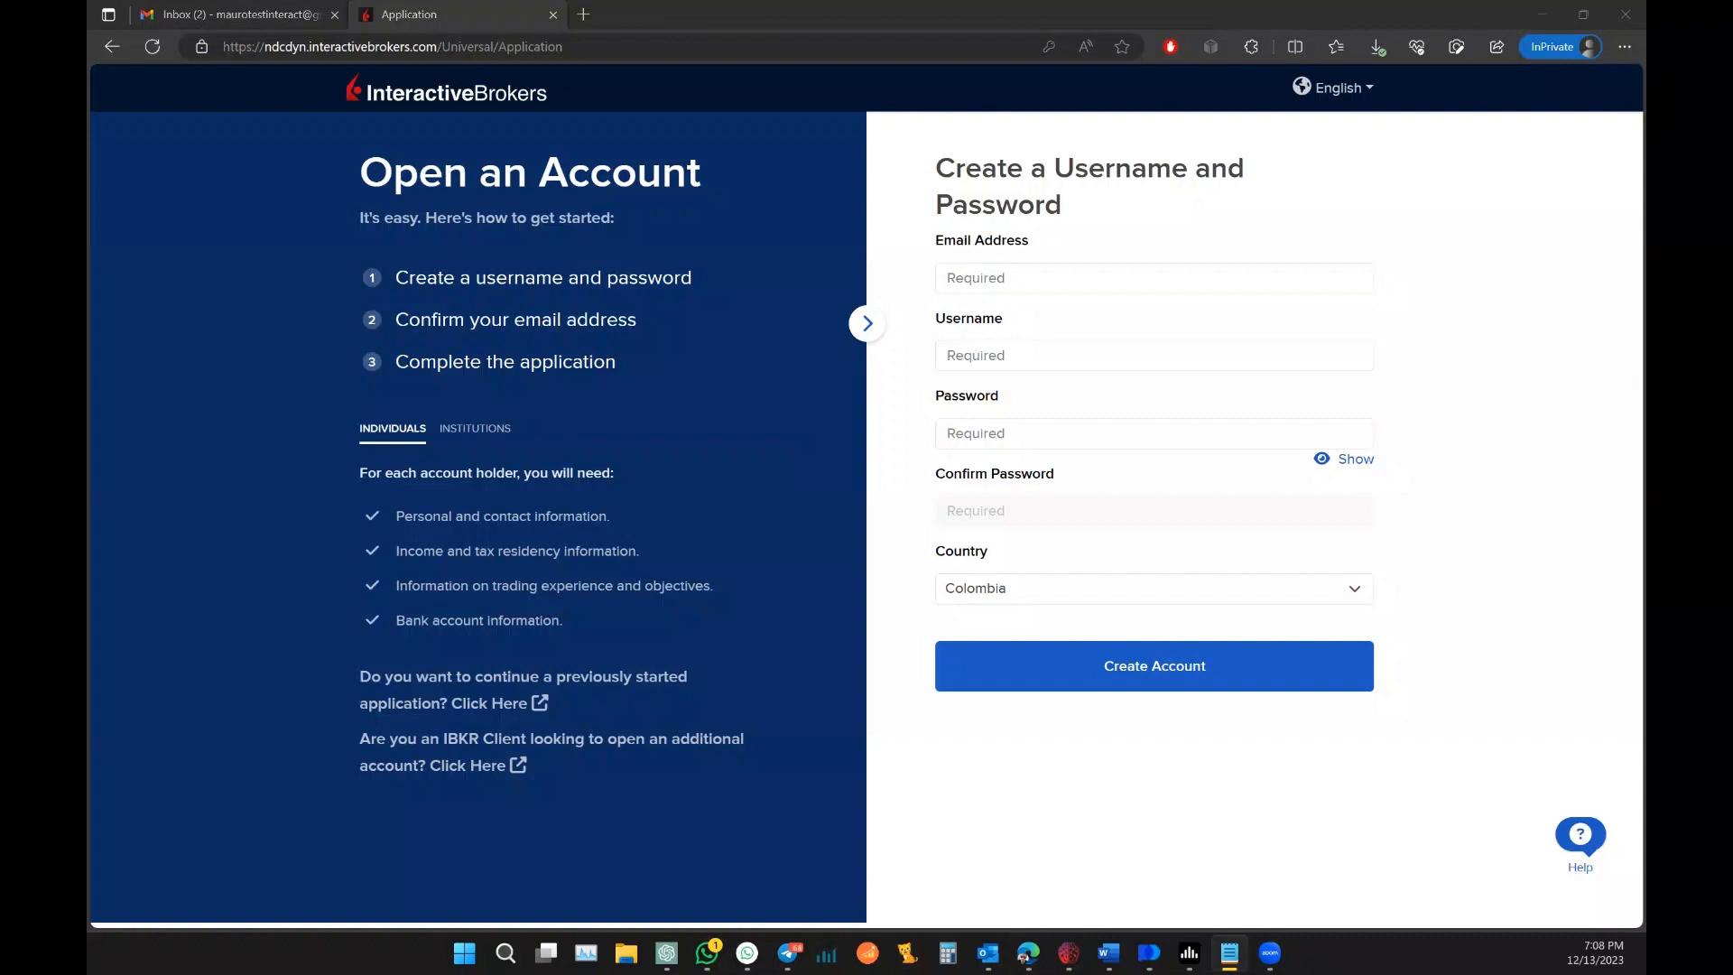
left_click(1023, 290)
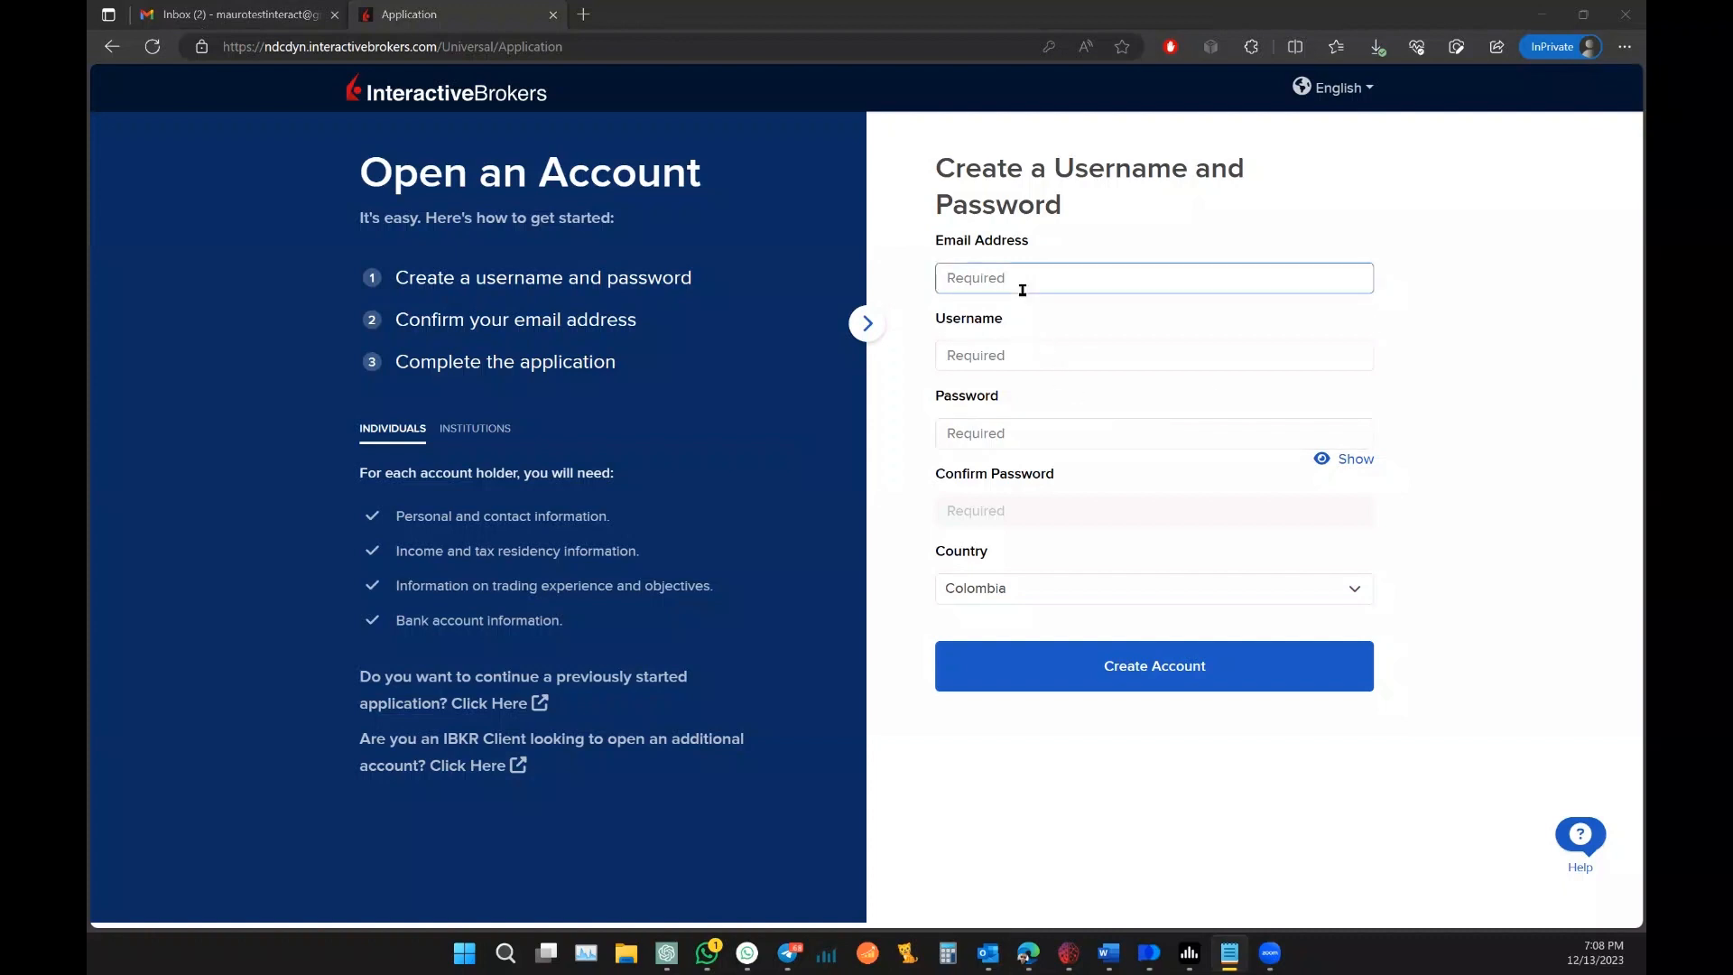
key("ctrl+v")
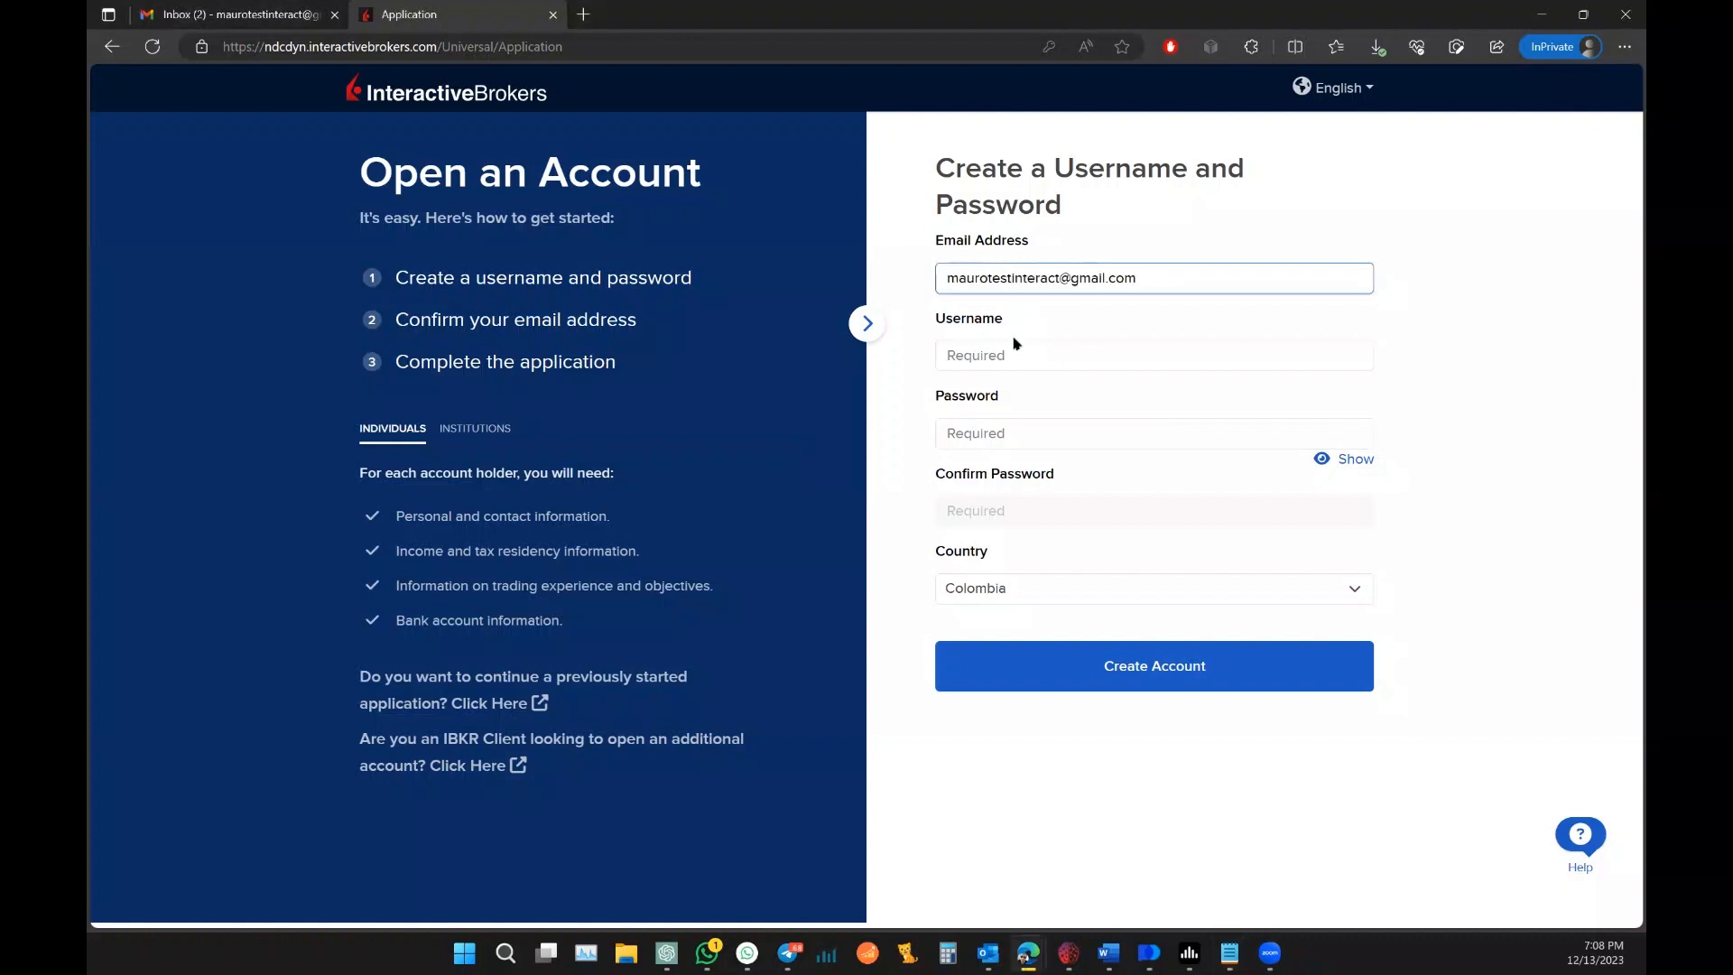
left_click(1012, 354)
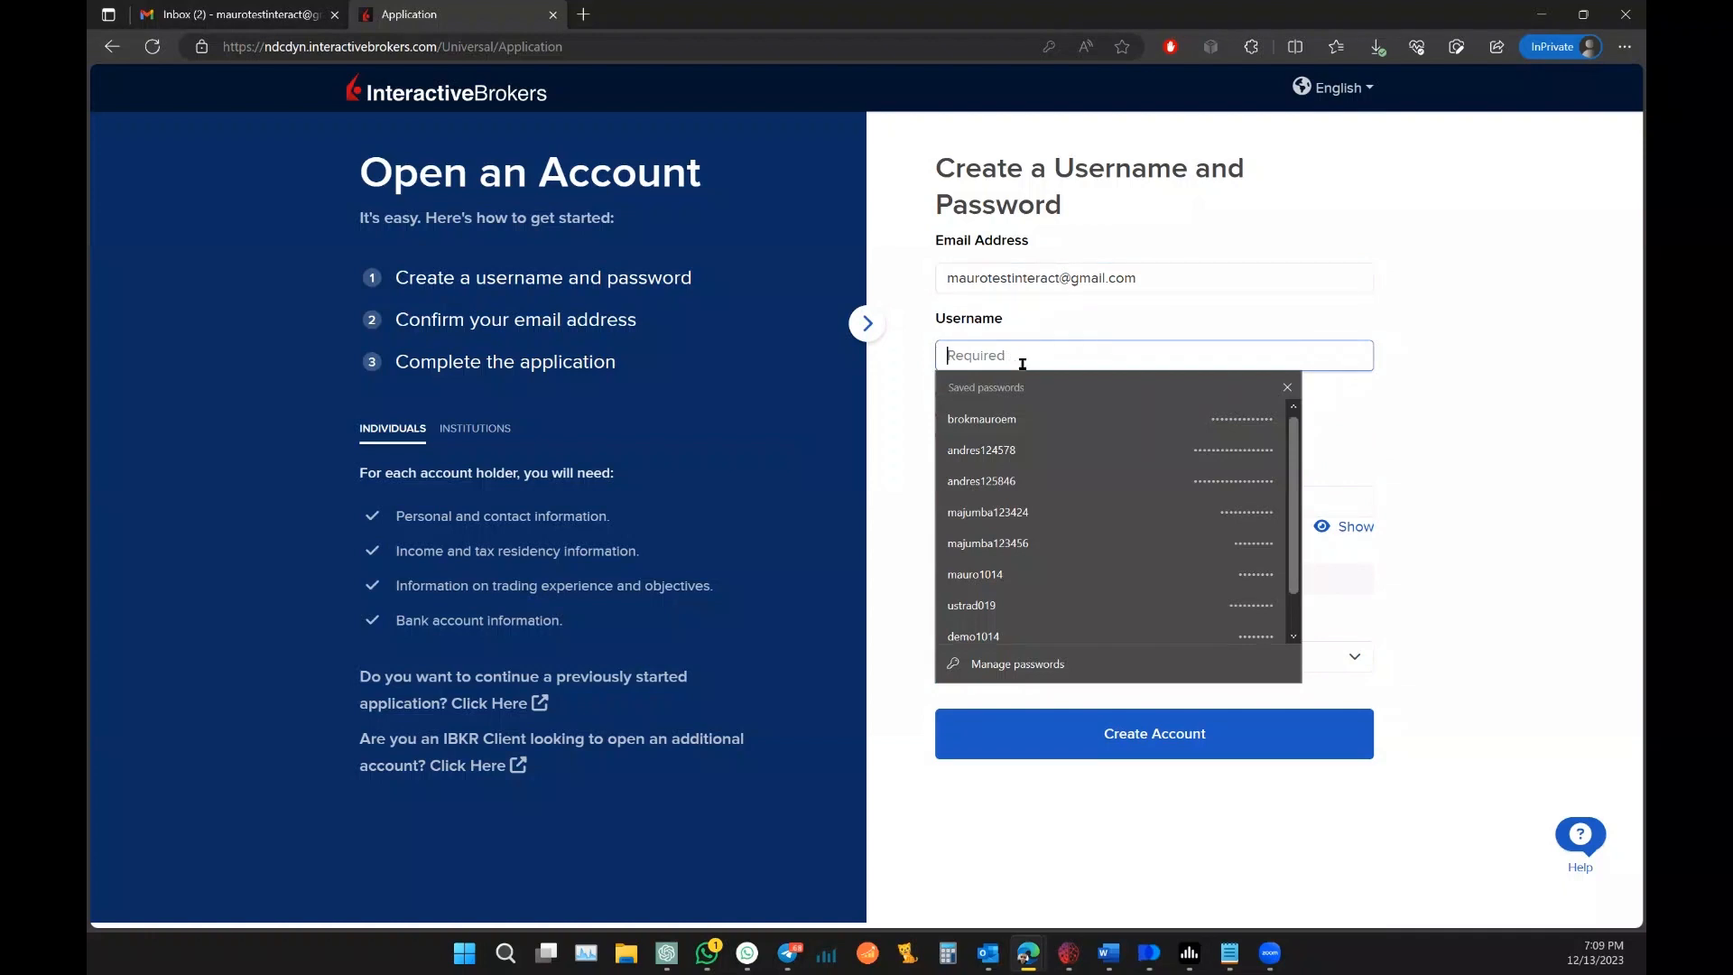
type("brokmaurointer")
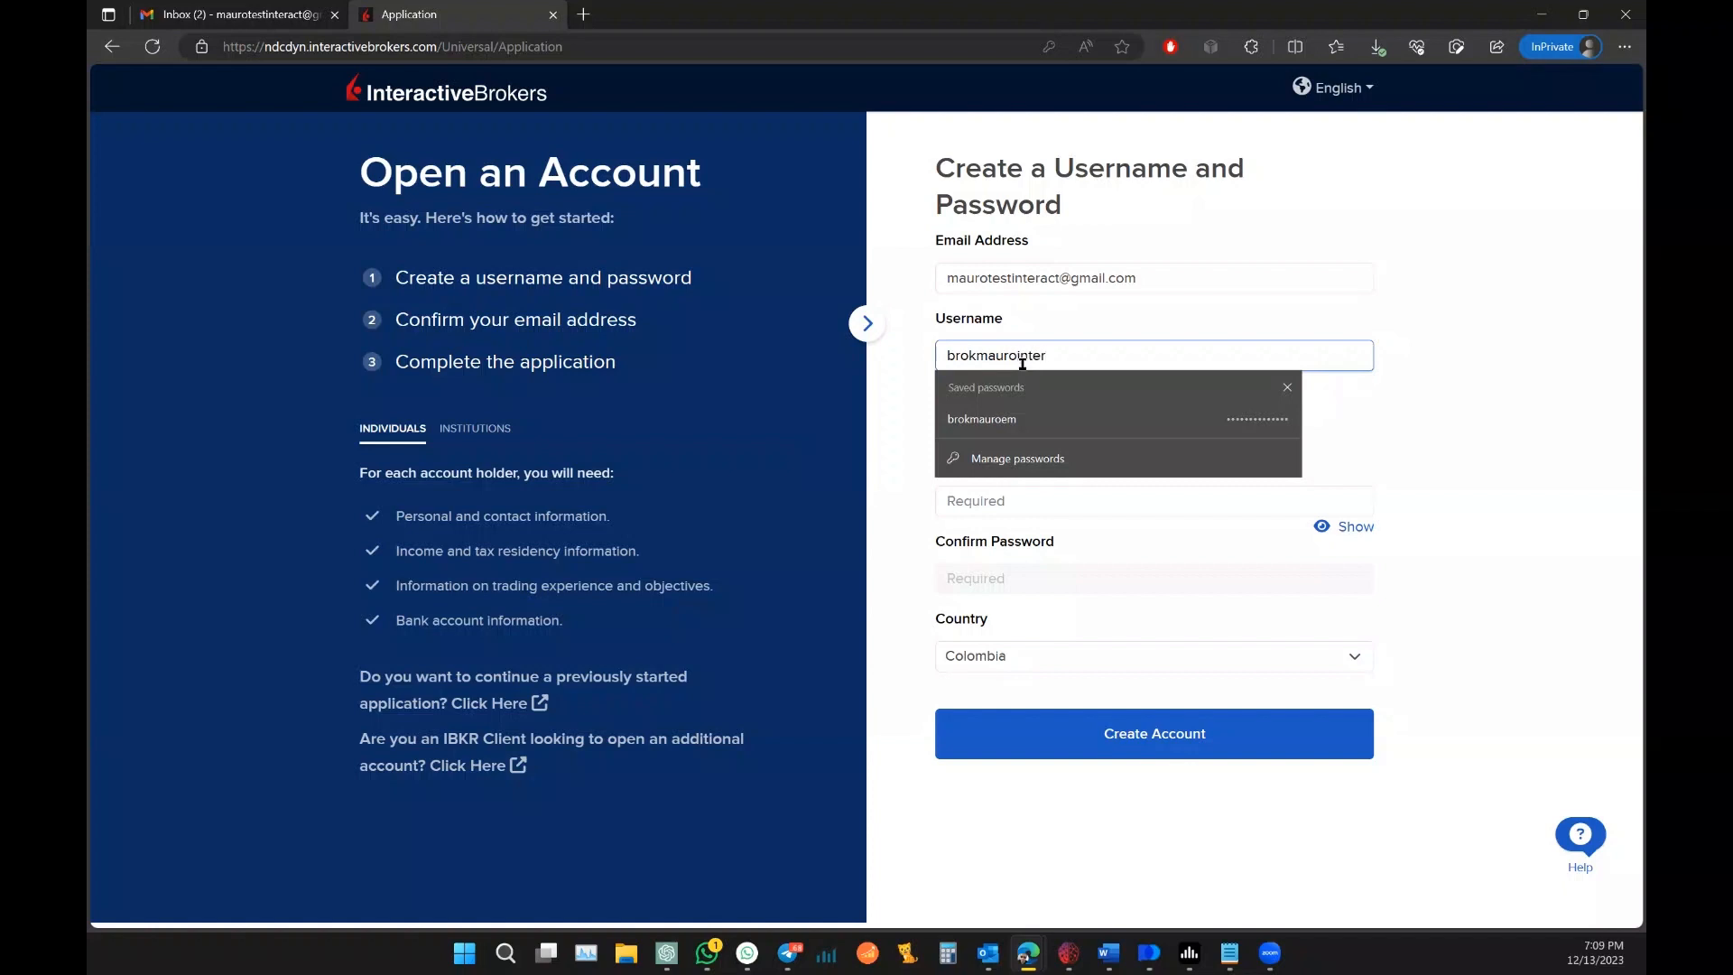
Step: Paste the account password into both the Password and Confirm Password fields
left_click(1292, 321)
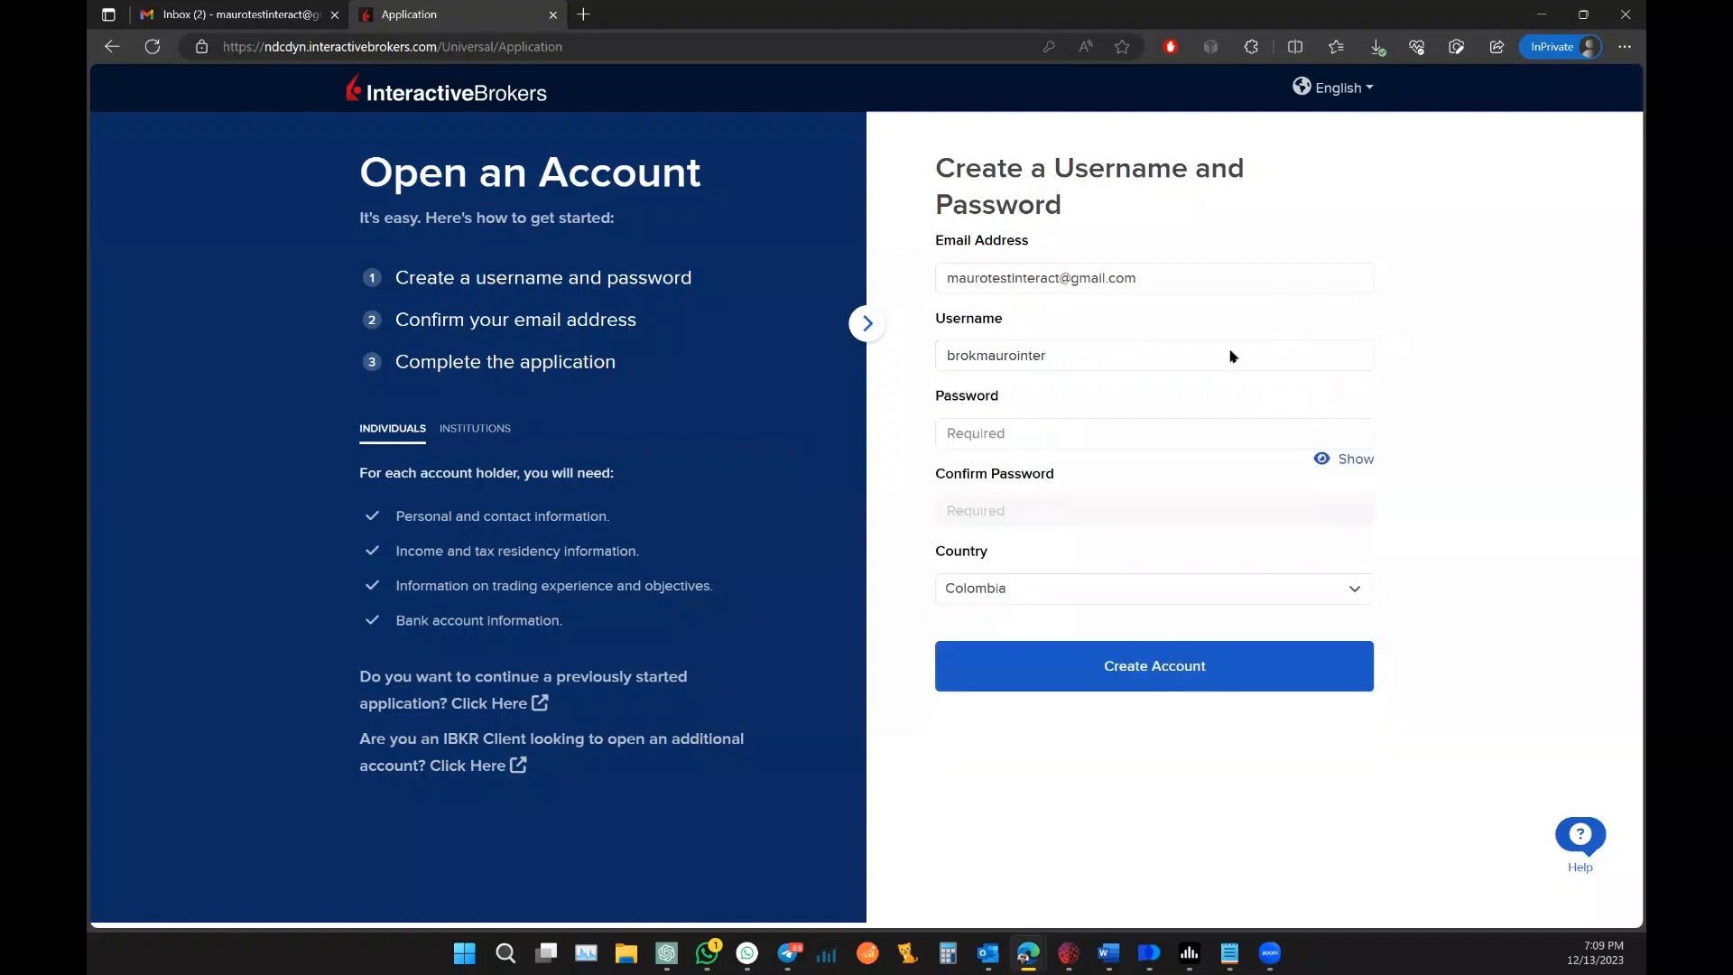
left_click(1018, 436)
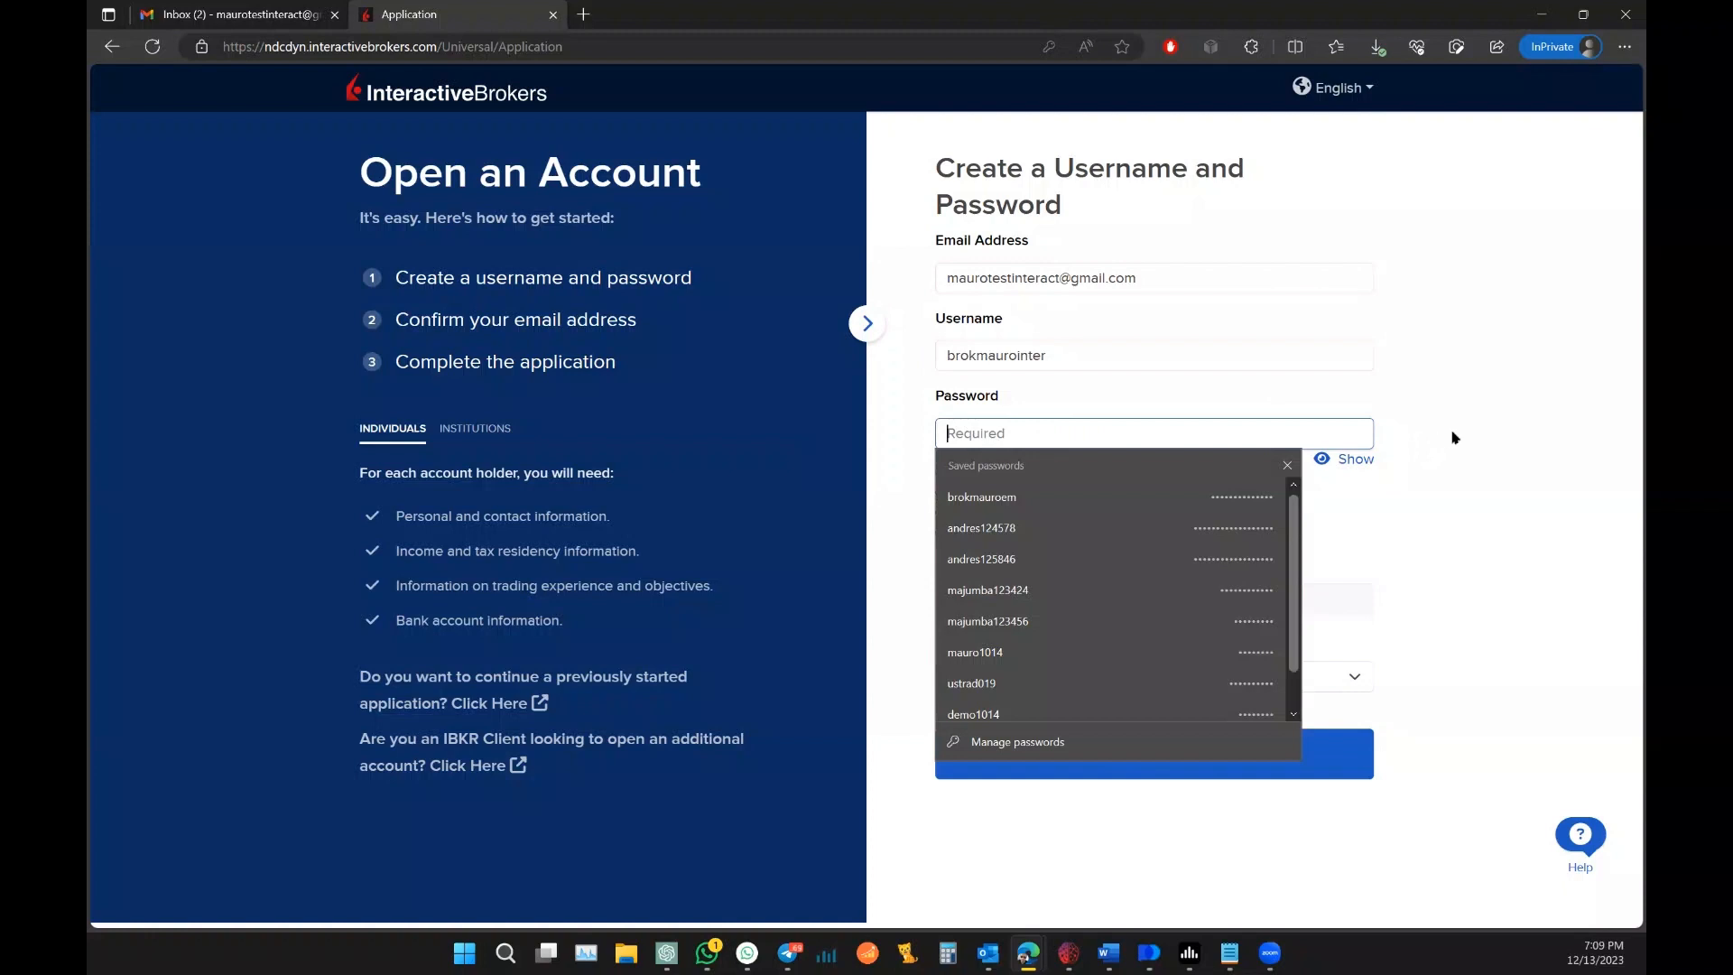
key("Escape")
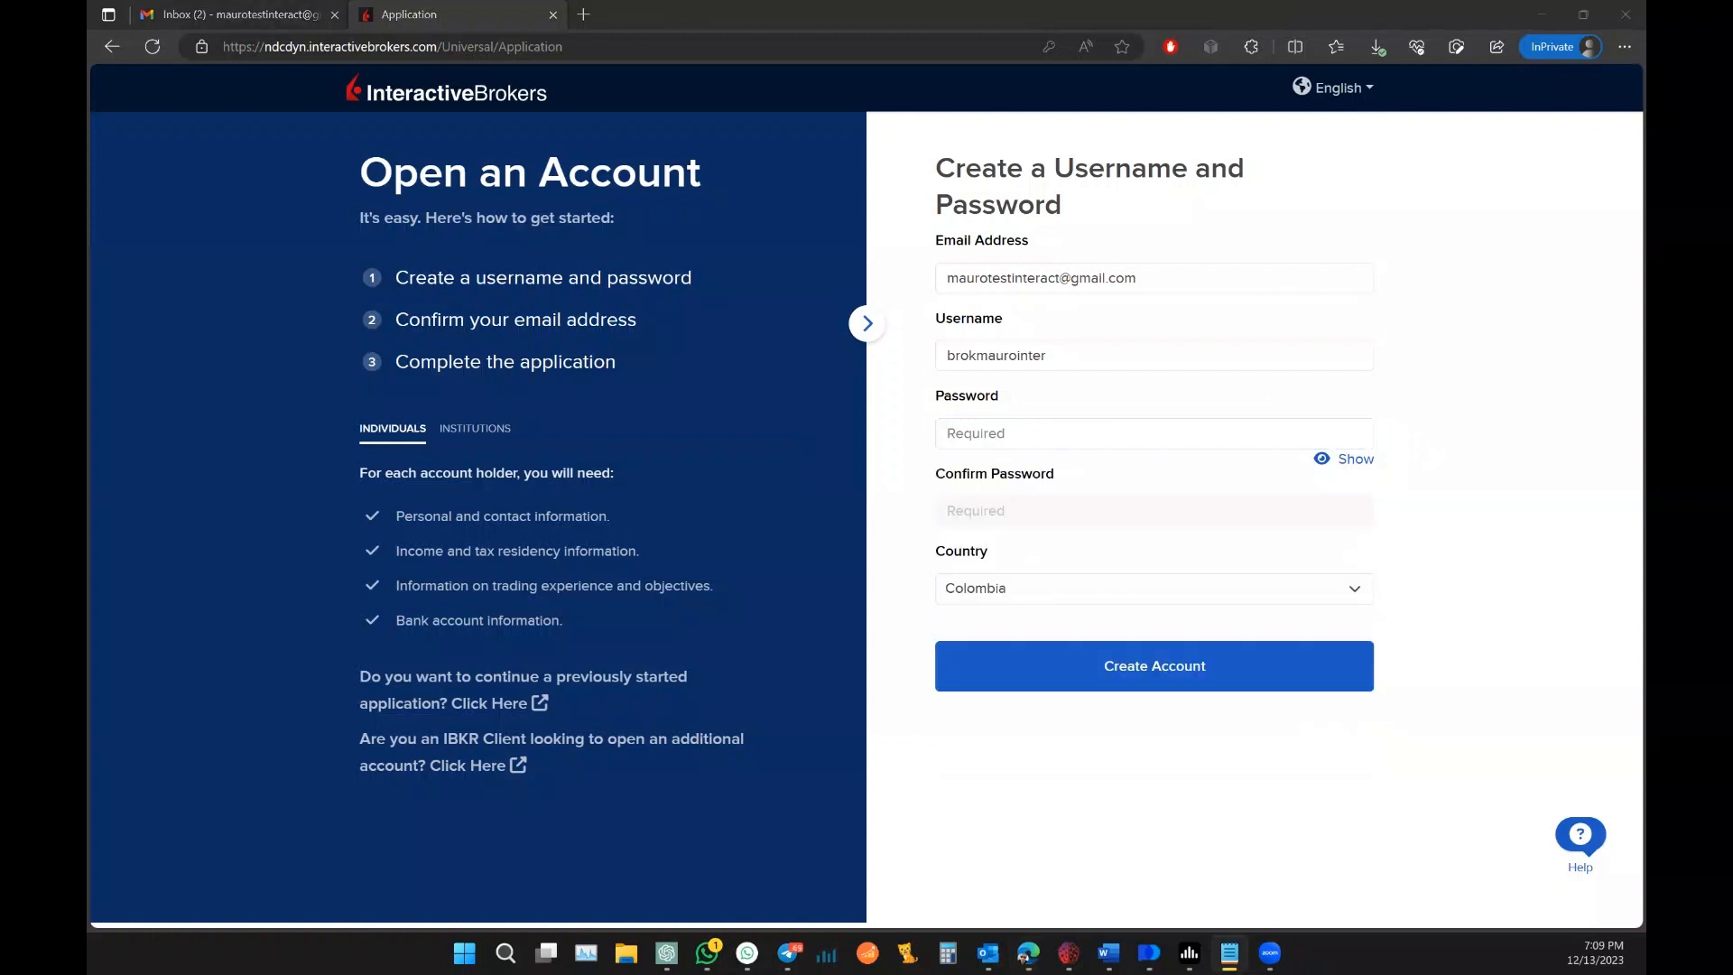
left_click(1046, 433)
key("ctrl+v")
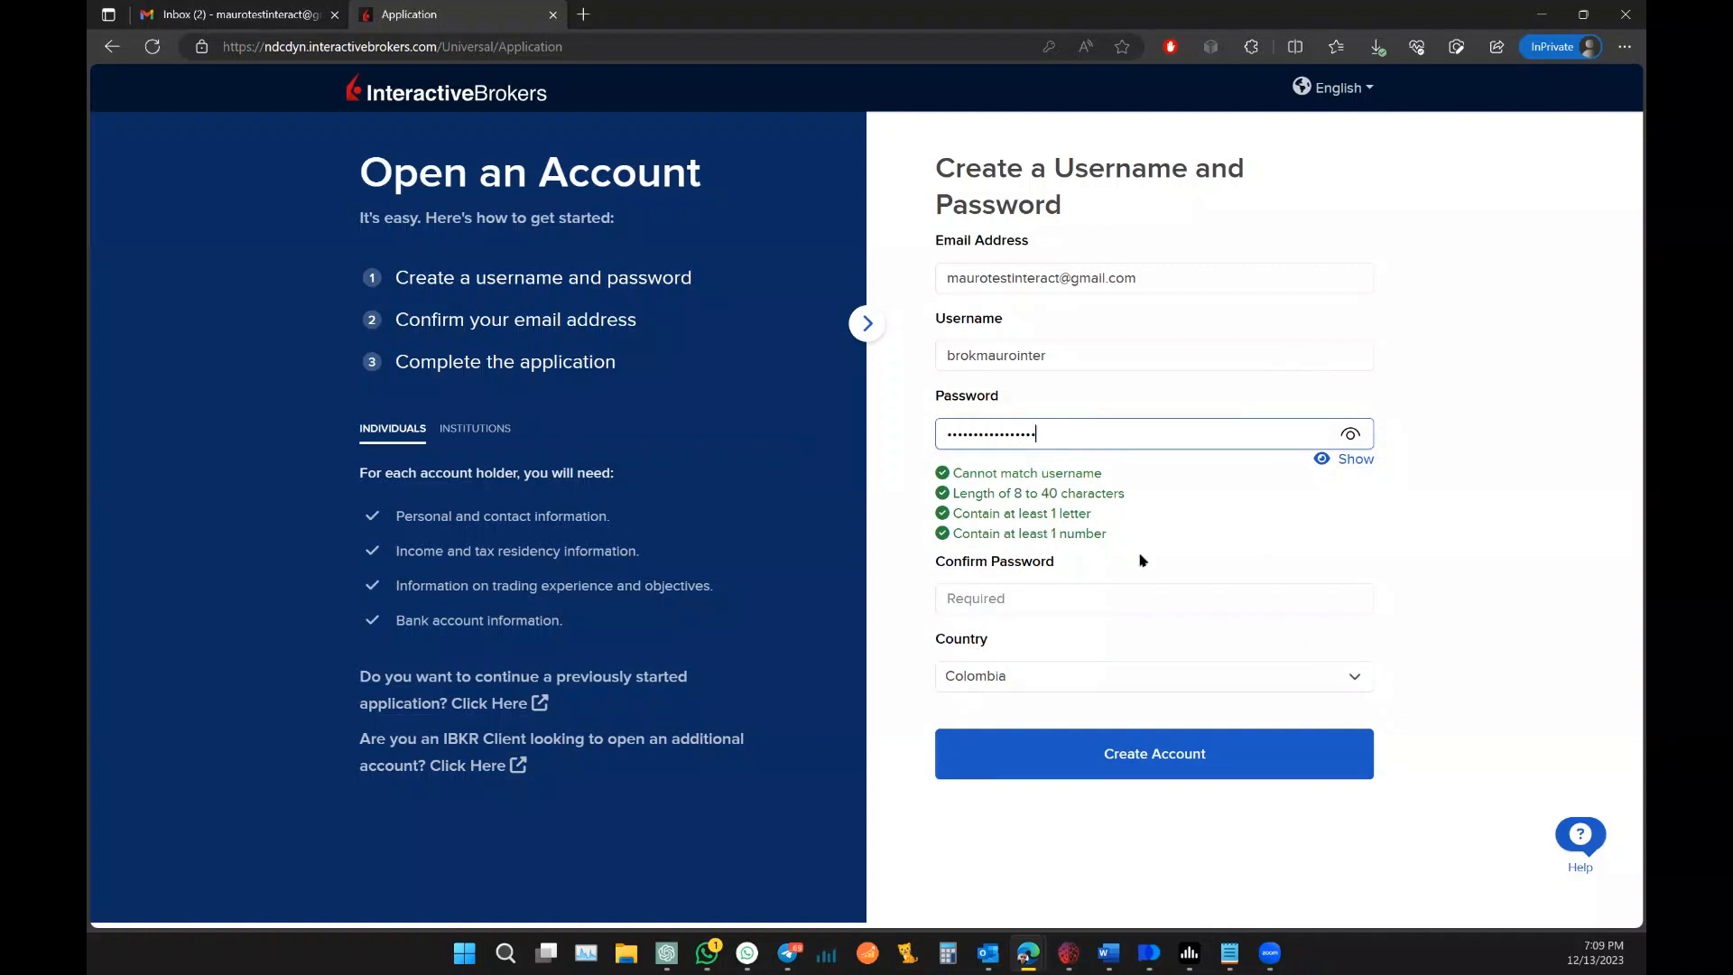
left_click(1054, 599)
key("ctrl+v")
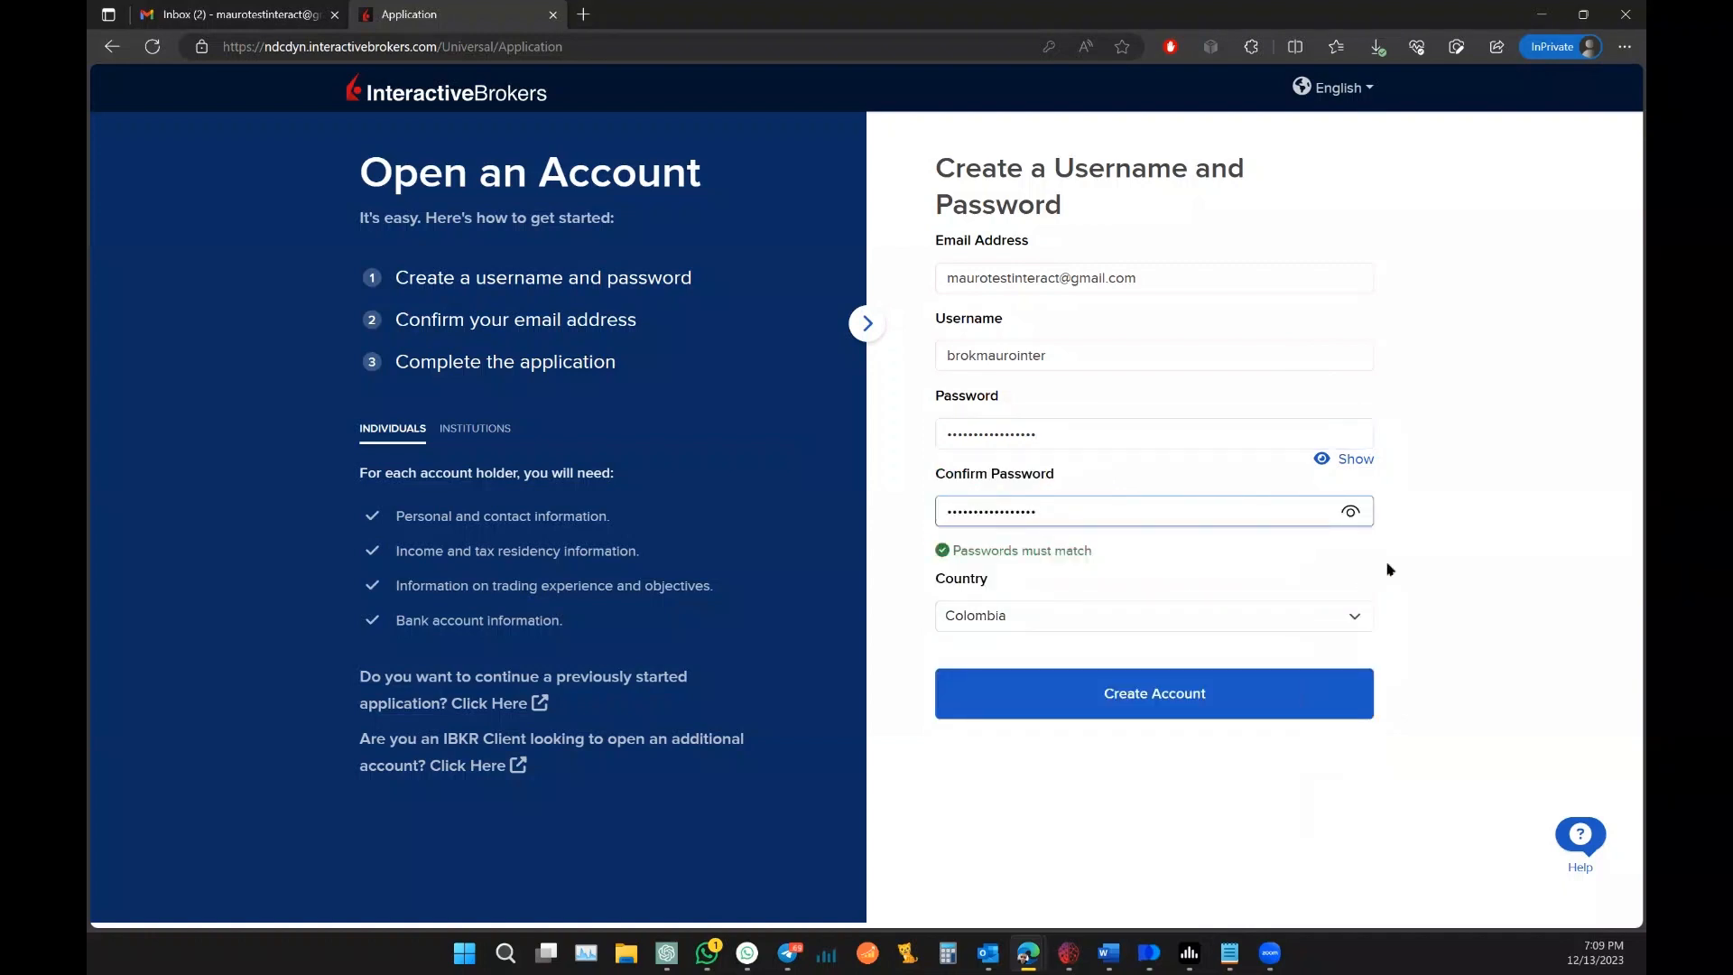
left_click(1399, 557)
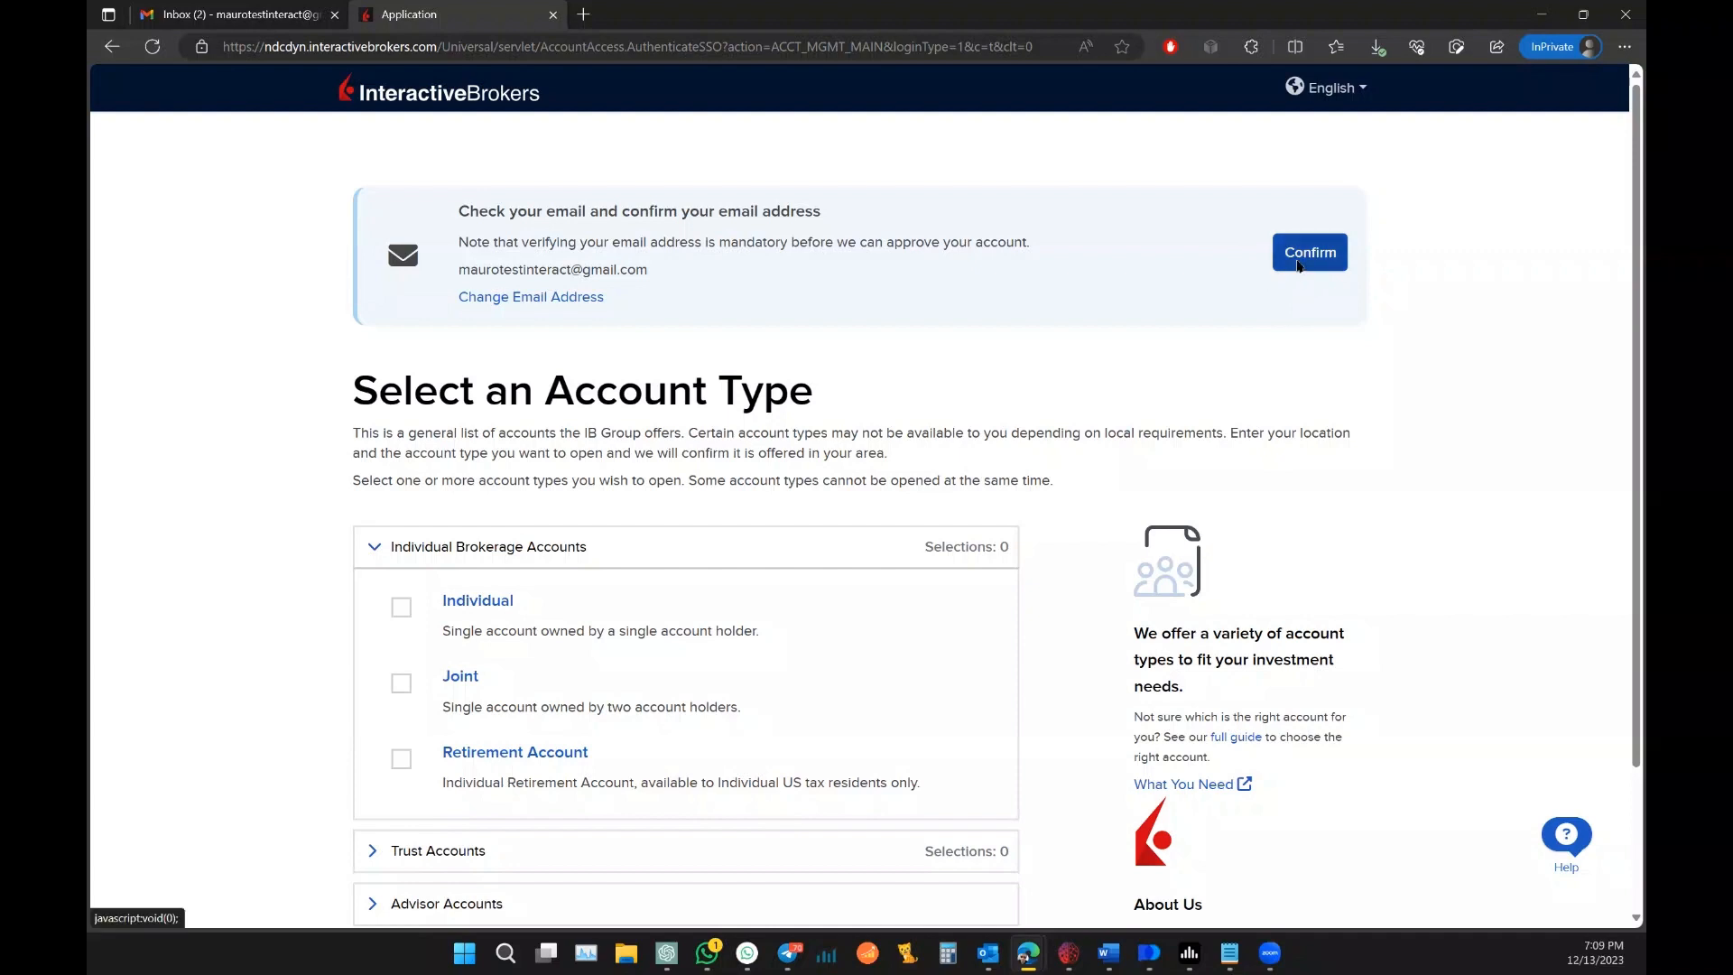
Step: Request email confirmation, then follow the Confirm Email link in the Interactive Brokers message in Gmail
left_click(1299, 261)
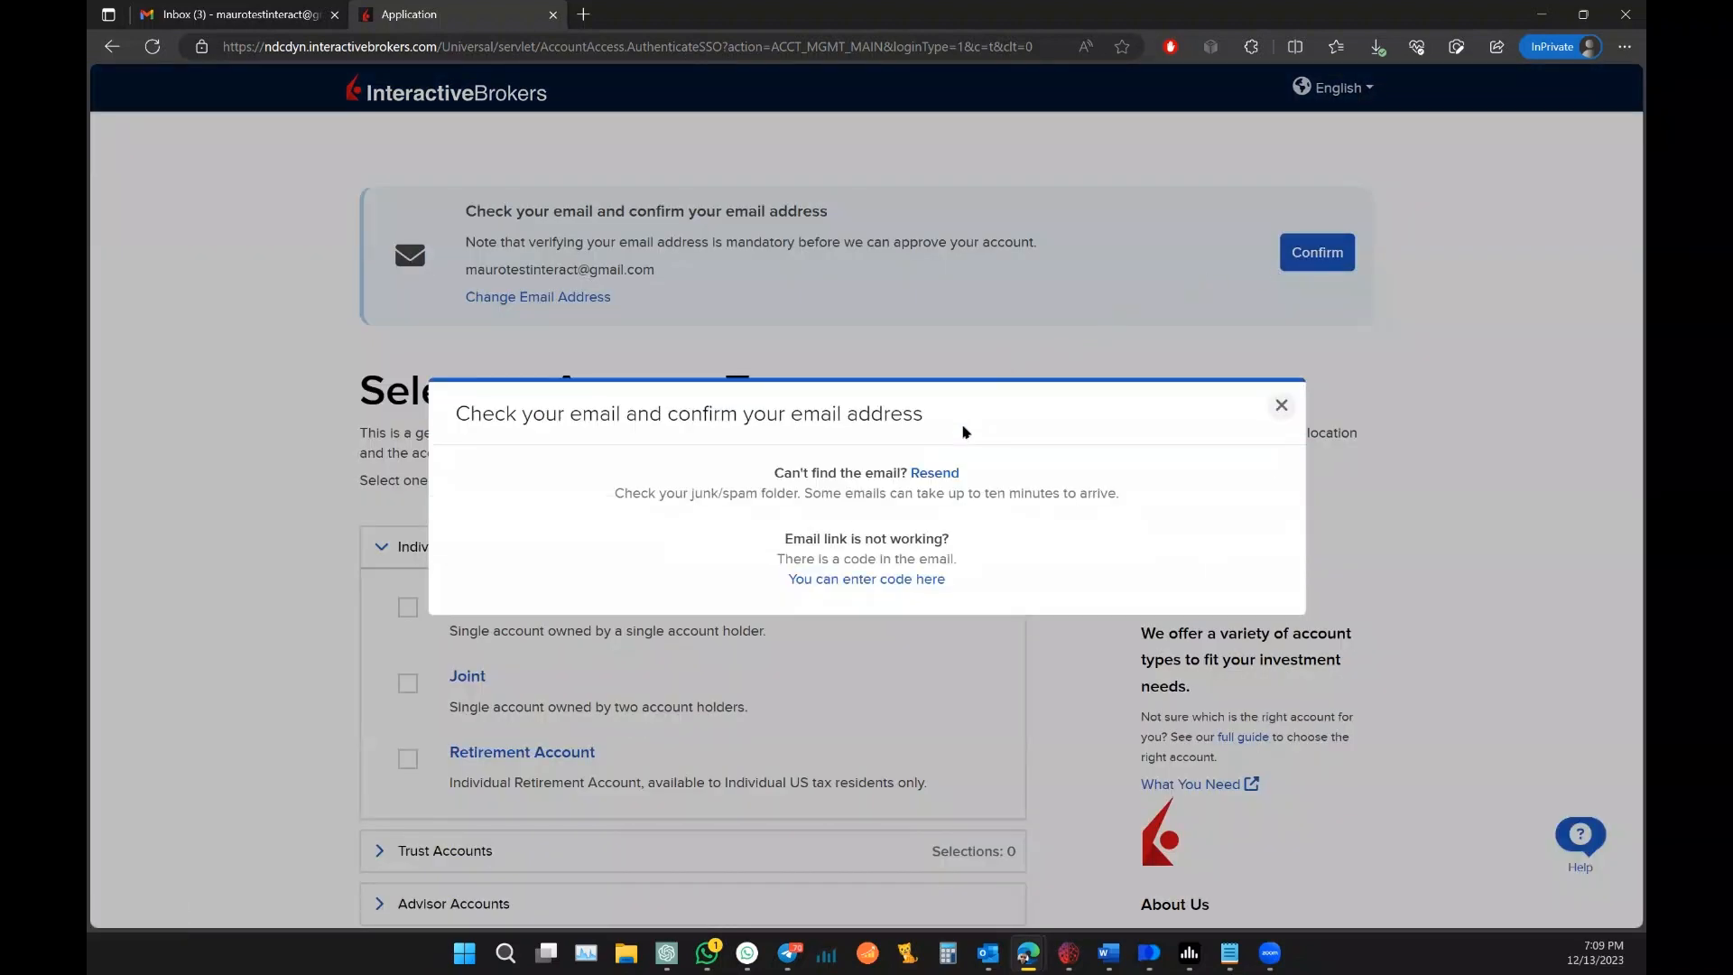
left_click(233, 25)
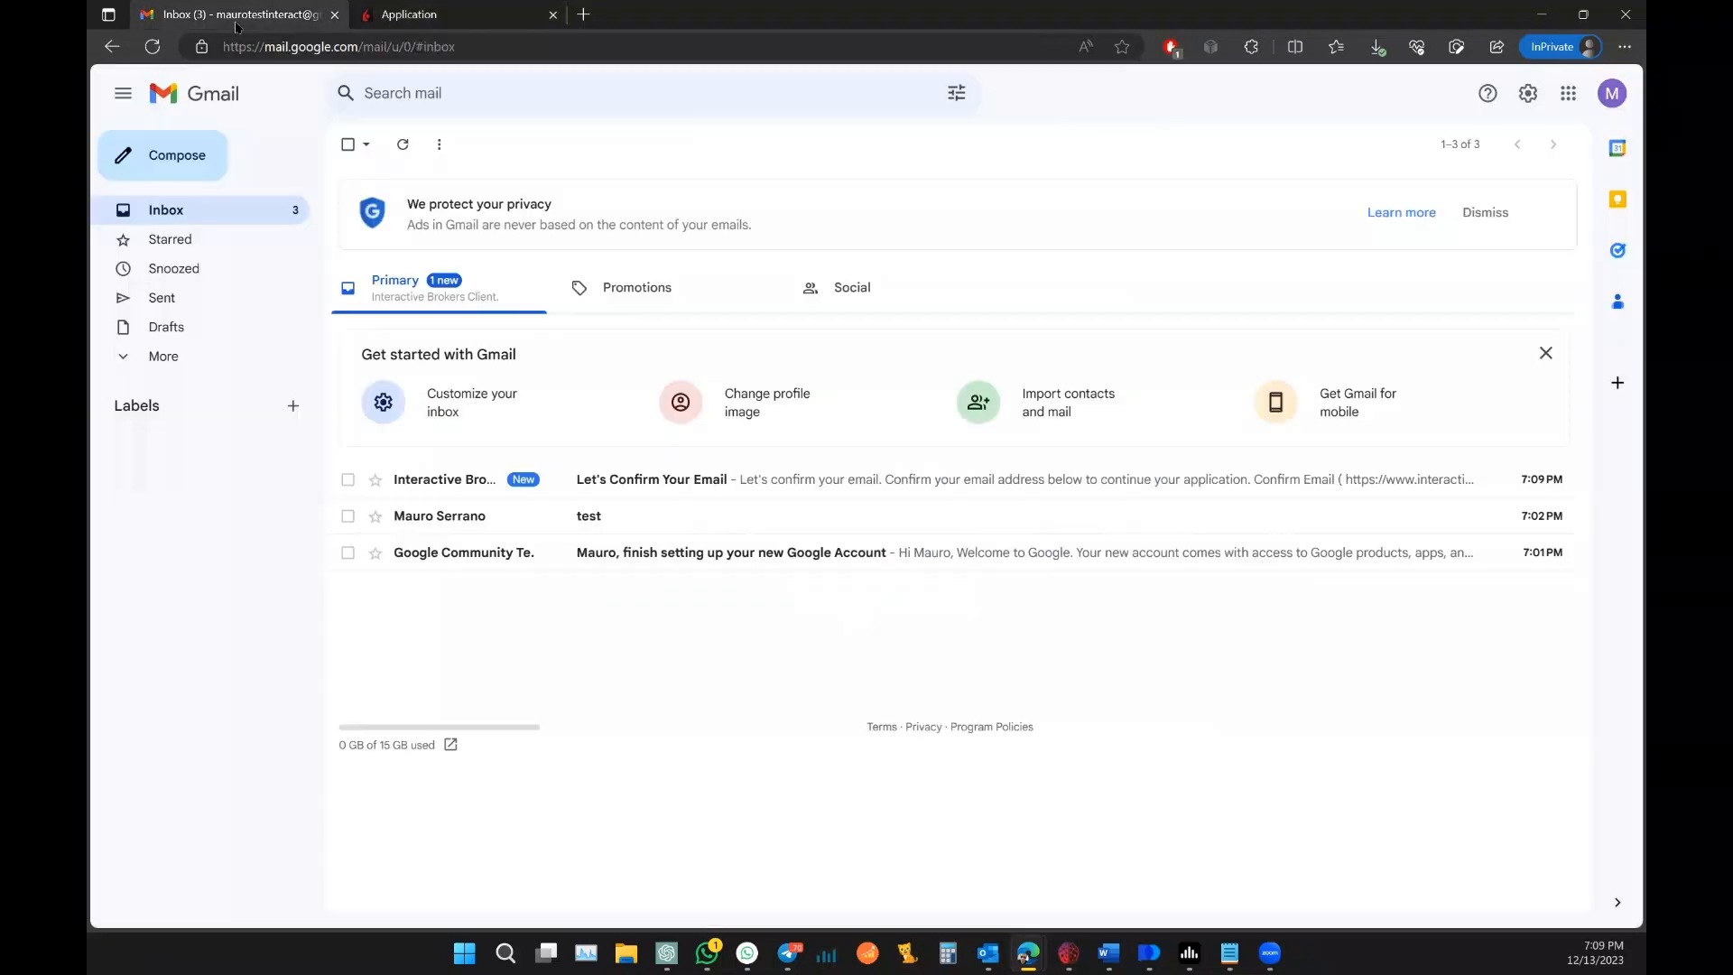
left_click(592, 481)
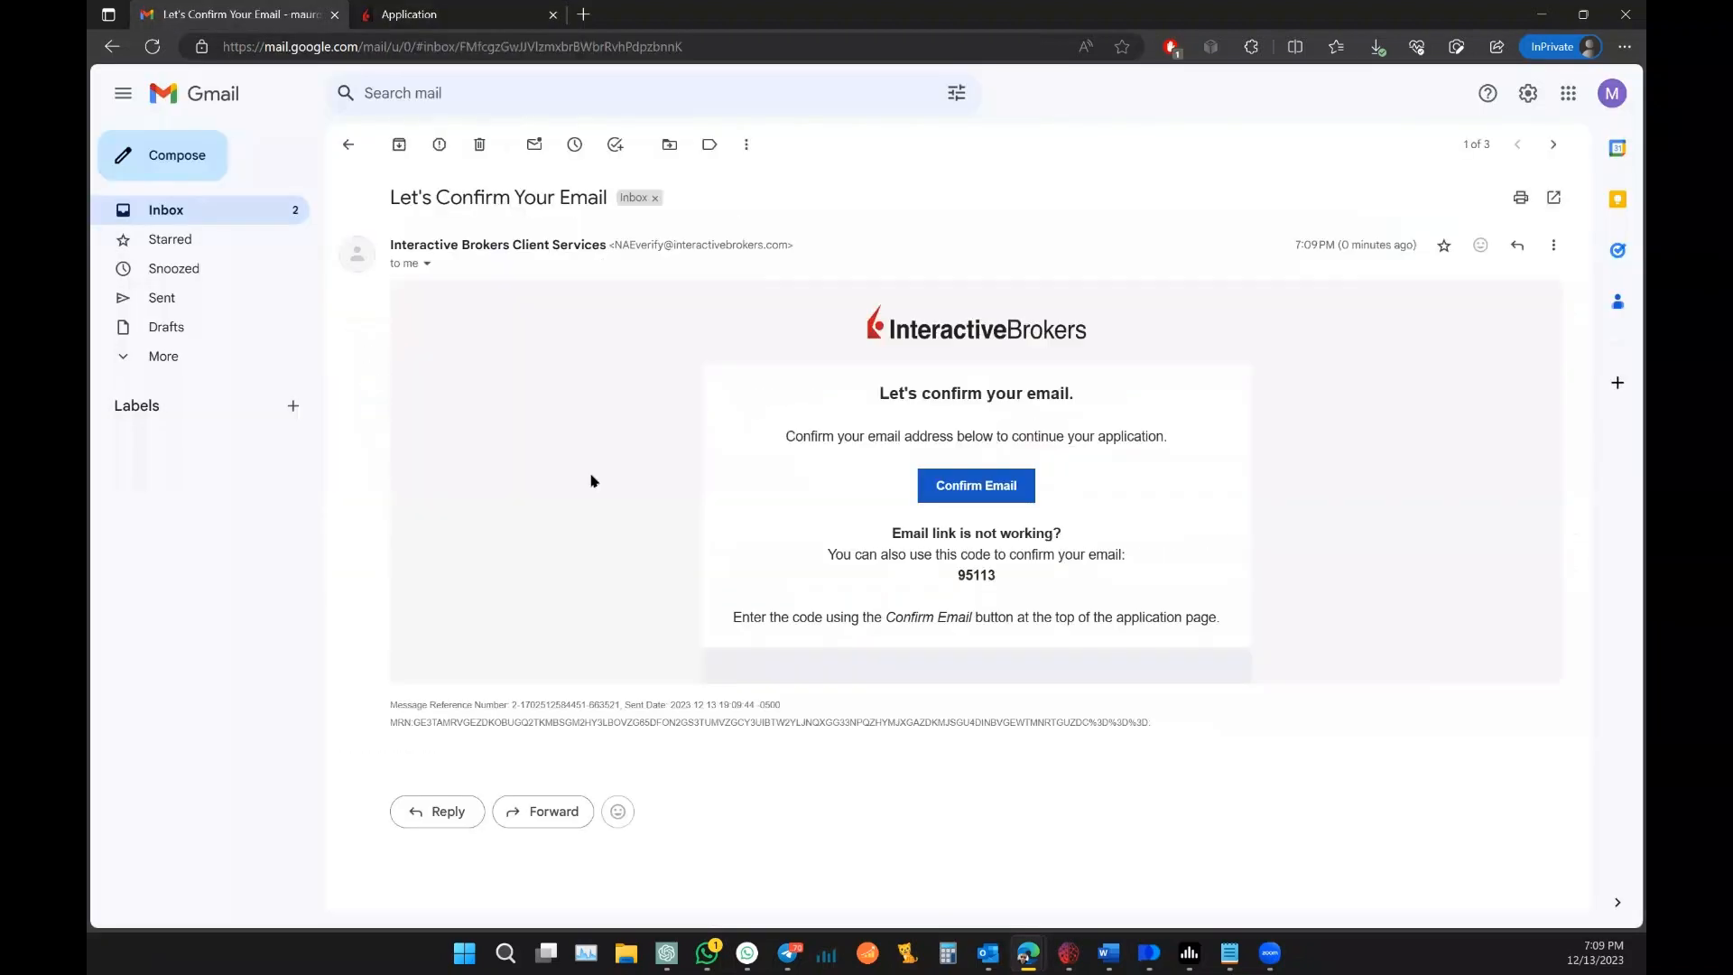
left_click(963, 490)
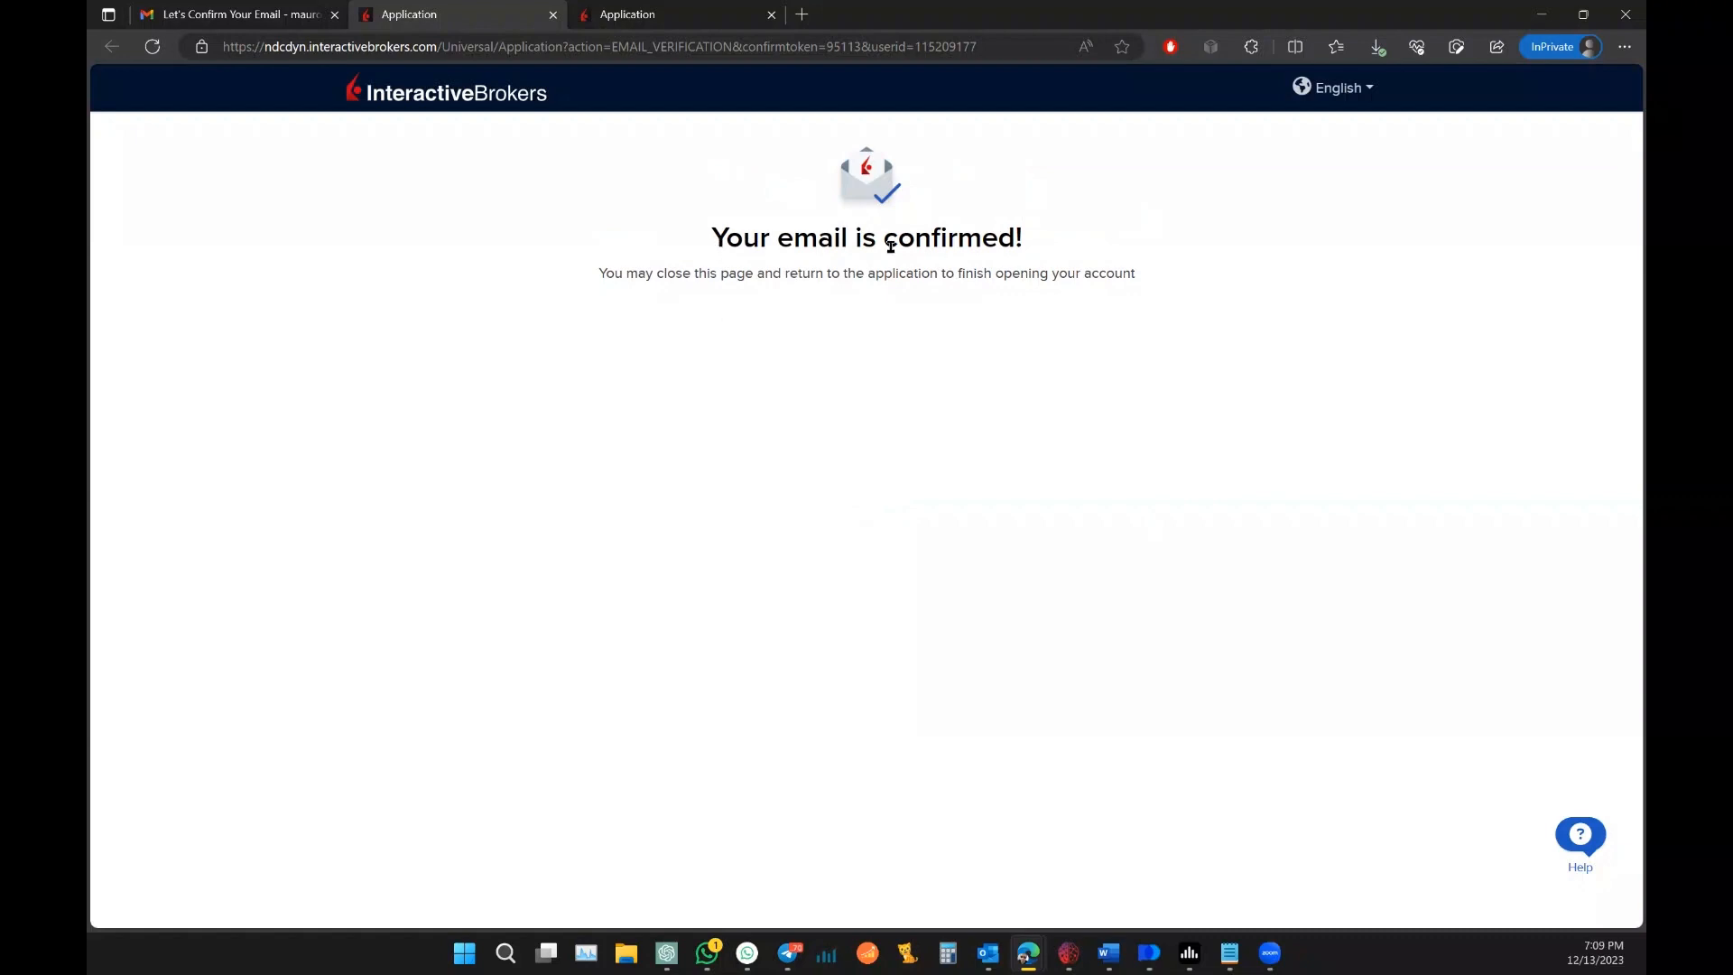
Step: Choose Individual under Individual Brokerage Accounts and start that application
left_click(638, 15)
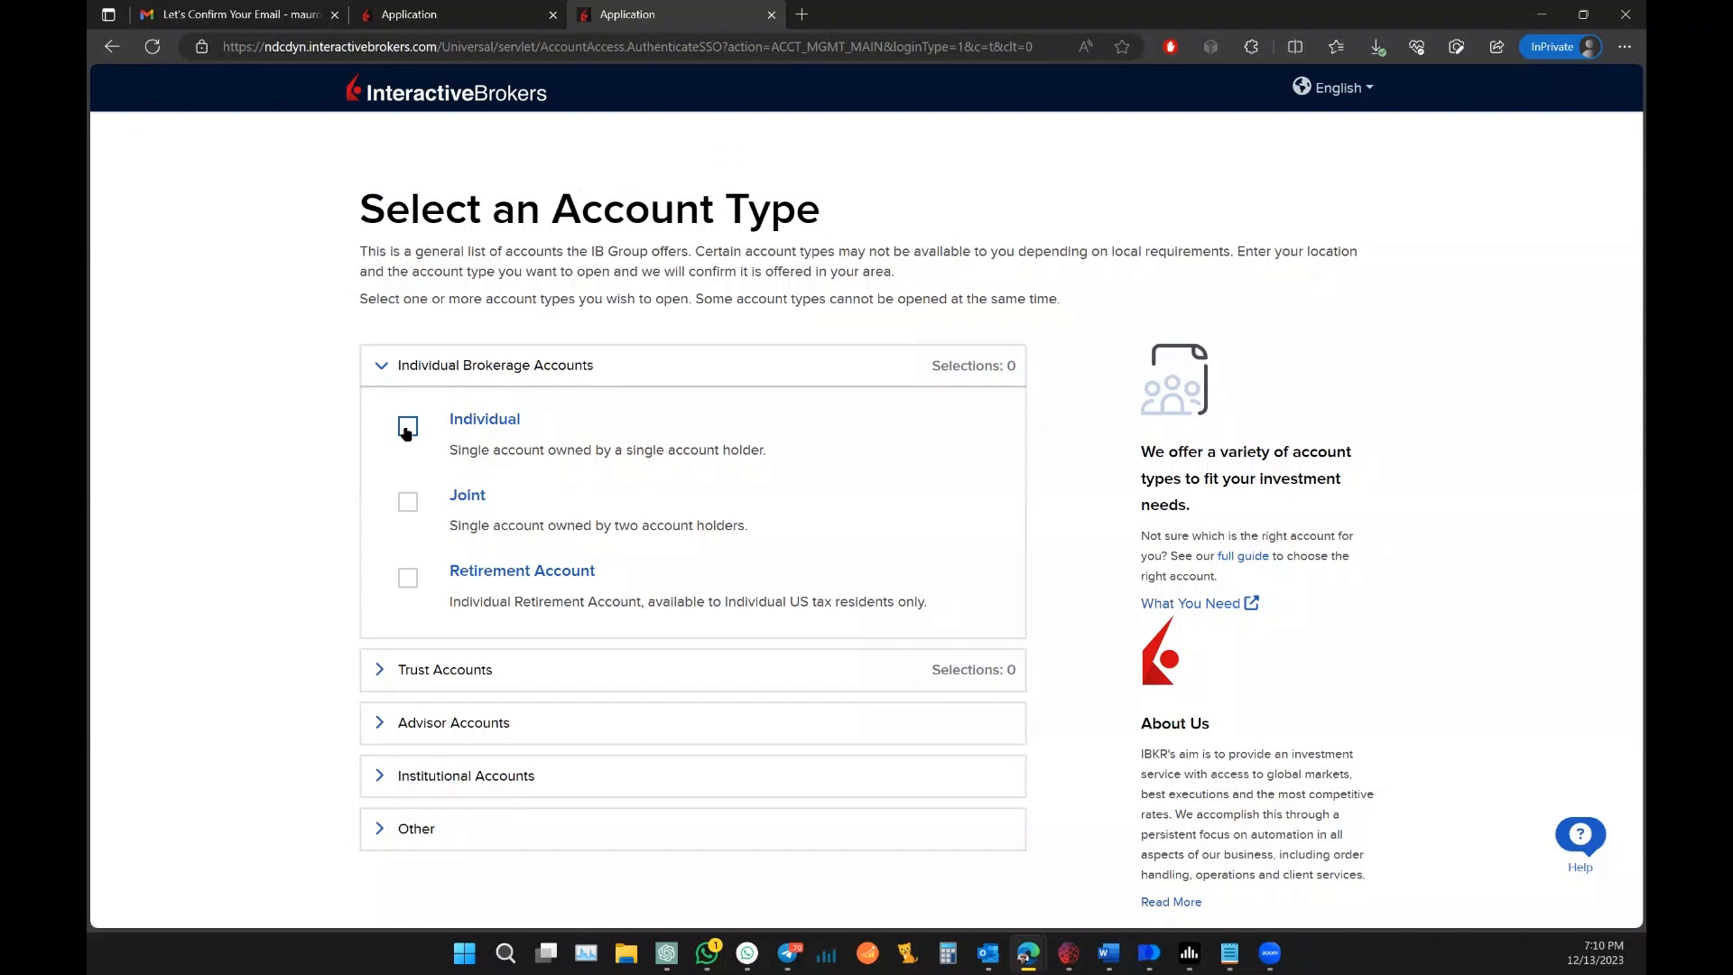
left_click(407, 428)
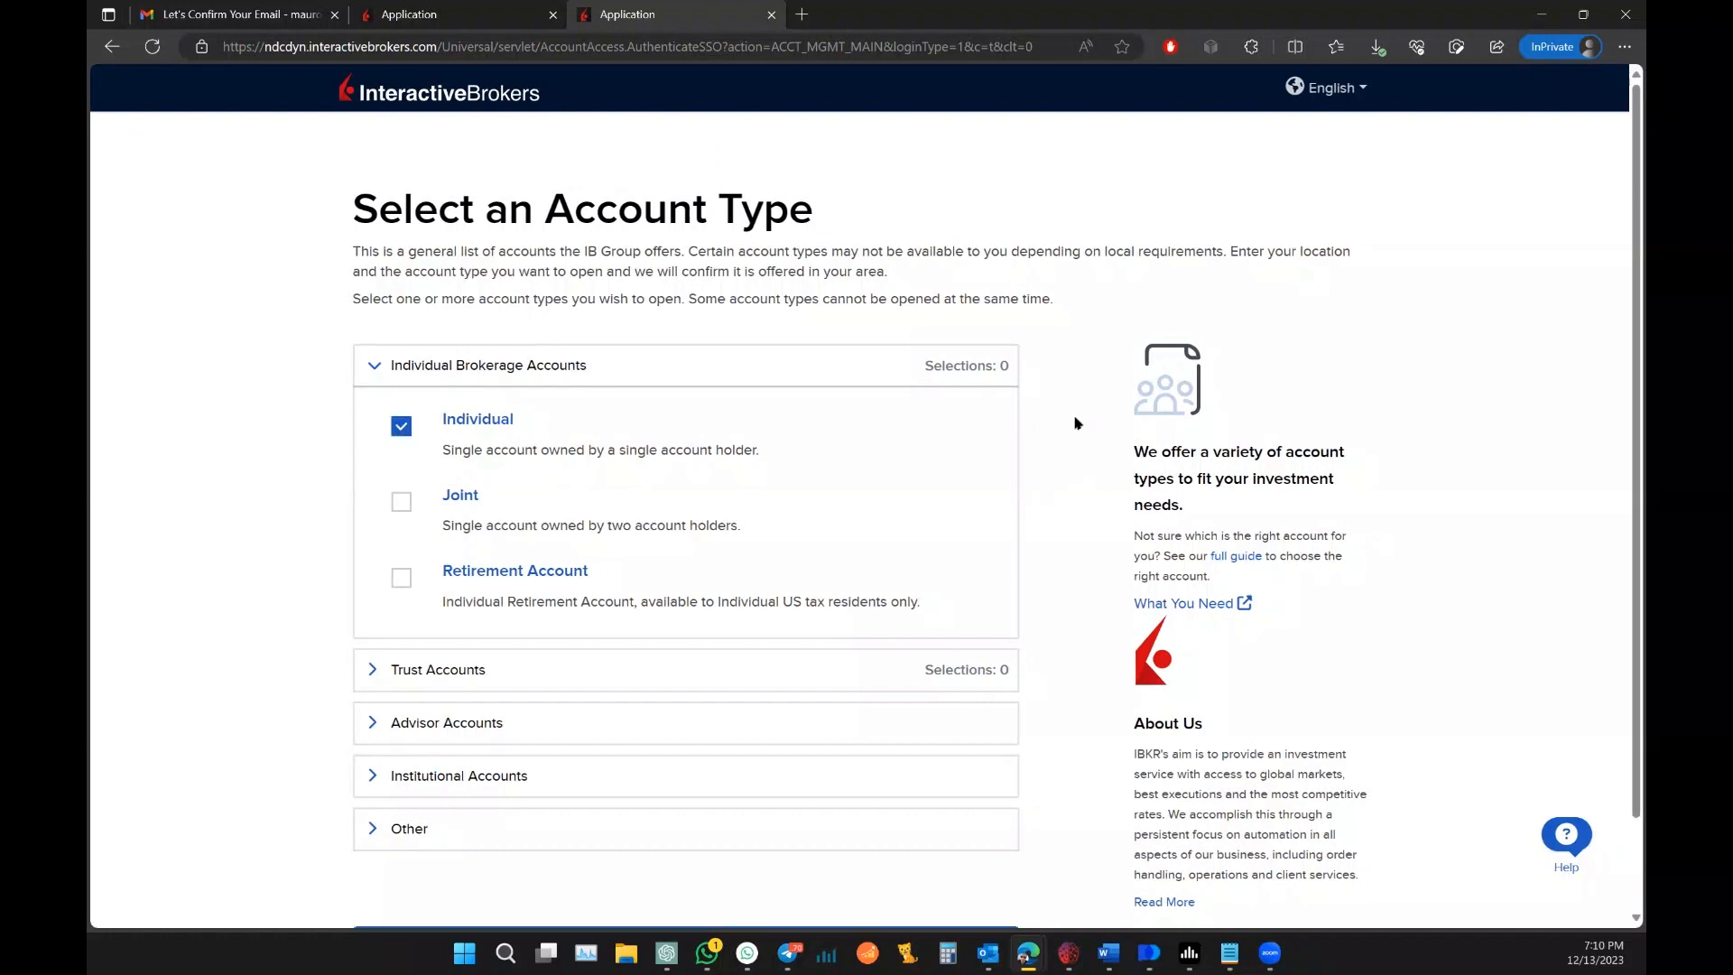
scroll(1075, 423, "down", 2)
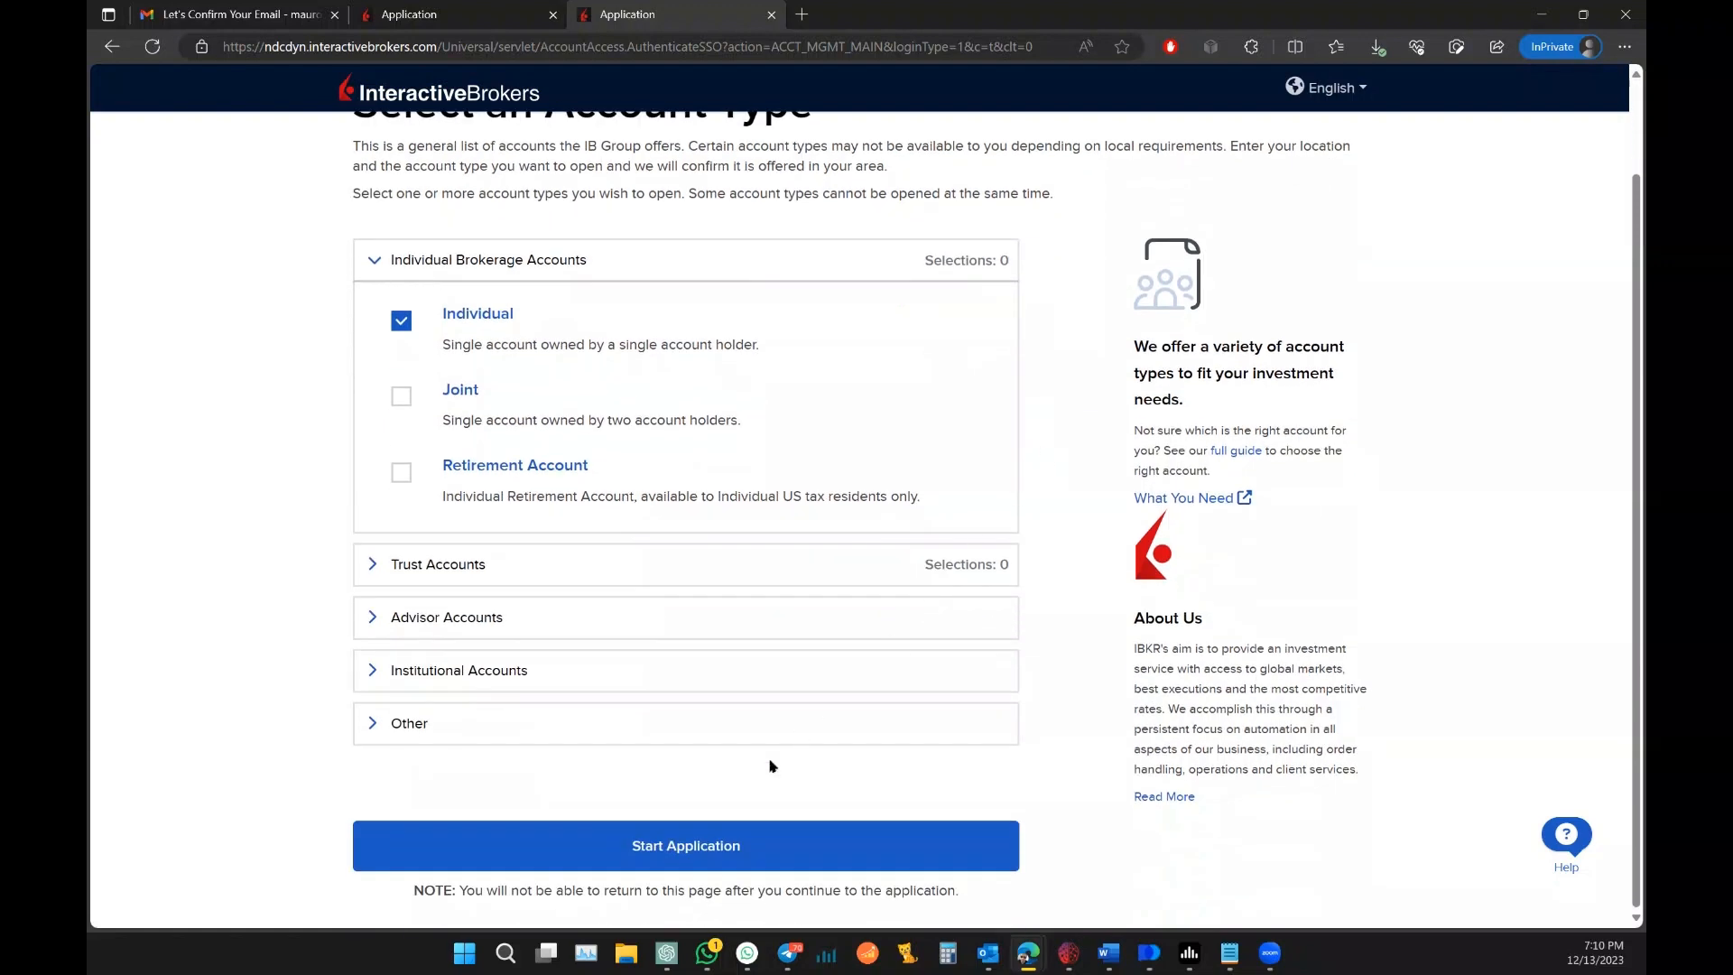
left_click(703, 850)
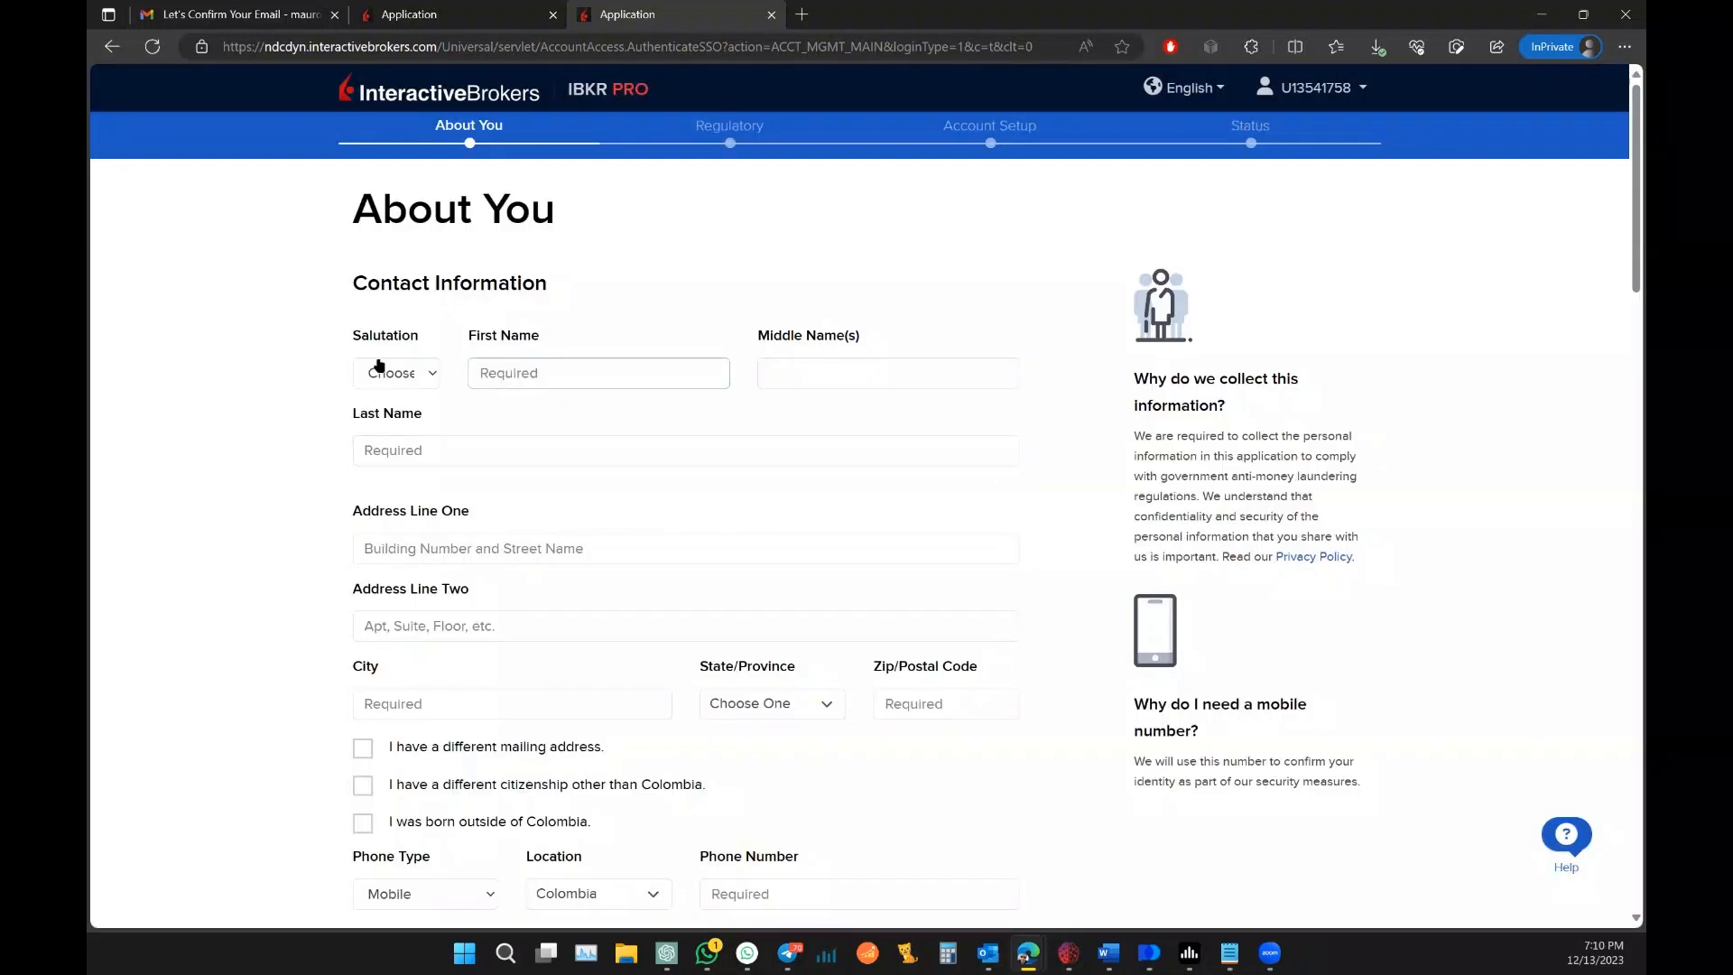
Step: Set salutation to Mr. and enter the applicant's first and last name
scroll(218, 340, "down", 2)
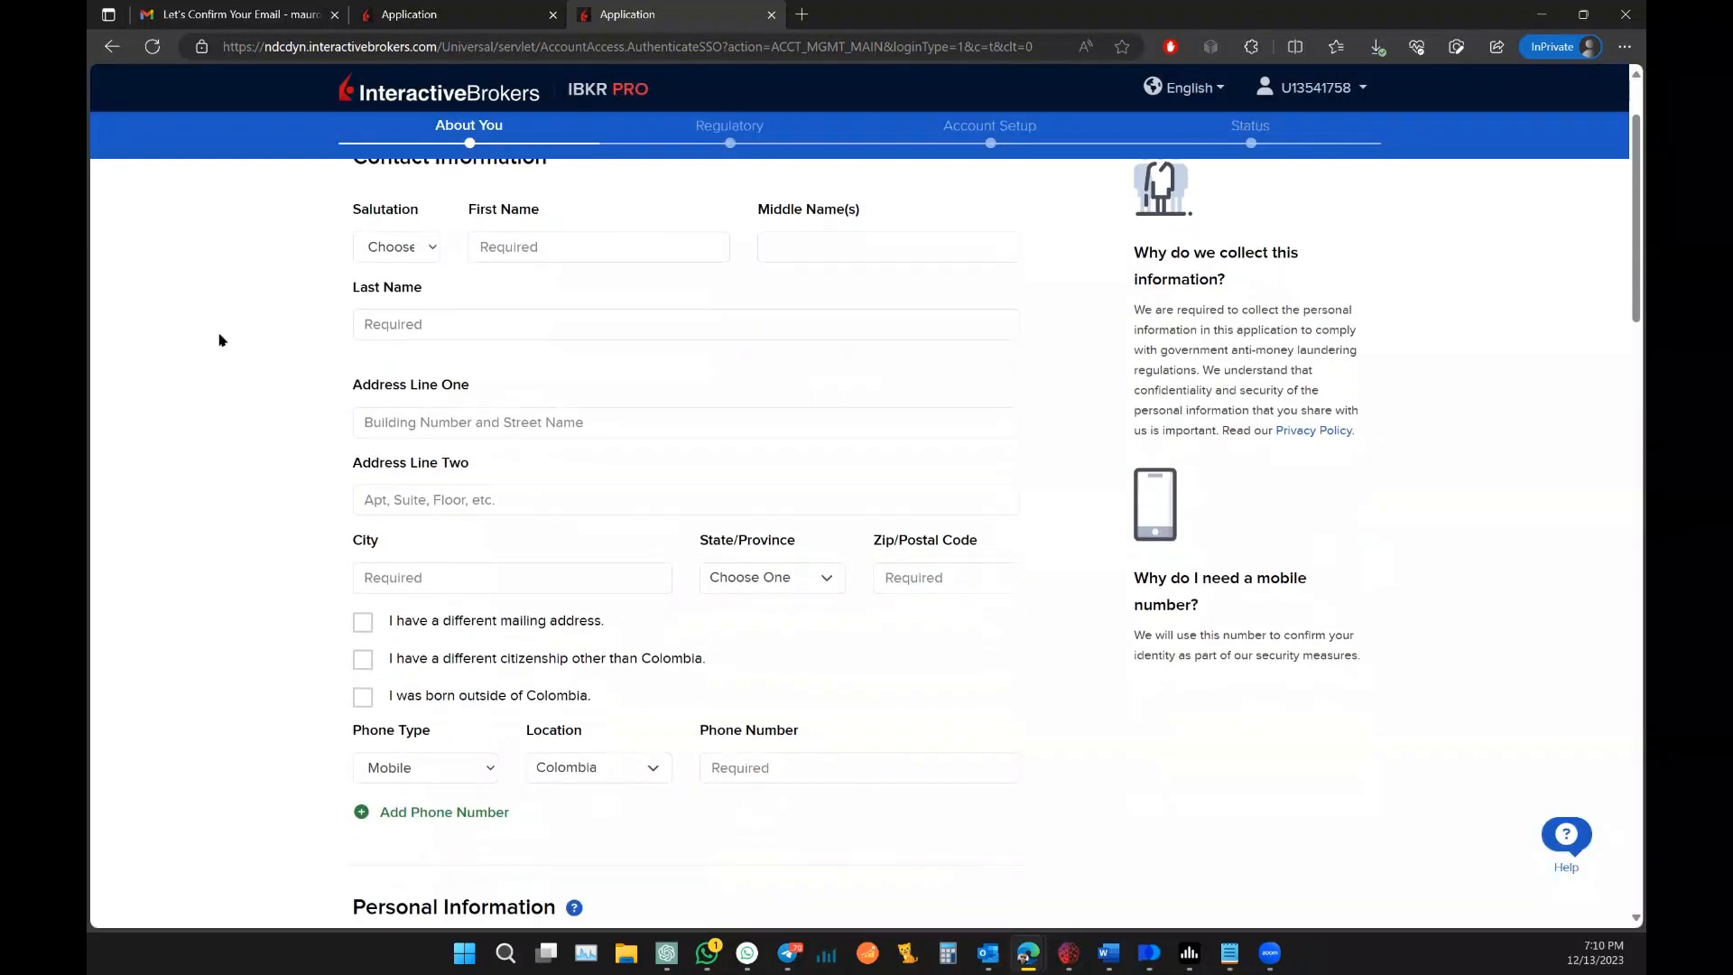
left_click(427, 244)
left_click(417, 290)
left_click(545, 242)
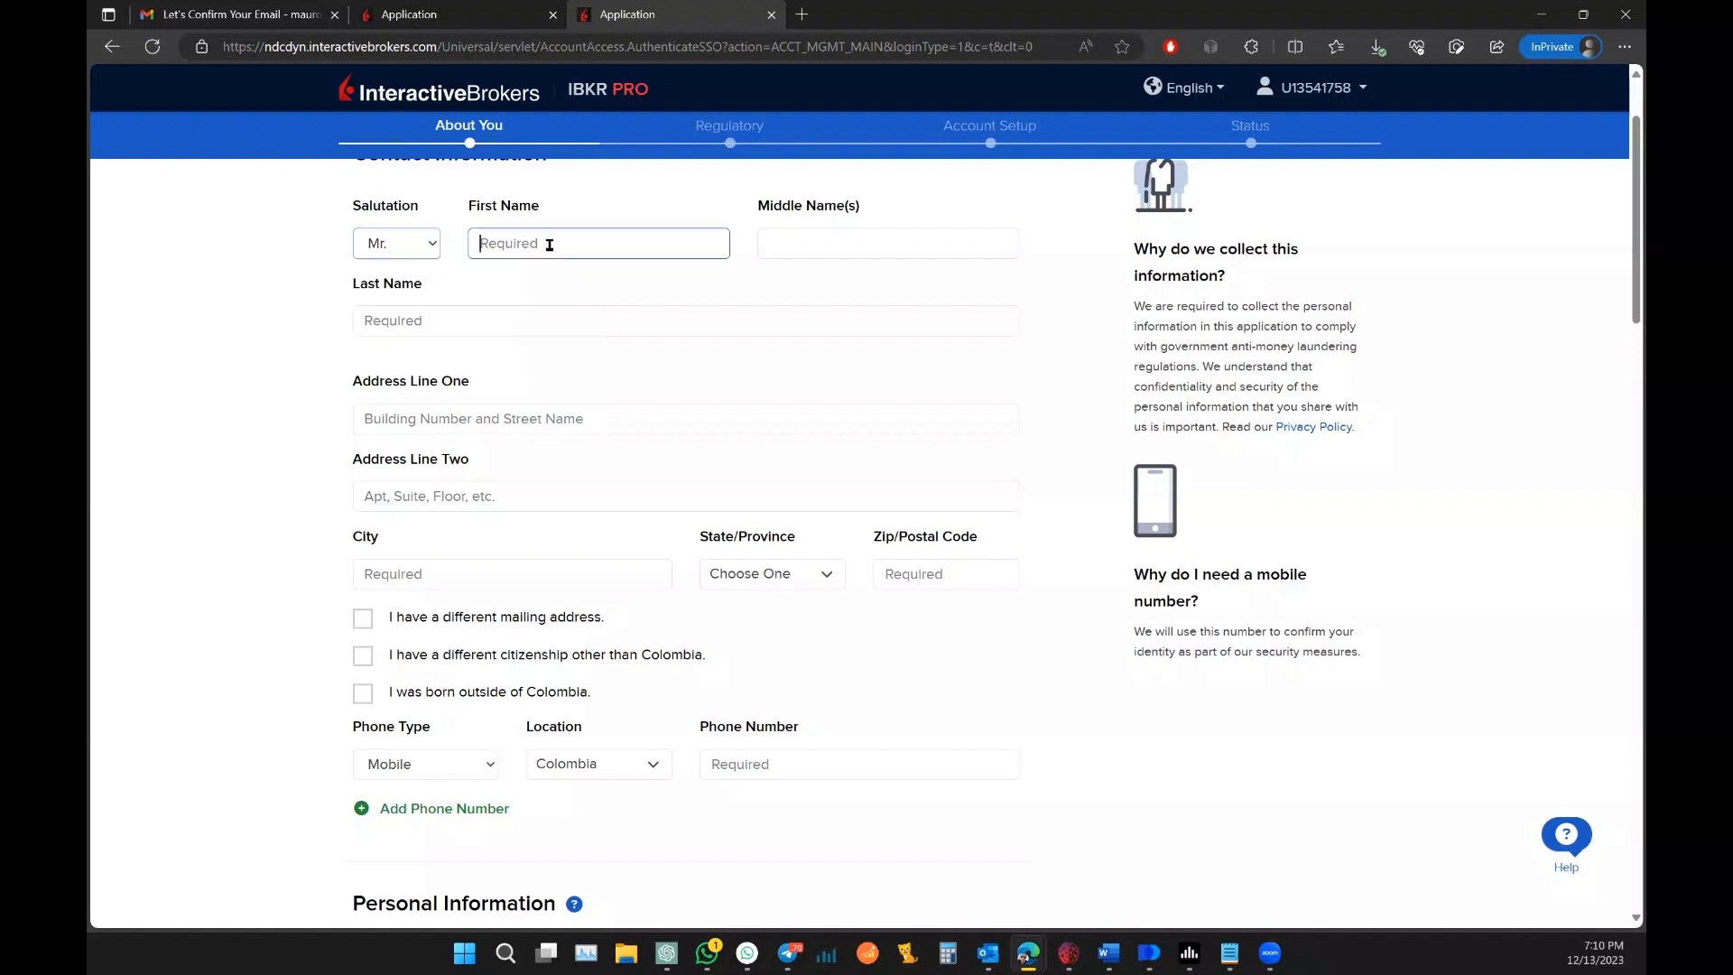
key("Tab")
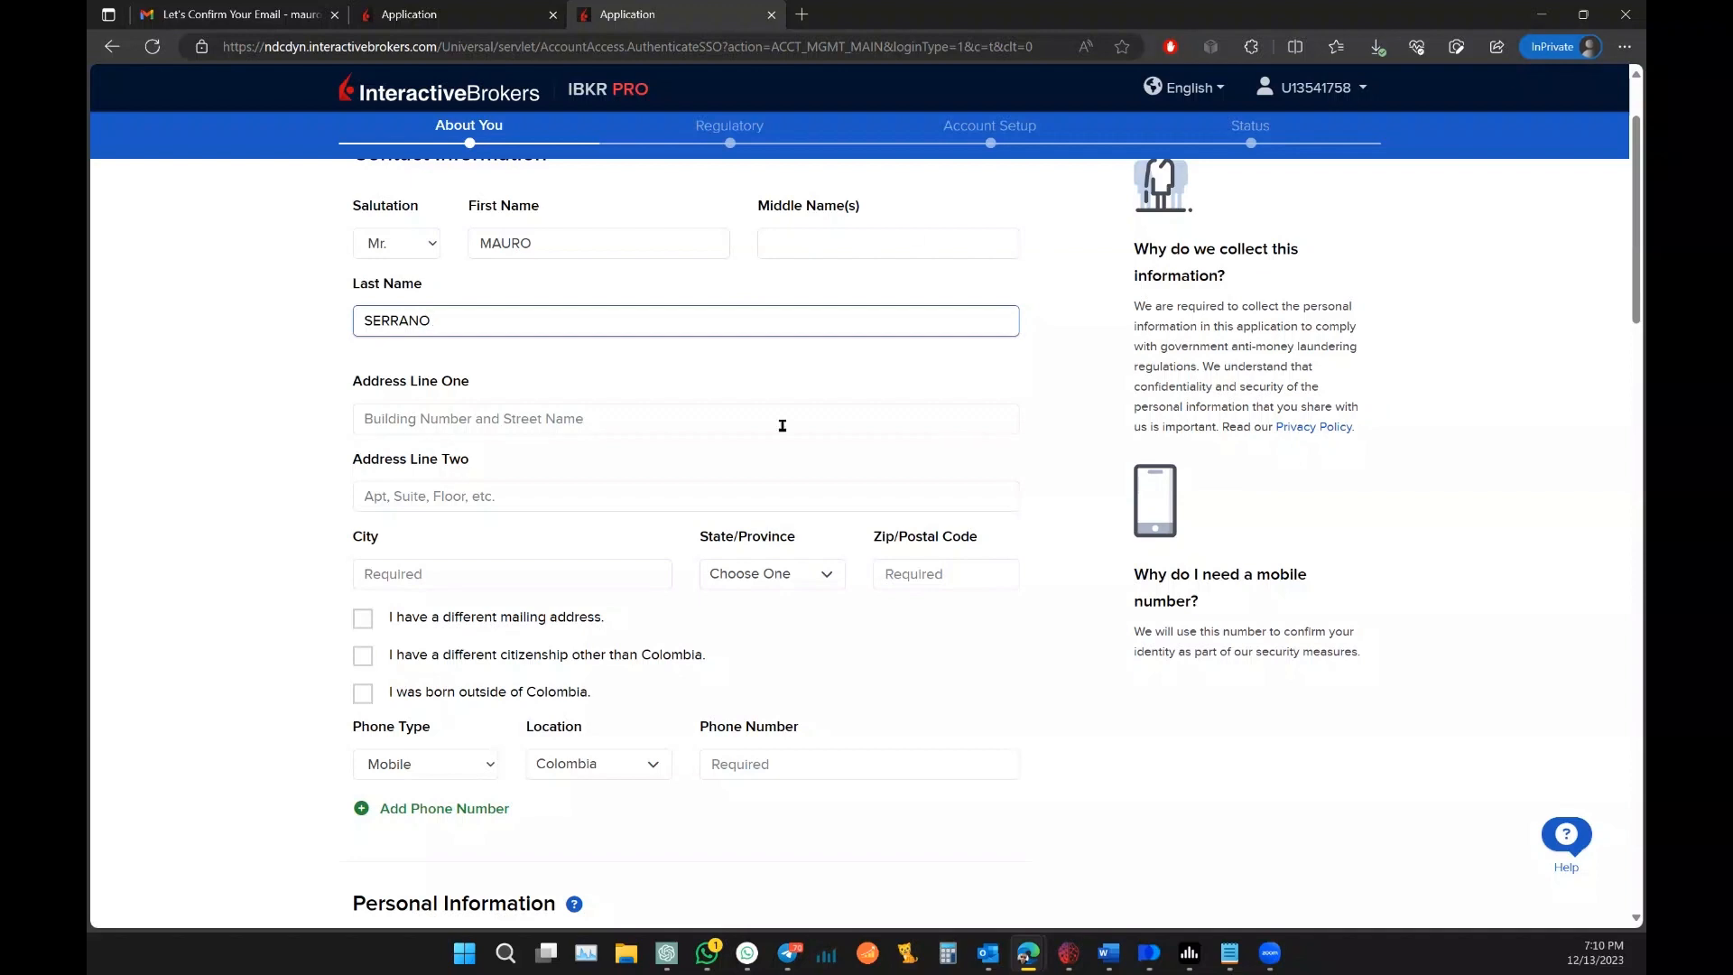
Step: Enter the home address from the suggestion, plus address line two, city and postal code
left_click(598, 418)
type("ca")
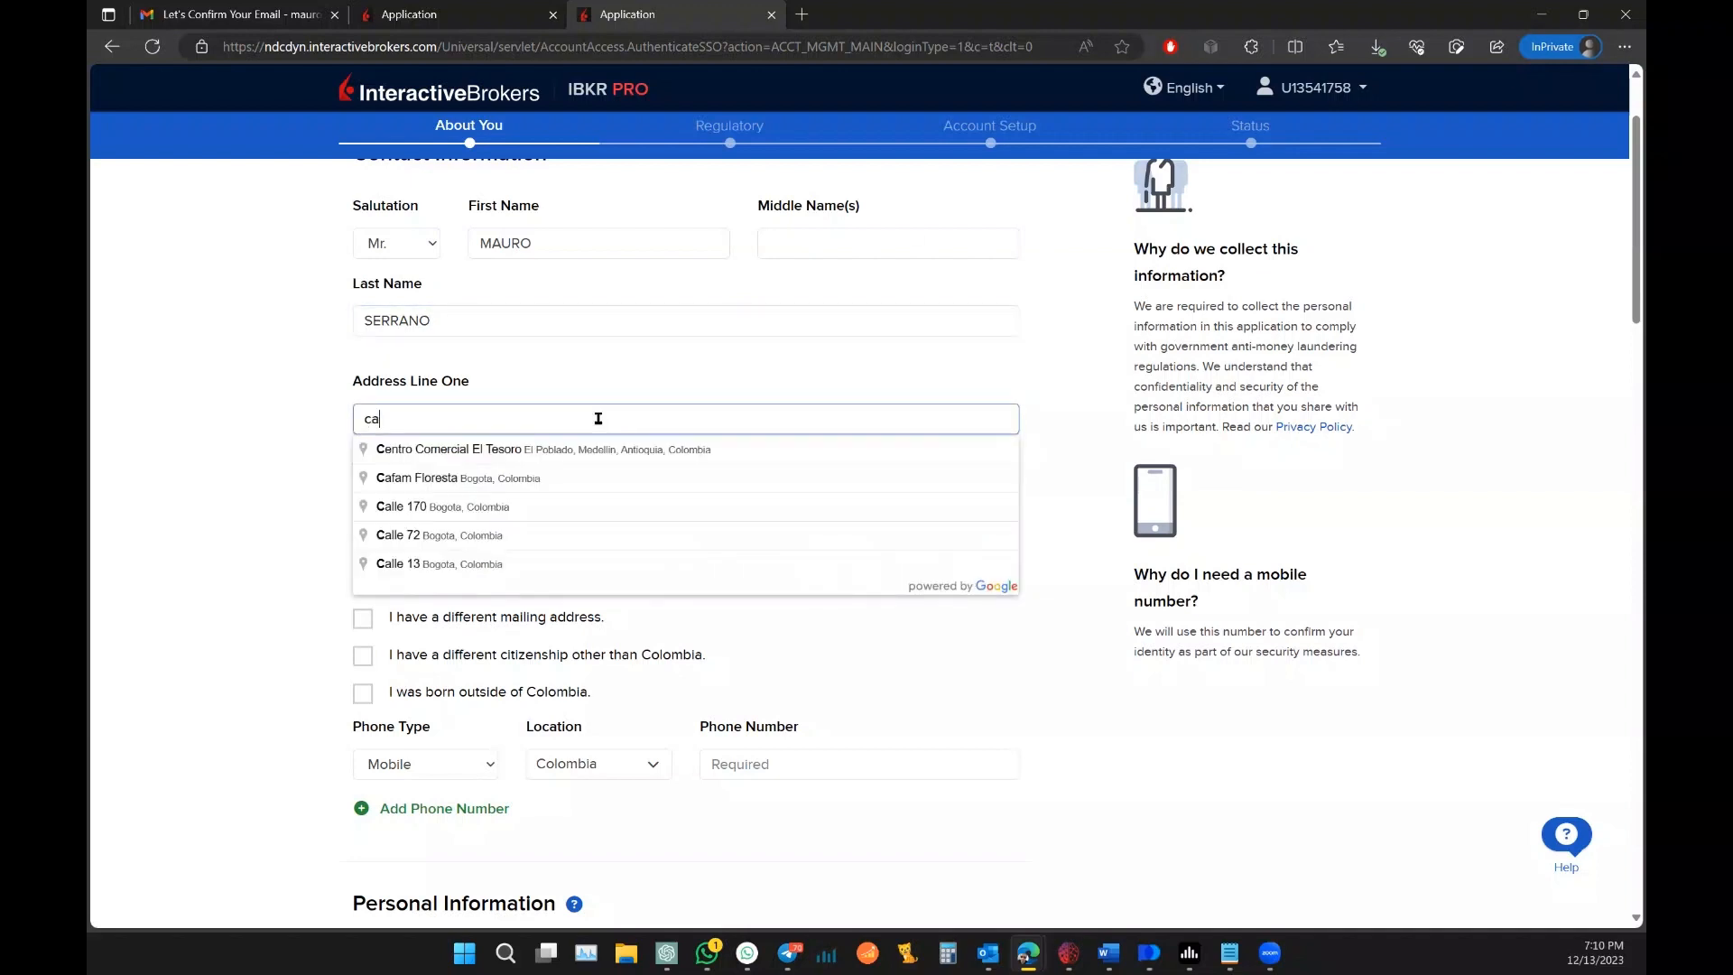
type("ll")
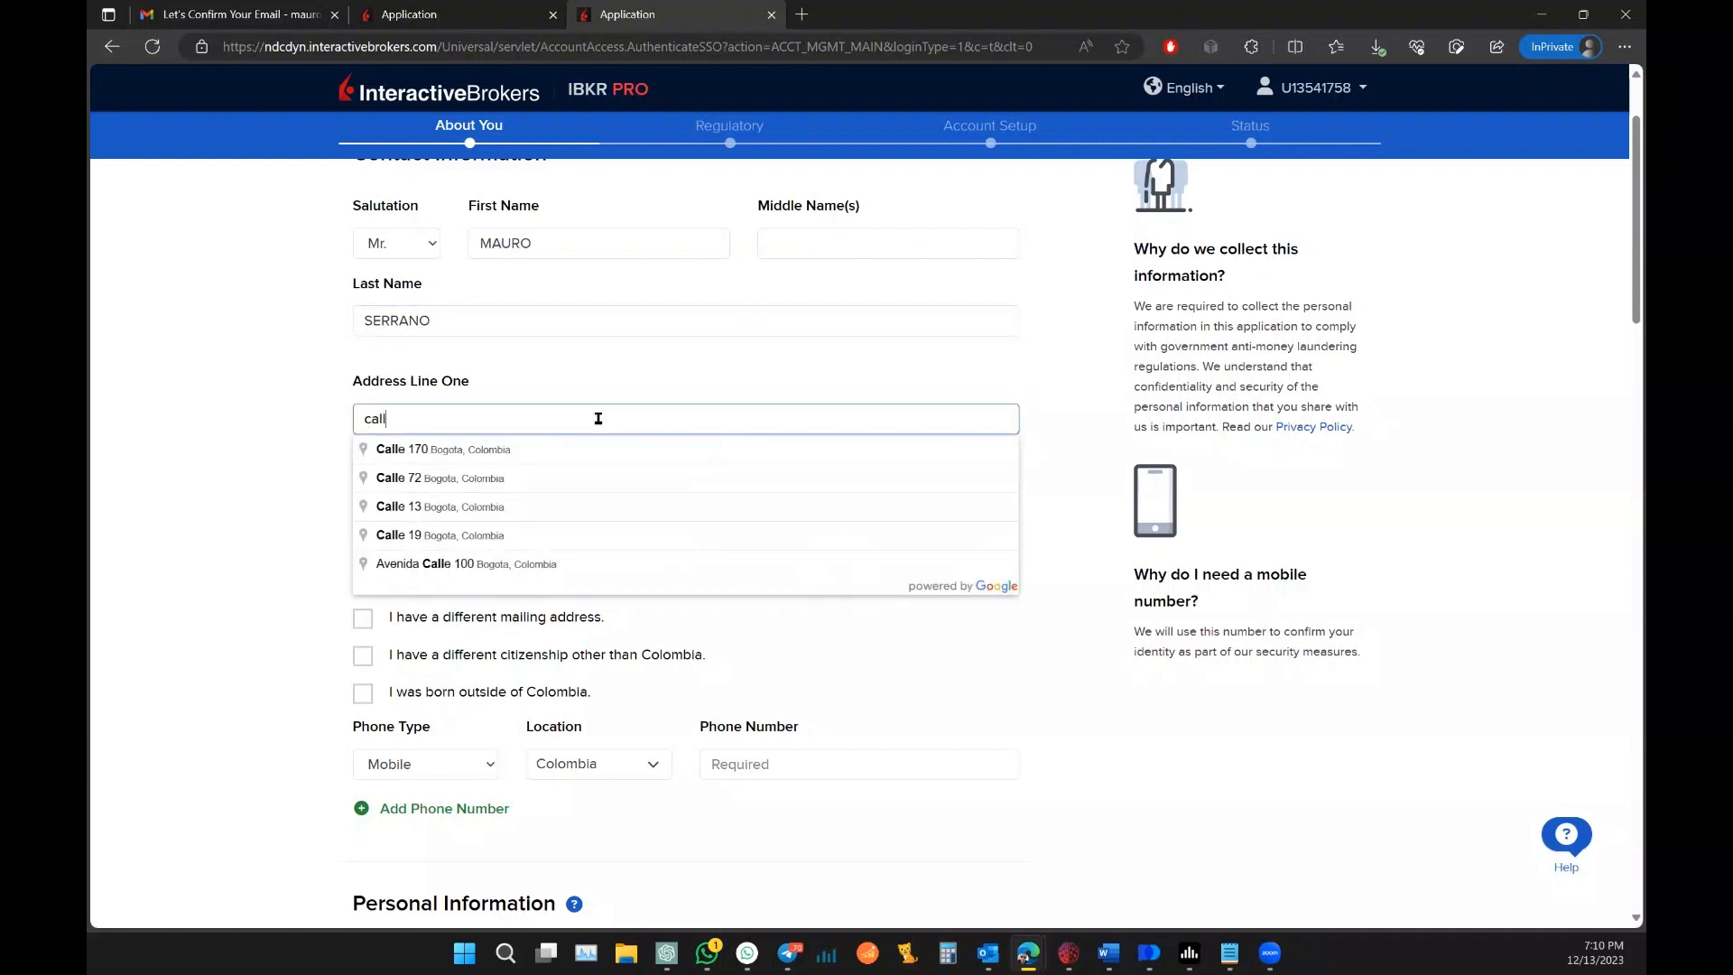
left_click(484, 565)
scroll(242, 383, "down", 2)
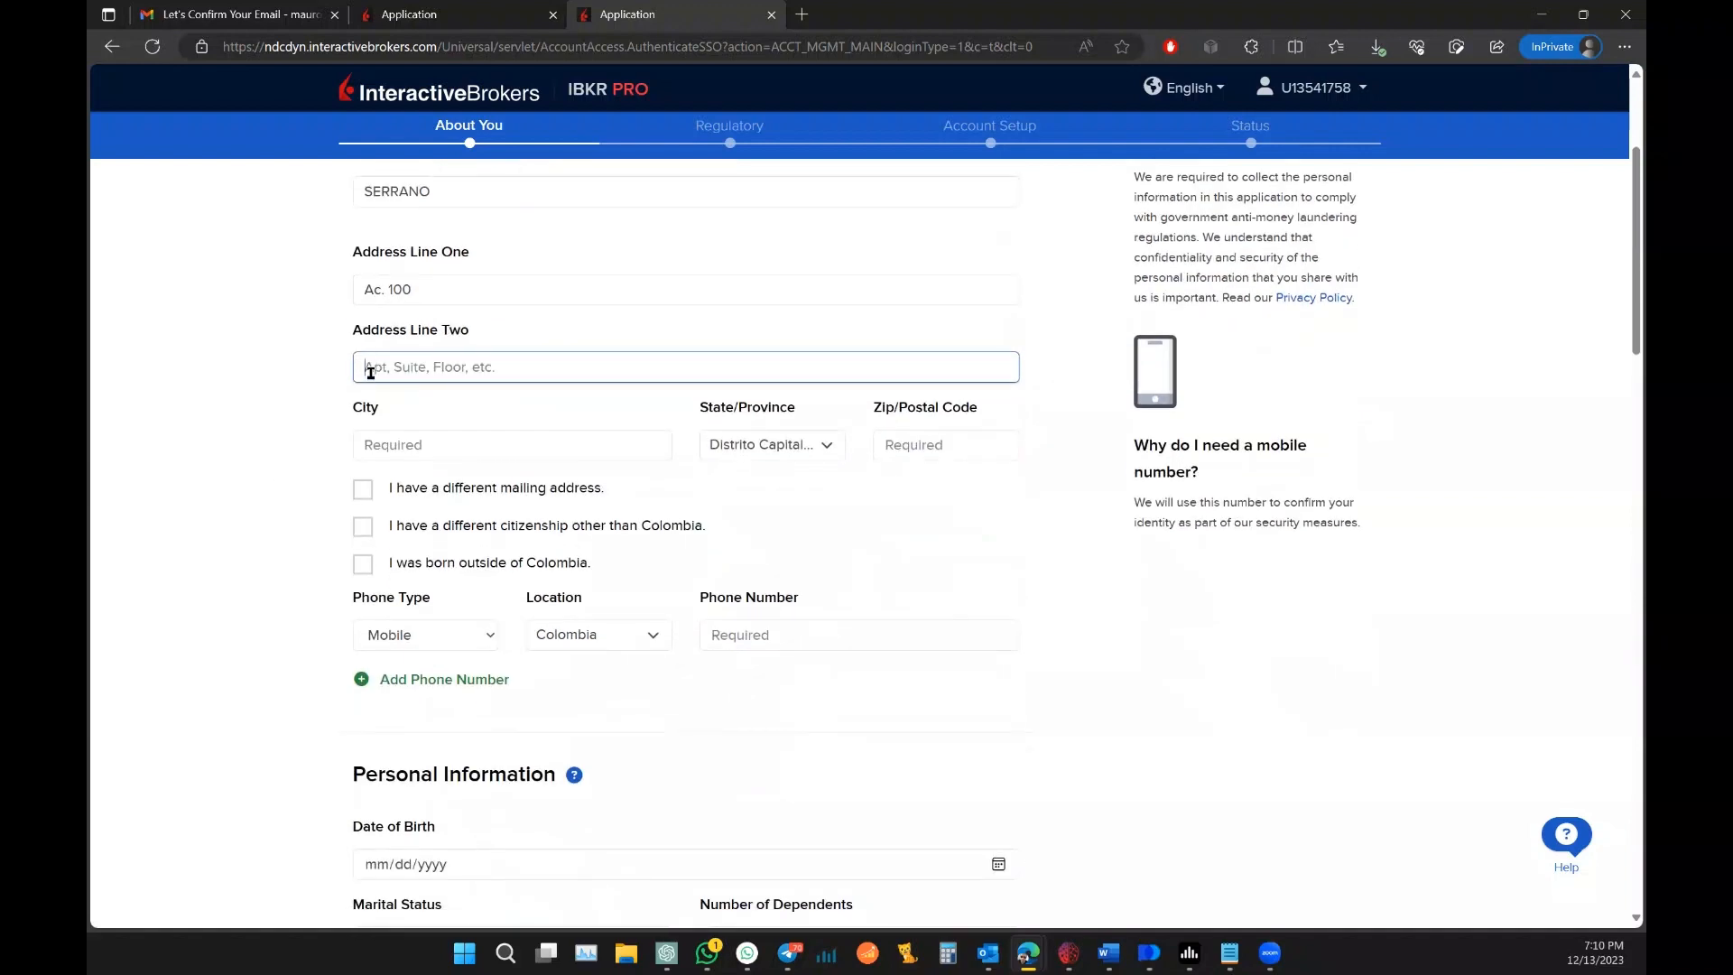
left_click(476, 453)
type("b")
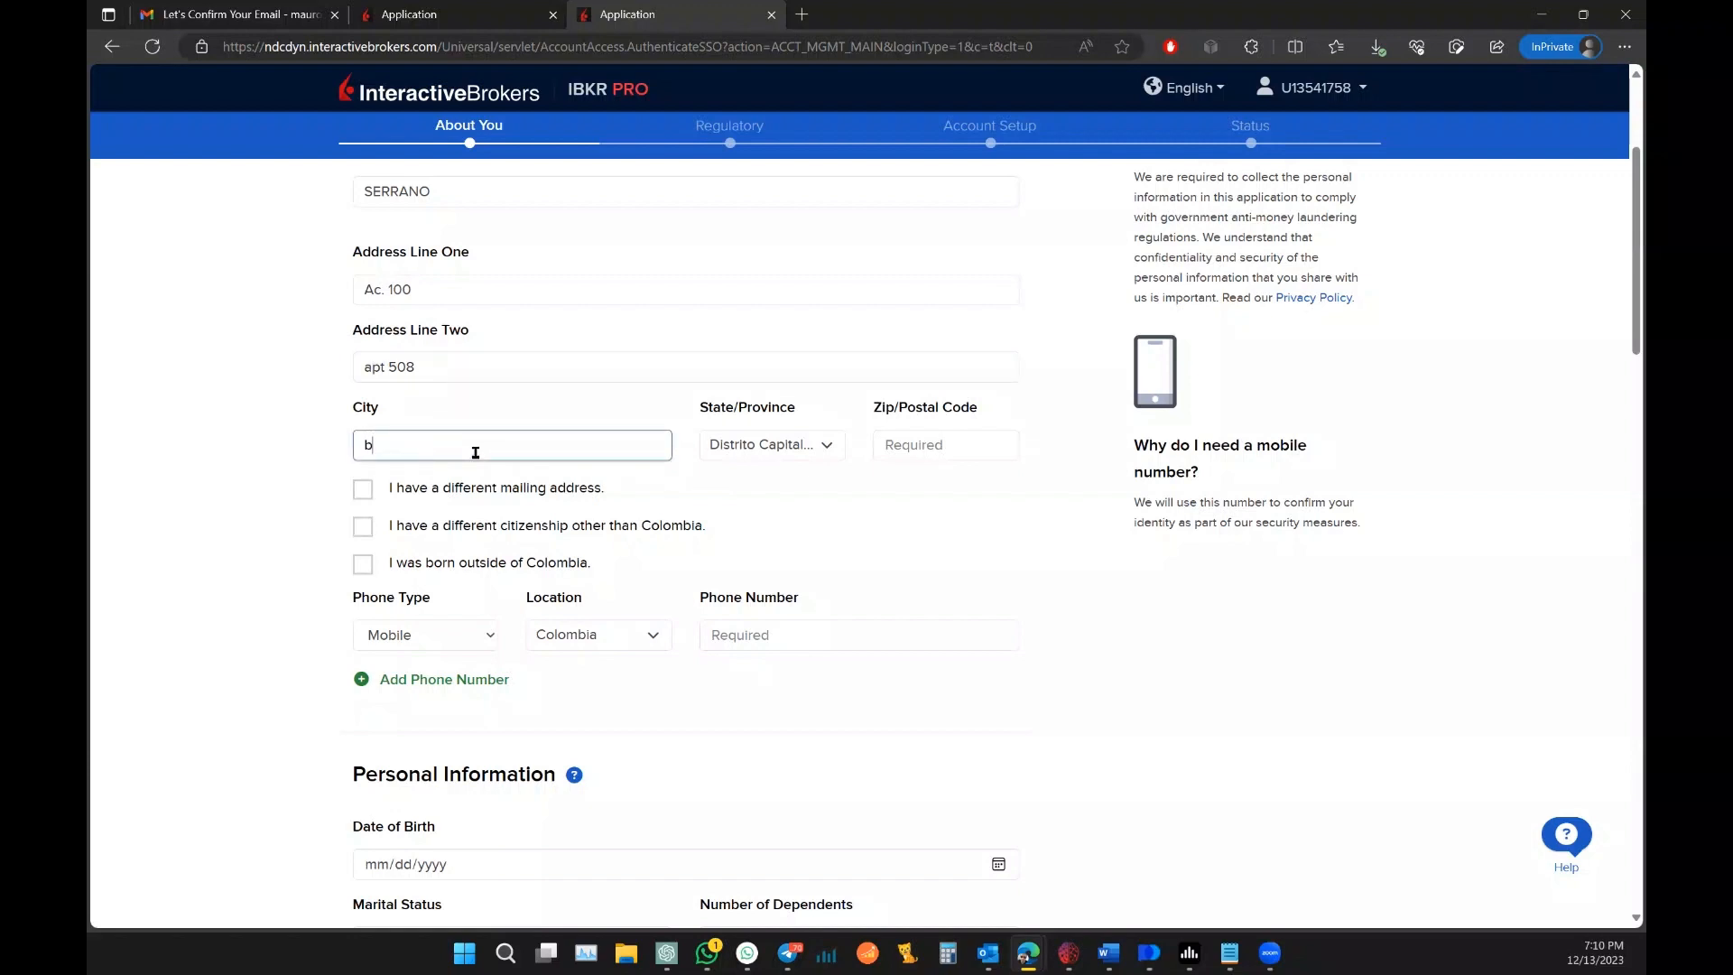
type("ogota")
left_click(907, 449)
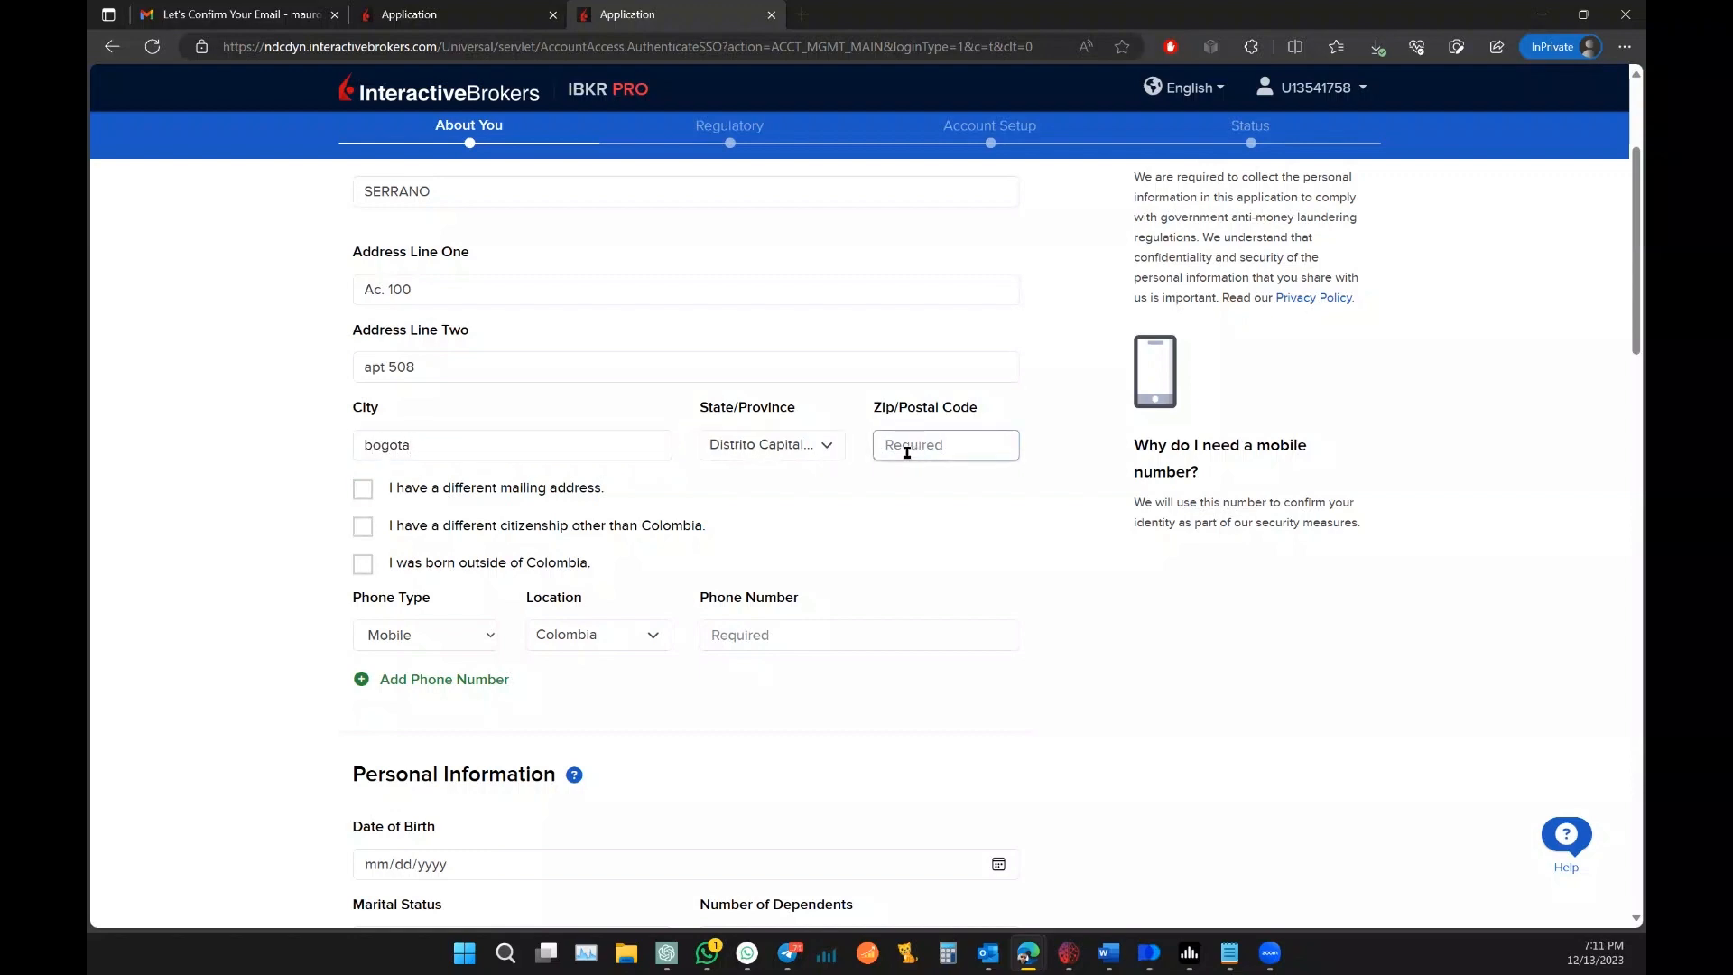
type("110131")
Step: Keep Mobile as the phone type and begin entering the phone number
left_click(439, 633)
left_click(439, 633)
left_click(750, 627)
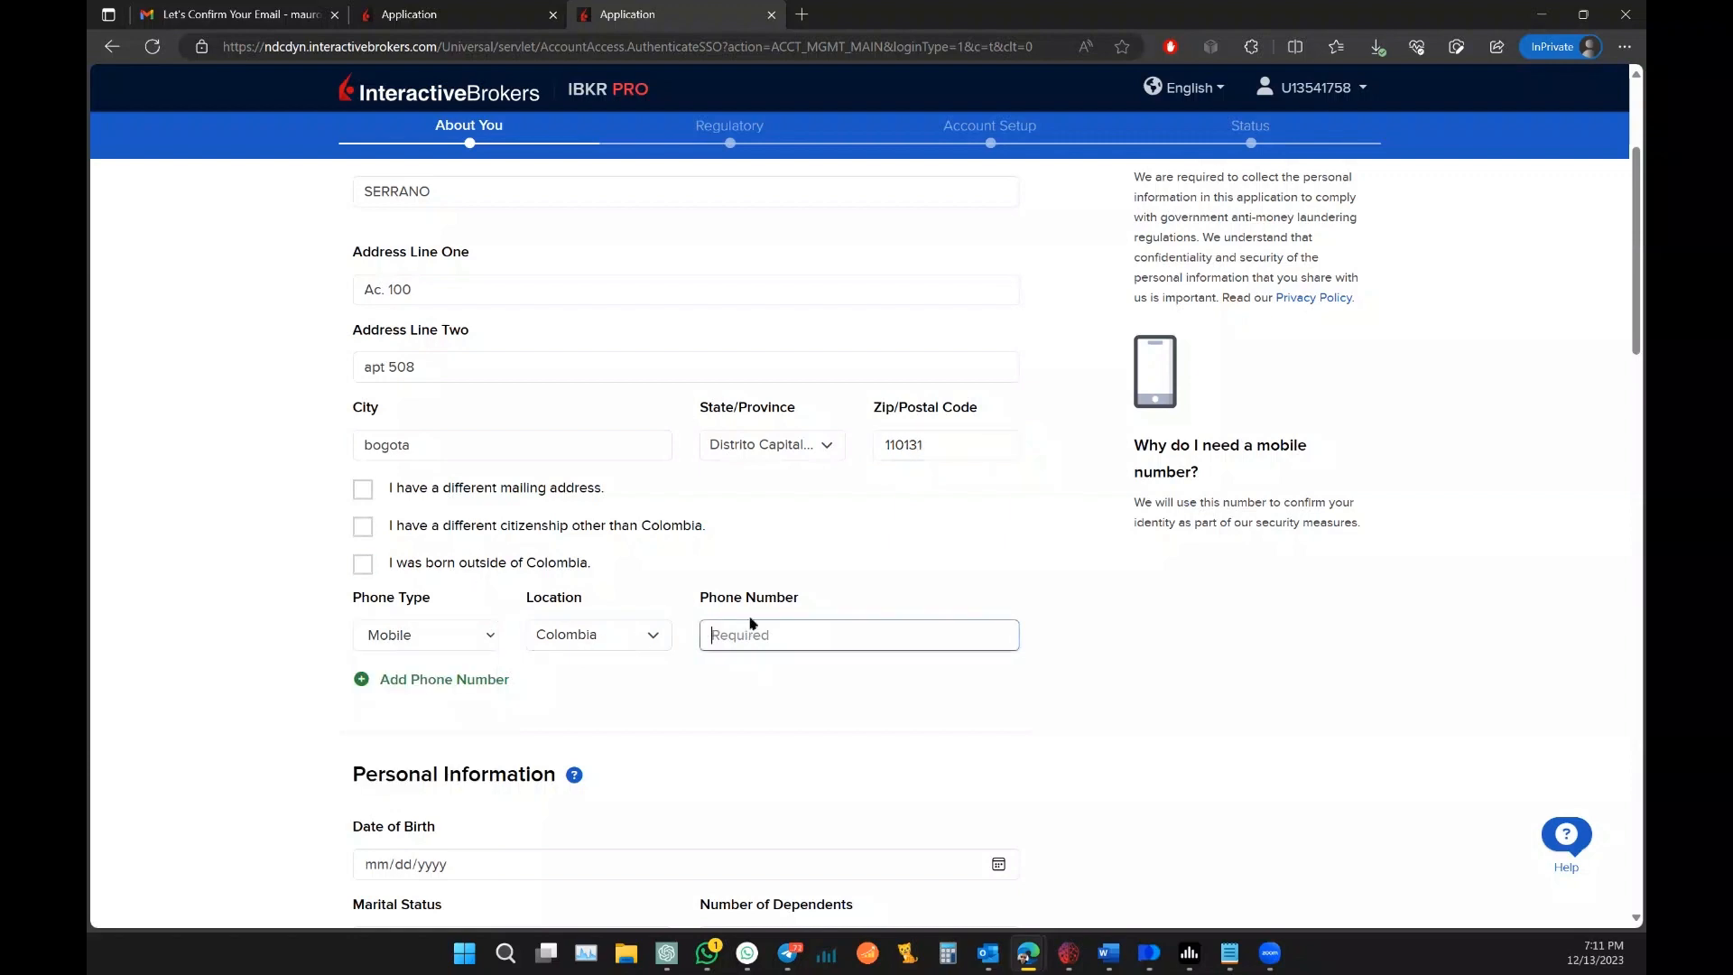
Step: Enter the date of birth, set marital status Single with 0 dependents, and enter the tax ID
scroll(271, 568, "down", 3)
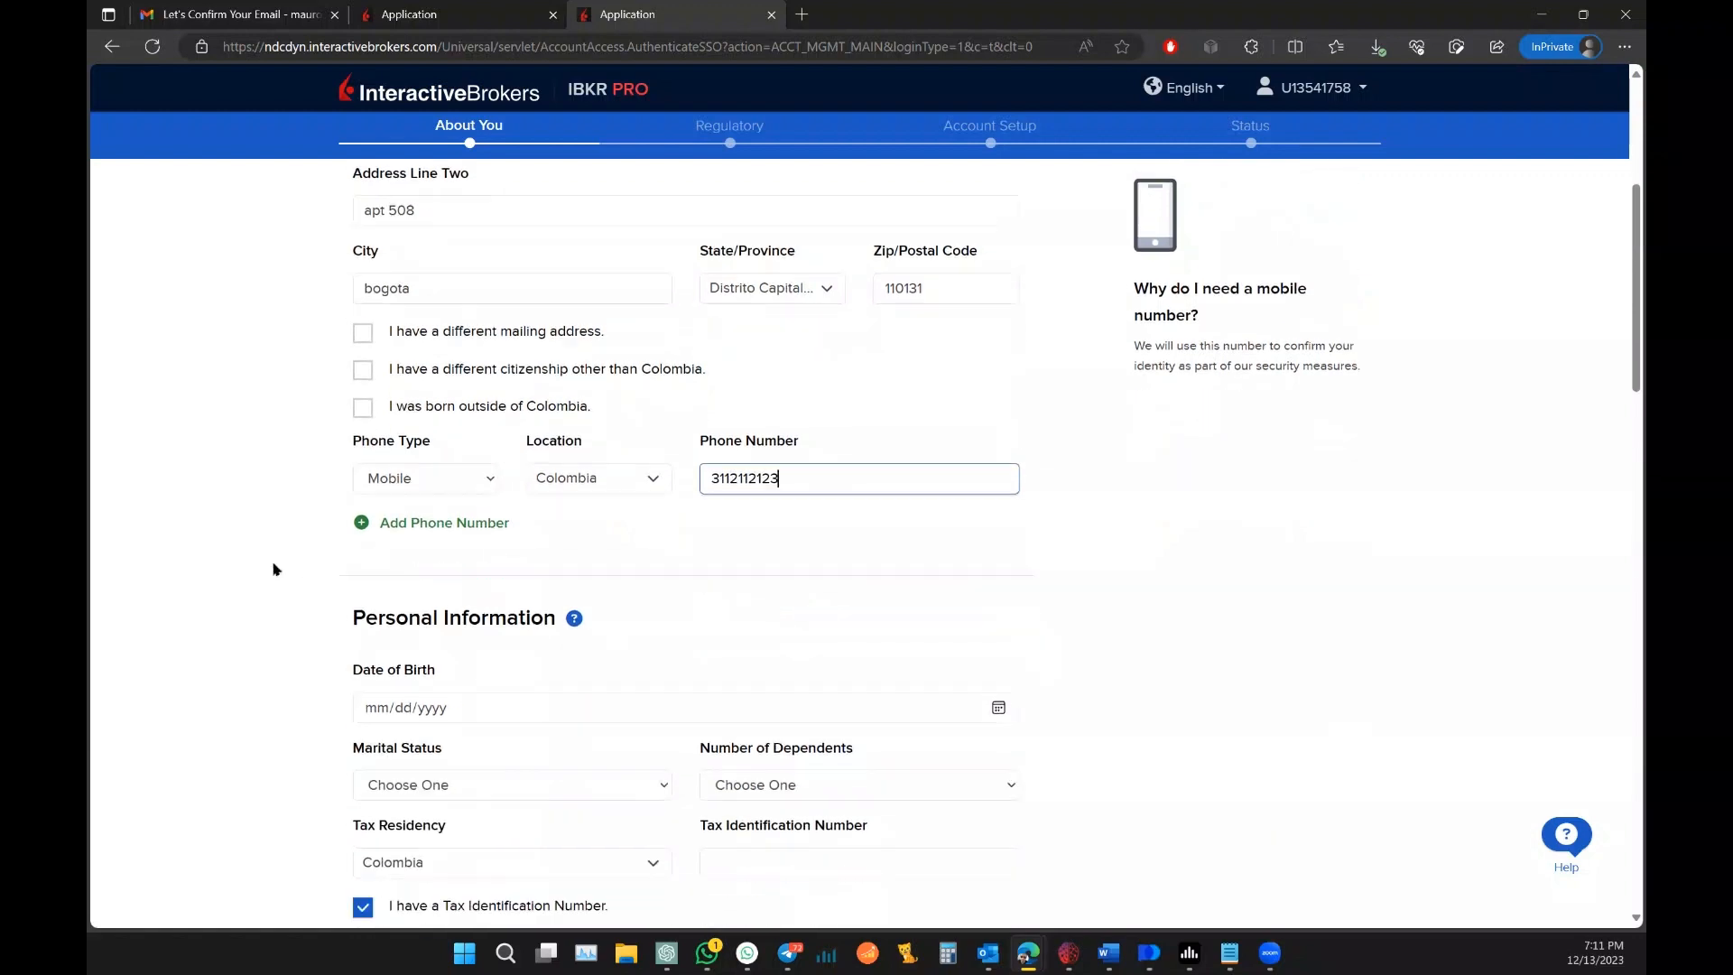
left_click(380, 602)
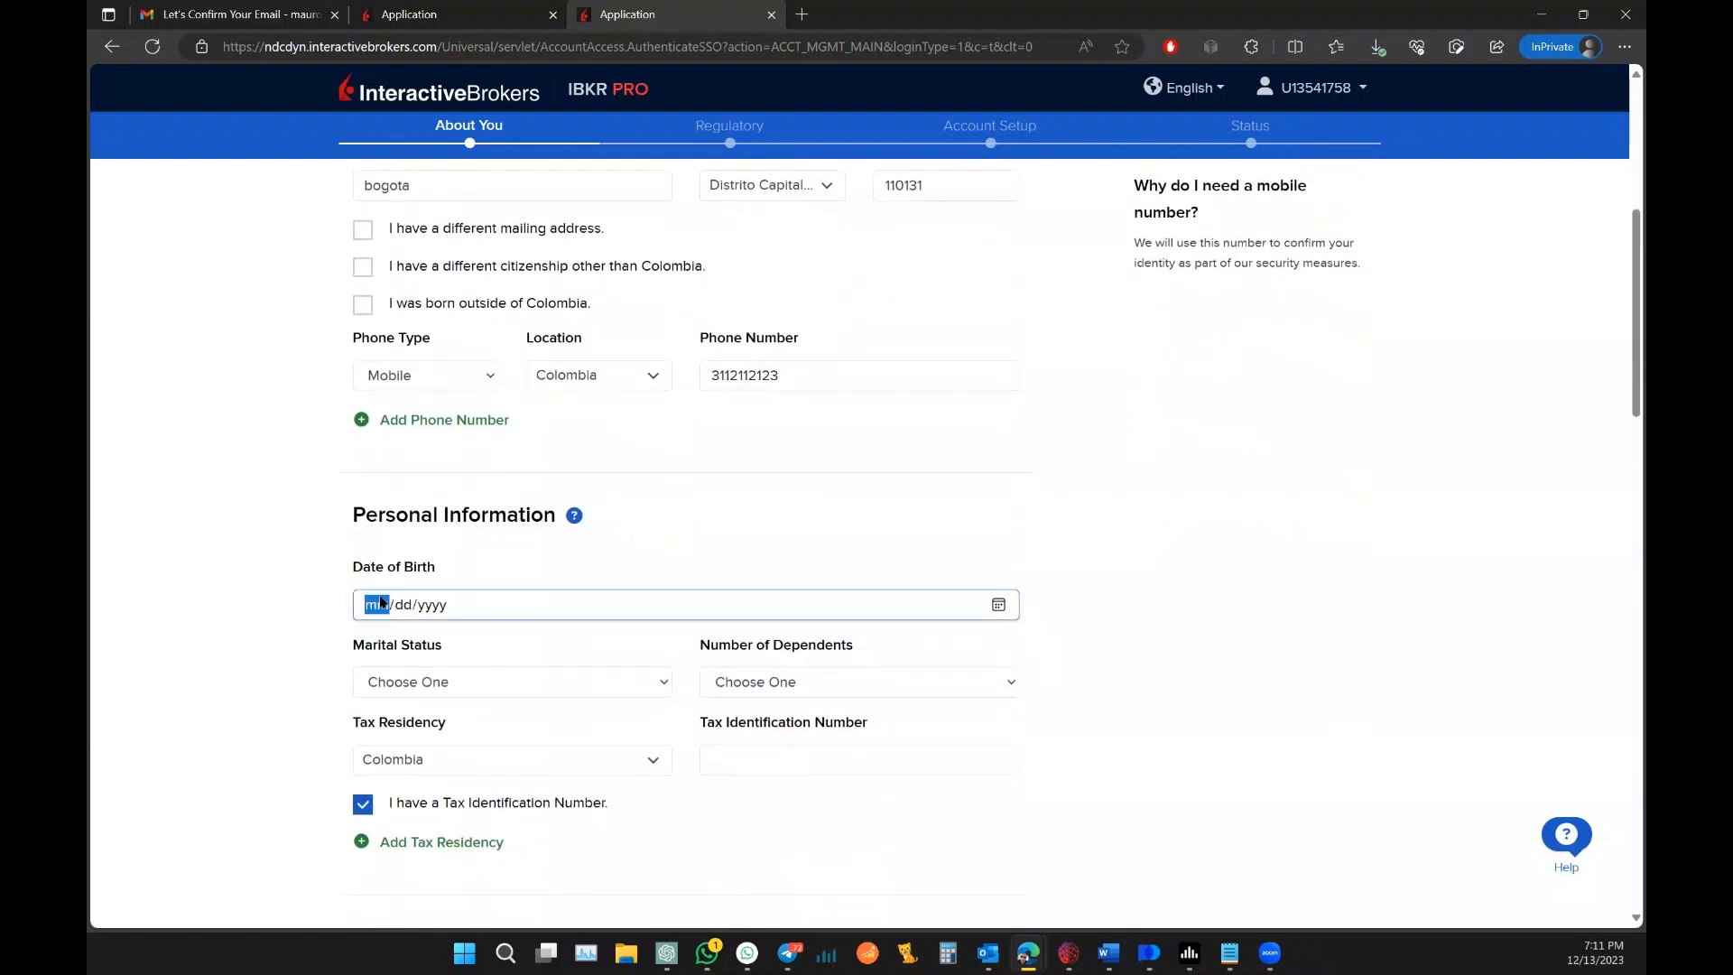
type("01/")
type("01/000")
type("2")
left_click(226, 561)
scroll(262, 568, "down", 1)
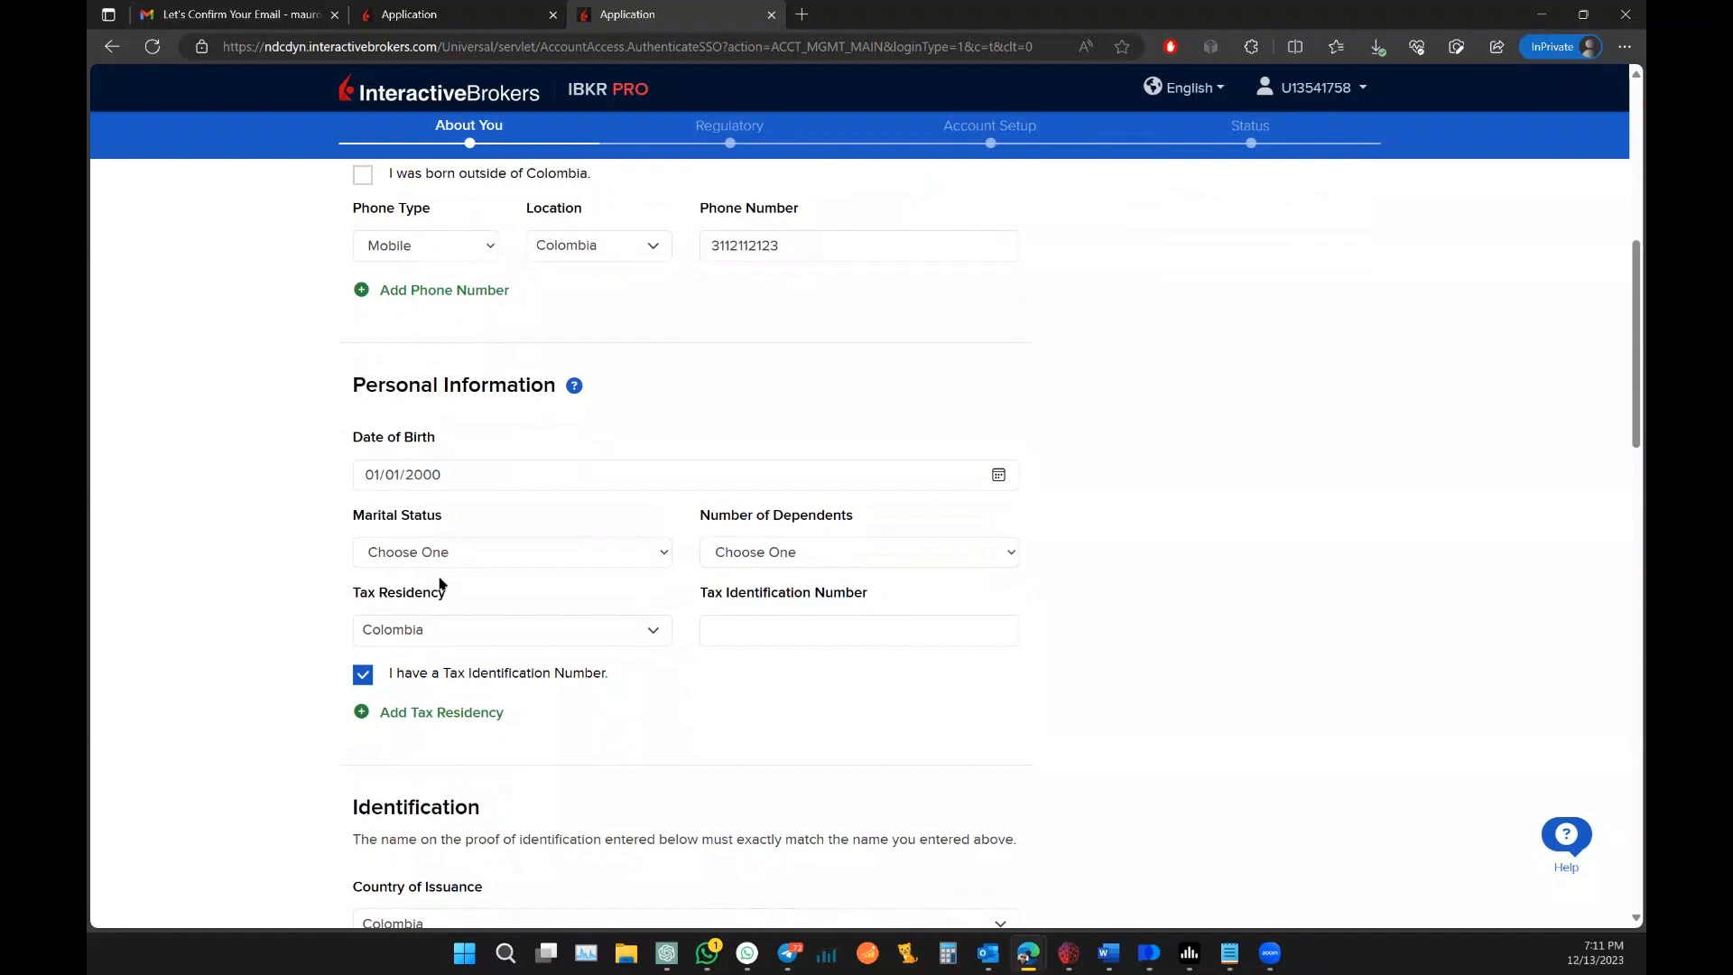
left_click(481, 554)
left_click(479, 599)
left_click(797, 552)
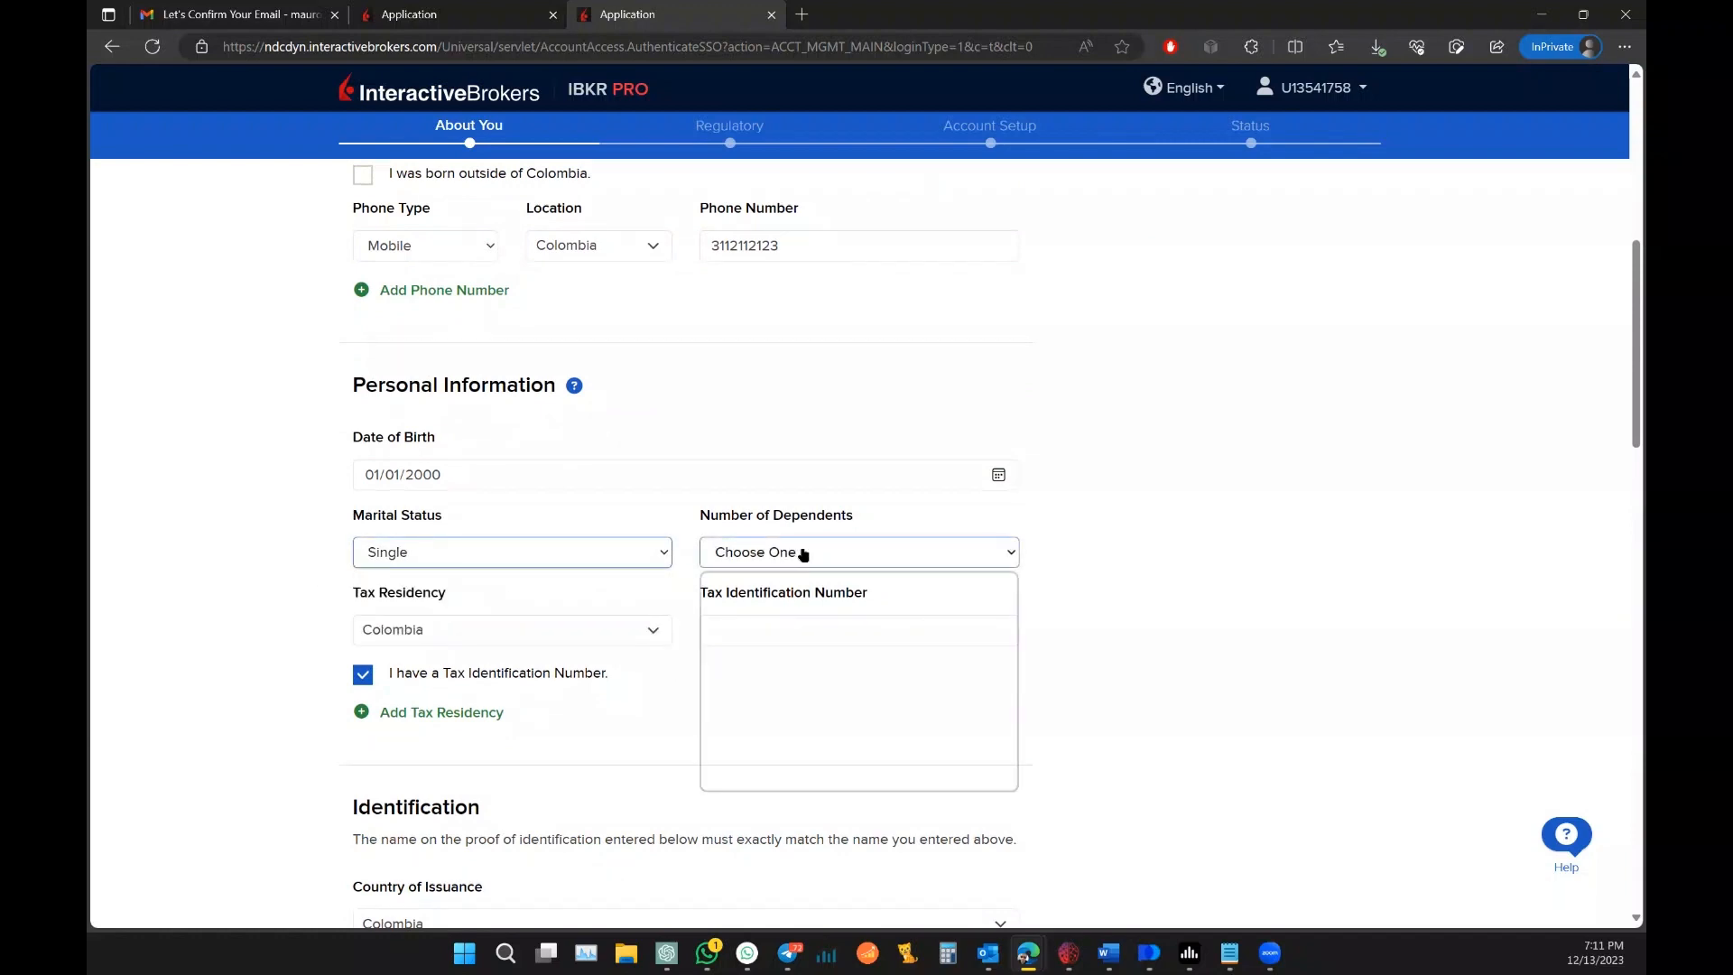
left_click(769, 599)
left_click(757, 629)
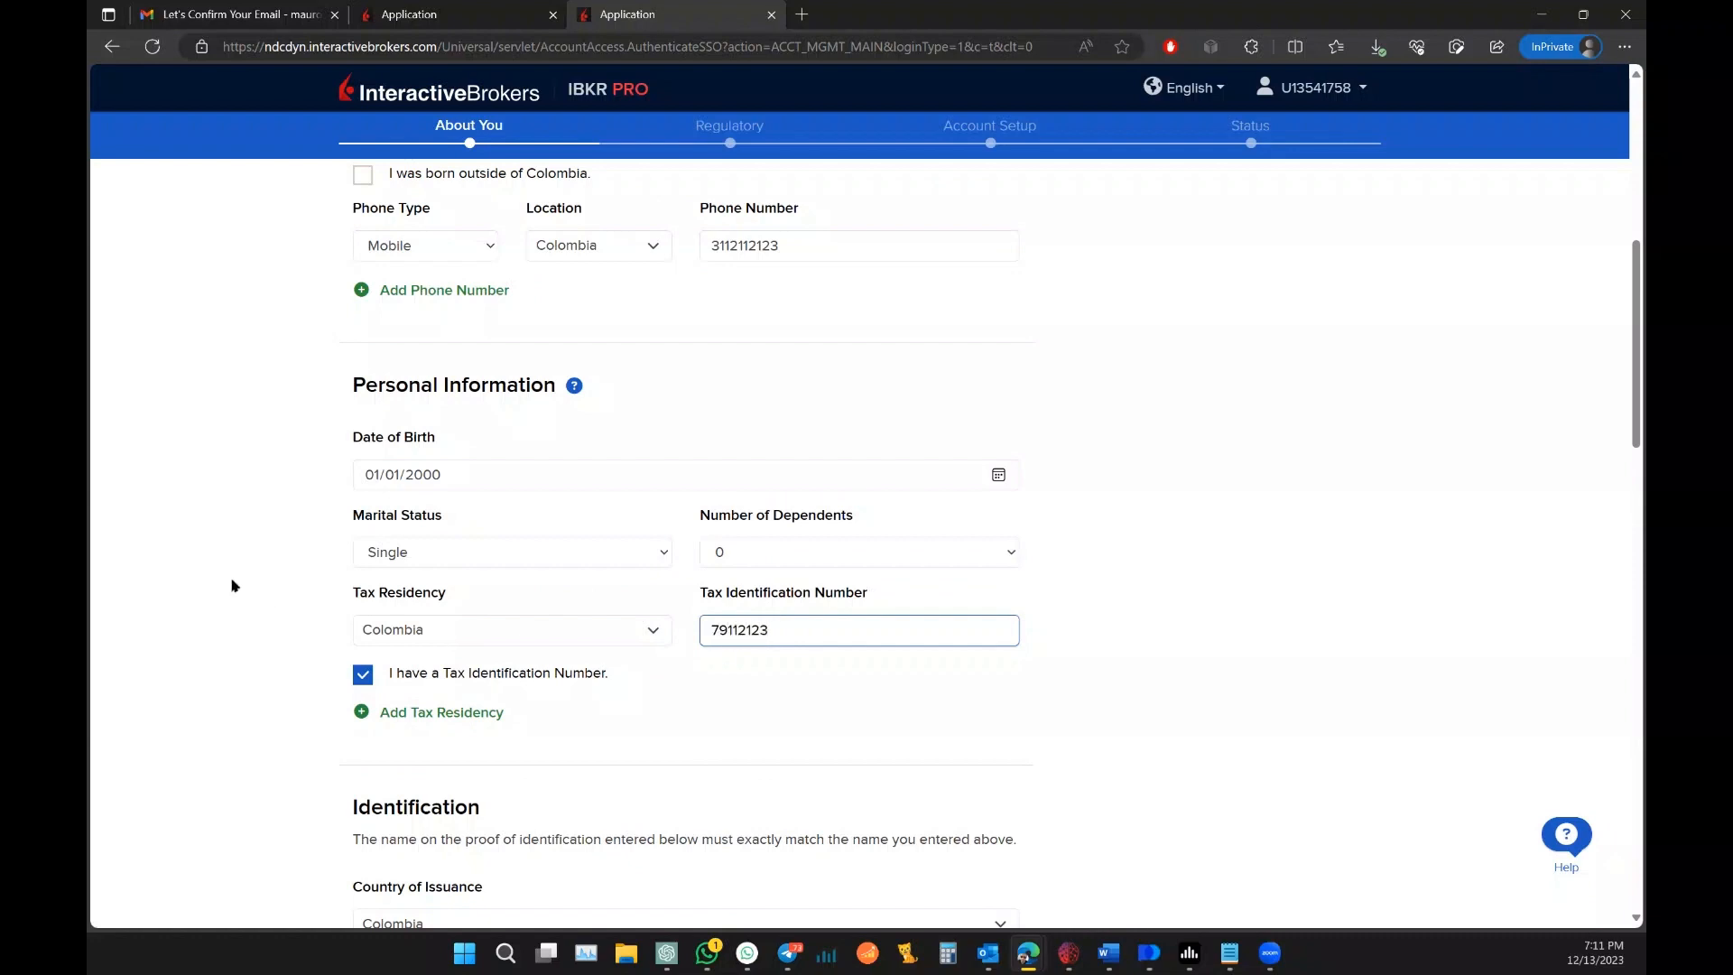
scroll(108, 506, "down", 4)
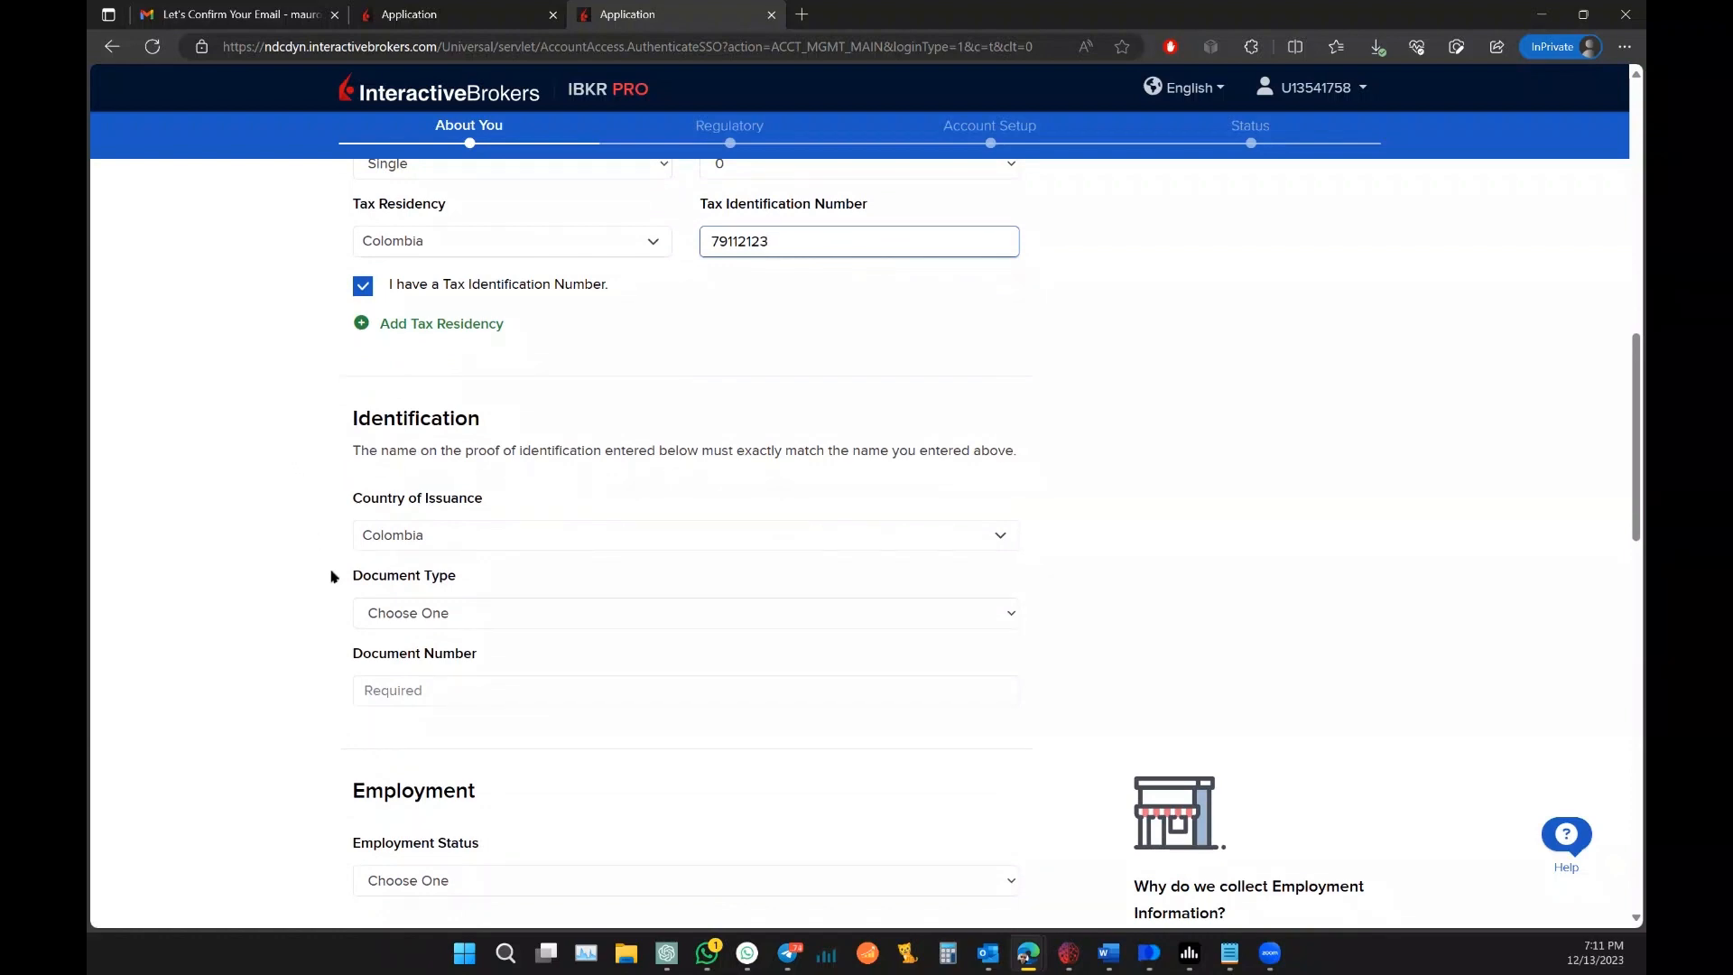
Step: Choose Alien Identification Card as the ID document and paste the tax ID number as its number
left_click(415, 613)
key("Down")
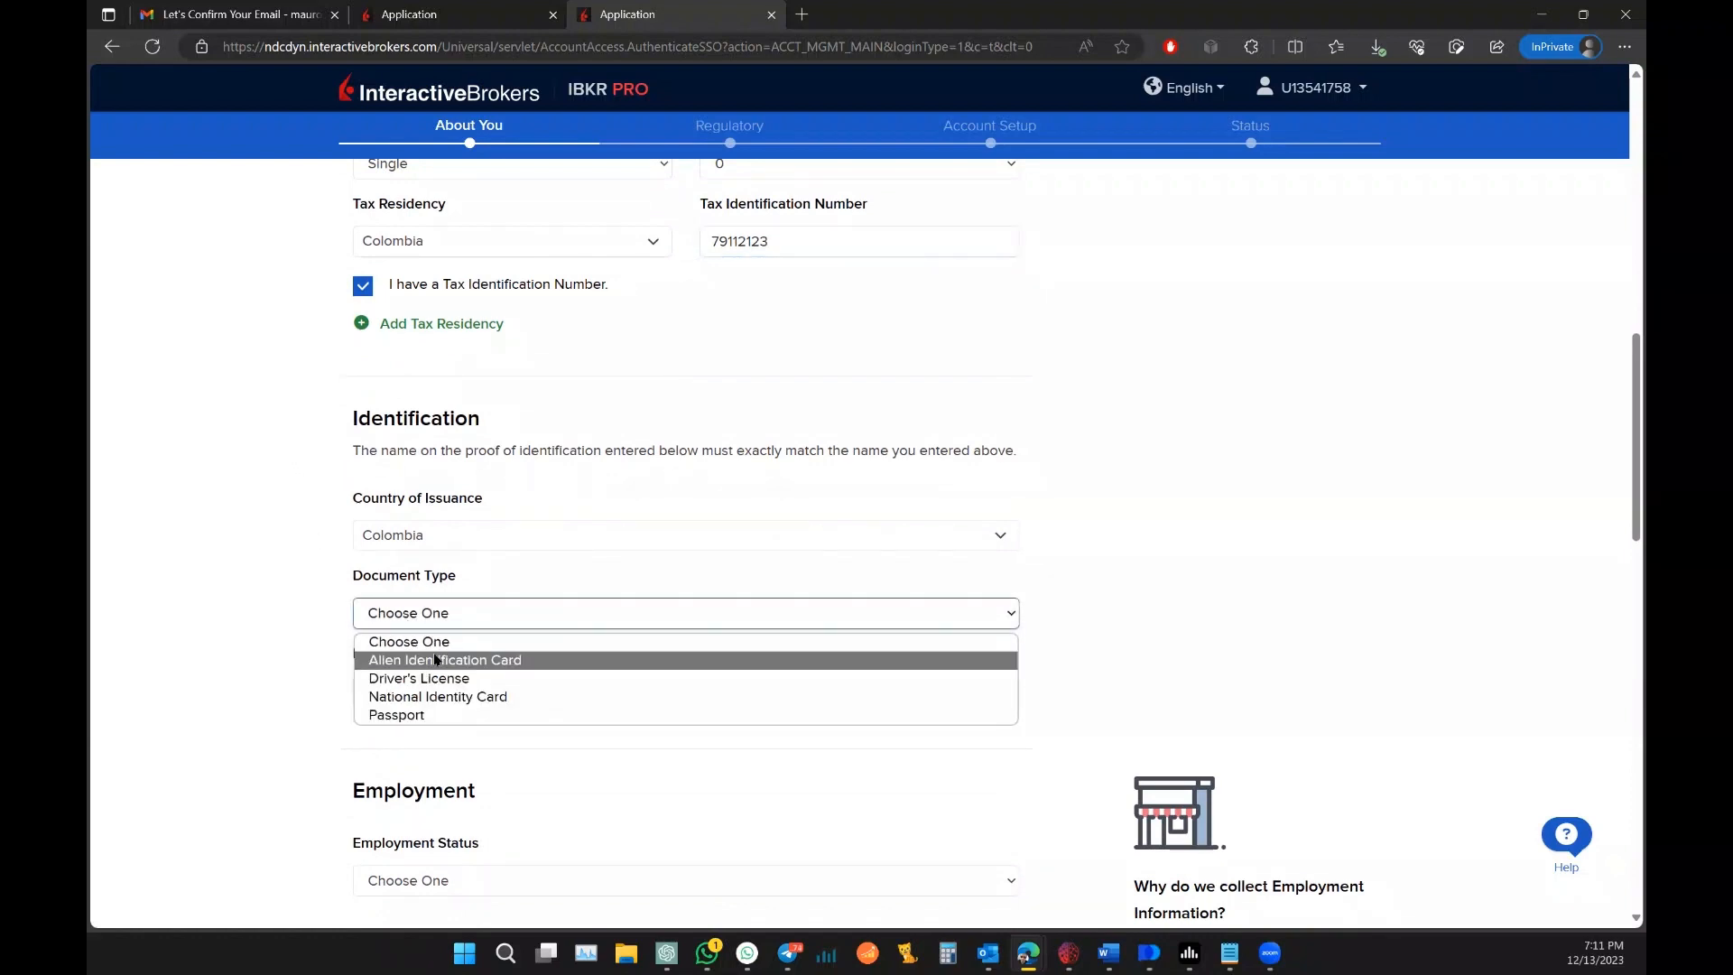
key("Return")
left_click_drag(798, 243, 638, 241)
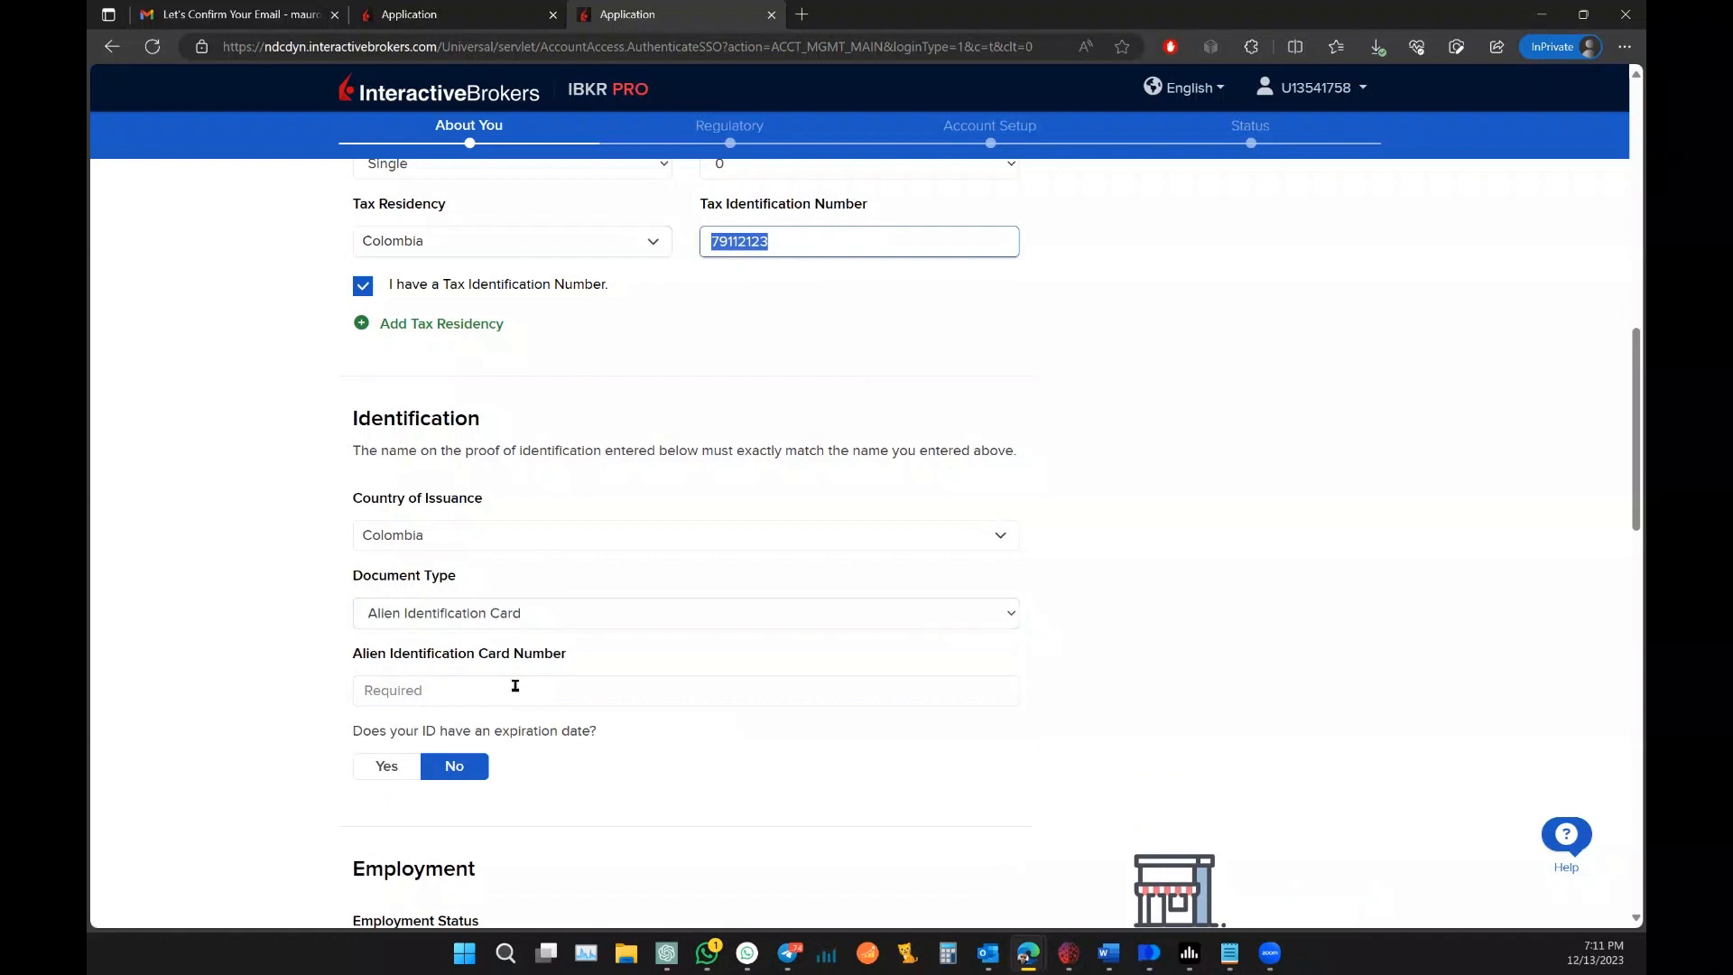
key("ctrl+c")
left_click(468, 692)
key("ctrl+v")
scroll(256, 489, "down", 4)
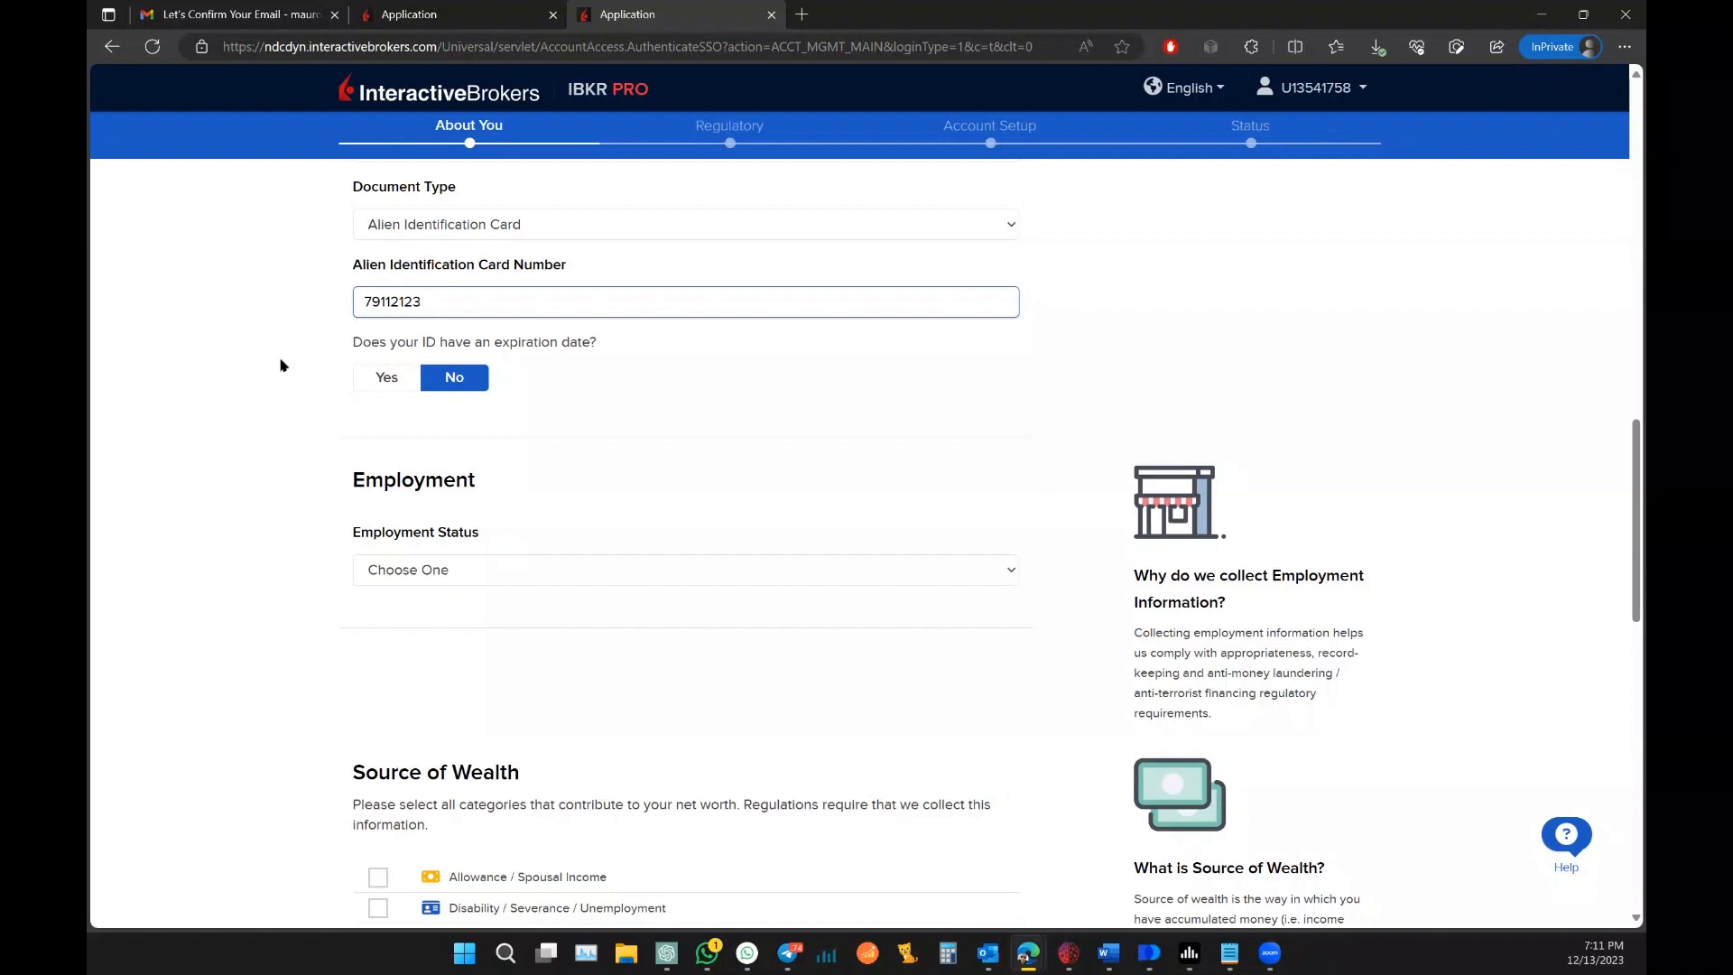
scroll(280, 365, "down", 1)
Step: Set employment status to Self Employed and enter the employer's name
left_click(482, 449)
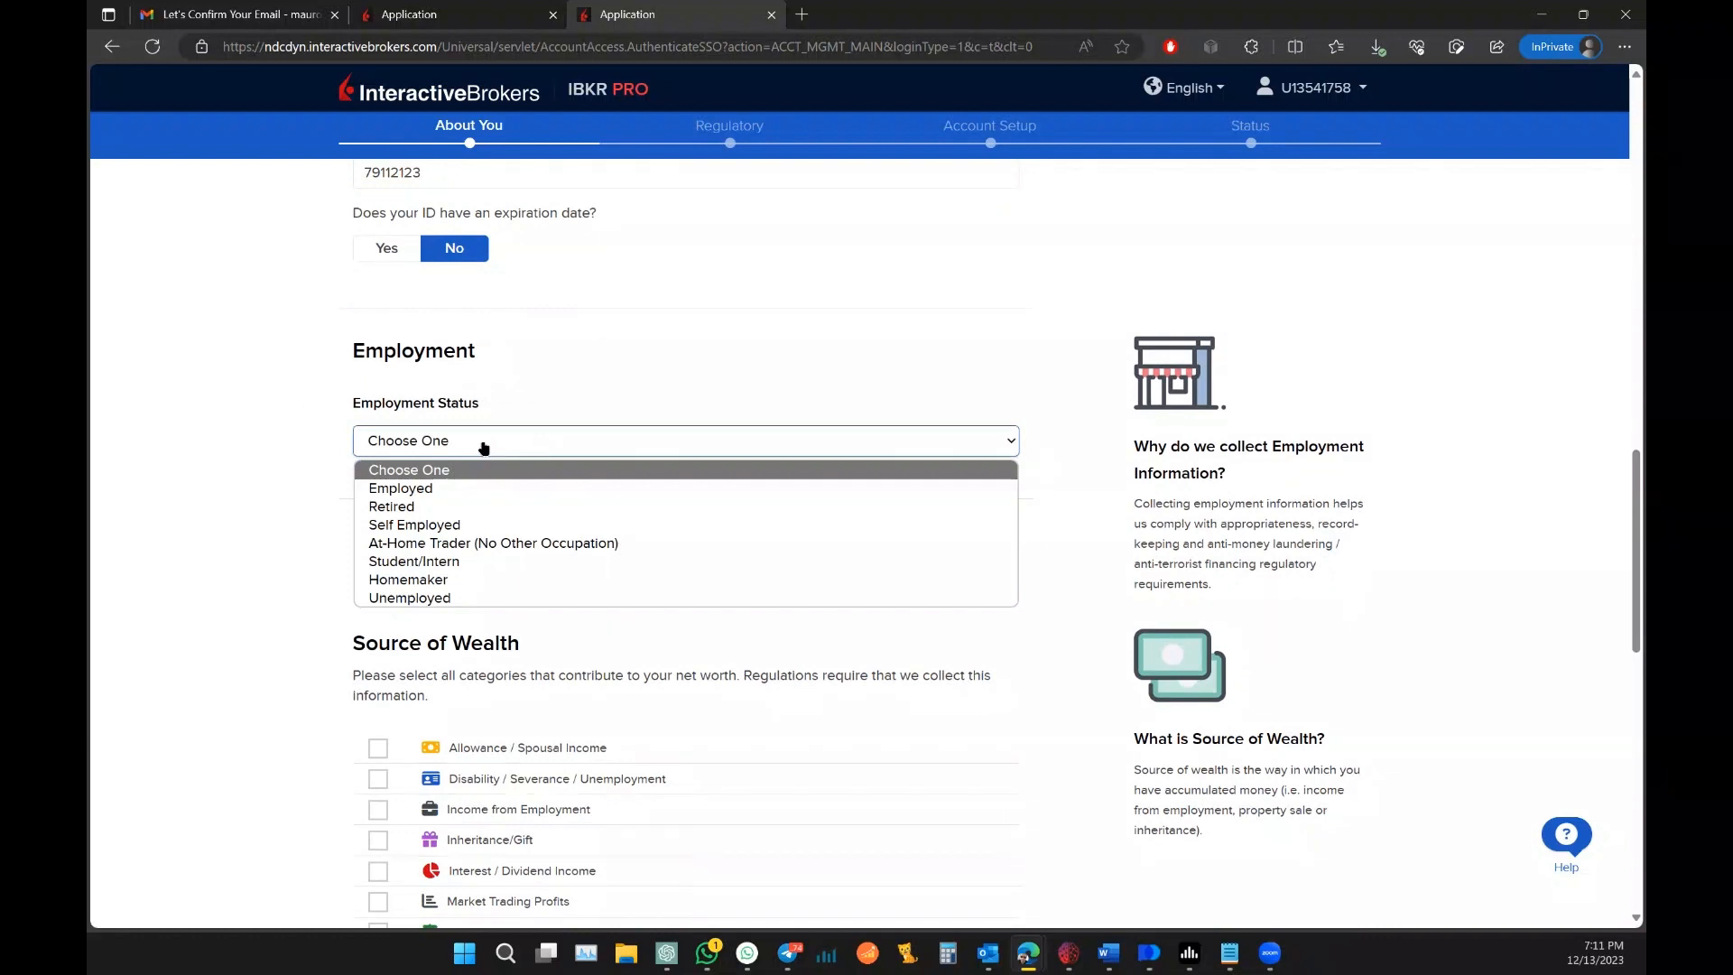
left_click(472, 527)
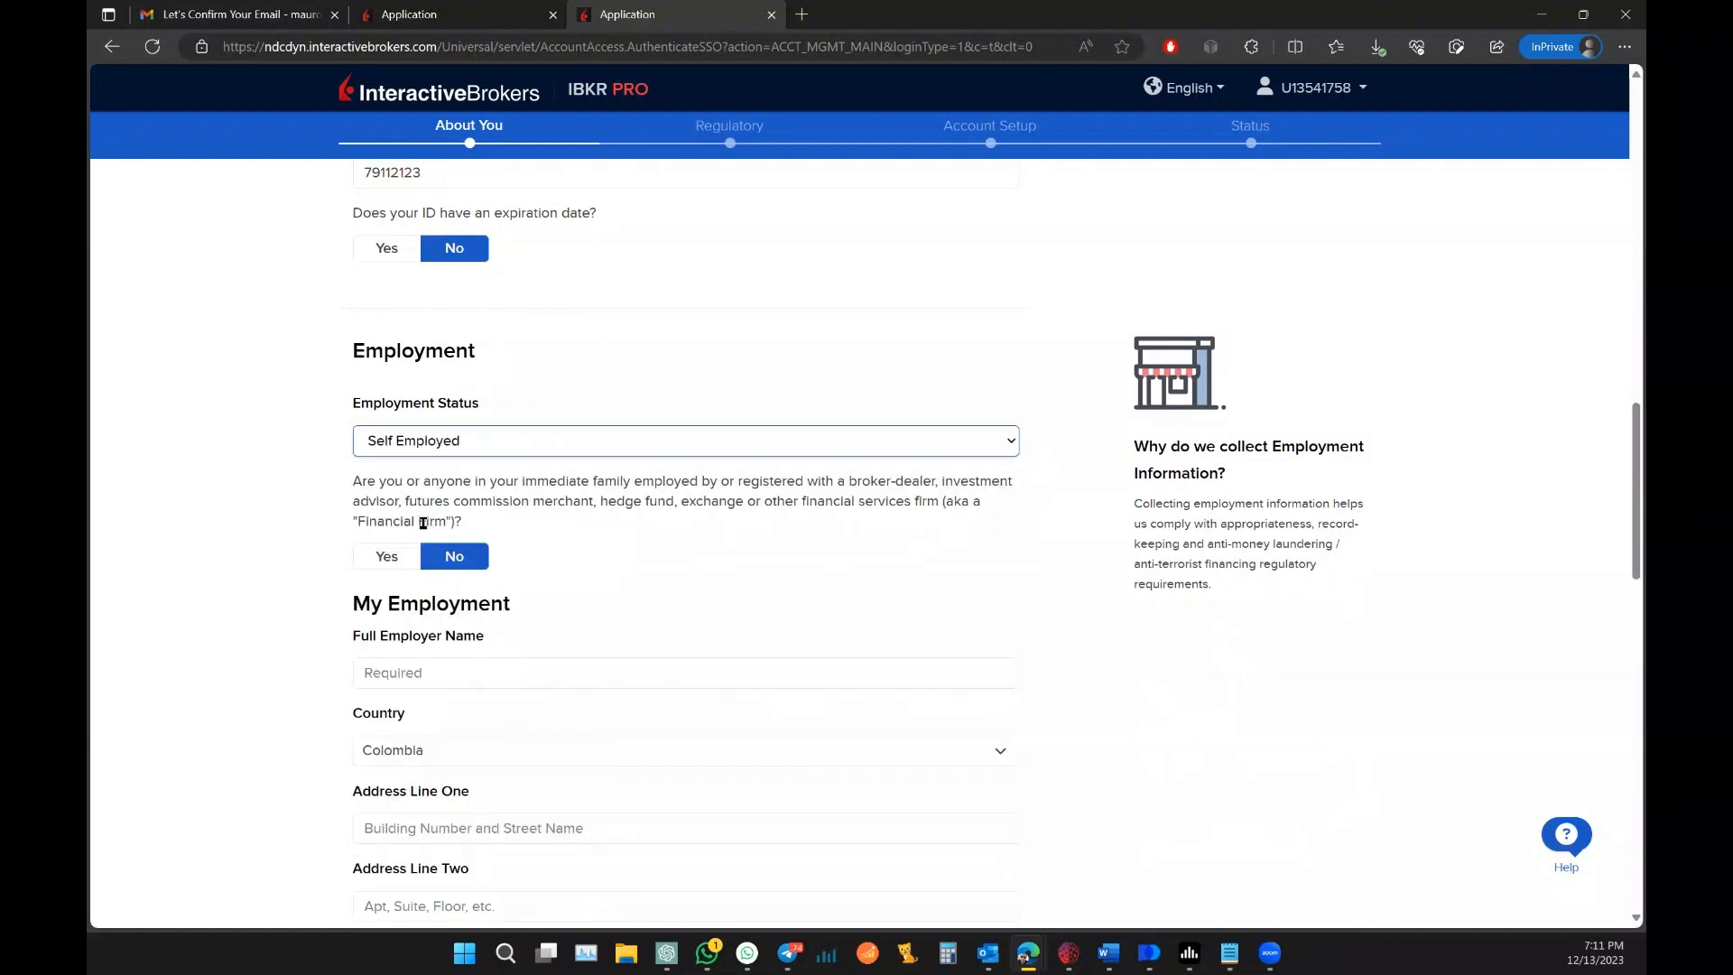
scroll(705, 541, "down", 3)
left_click(478, 418)
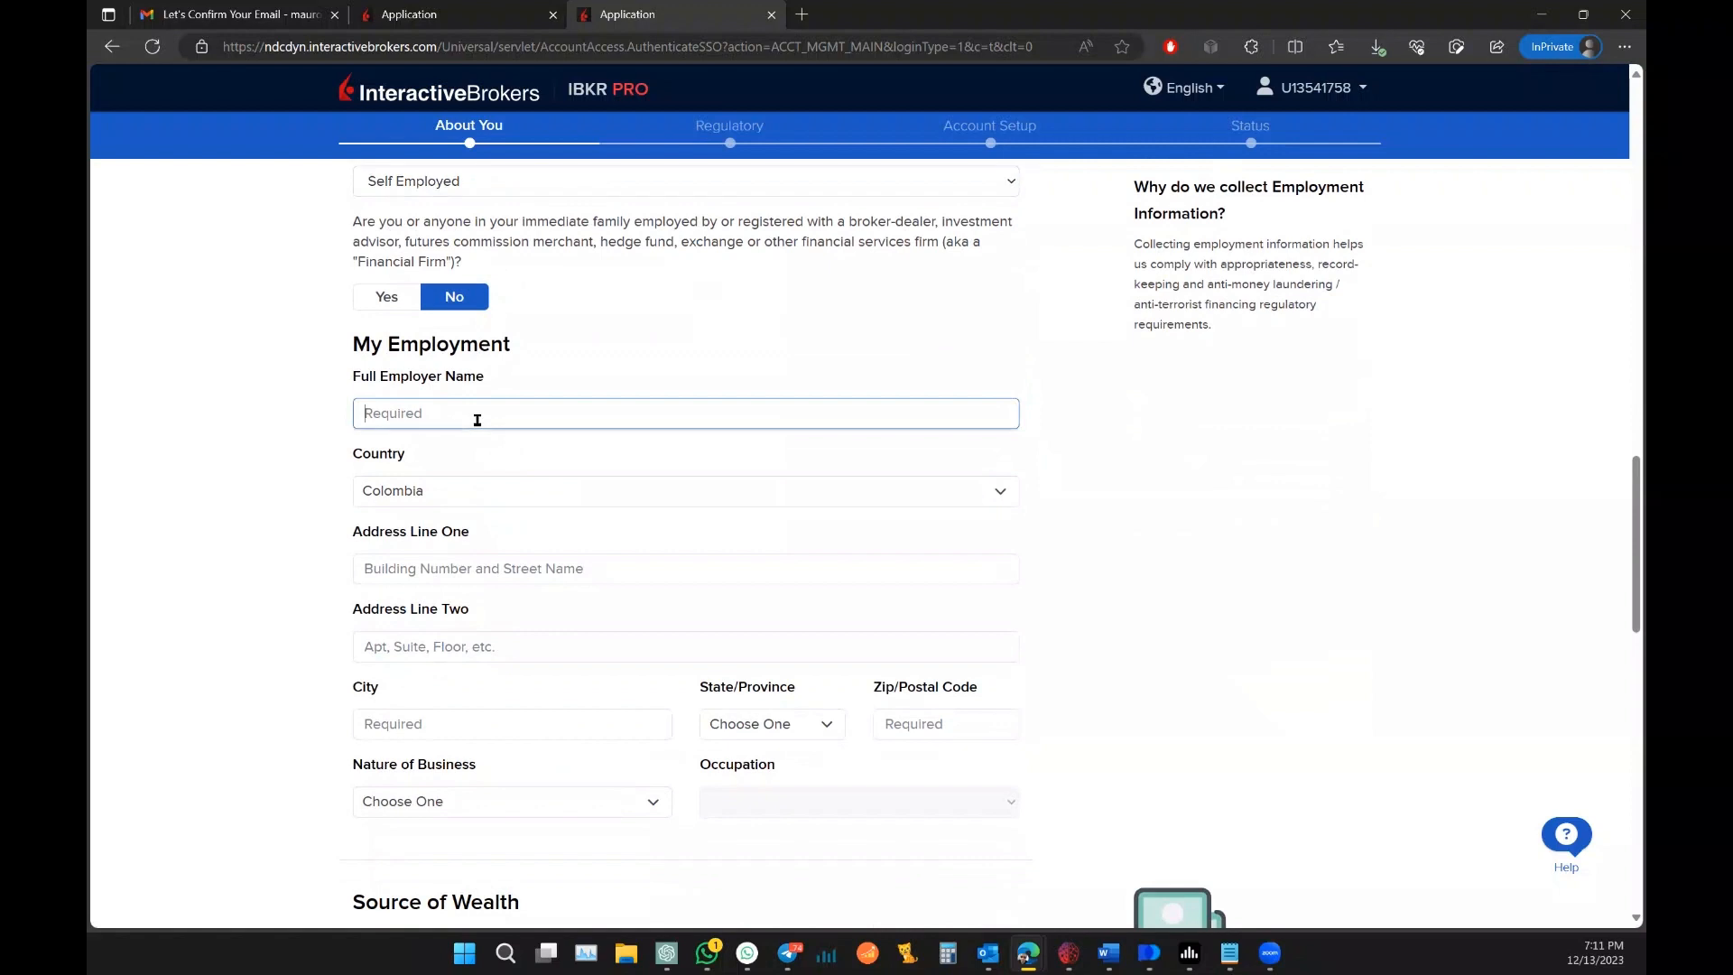
type("mau")
key("BackSpace")
key("BackSpace")
key("BackSpace")
type(",AIRP")
key("BackSpace")
key("BackSpace")
key("BackSpace")
key("BackSpace")
key("BackSpace")
type("MAURO SER")
Step: Fill in the employer's street address from the suggestion, city and postal code
left_click(483, 567)
type("CA")
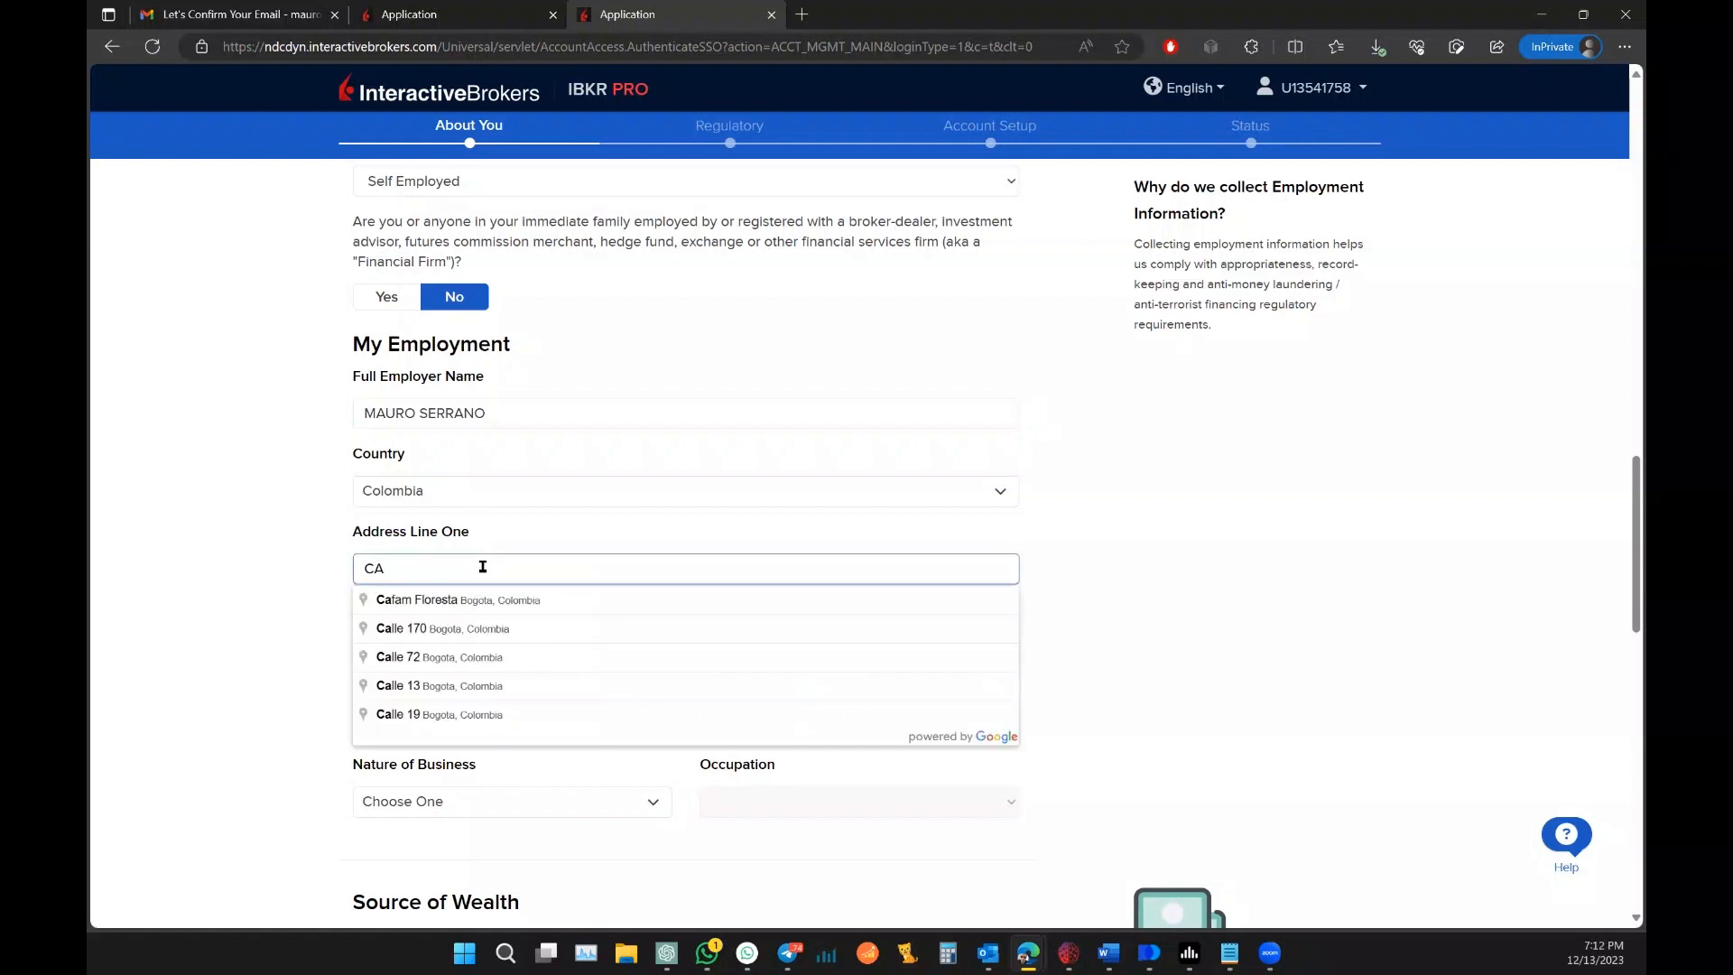
type("LLE")
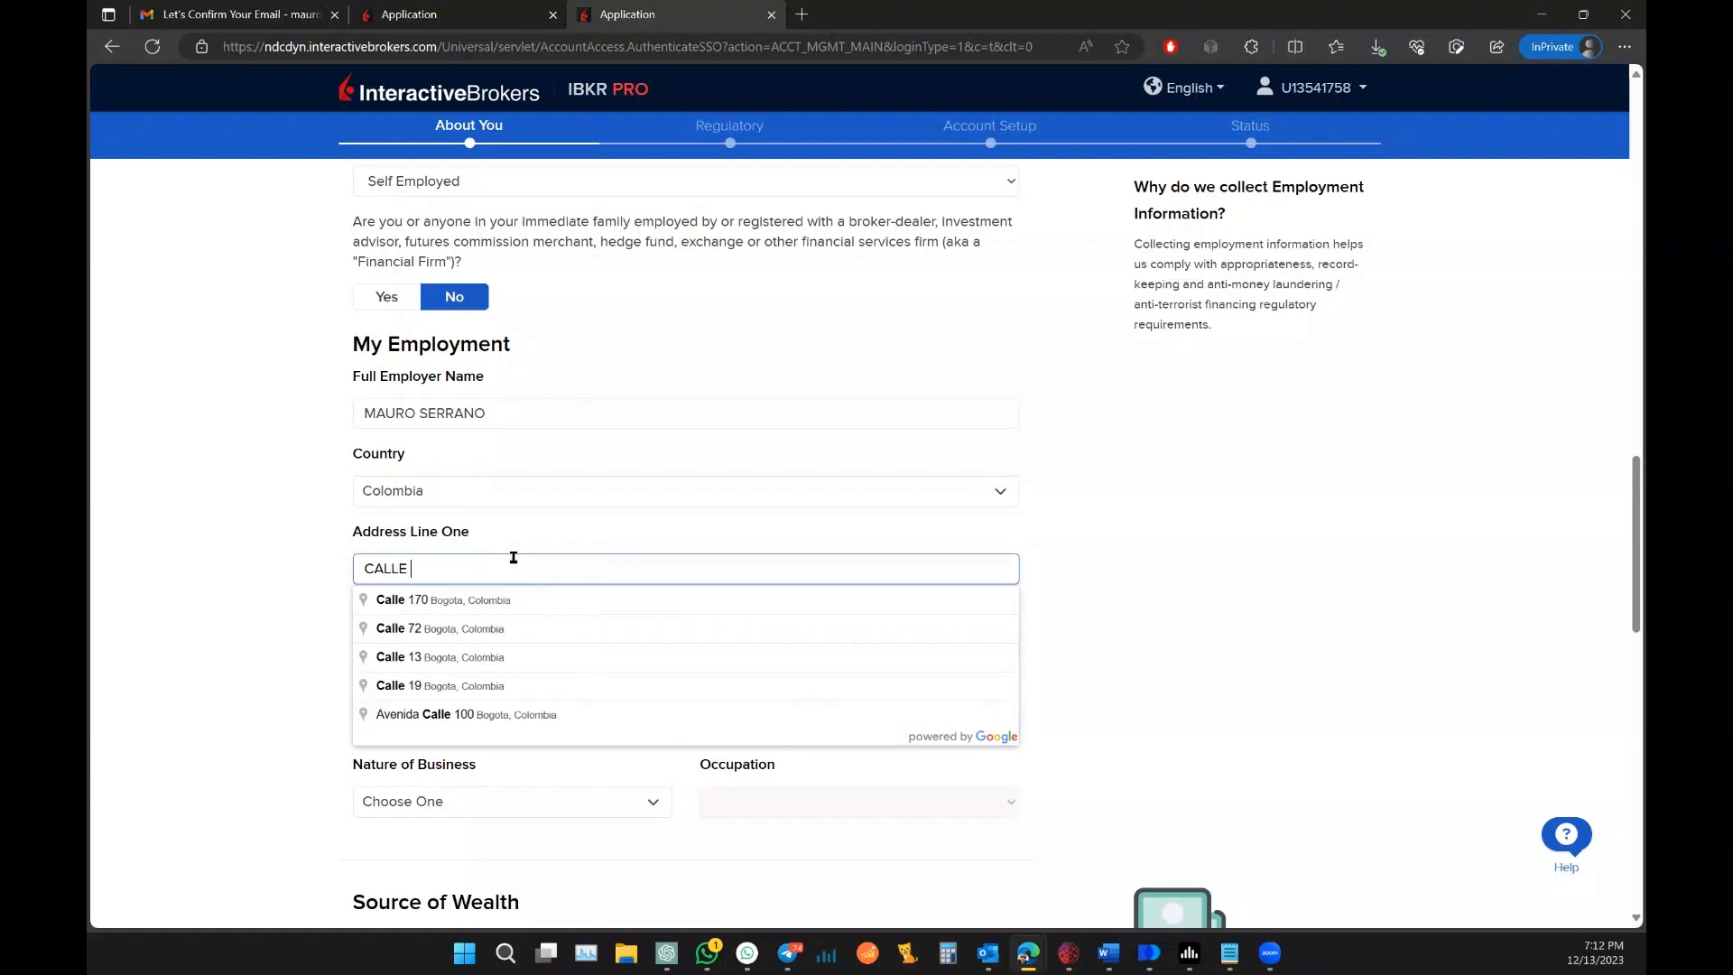
left_click(523, 715)
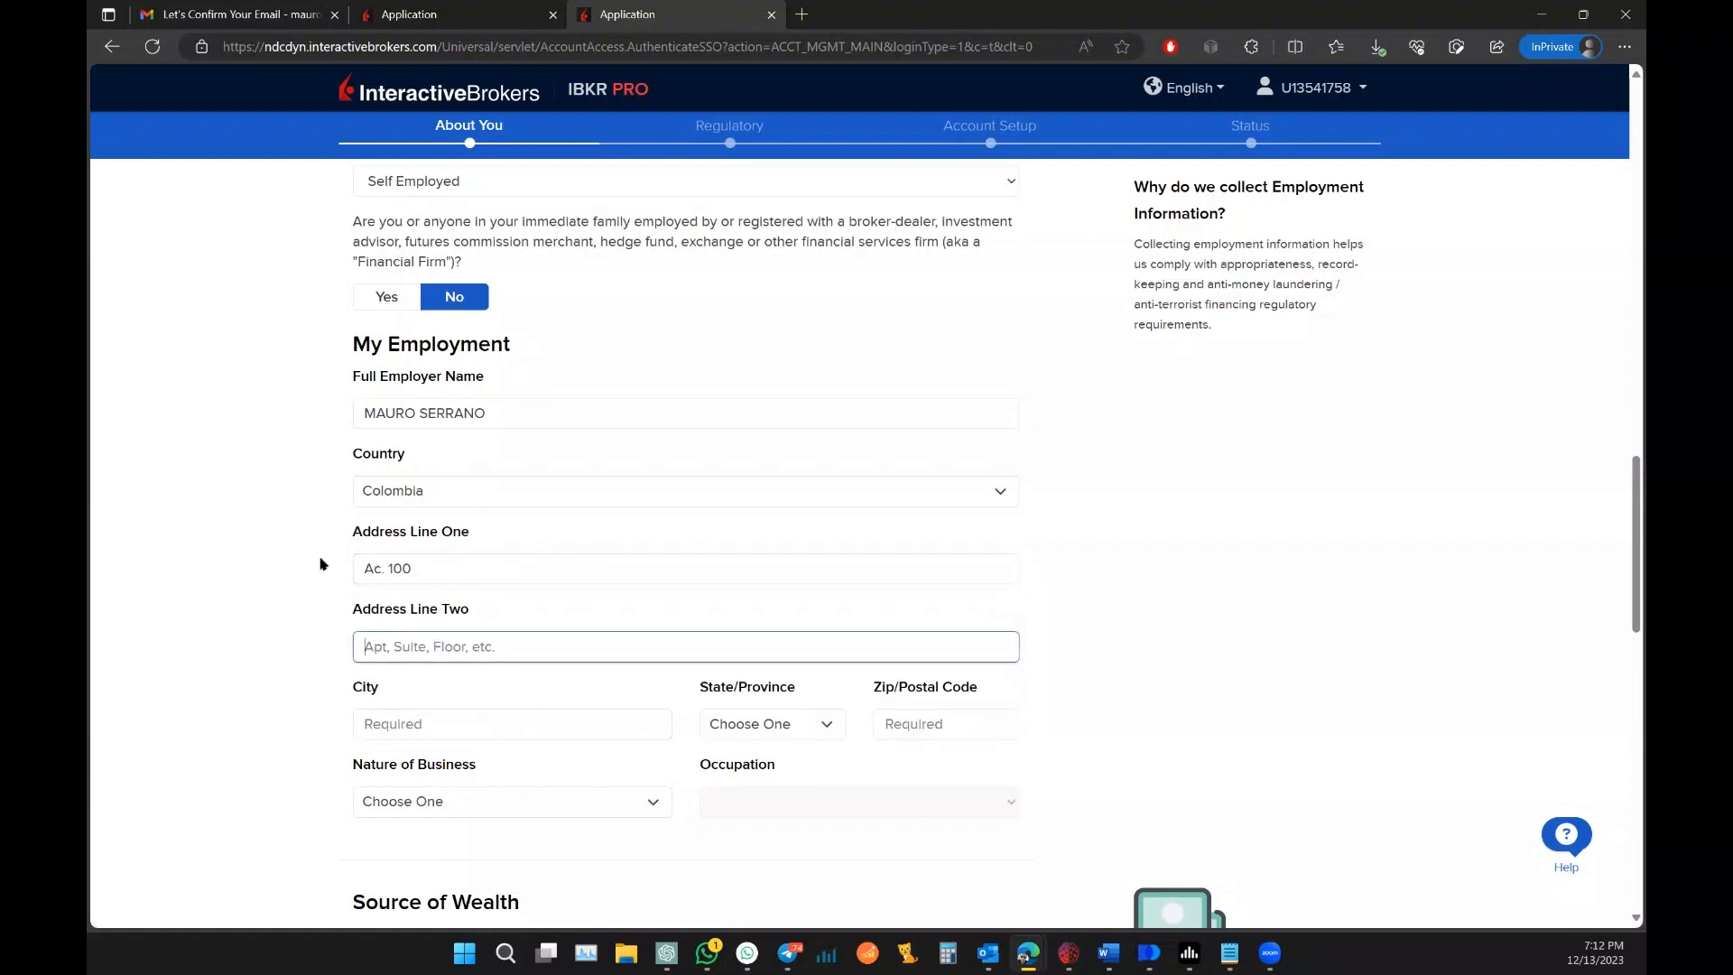
scroll(302, 533, "down", 1)
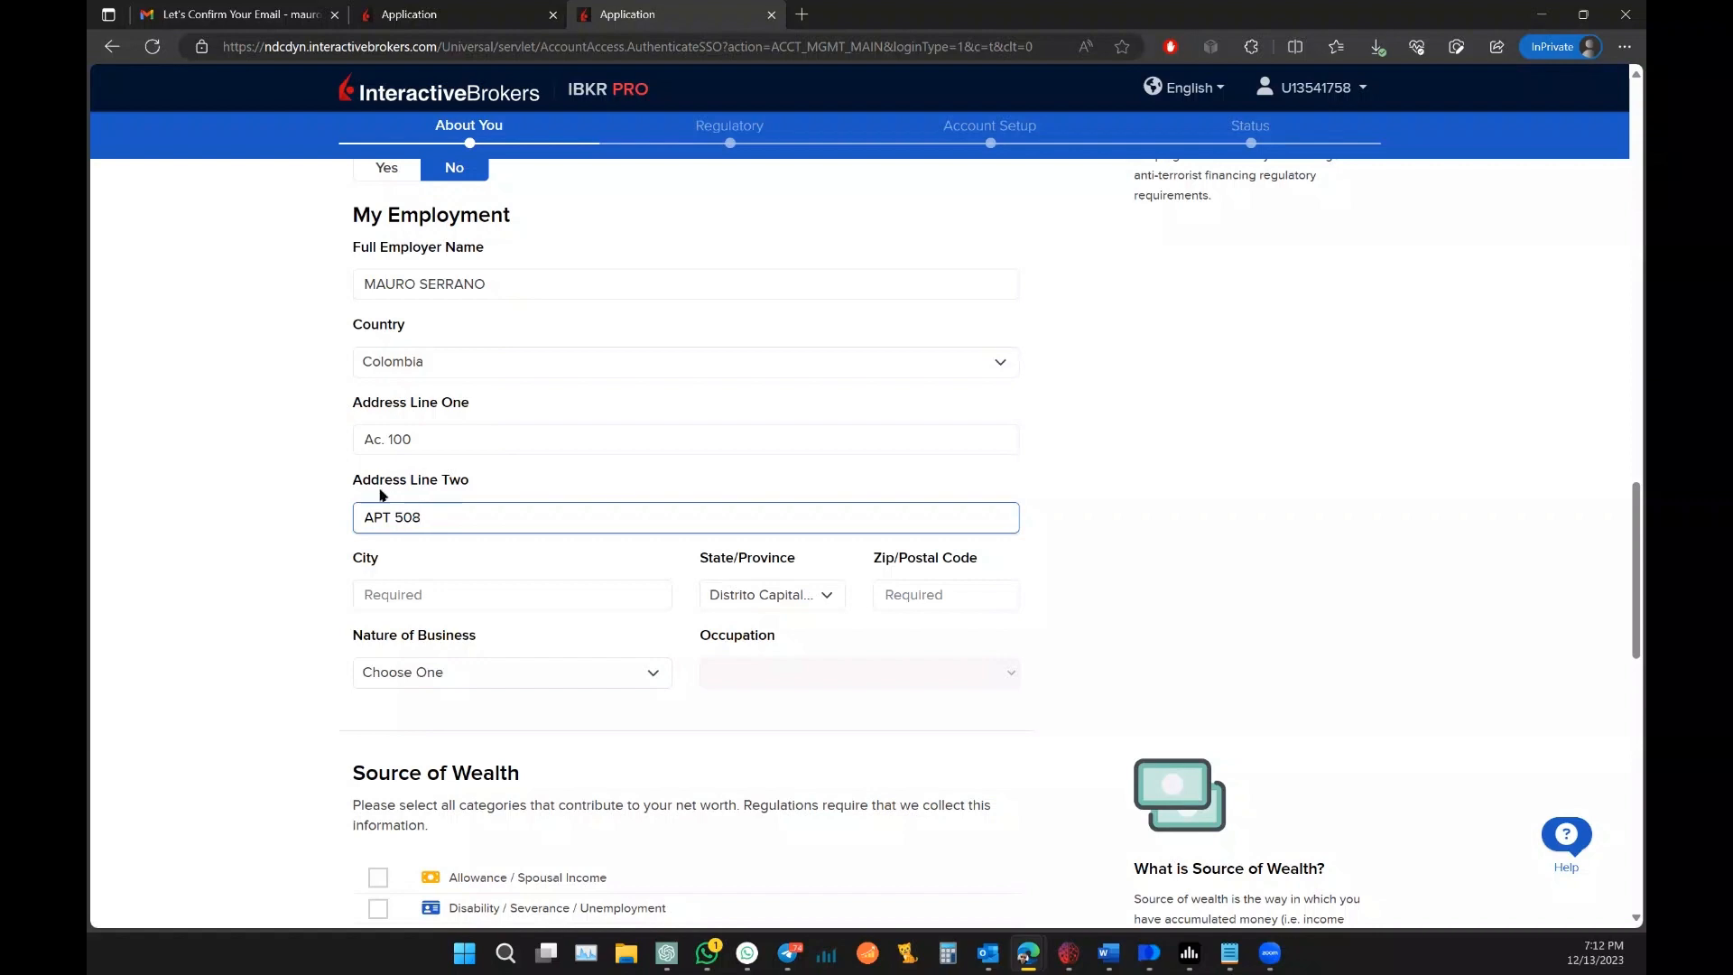
left_click(442, 592)
type("BOGOTA")
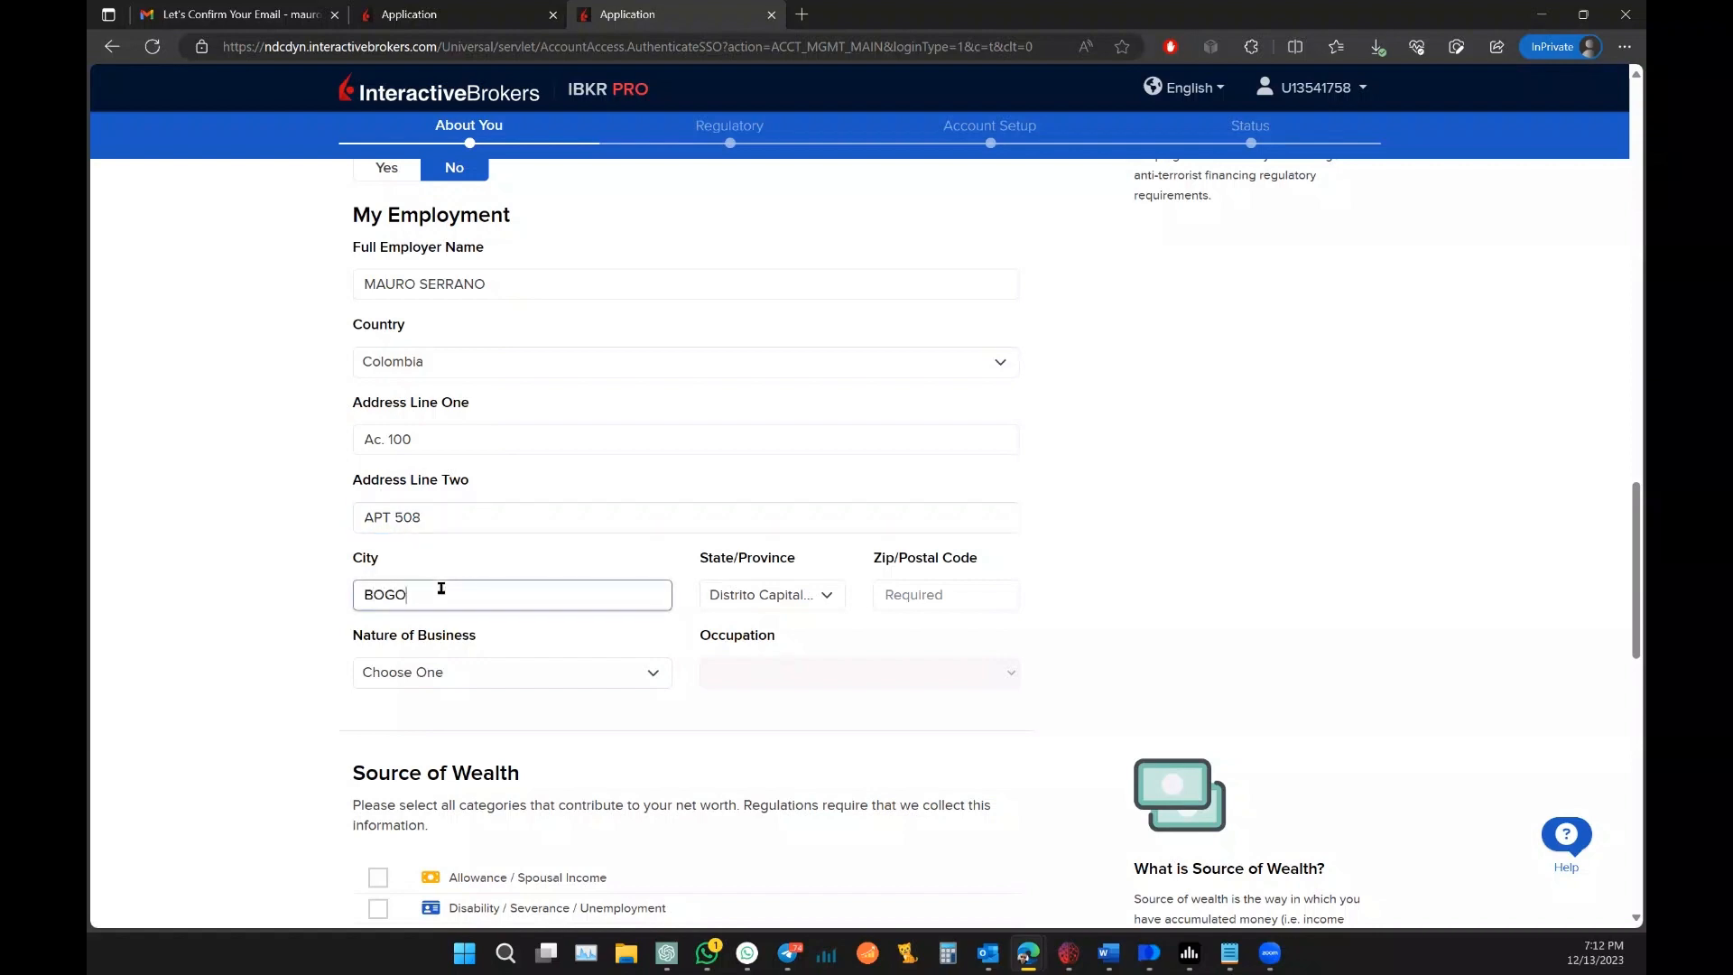
left_click(944, 595)
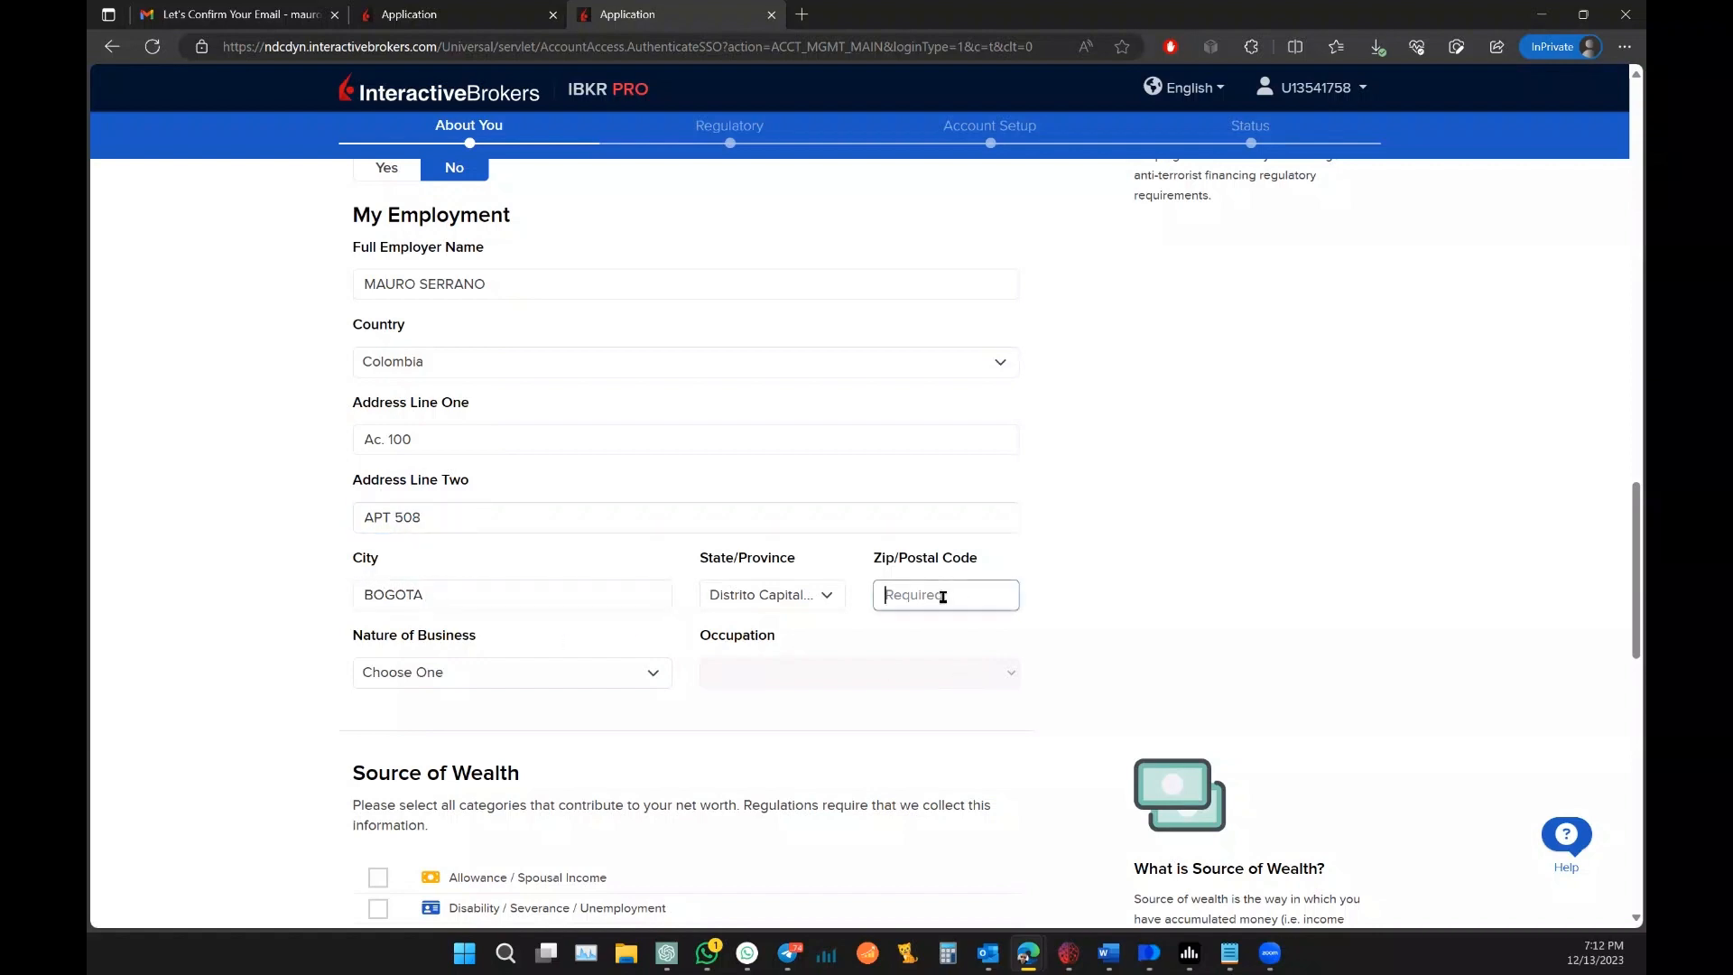
type("110131")
Step: Set nature of business to Production and Manufacturing and occupation to Office Manager
left_click(559, 669)
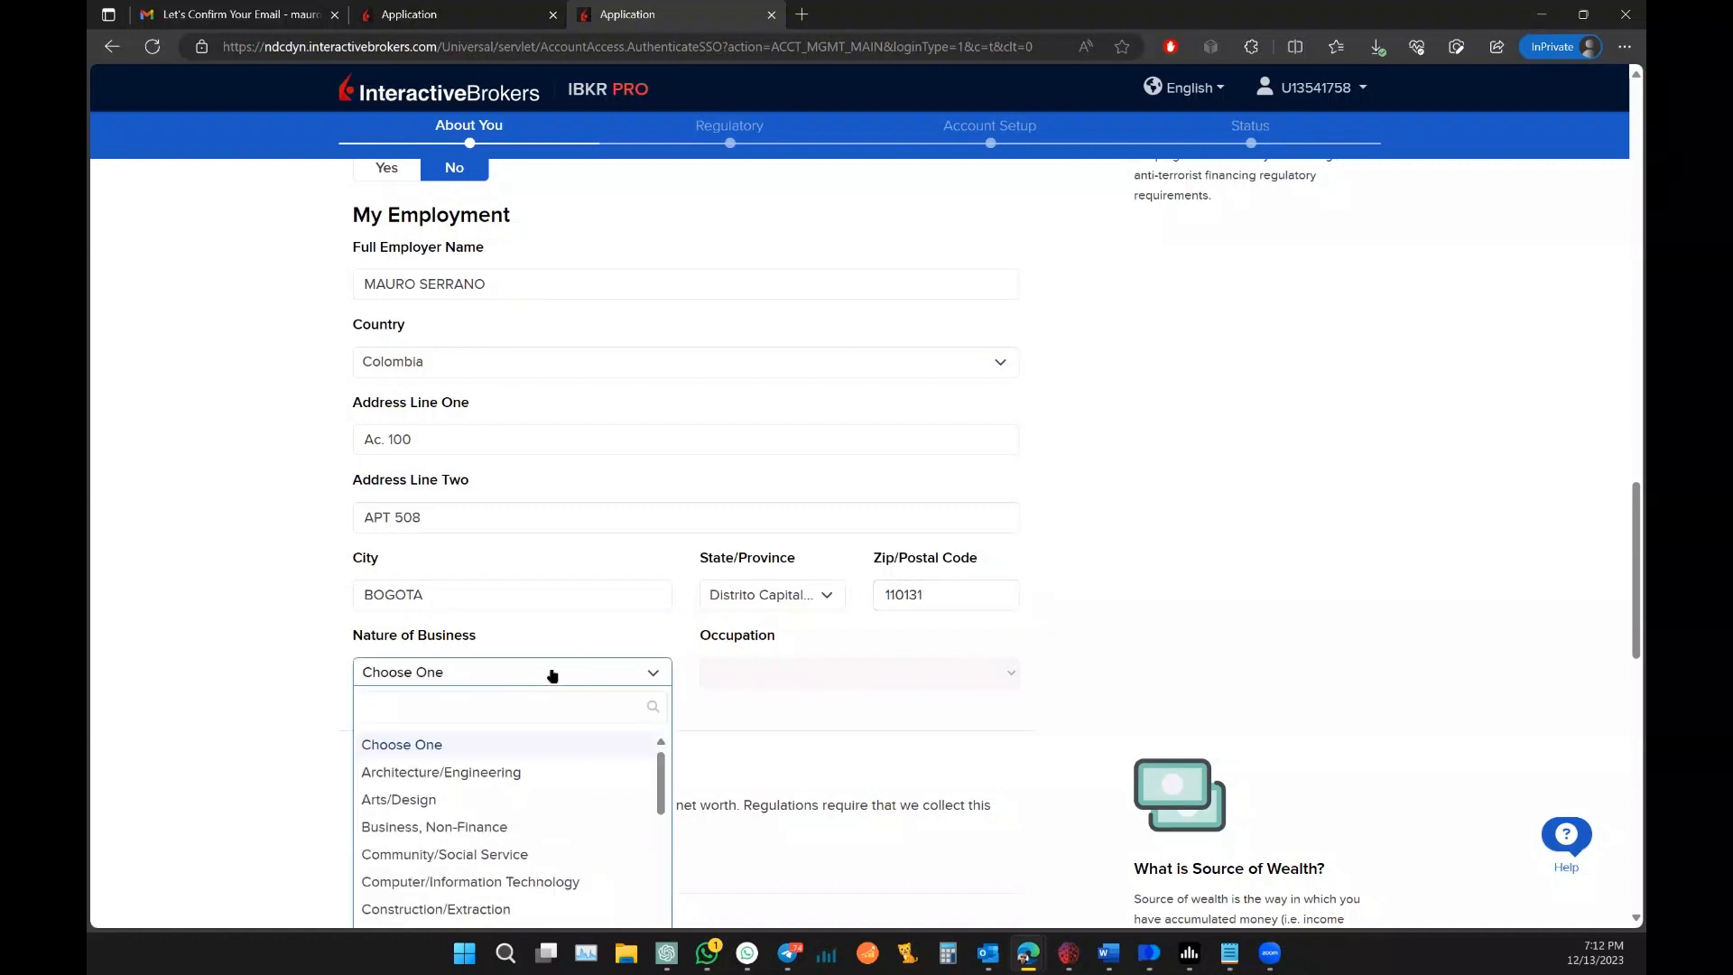
scroll(552, 675, "down", 5)
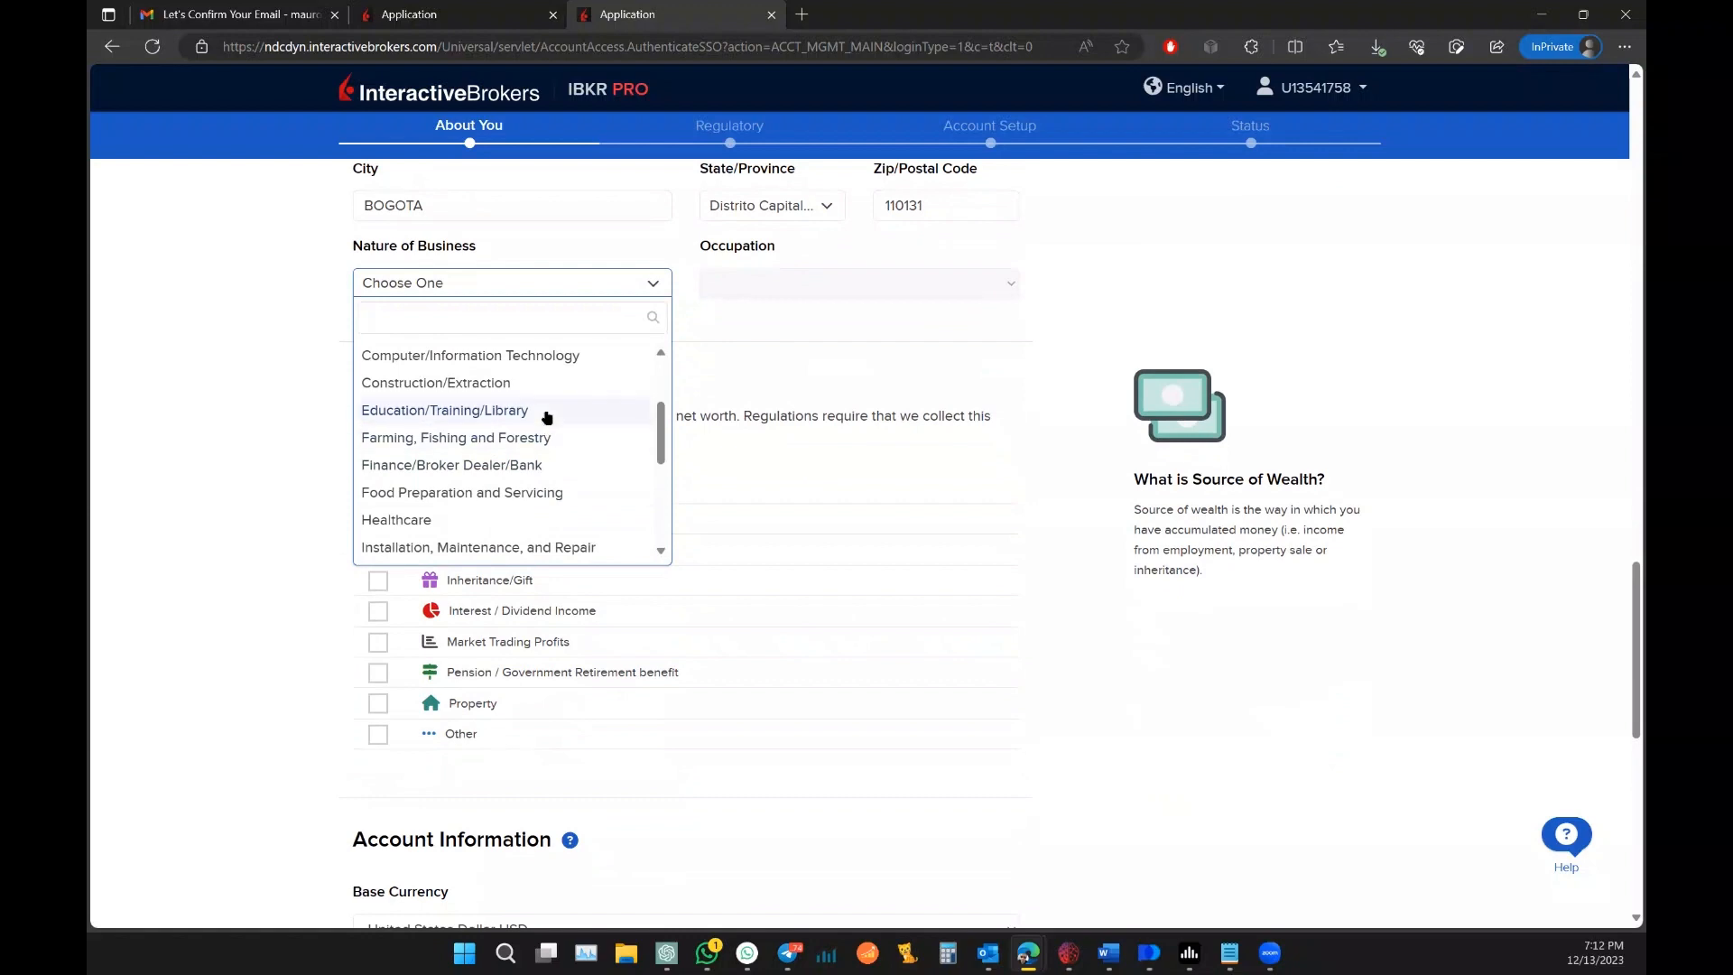
scroll(546, 417, "down", 3)
left_click(522, 514)
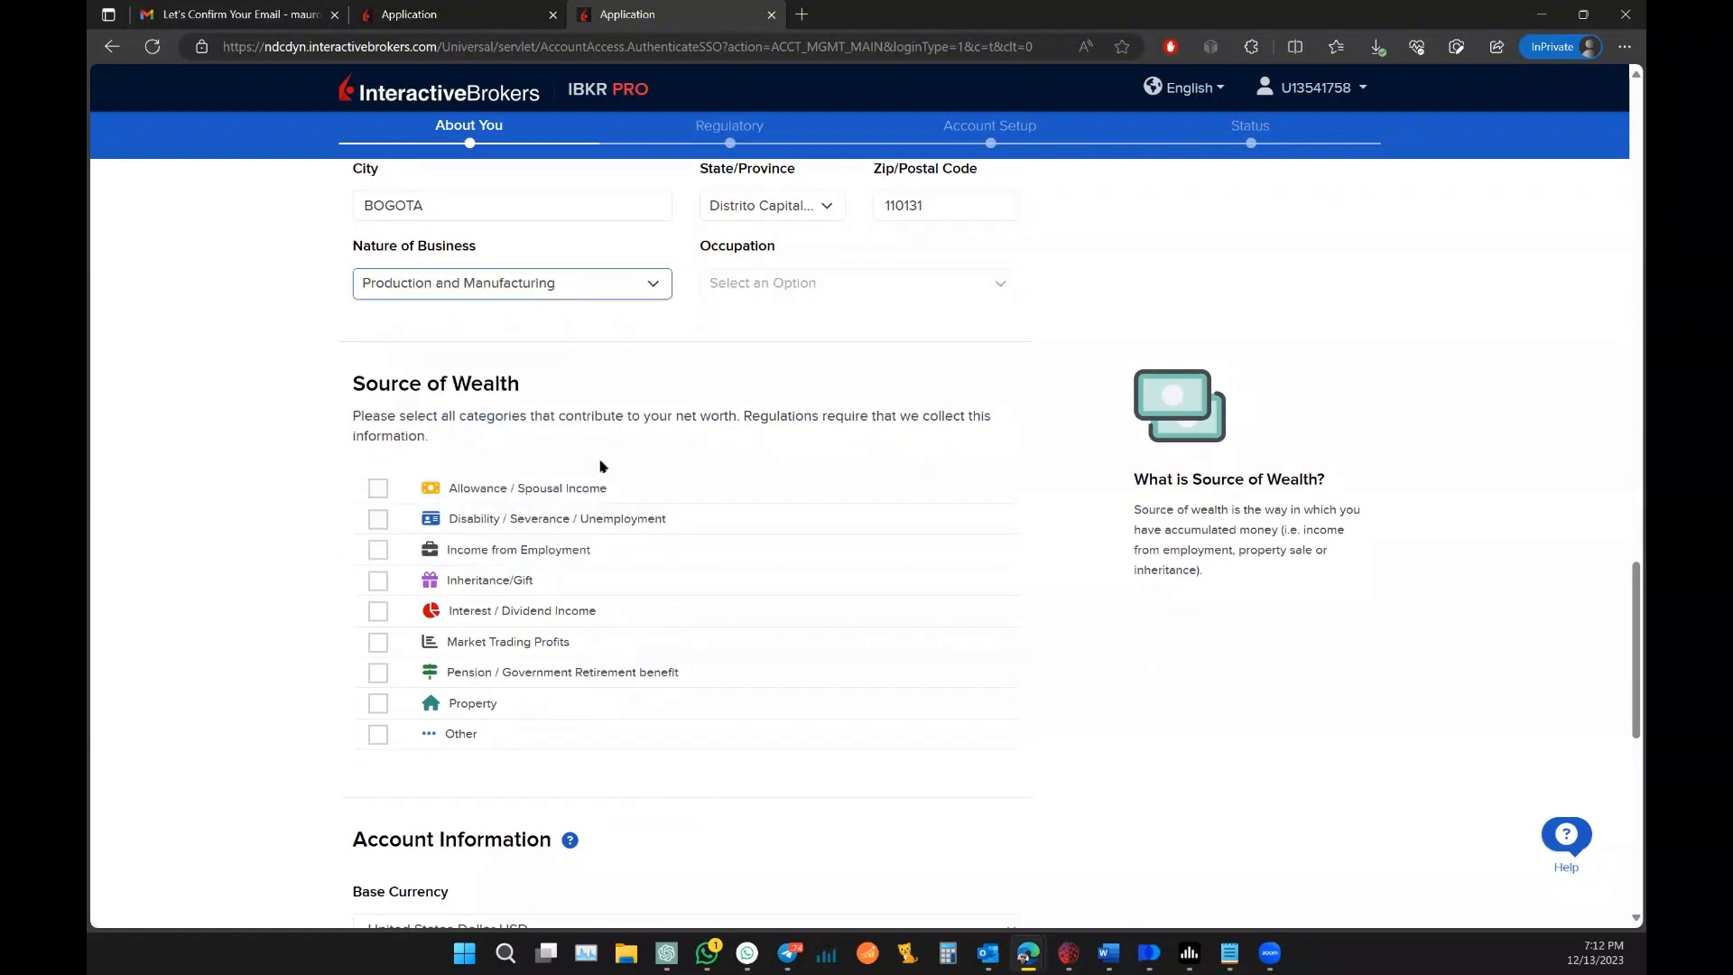
left_click(853, 297)
scroll(890, 384, "down", 10)
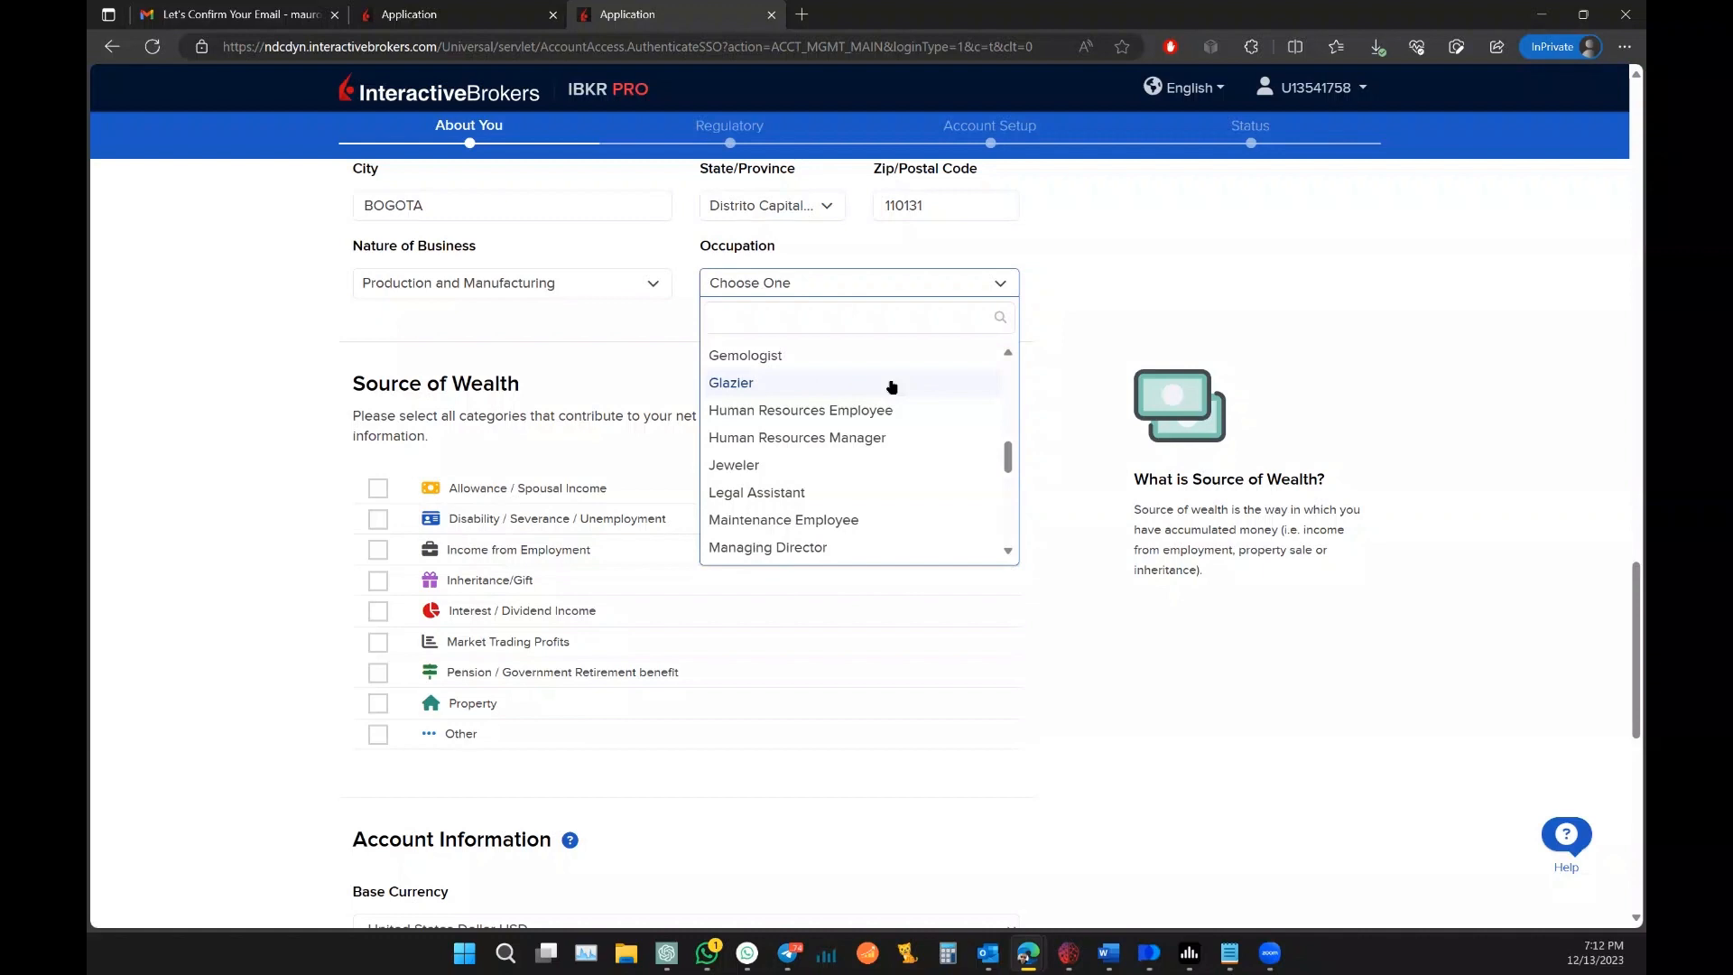
scroll(892, 387, "down", 2)
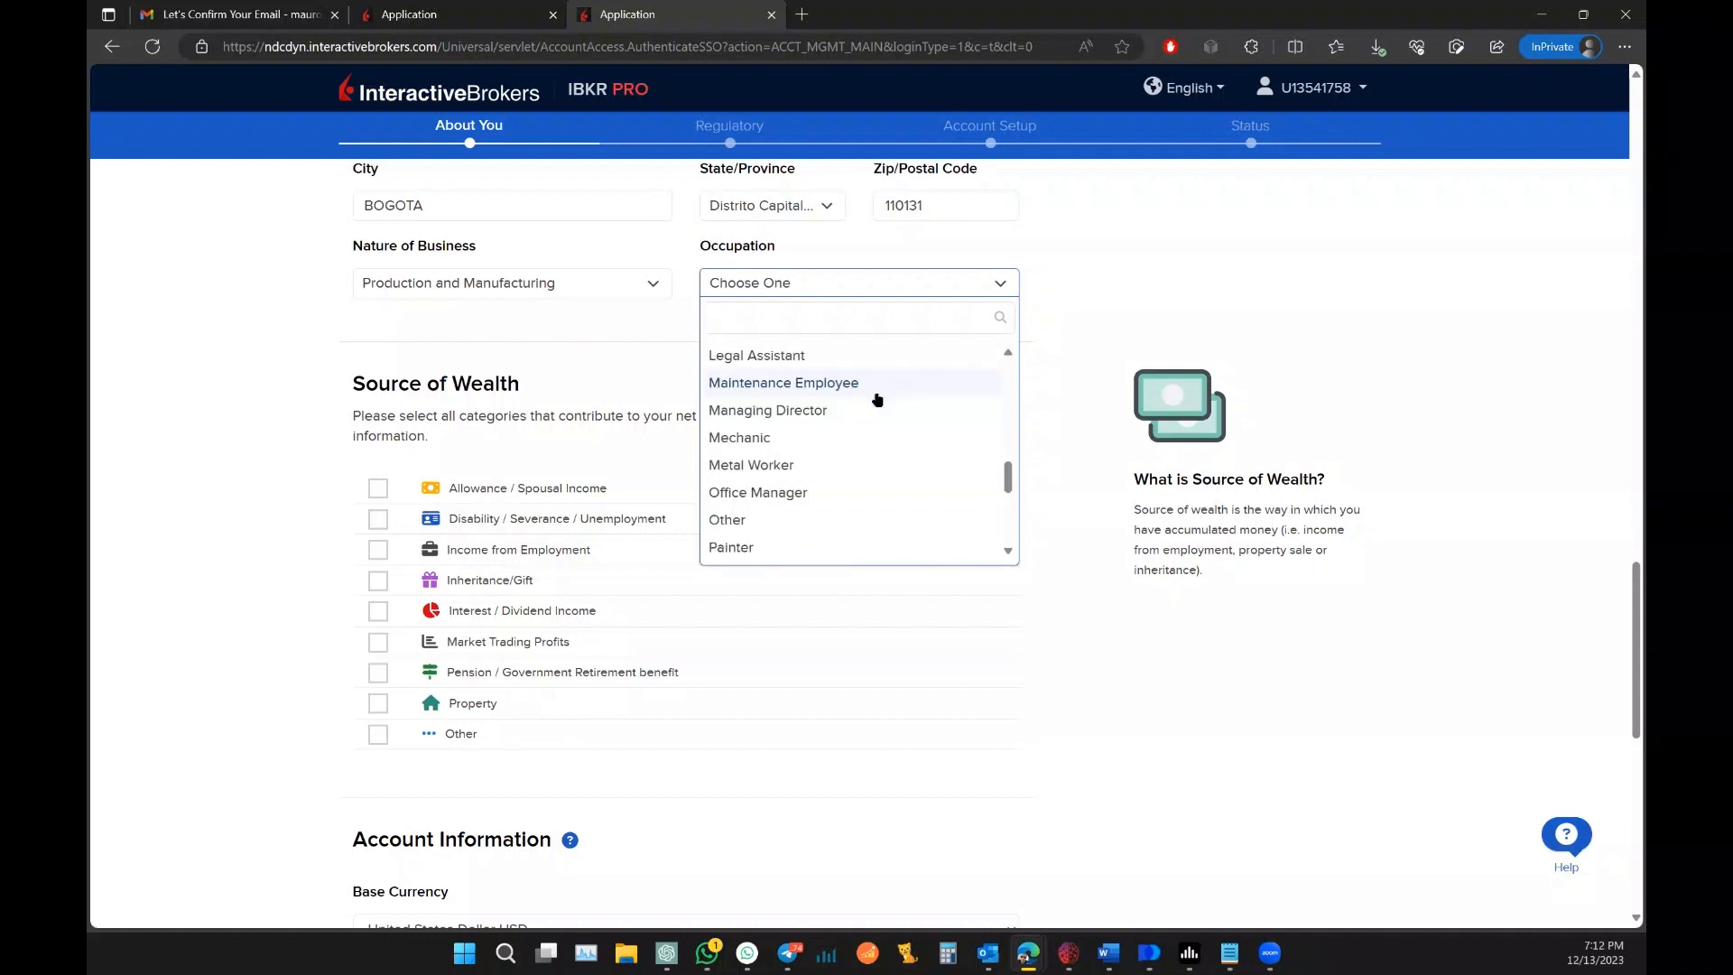
left_click(825, 491)
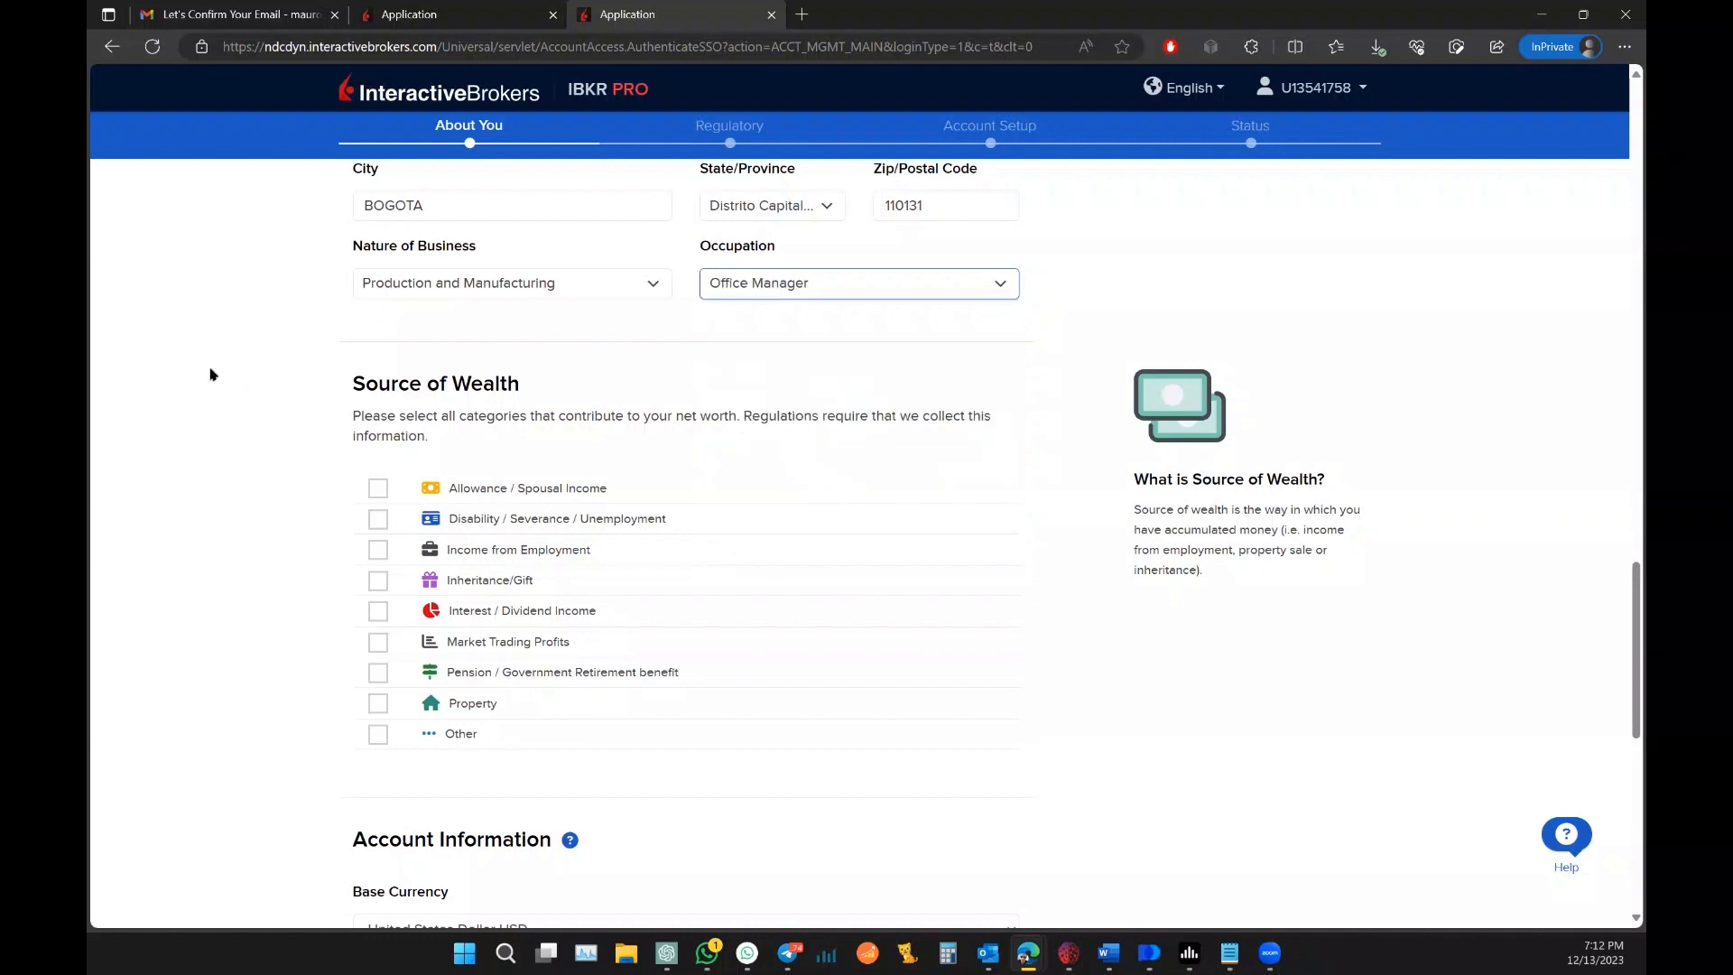
scroll(209, 373, "down", 1)
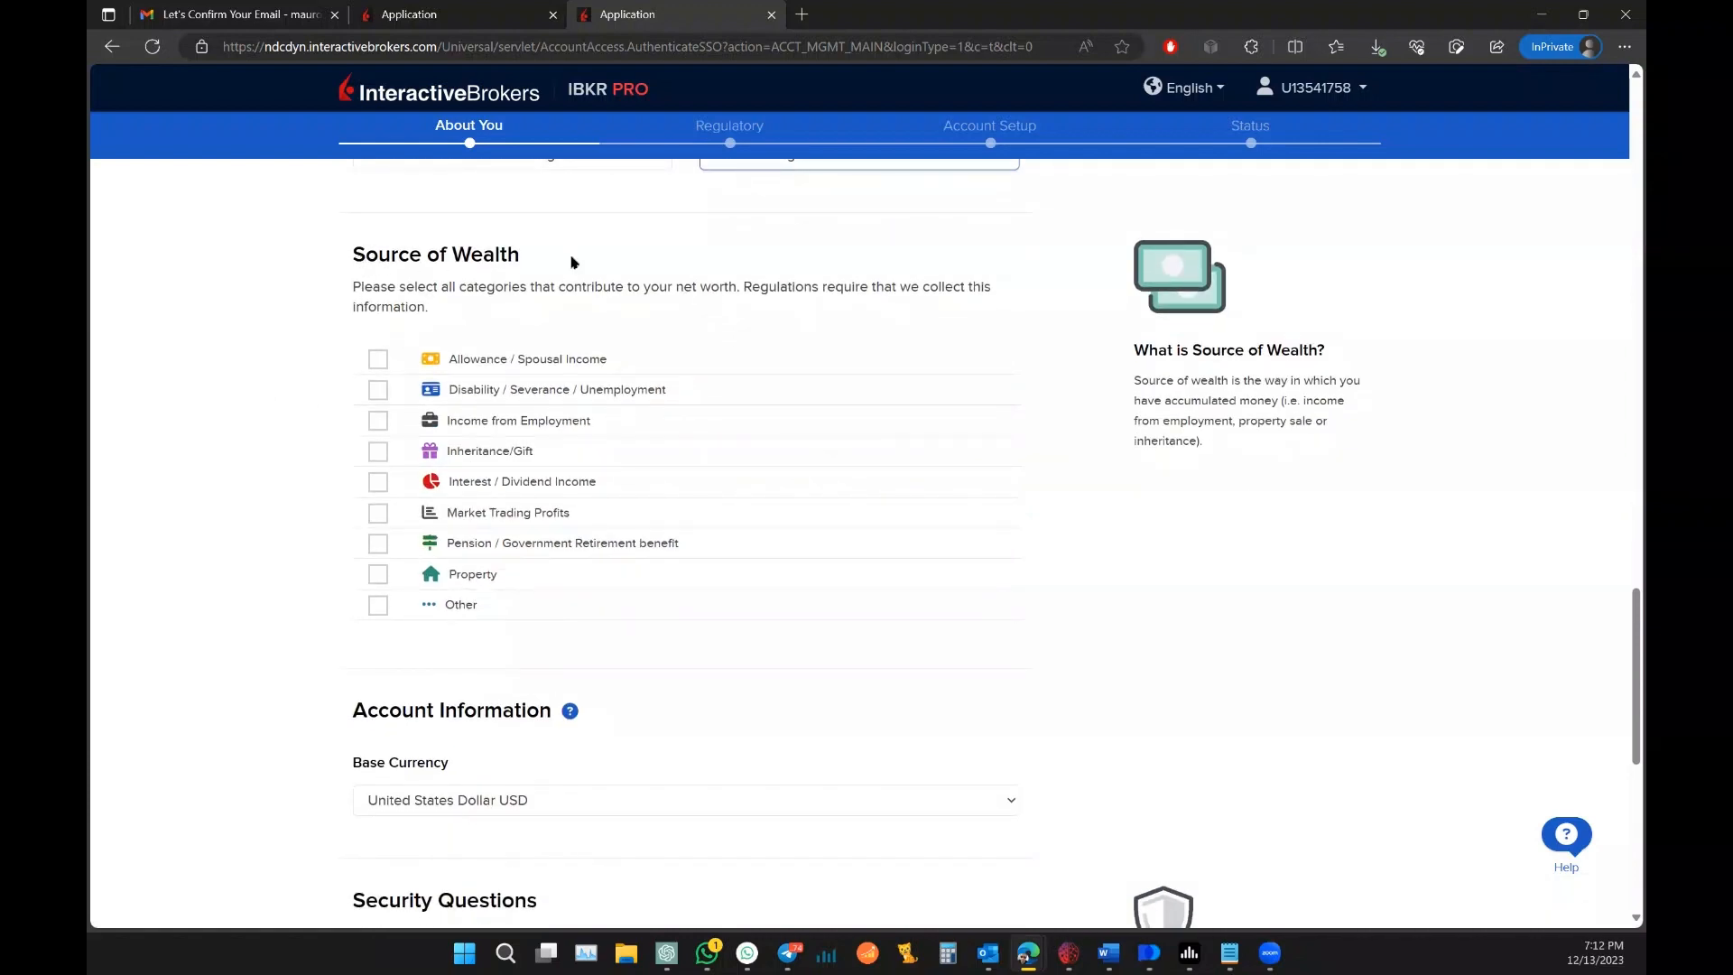
Step: Tick Income from Employment under Source of Wealth
left_click(376, 424)
scroll(266, 374, "down", 1)
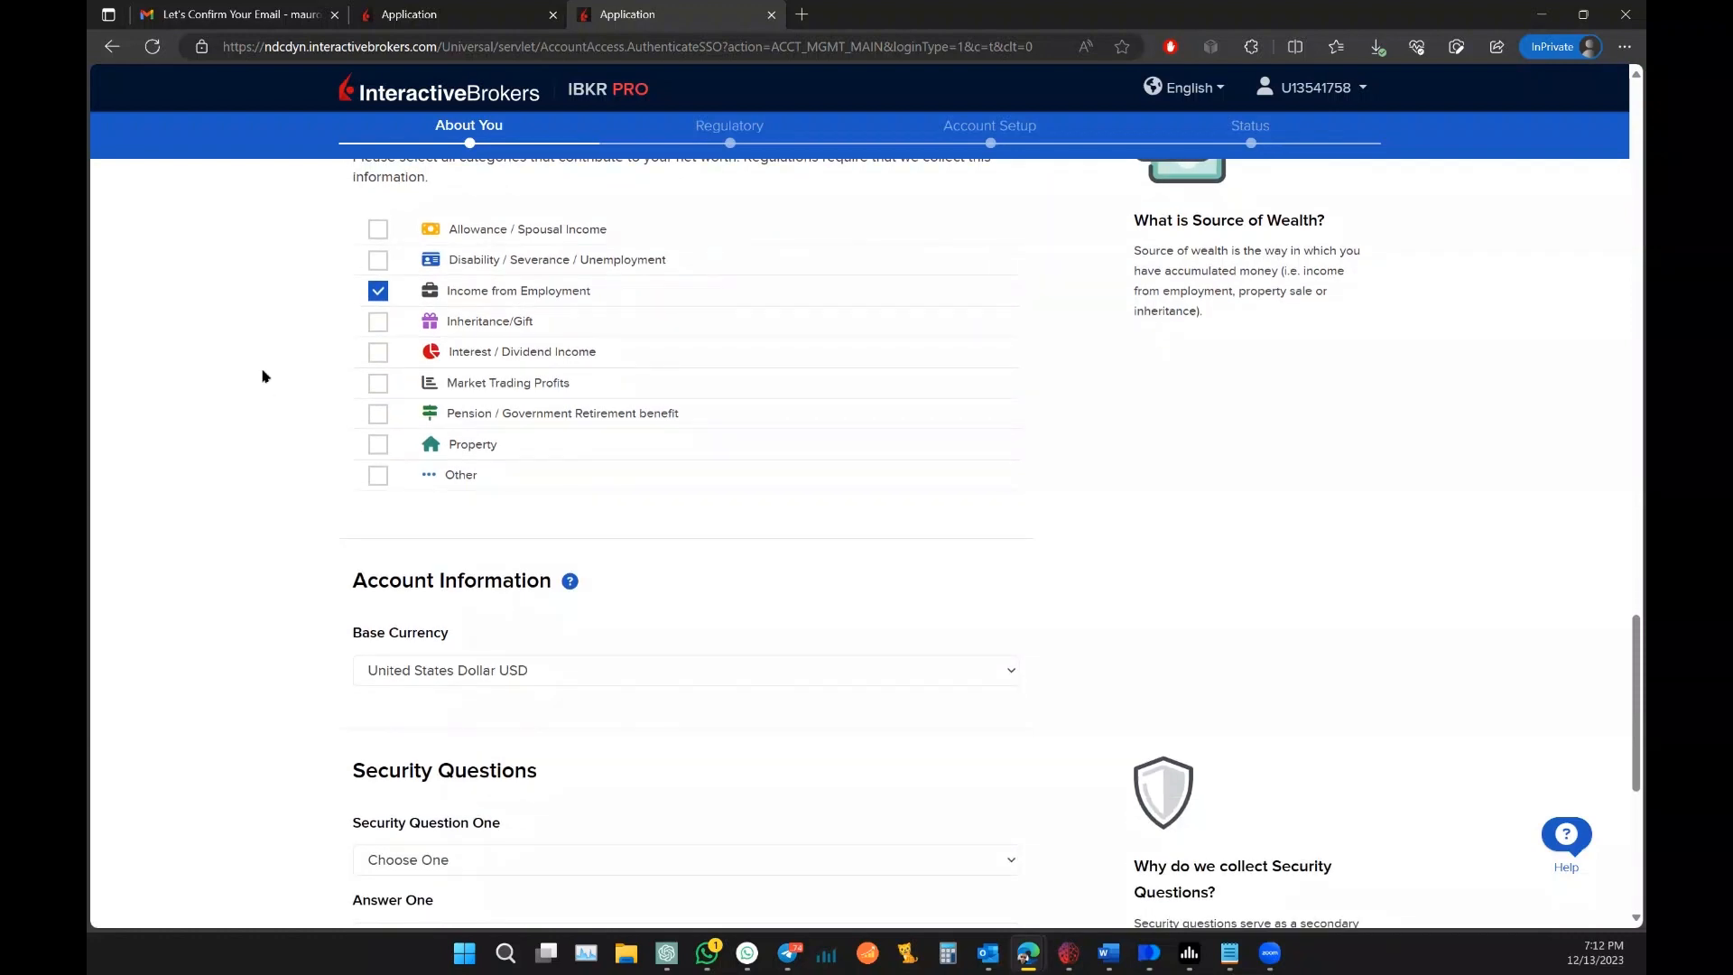
scroll(265, 376, "down", 2)
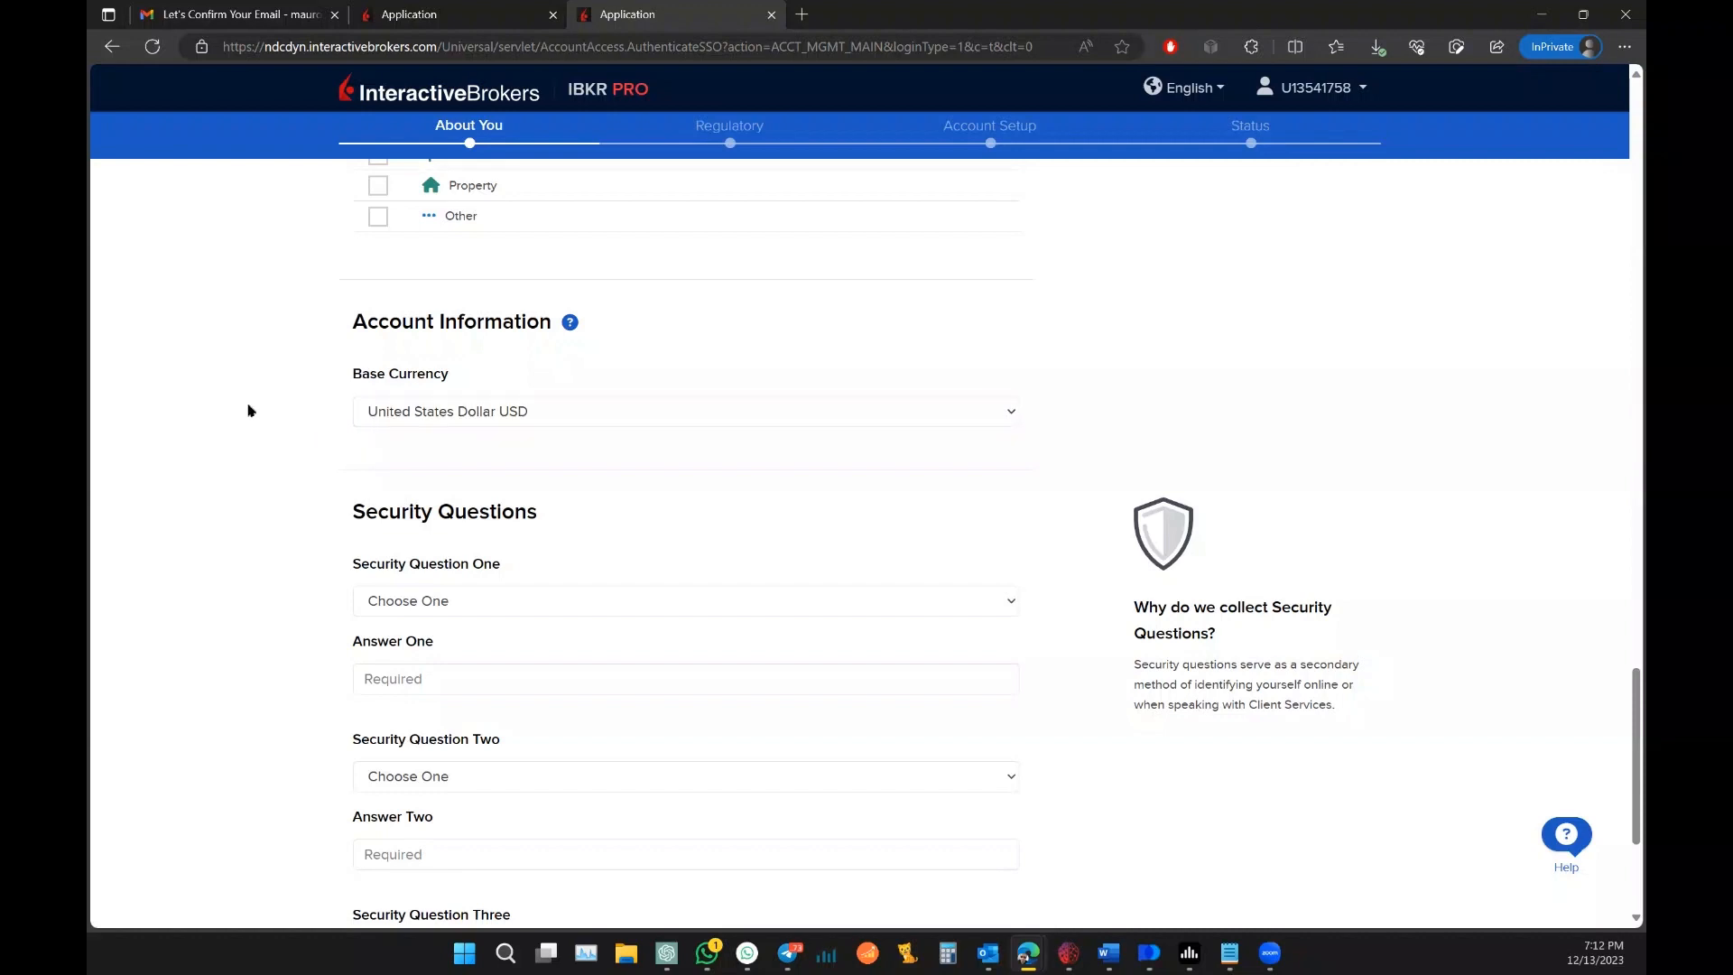
Step: Choose the school-name and childhood-nickname security questions and type their answers
scroll(248, 410, "down", 3)
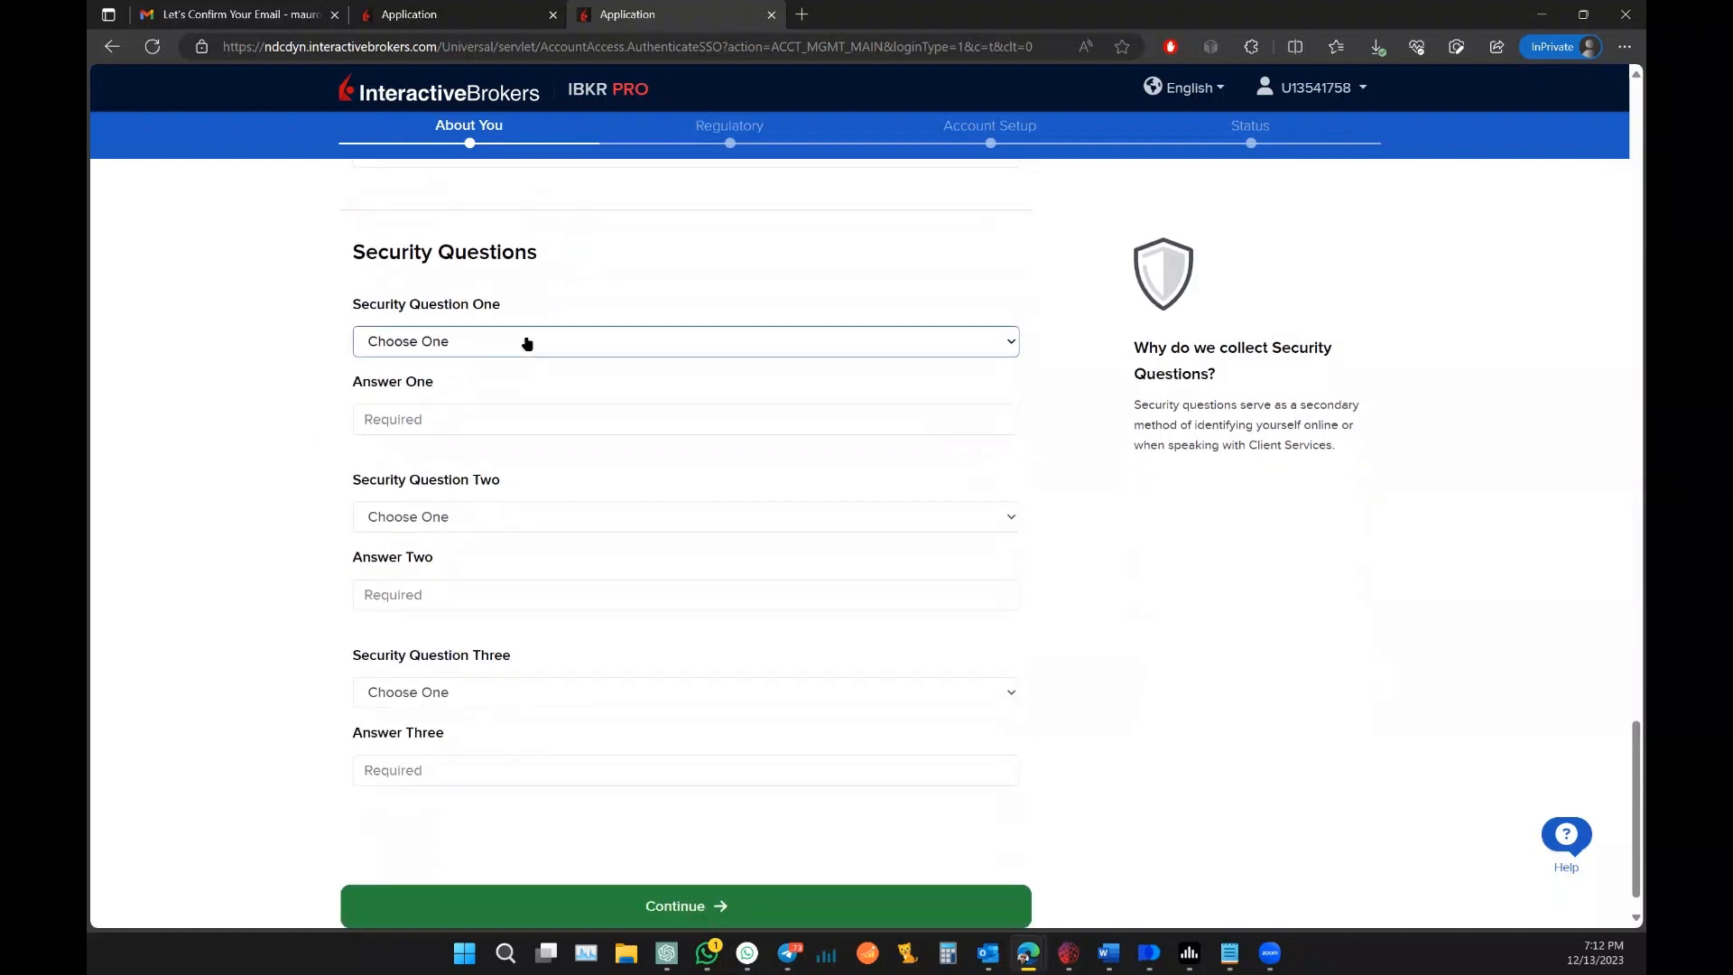
left_click(527, 343)
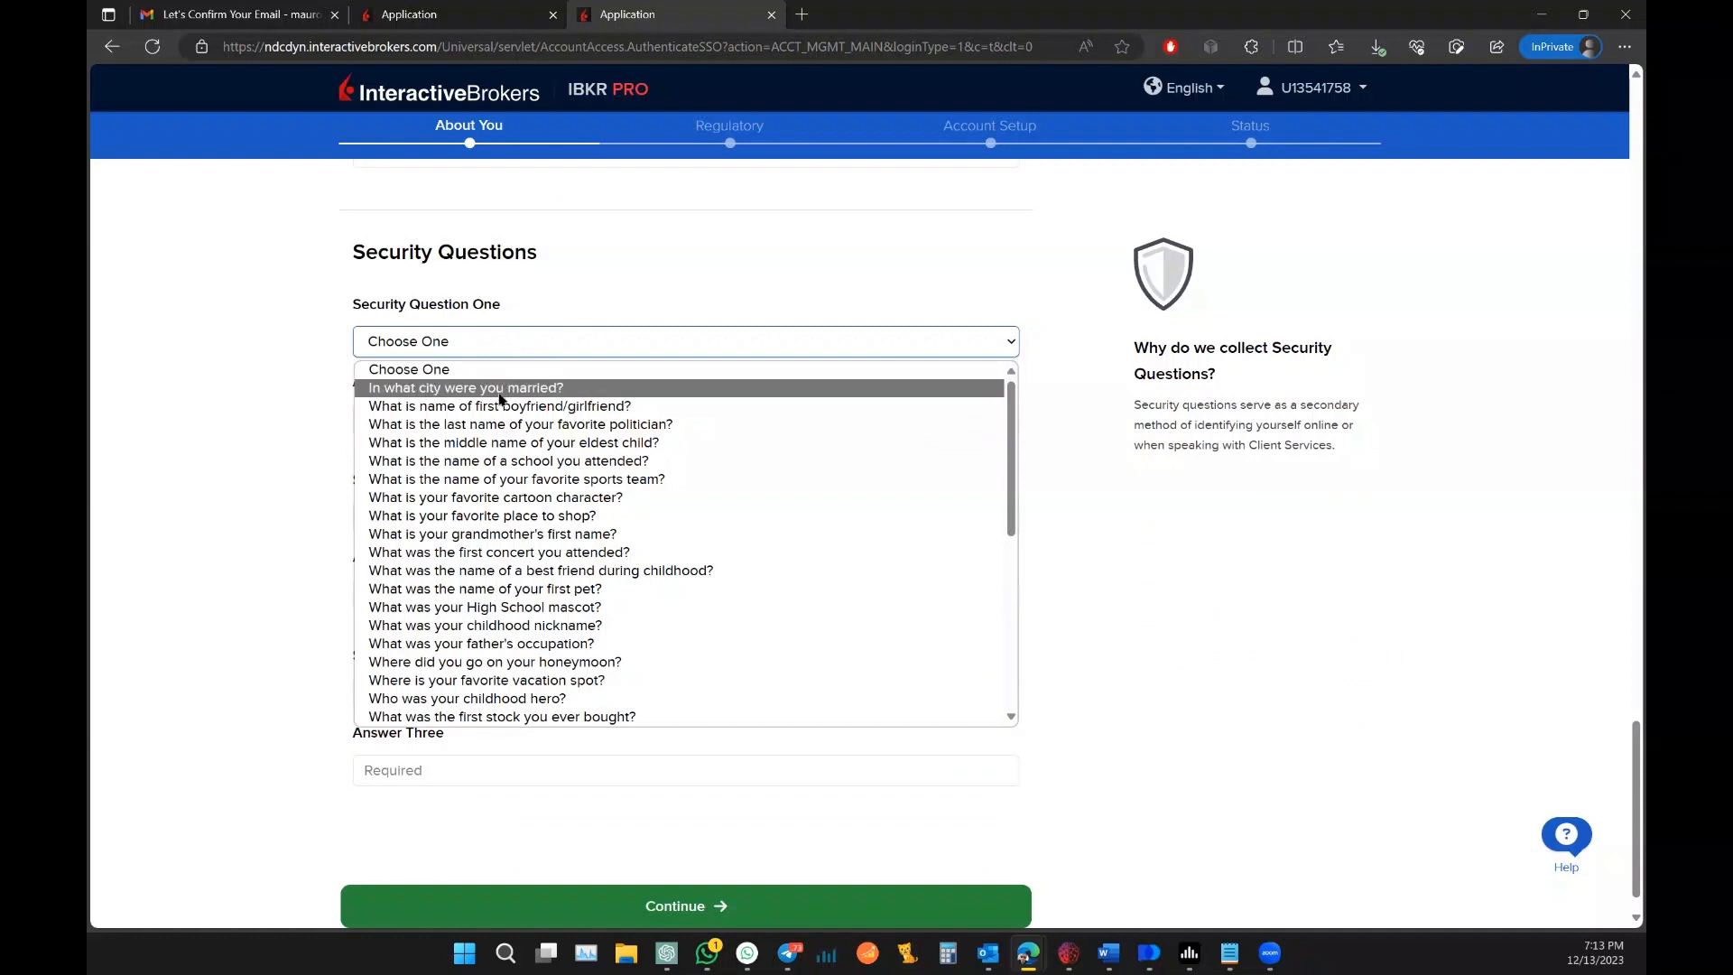
left_click(468, 465)
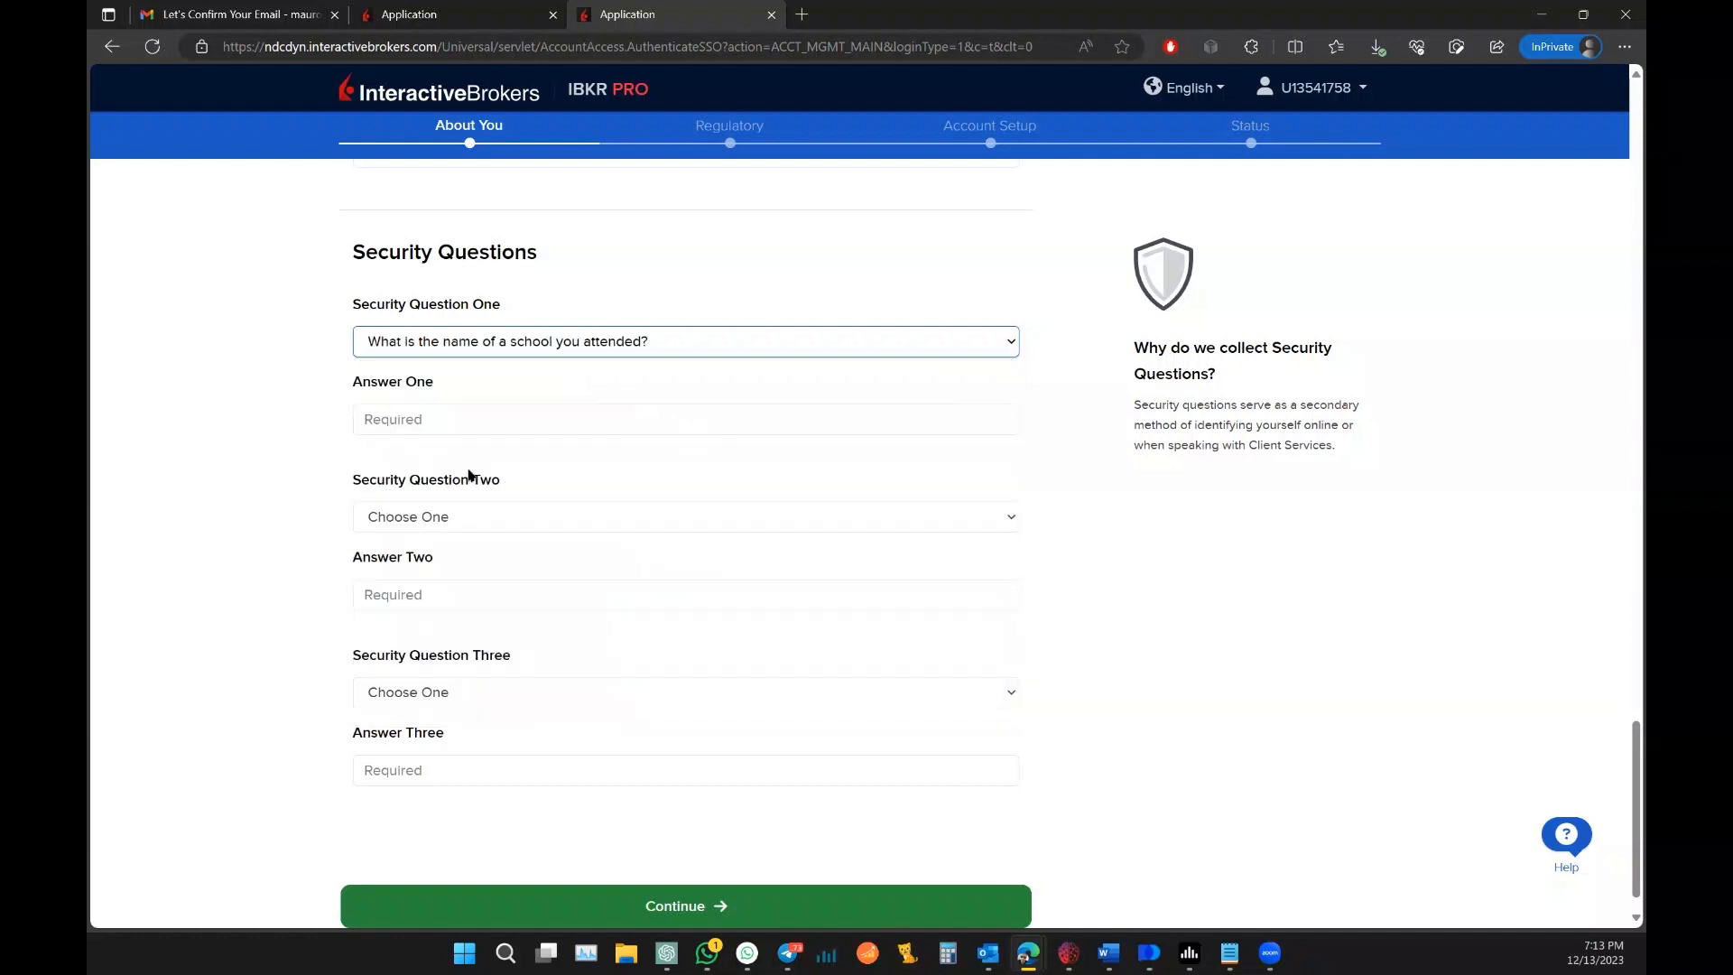
left_click(446, 426)
type("SGS")
left_click(432, 515)
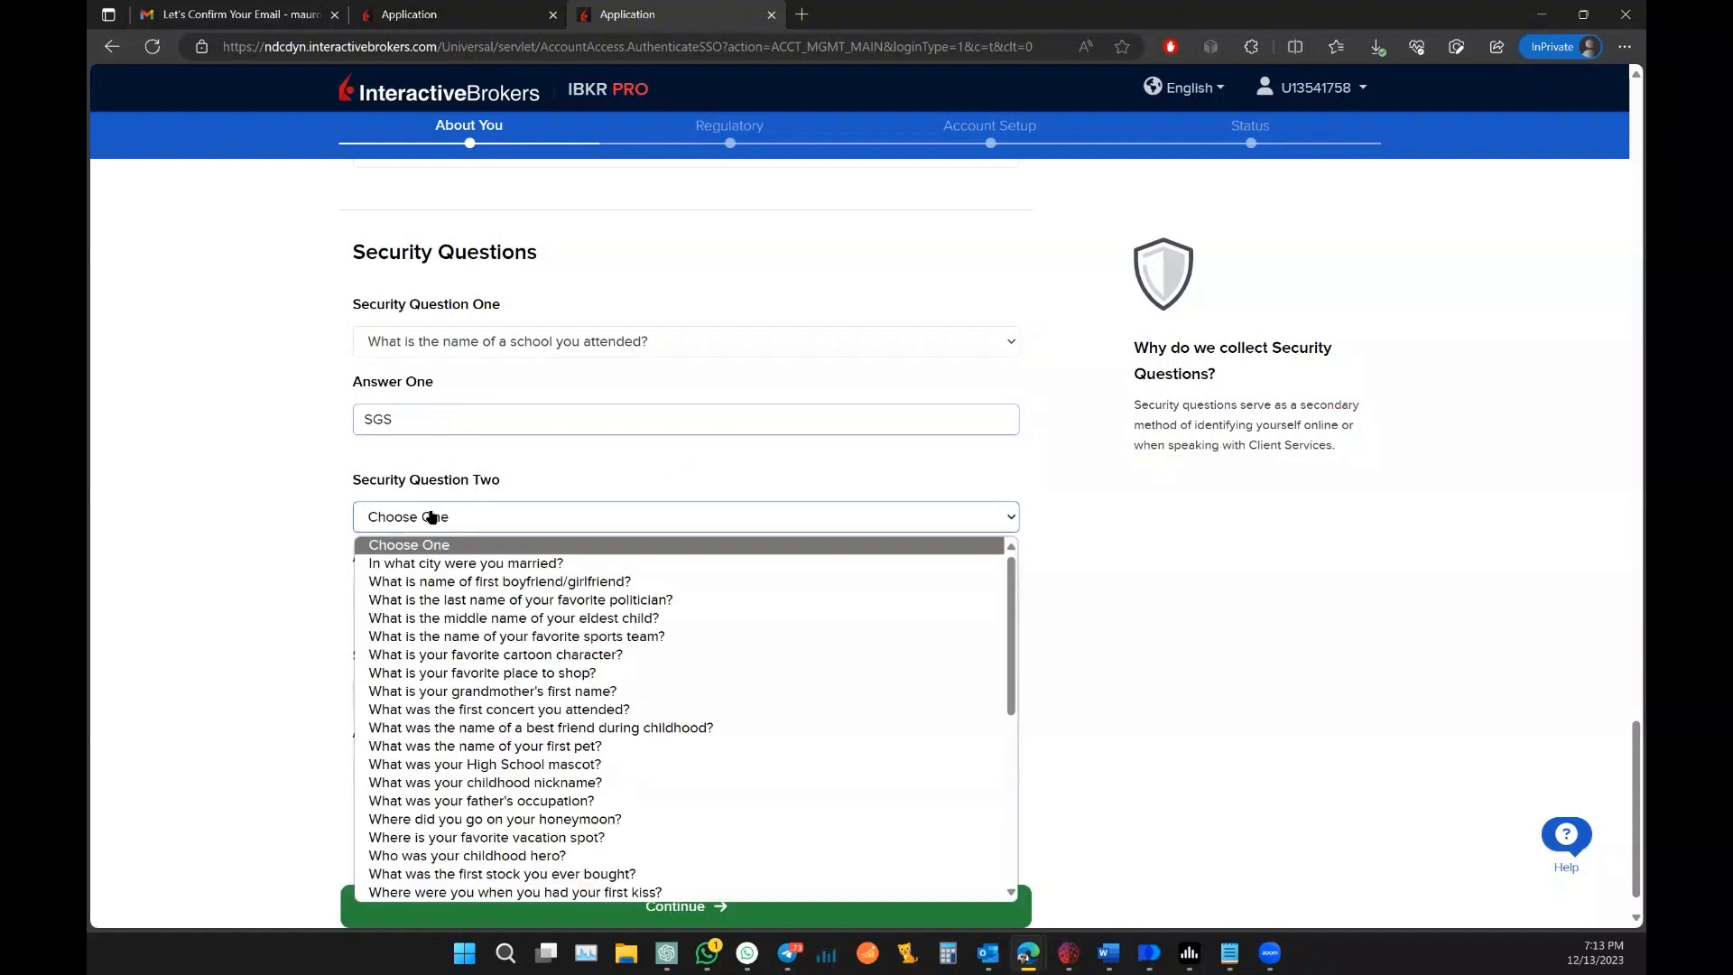
left_click(582, 783)
left_click(463, 596)
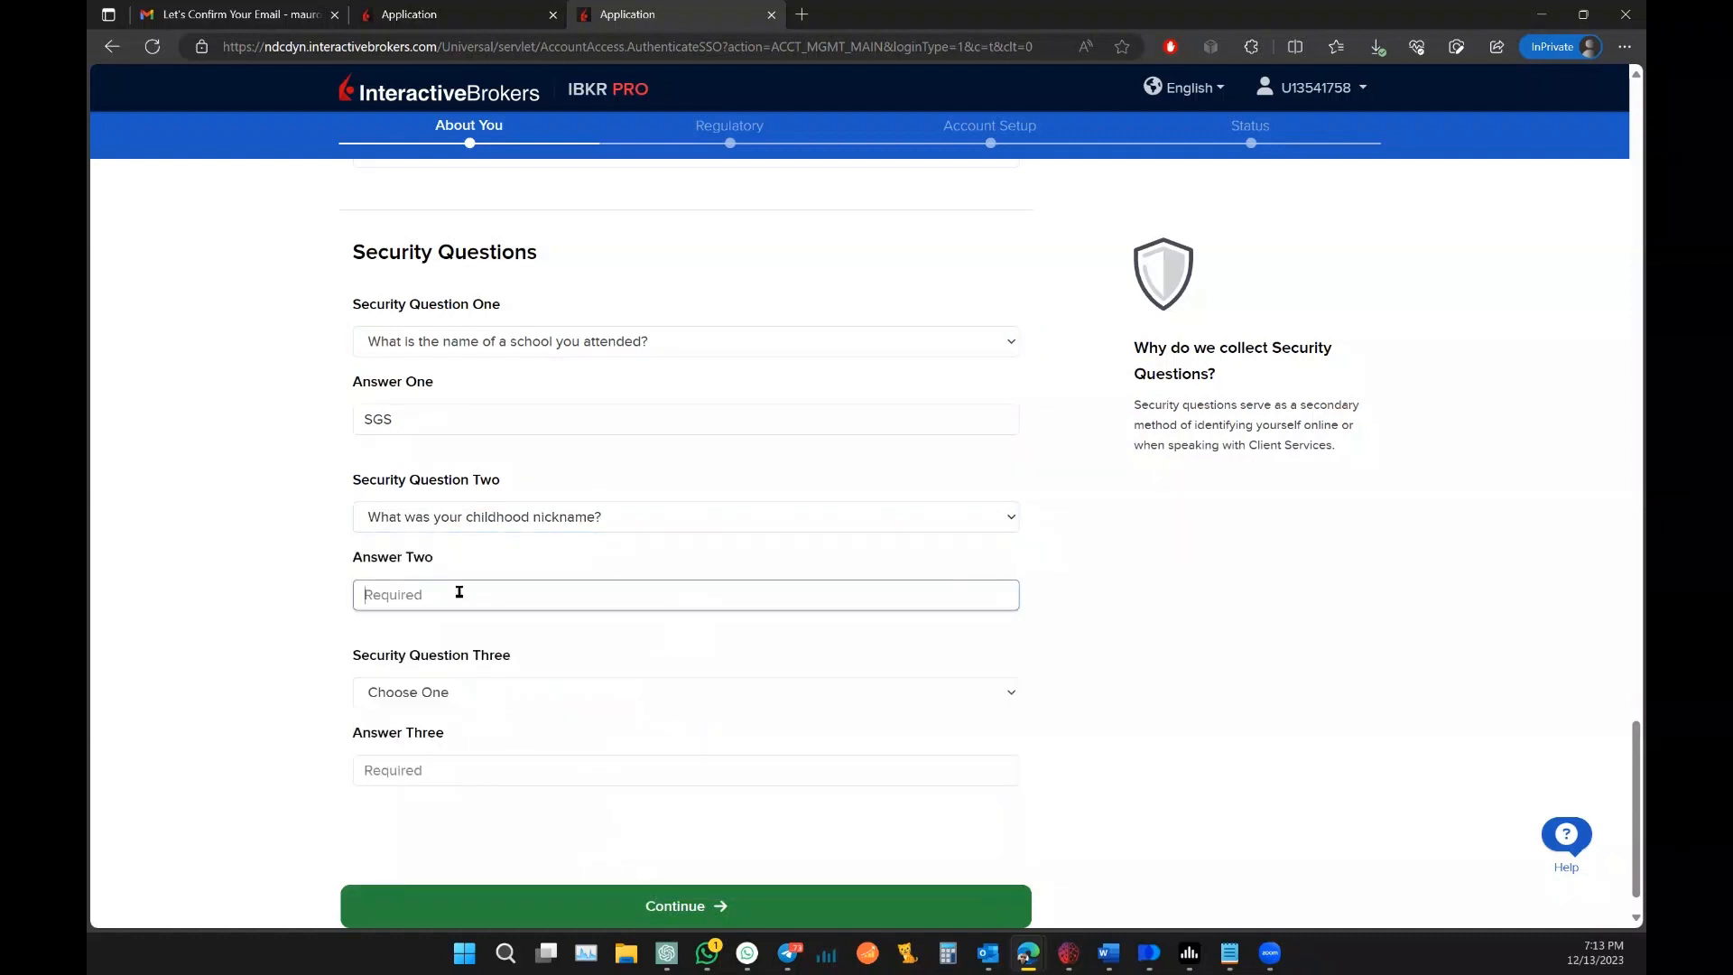
type("TITO")
Step: Choose the city question as security question three, answer it, and continue
left_click(457, 693)
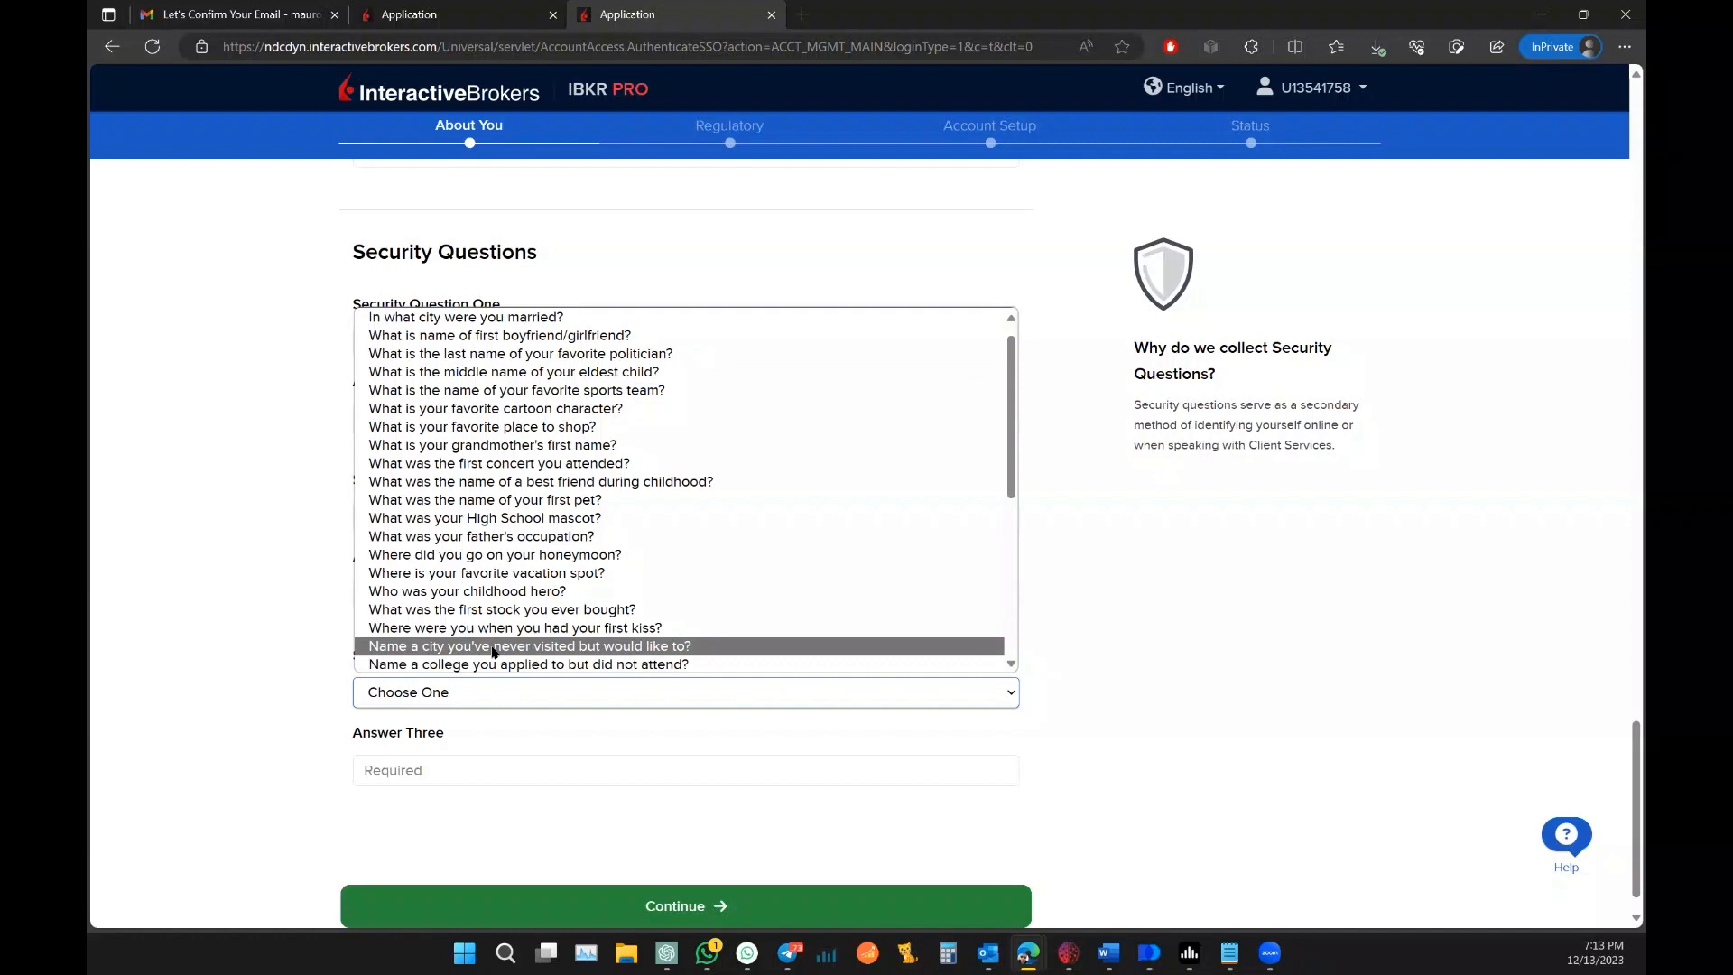
left_click(493, 647)
left_click(425, 763)
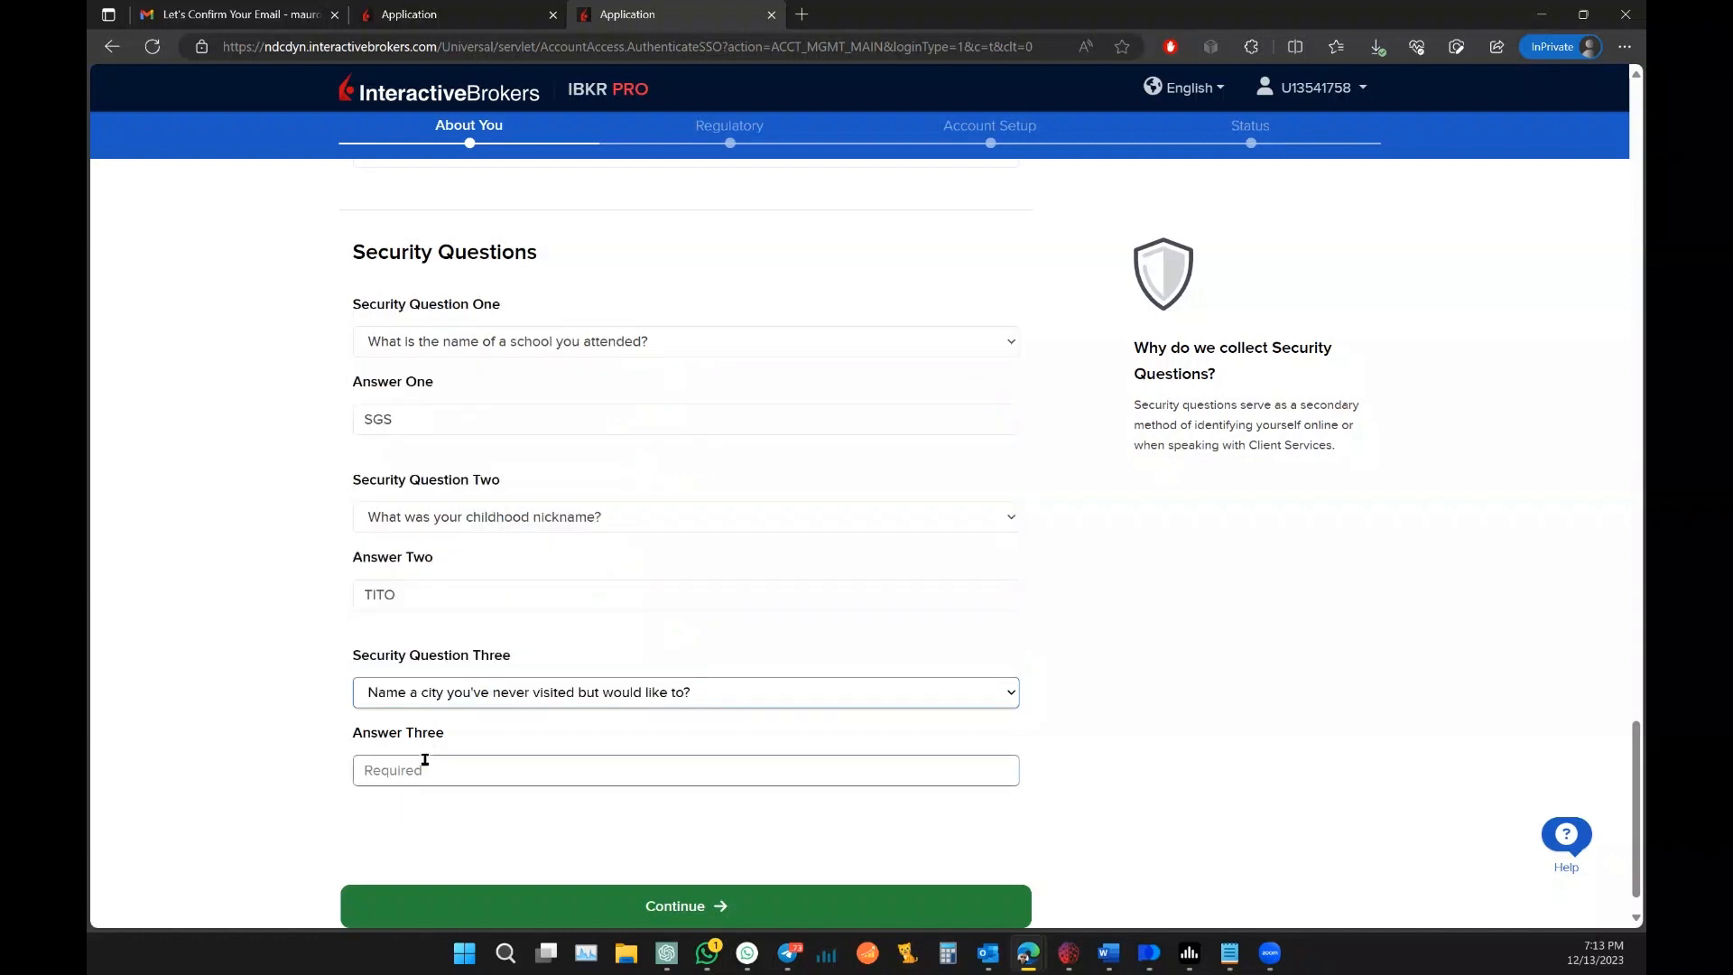
type("LONDON")
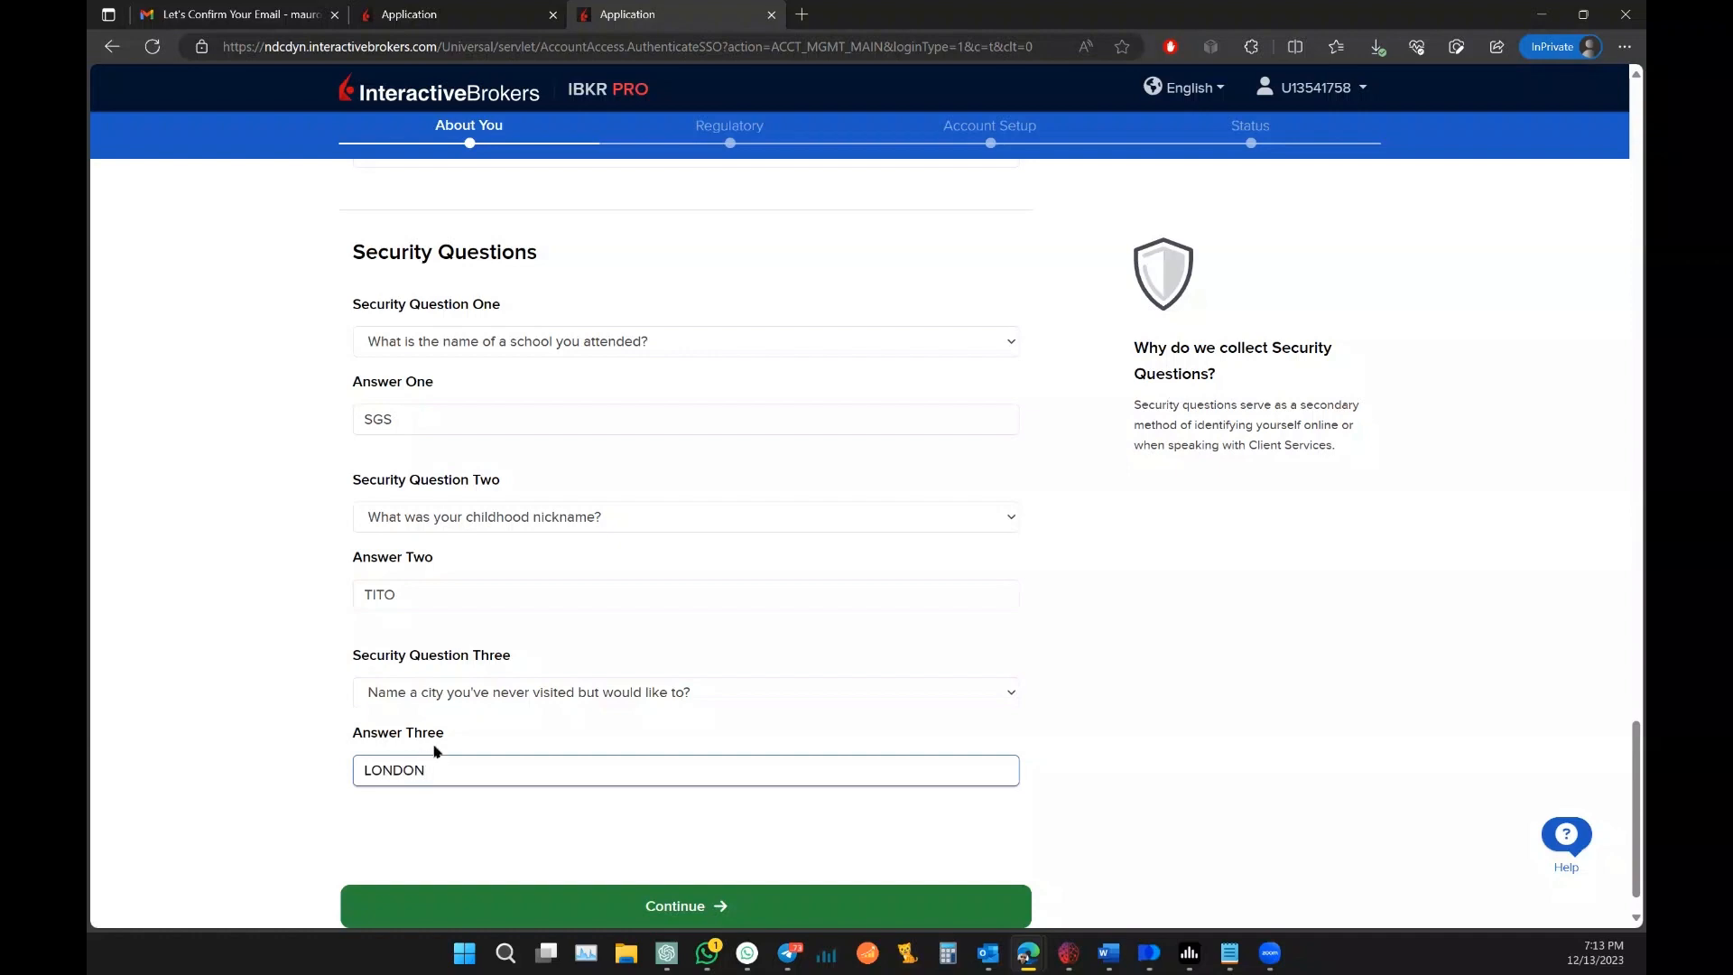
scroll(364, 700, "down", 1)
left_click(508, 860)
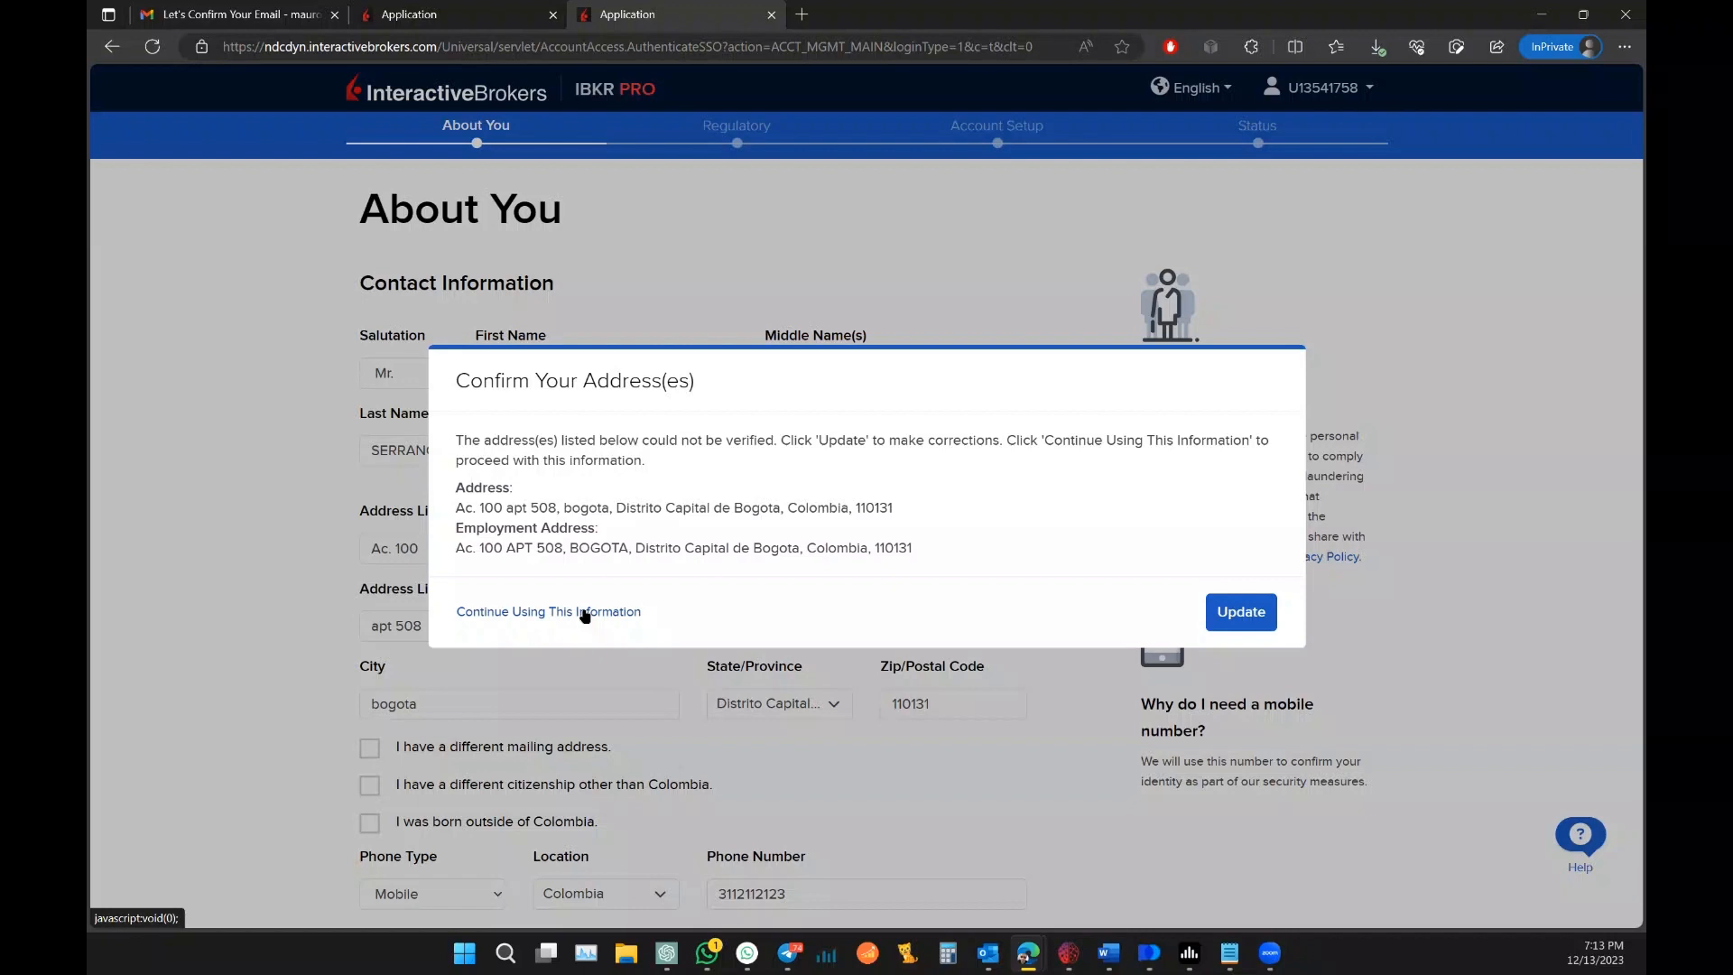
Step: Keep the unverified home and employment addresses as entered
left_click(585, 614)
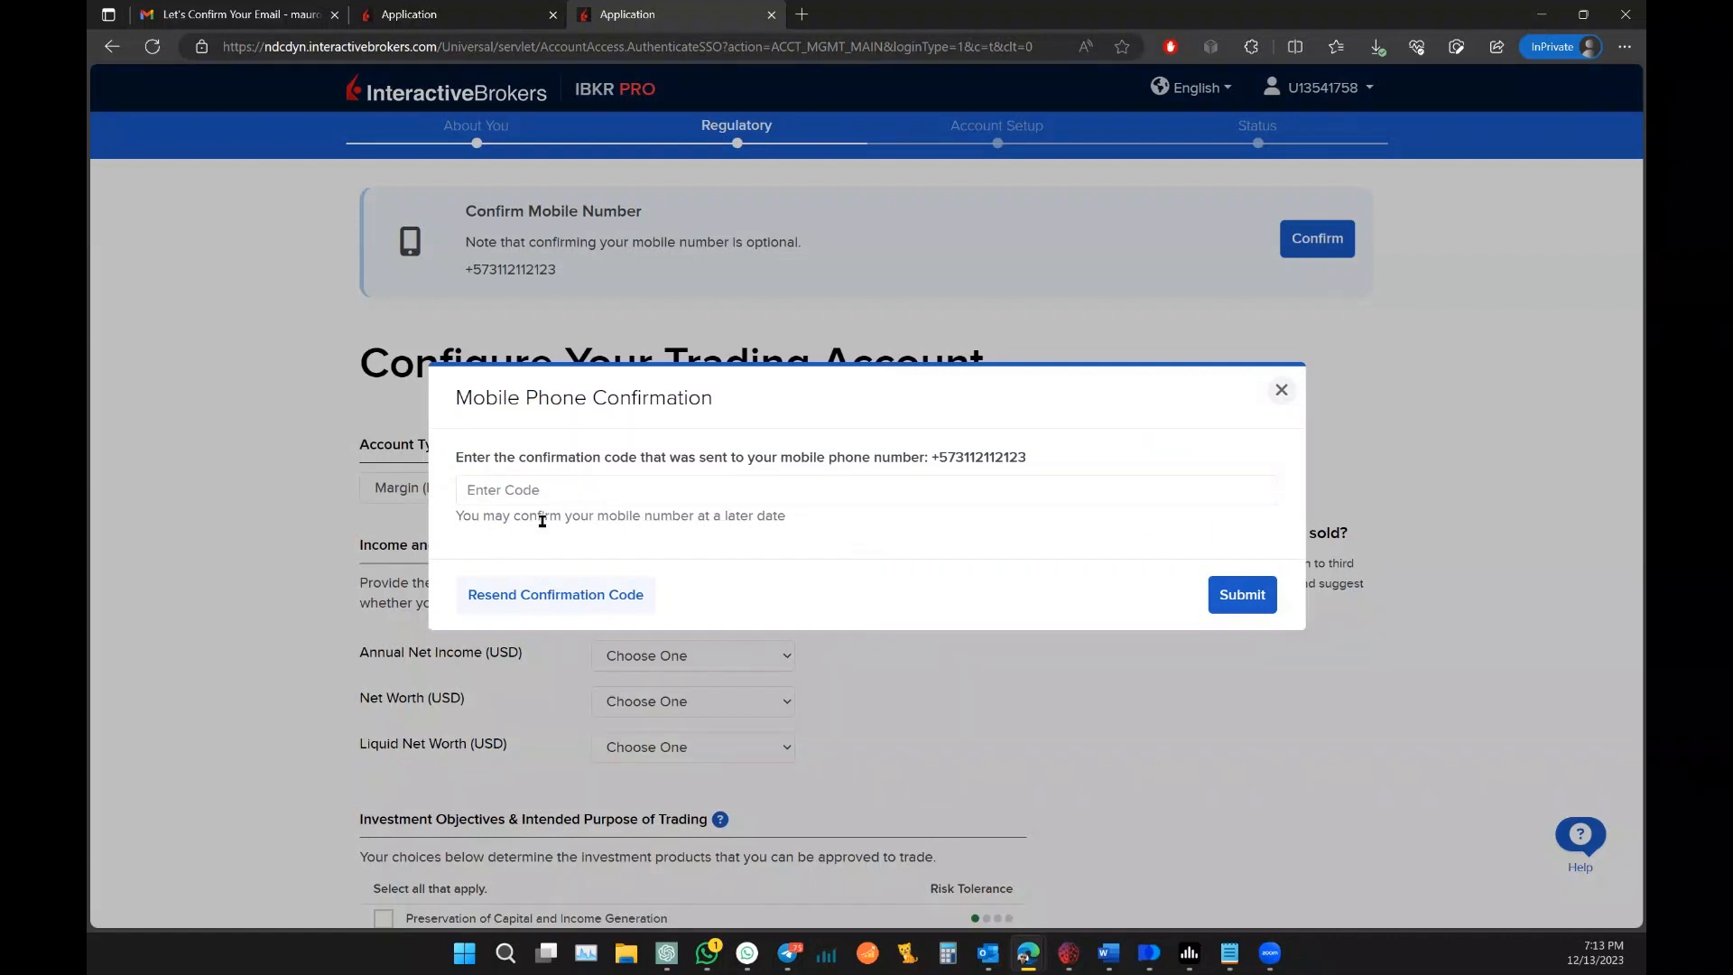
Step: Dismiss the Mobile Phone Confirmation prompt without entering a code
left_click(598, 492)
left_click(1281, 392)
scroll(269, 425, "down", 3)
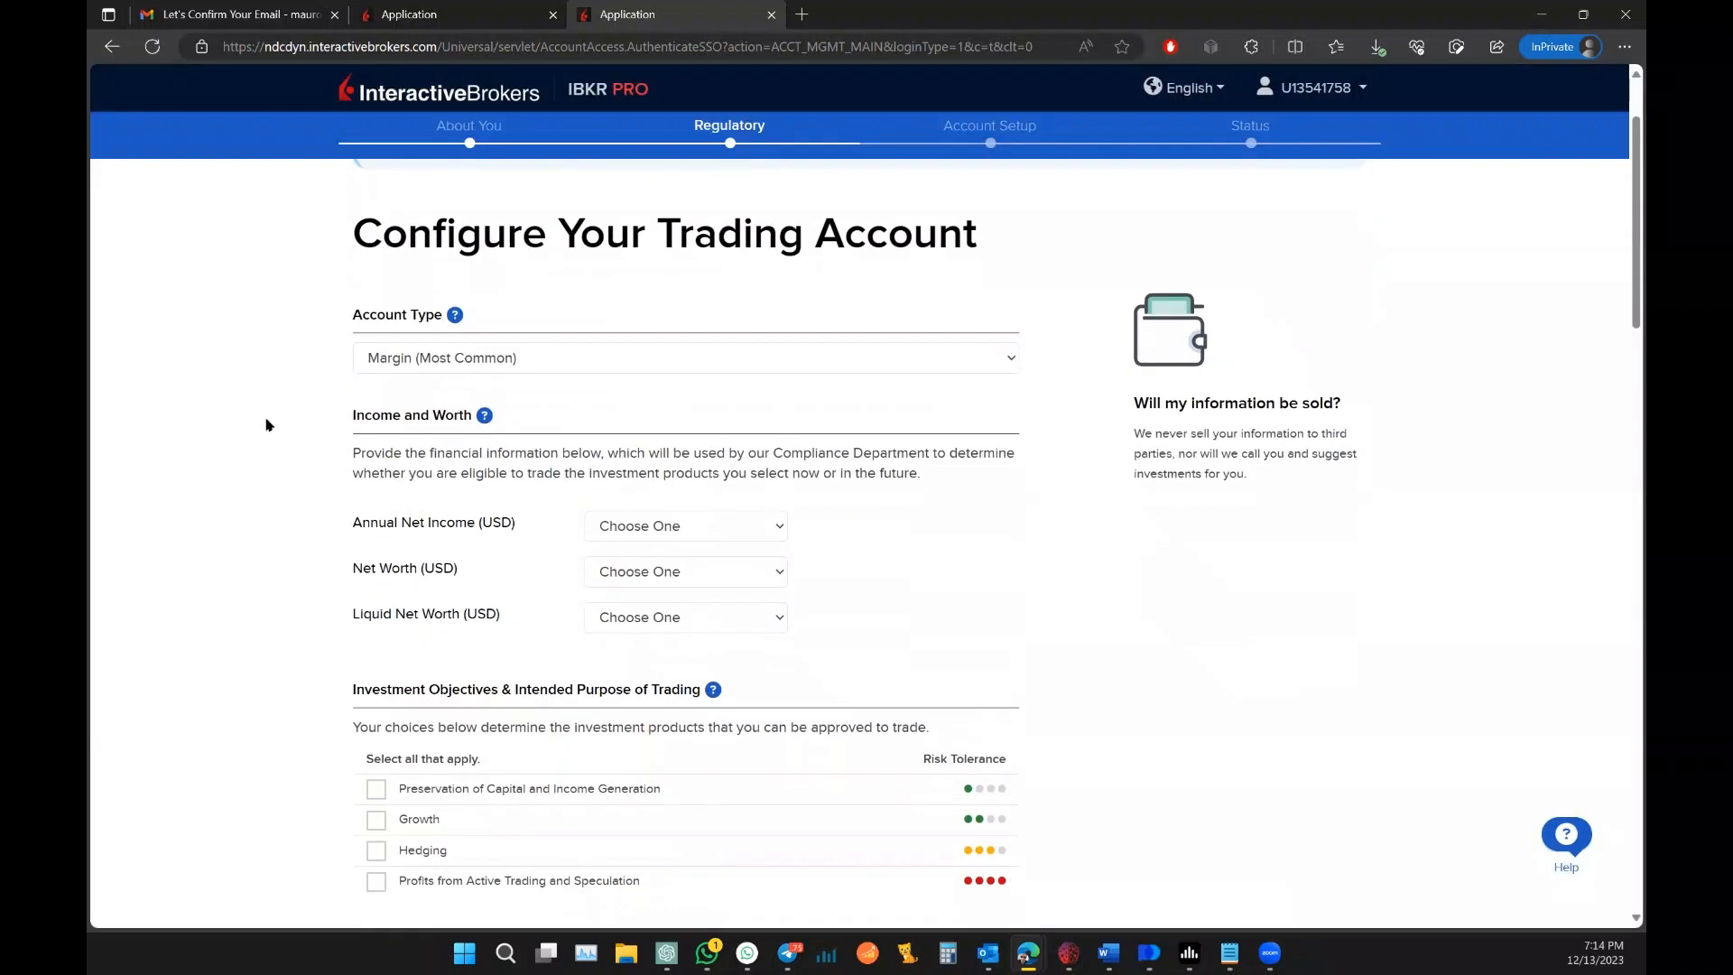
Step: Set annual net income to 40,000 - 45,000 and net worth and liquid net worth to 50,000 - 75,000
left_click(772, 396)
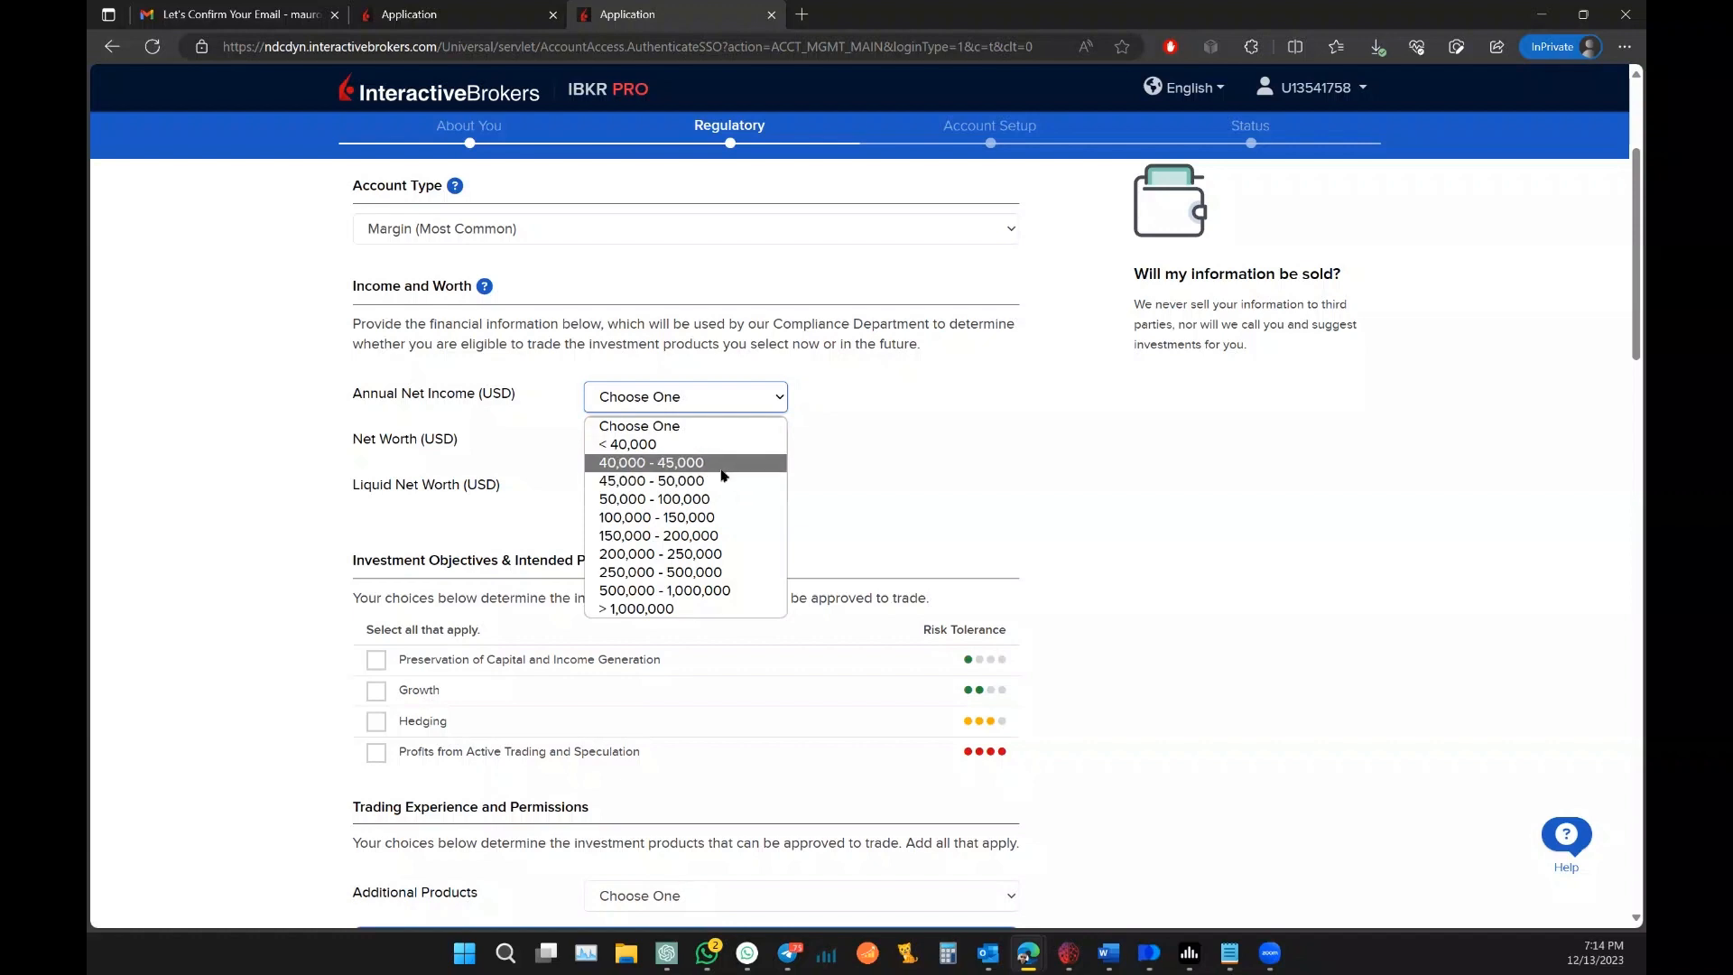
left_click(722, 466)
left_click(708, 445)
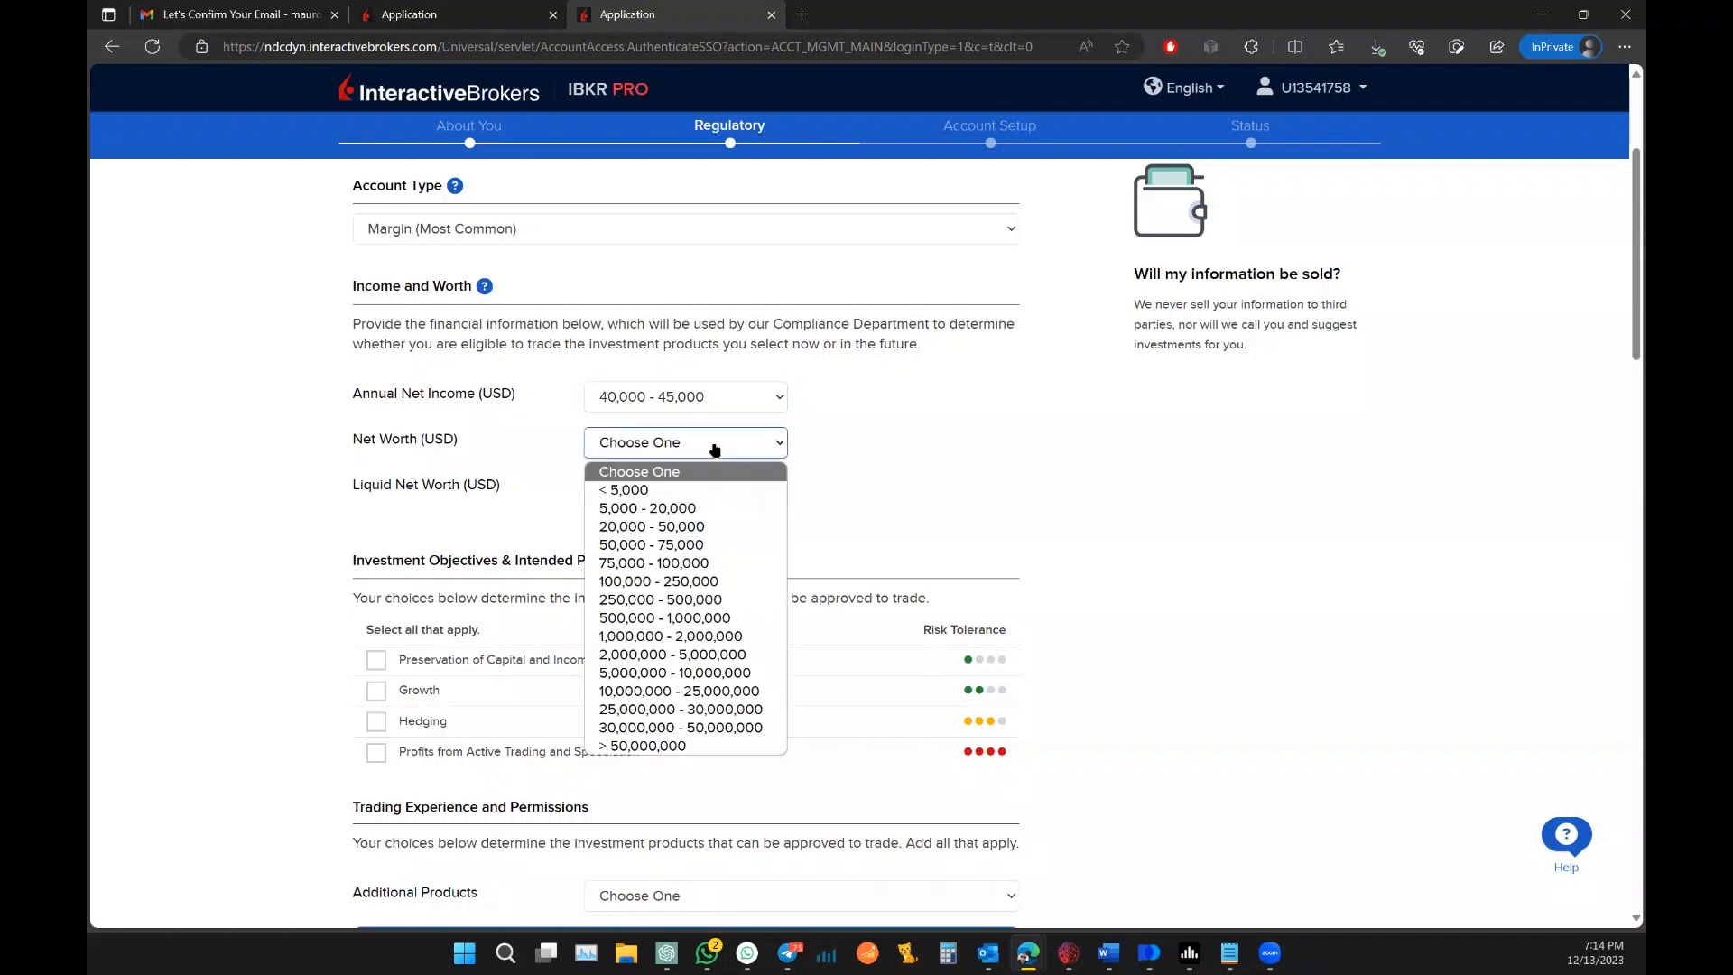
left_click(698, 544)
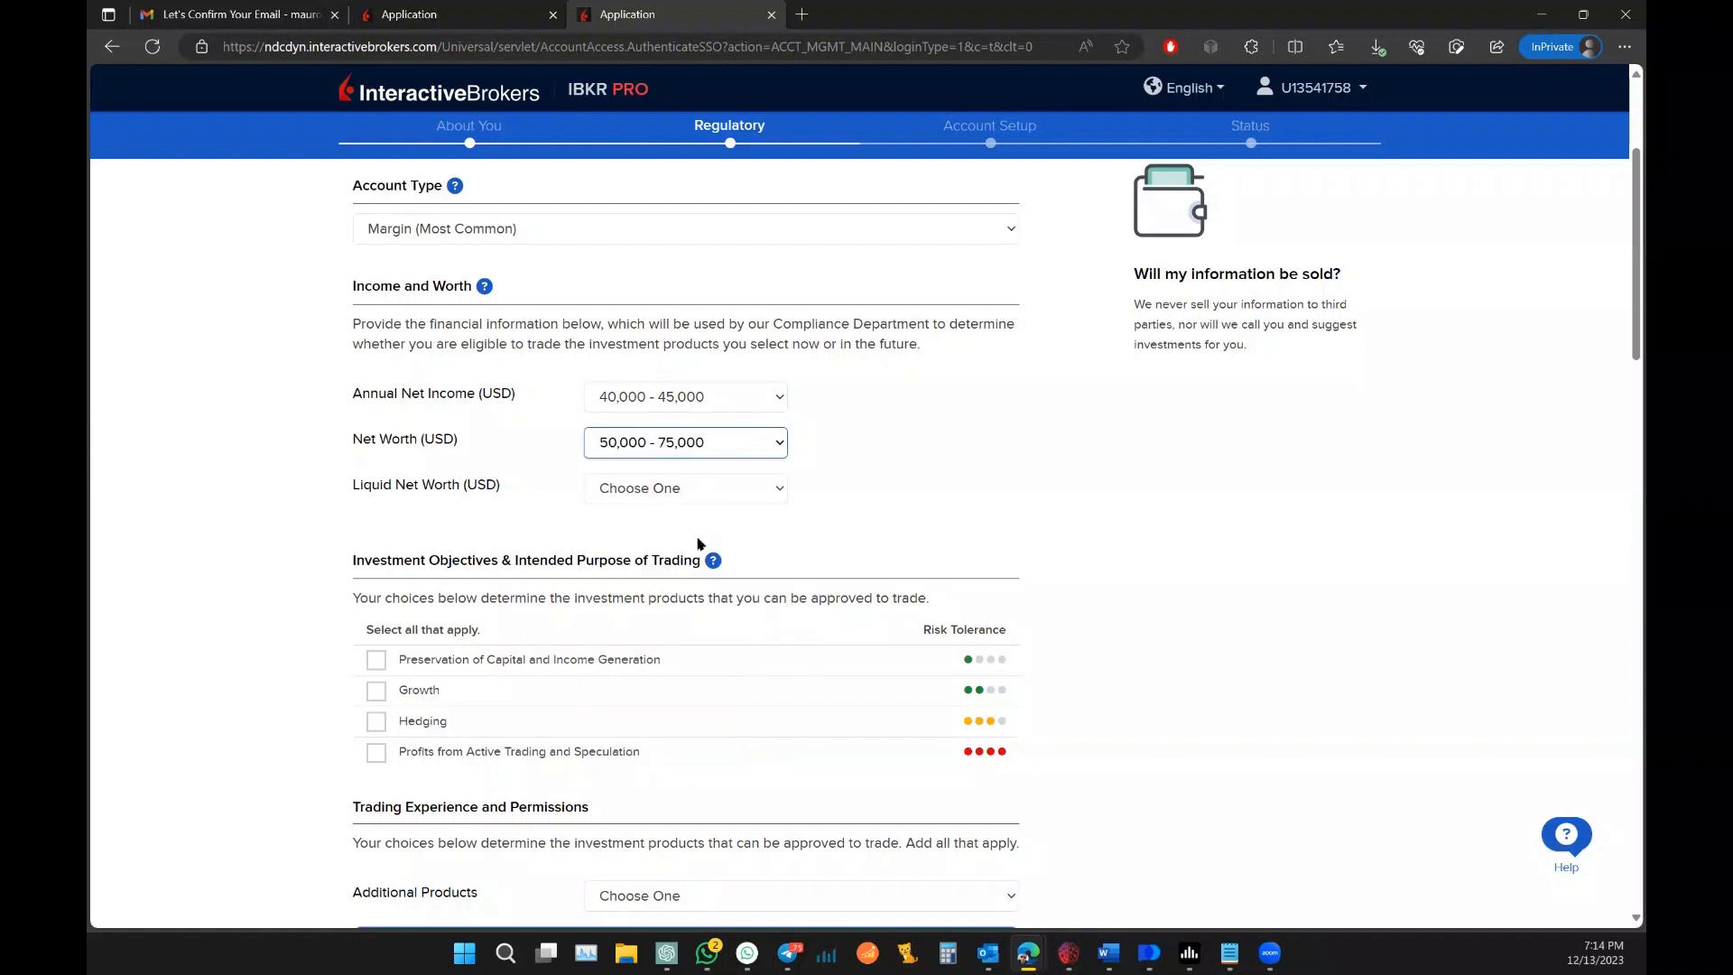
left_click(726, 488)
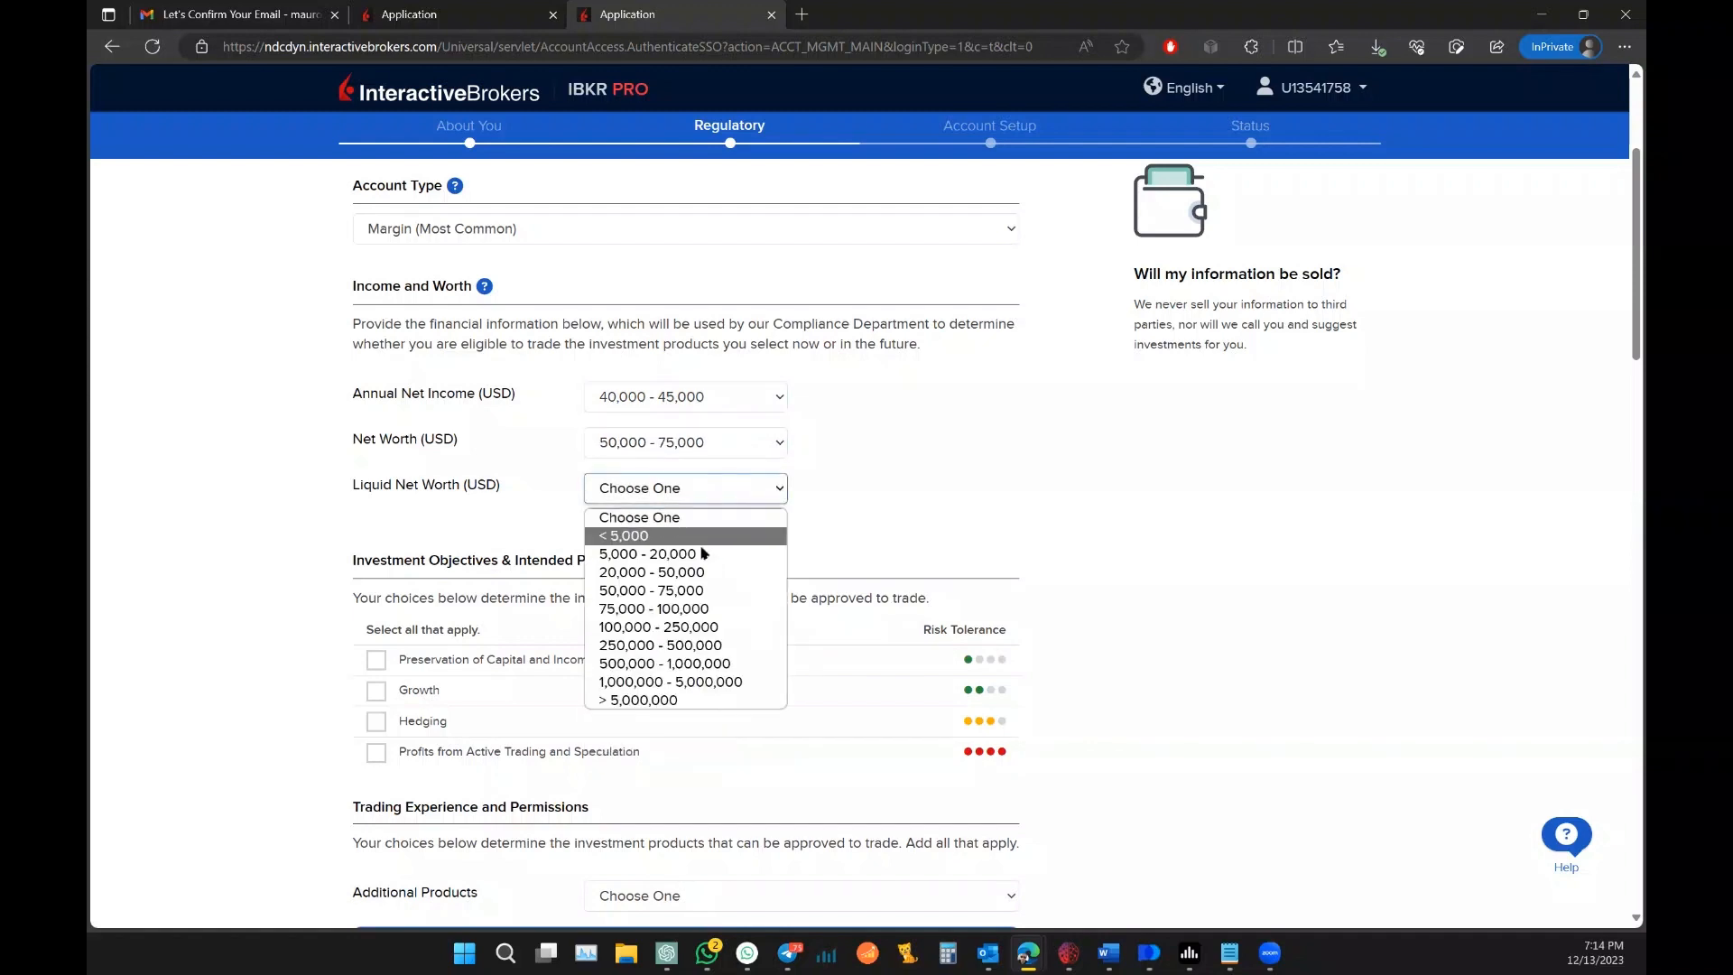
left_click(700, 592)
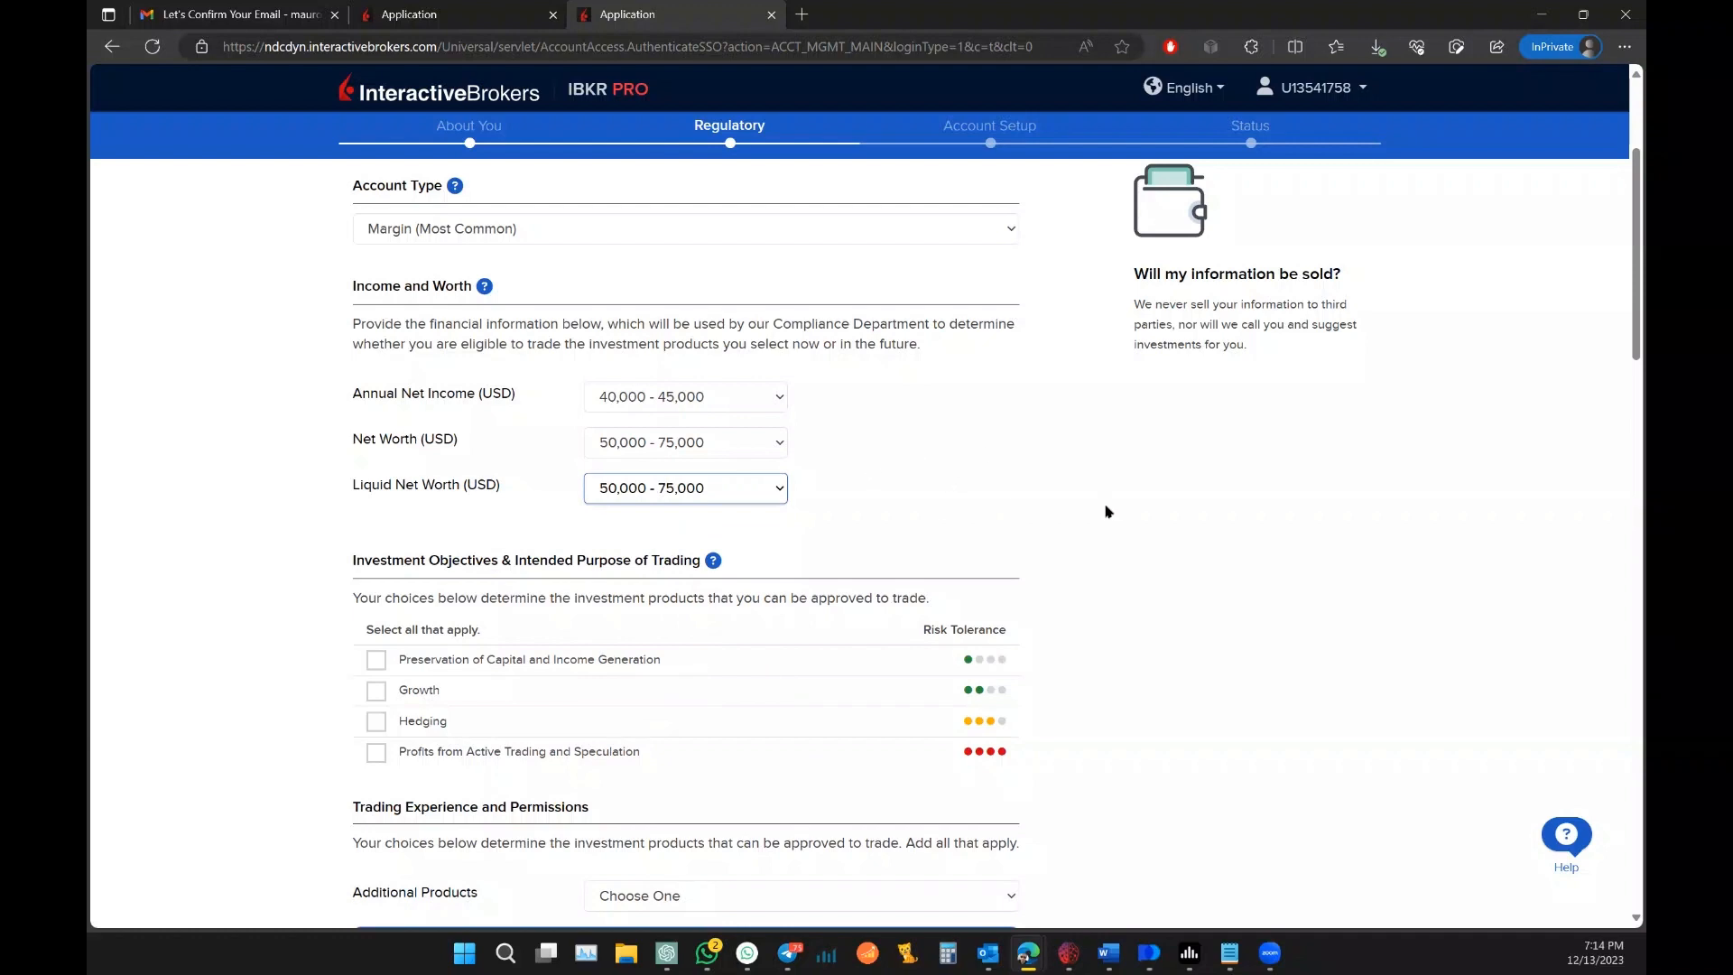
Step: Tick Hedging as an investment objective
scroll(1094, 456, "down", 2)
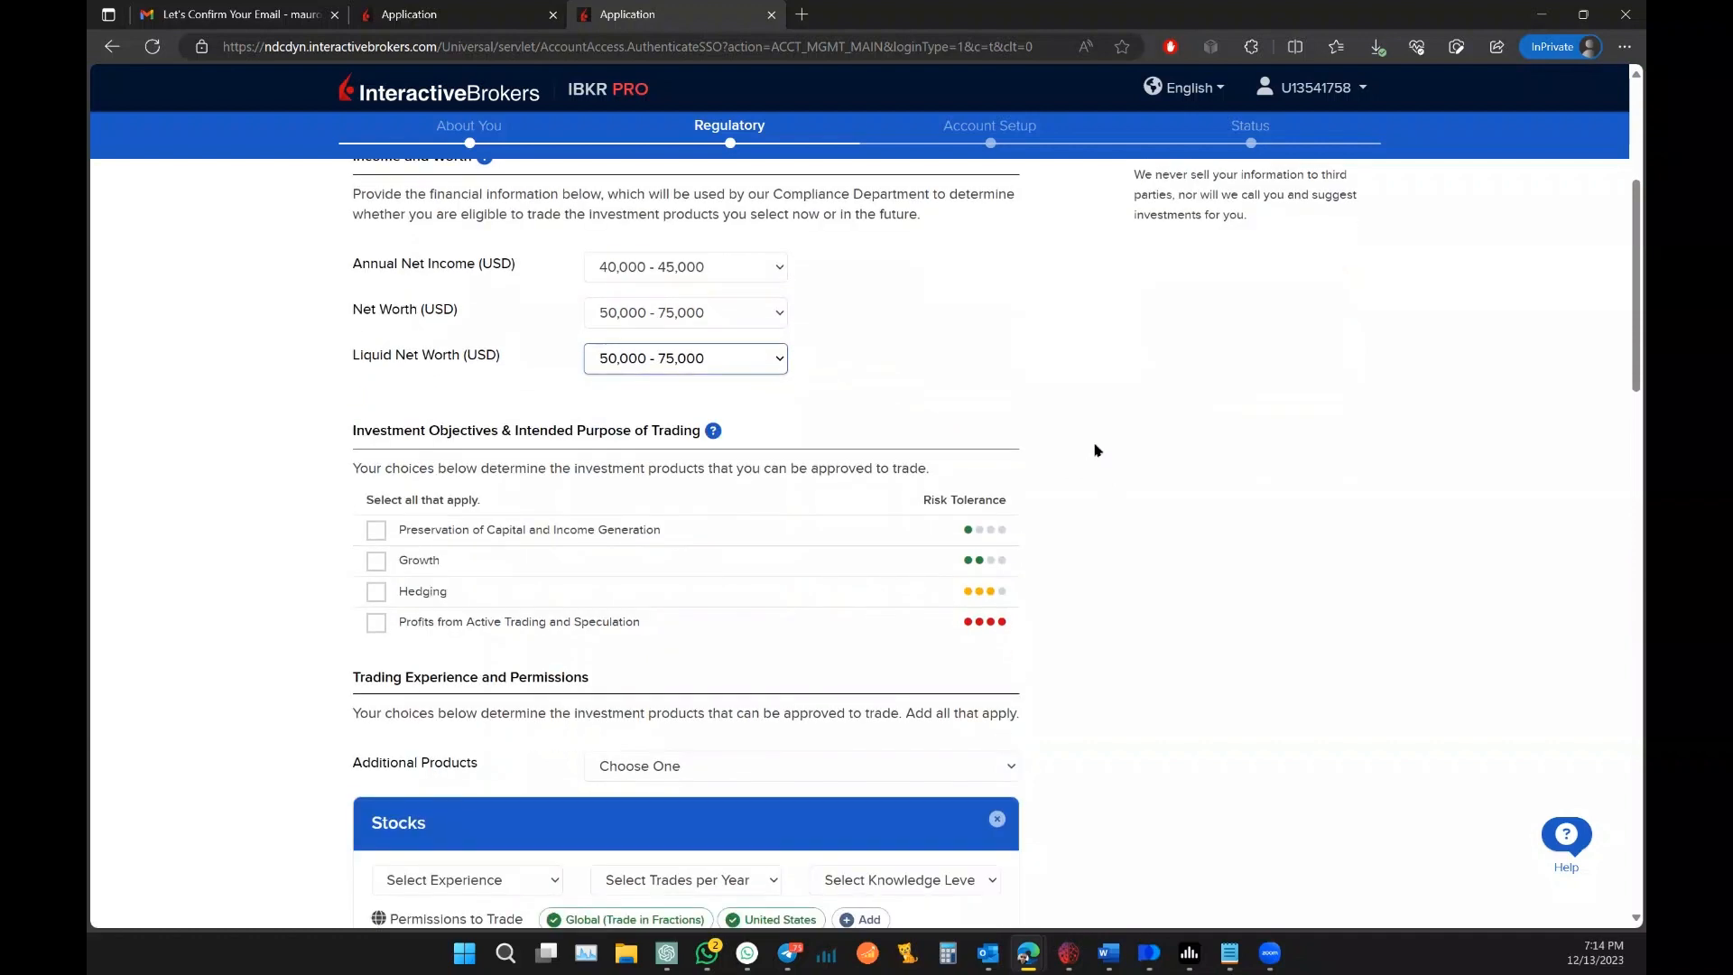
scroll(1096, 449, "down", 2)
scroll(1098, 453, "up", 3)
left_click(376, 591)
Step: Give Stocks 2 Years of Experience, 26 - 50 Trades per Year and Good Knowledge
scroll(1088, 493, "down", 2)
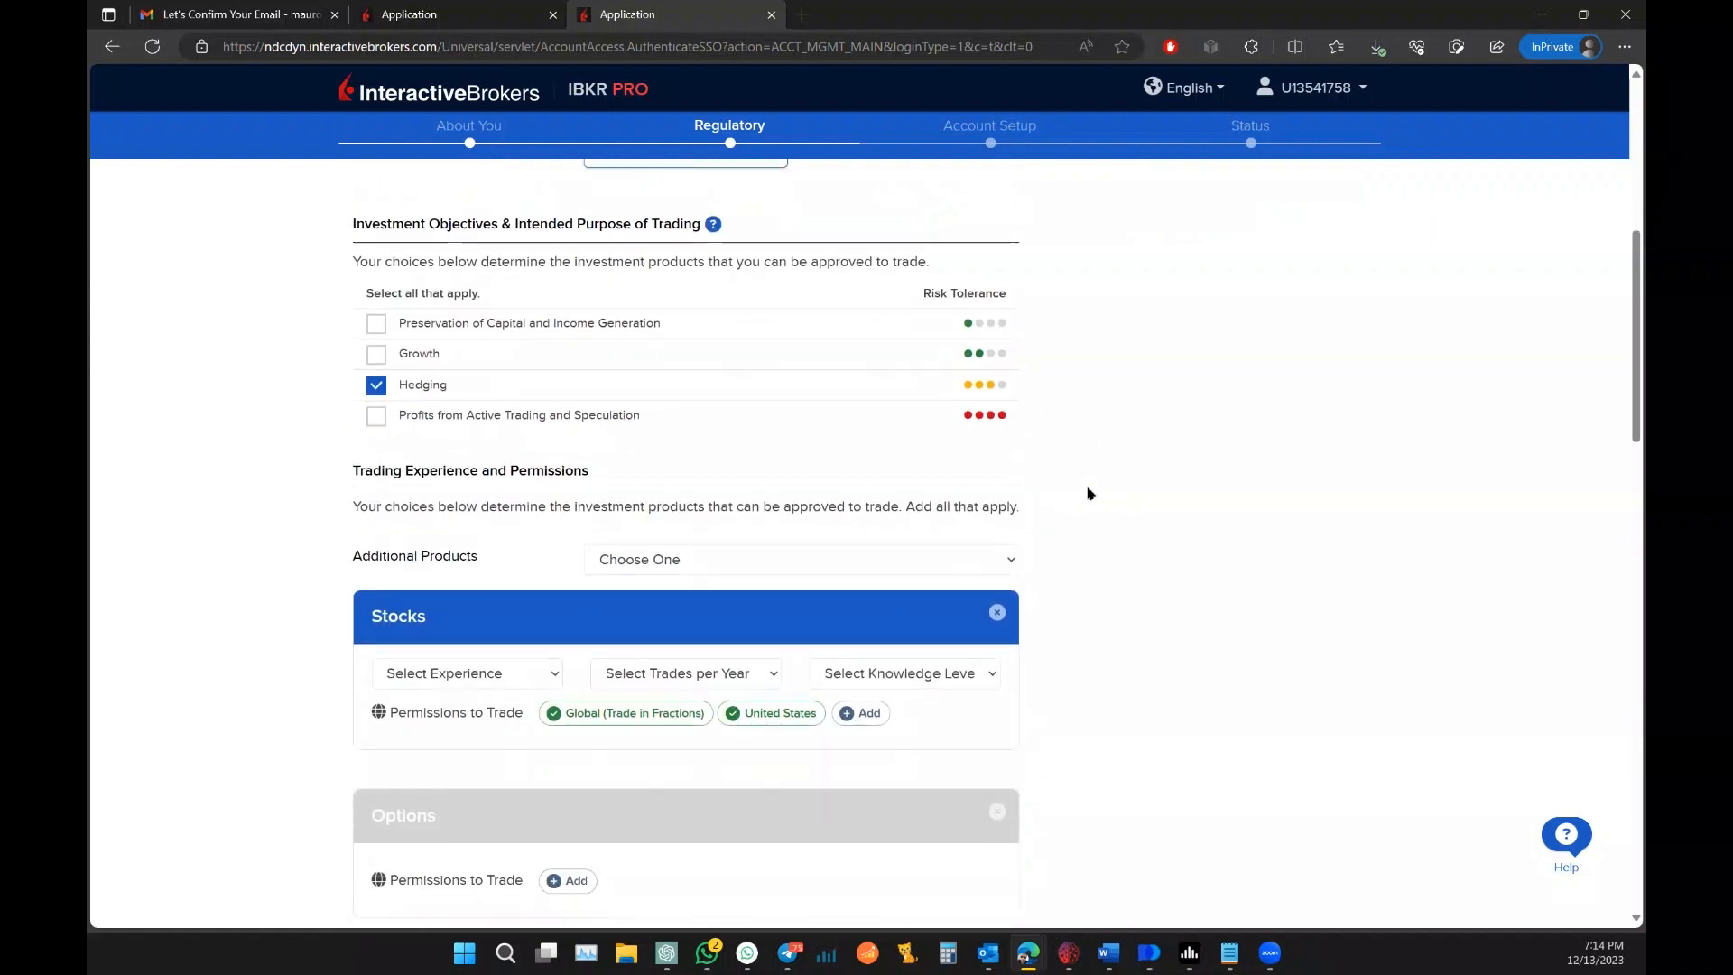
scroll(1088, 493, "down", 2)
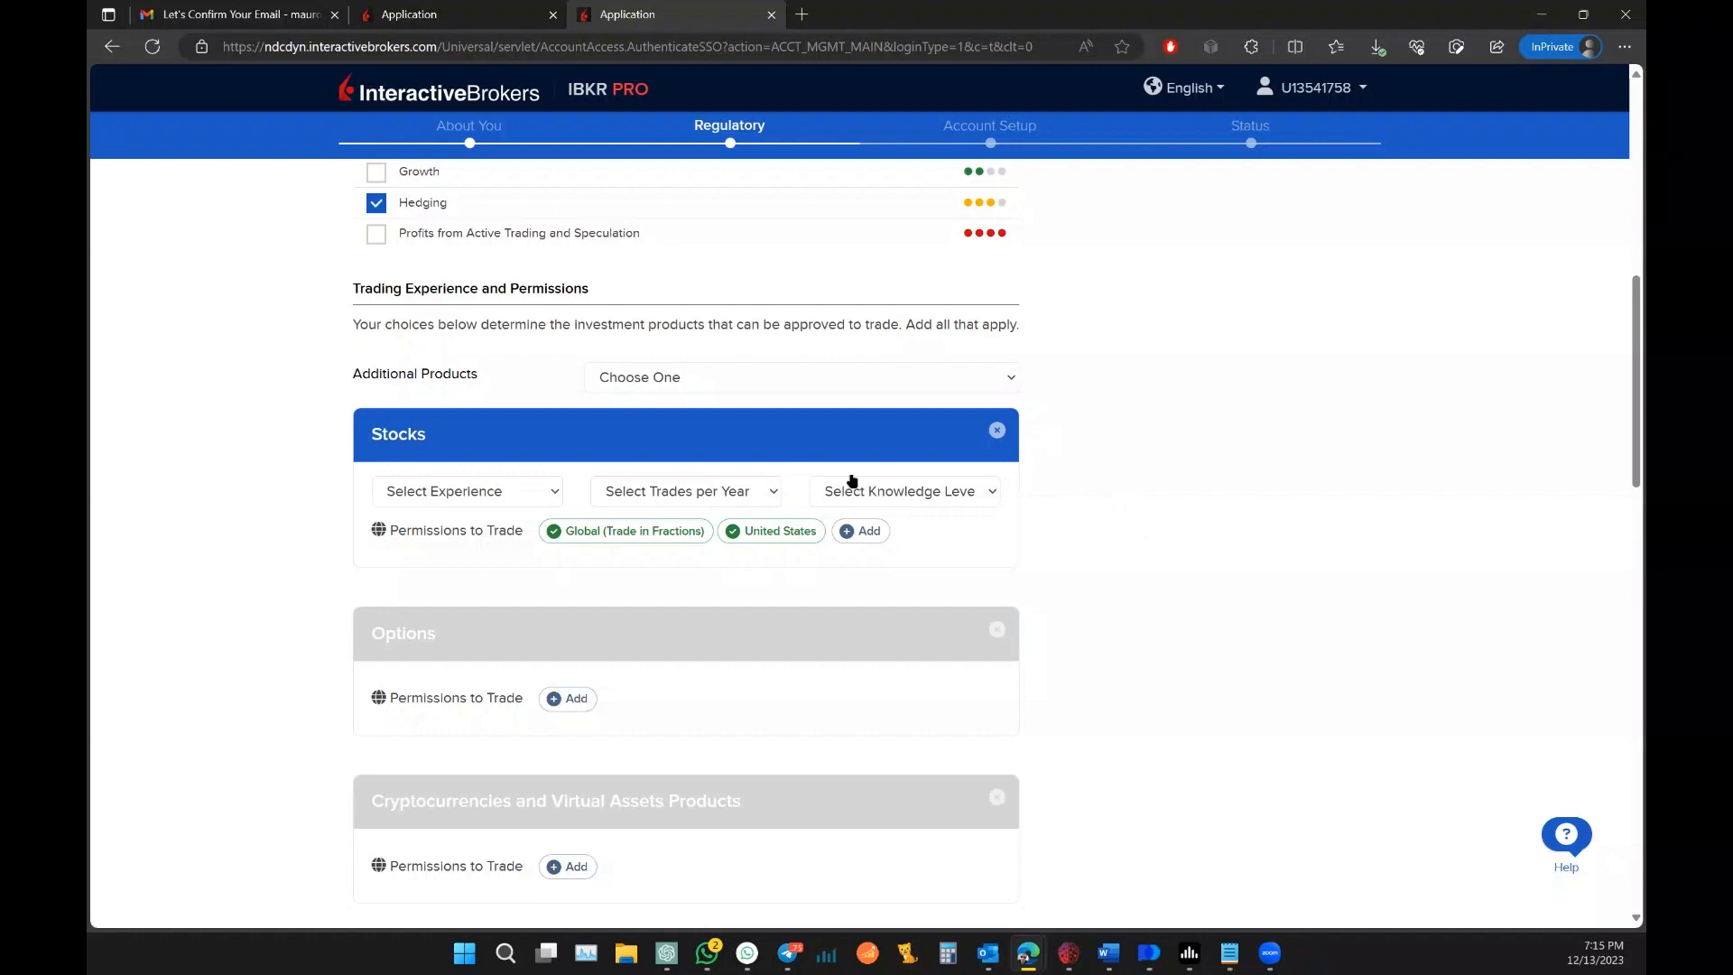
left_click(536, 489)
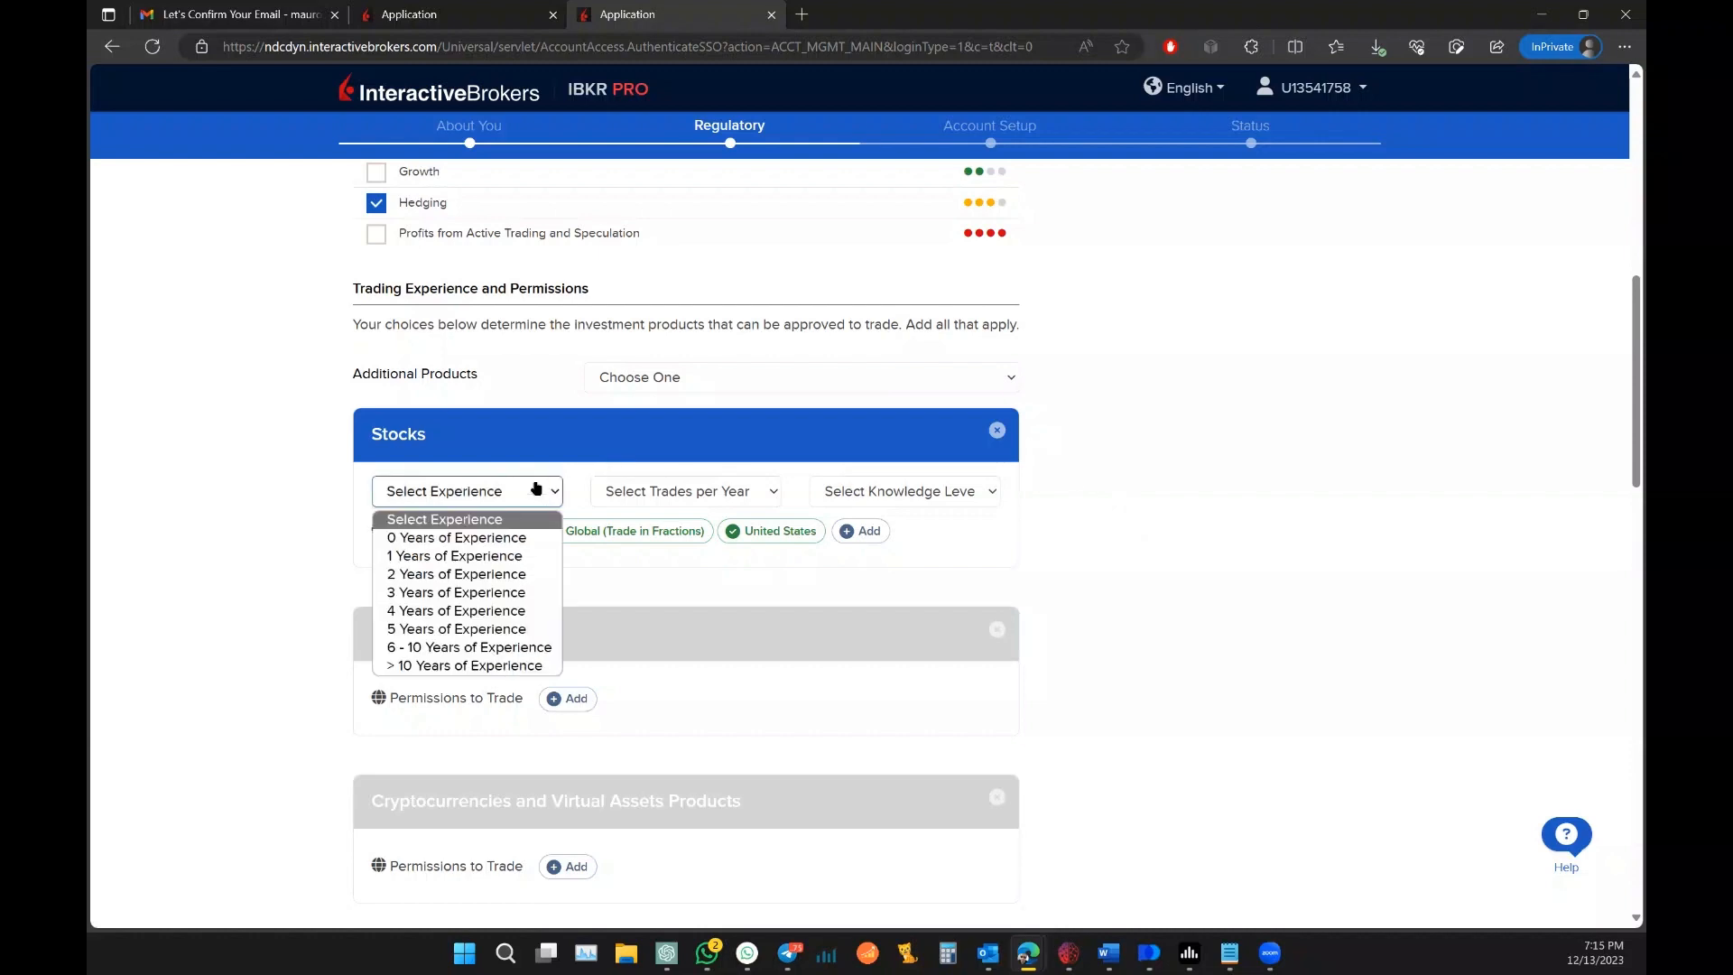
left_click(510, 575)
left_click(731, 492)
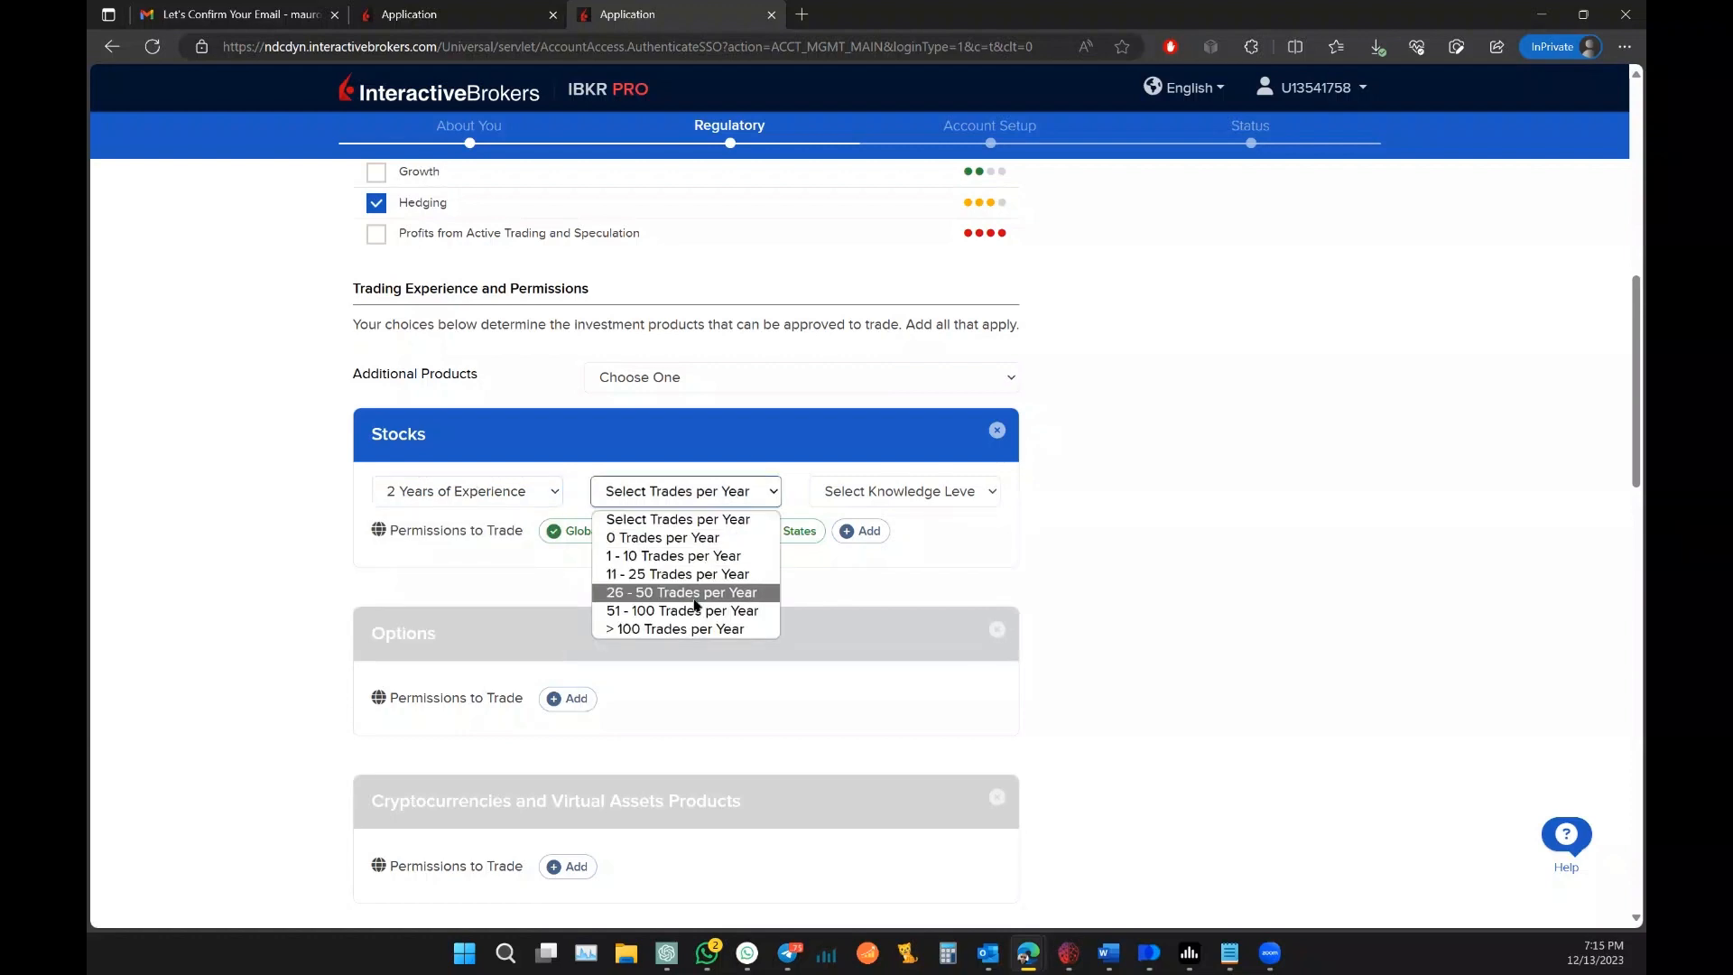
left_click(698, 593)
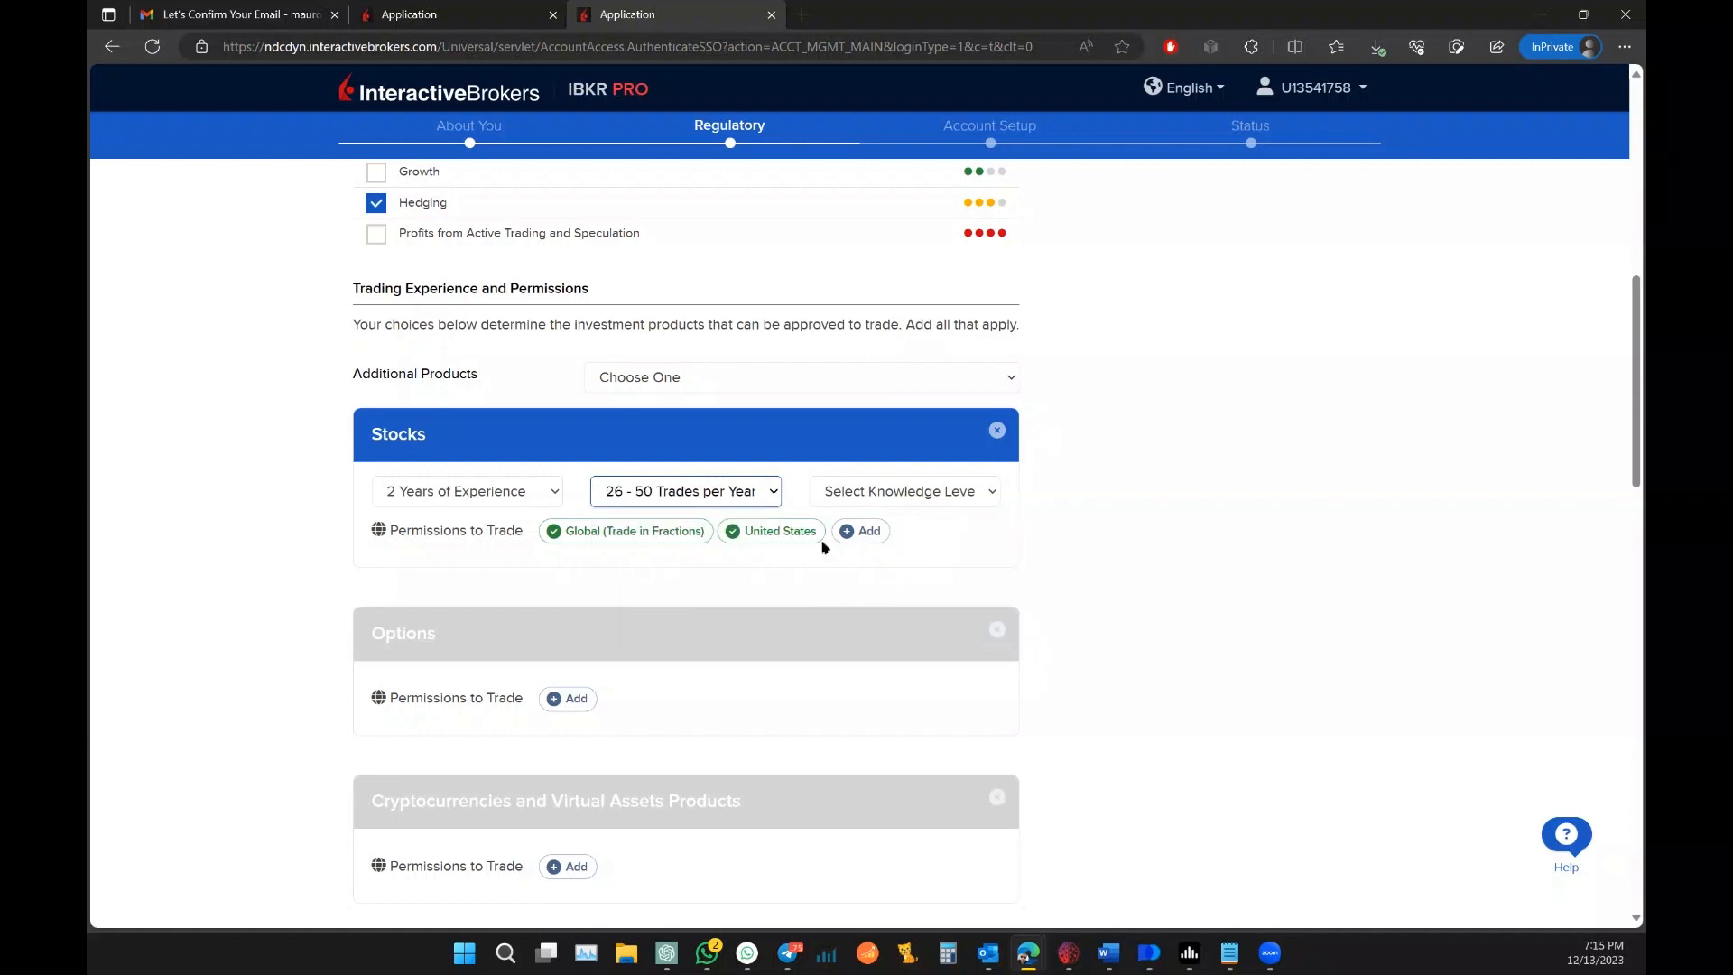
left_click(959, 492)
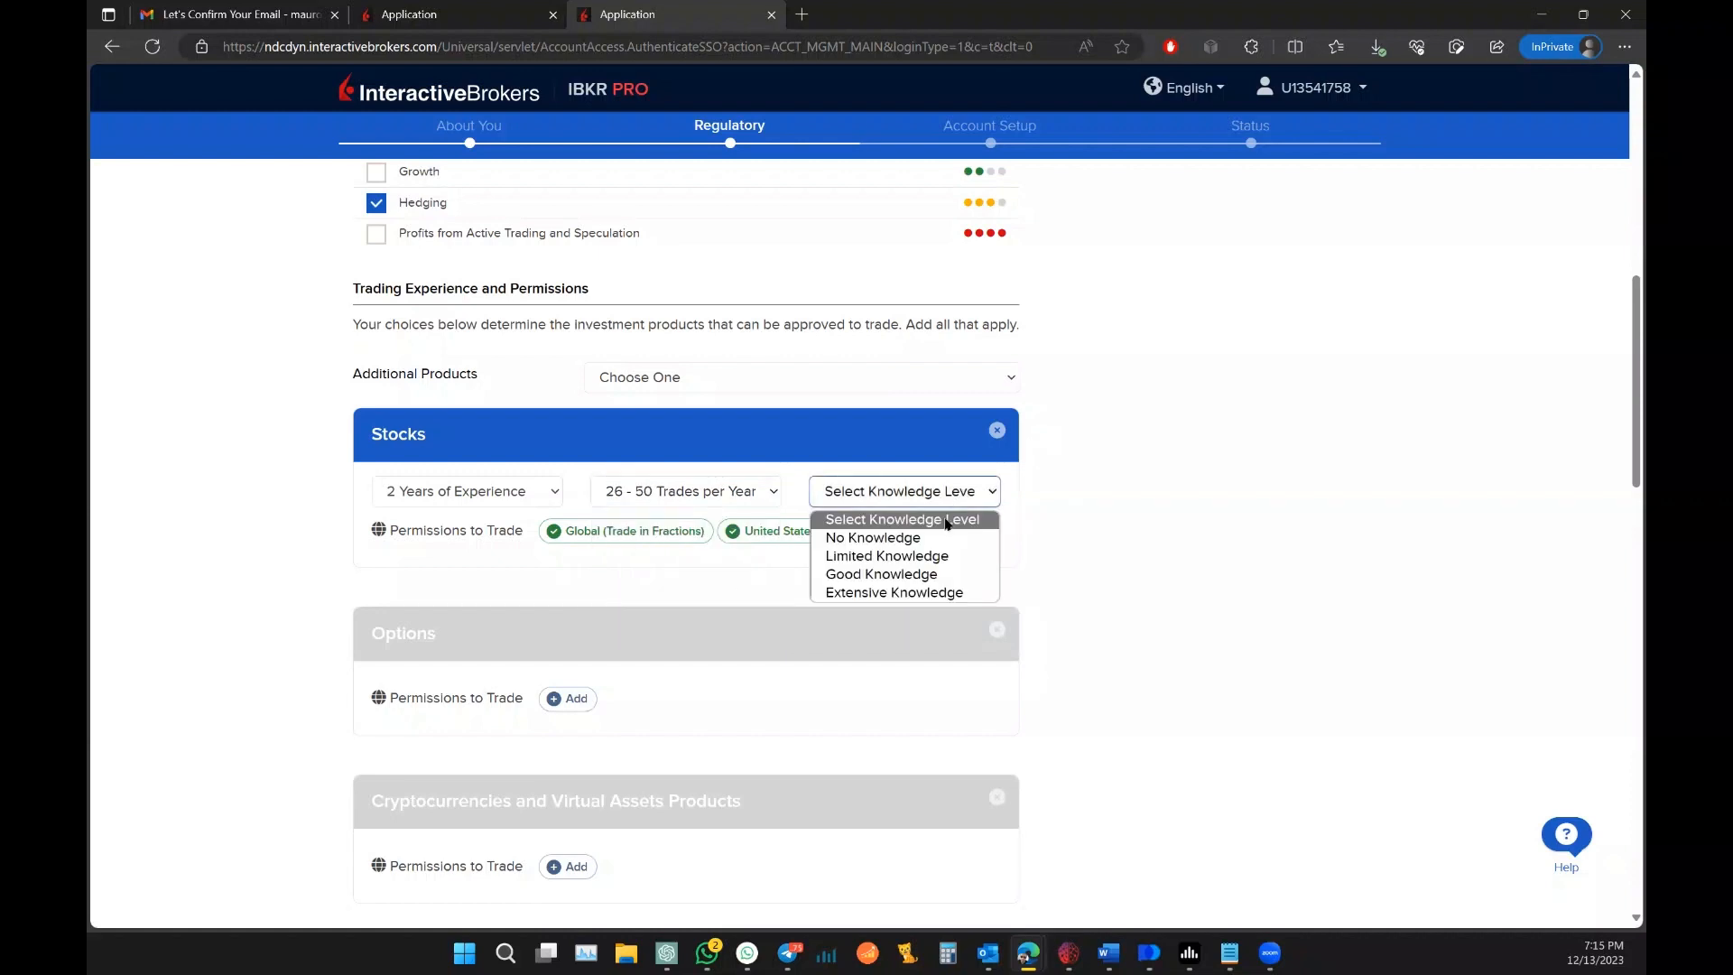
left_click(928, 574)
scroll(1110, 512, "down", 1)
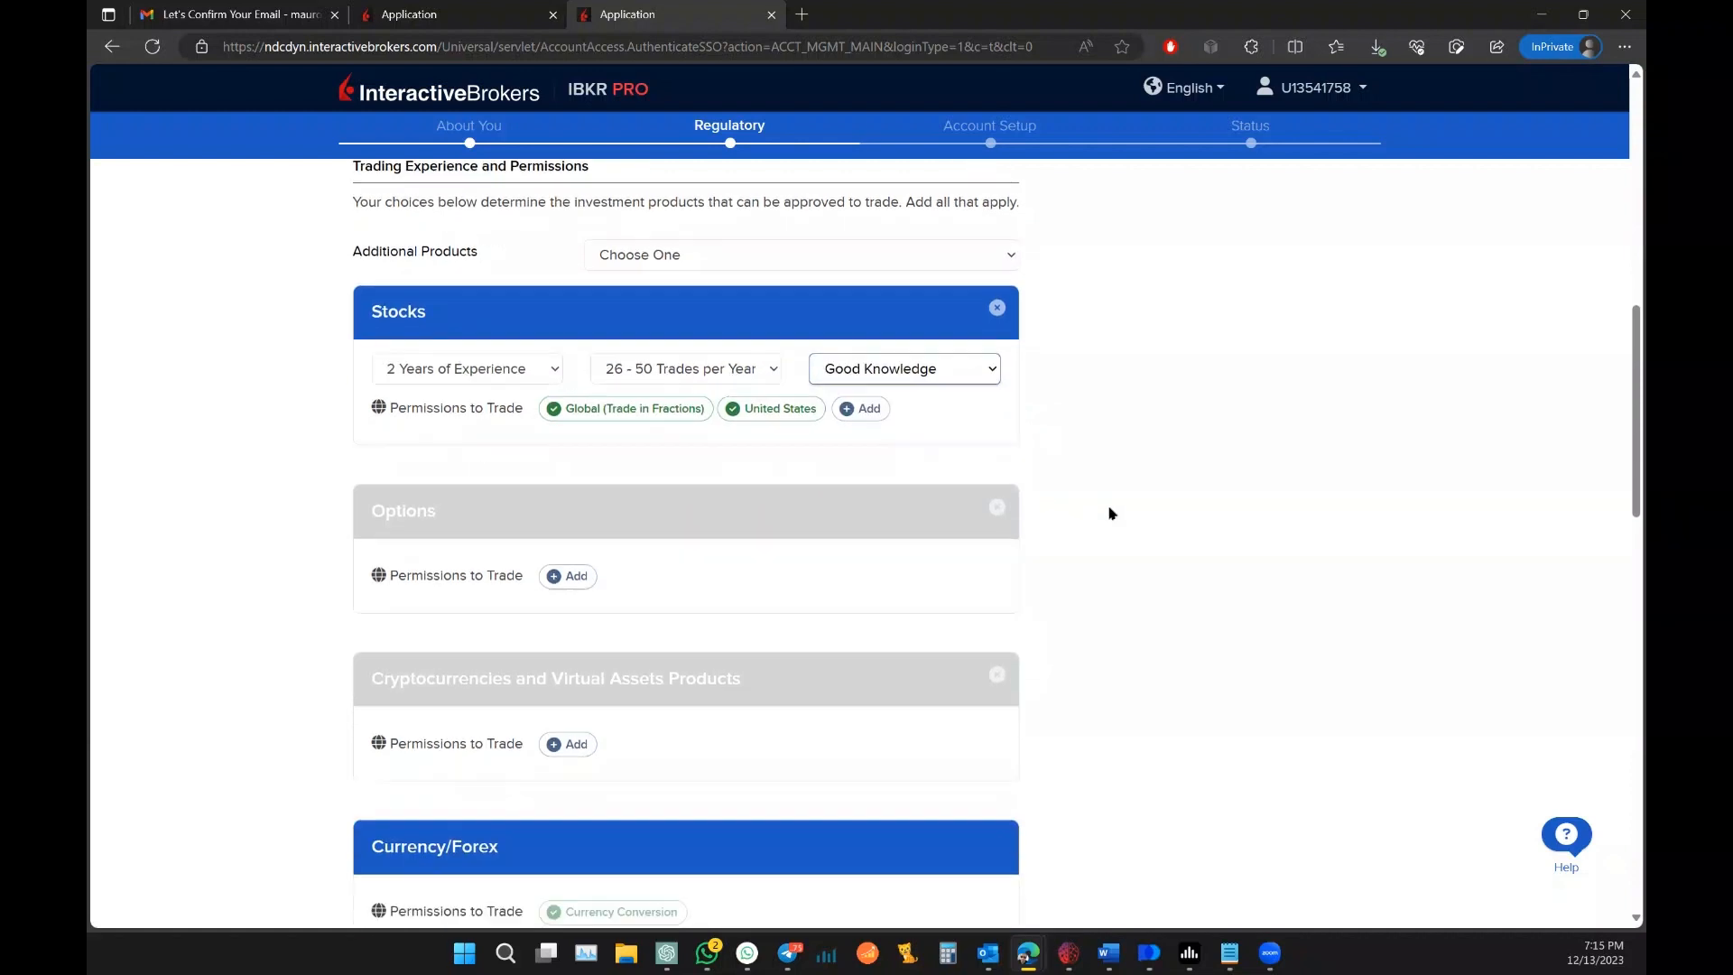
left_click(565, 568)
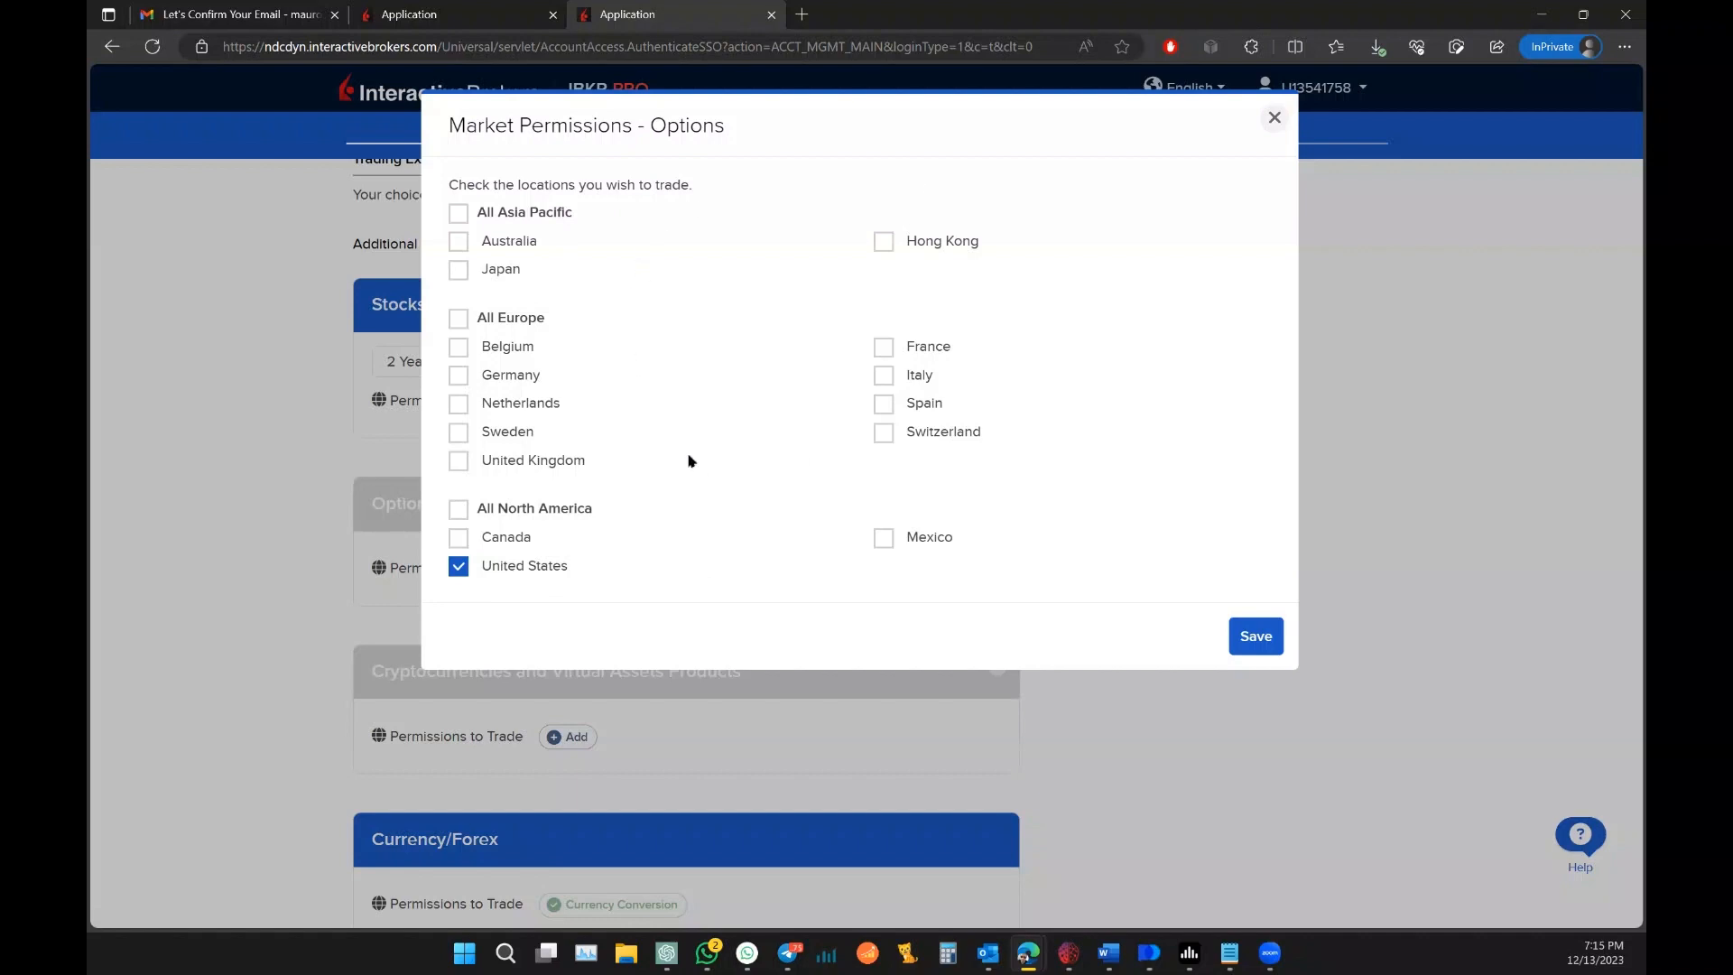
Step: Save United States as the Options trading location and scroll to the form's end
left_click(1240, 635)
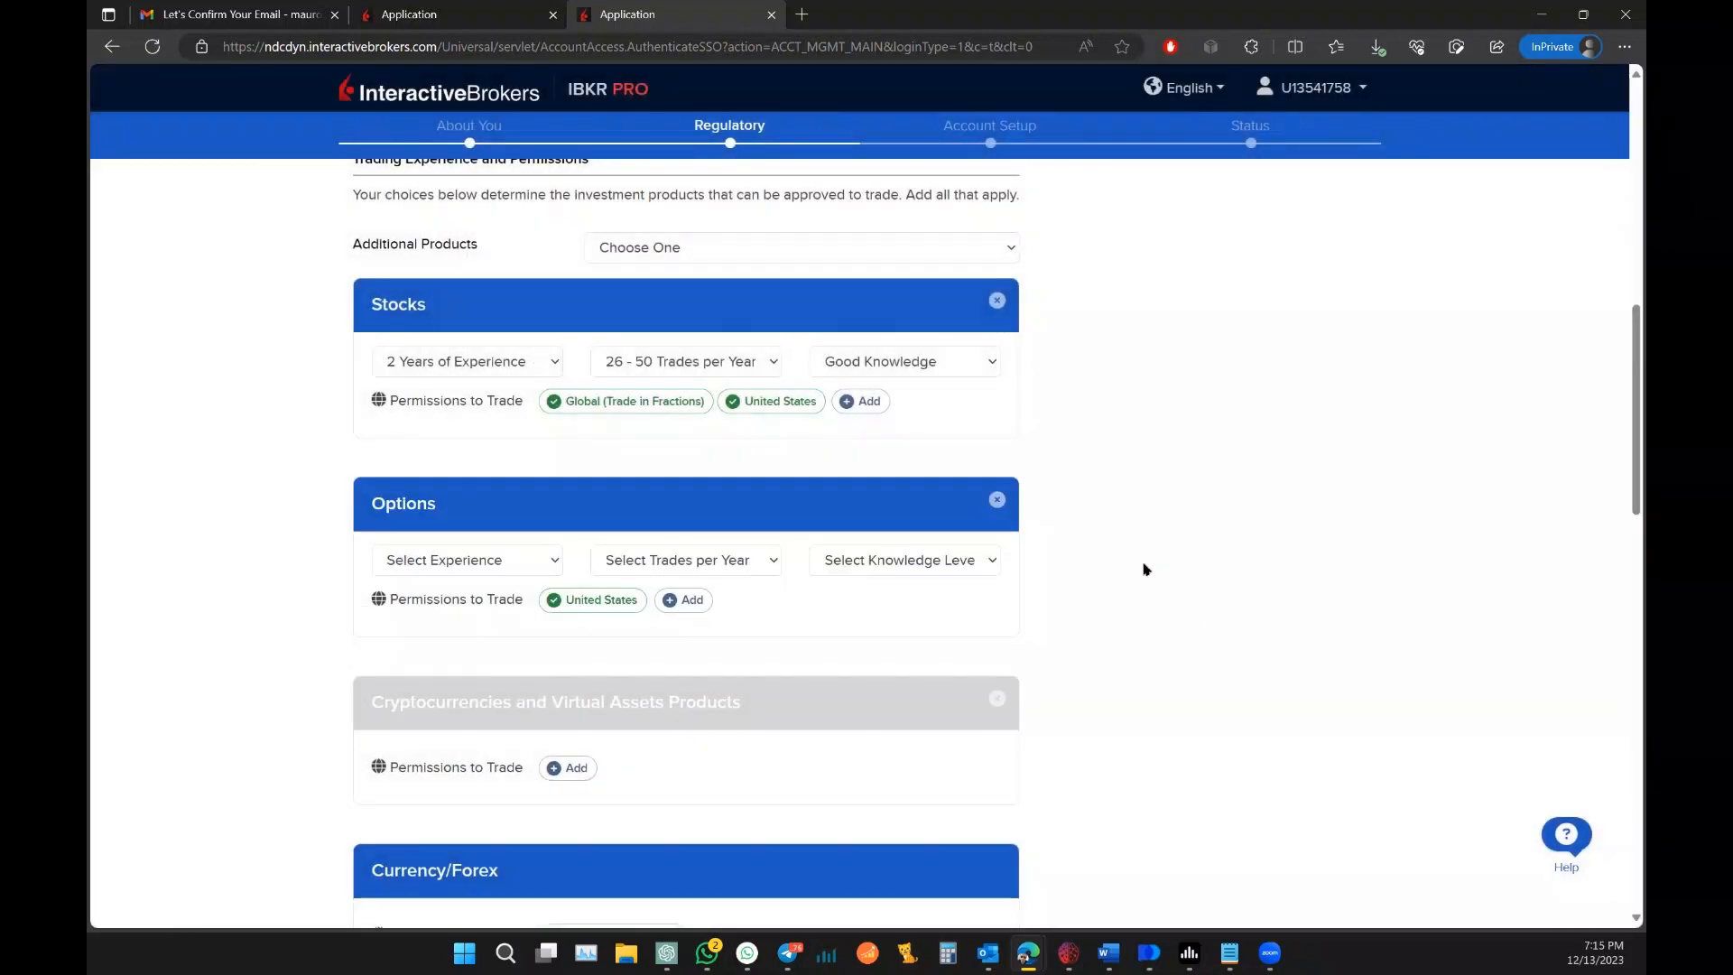
scroll(1143, 569, "down", 3)
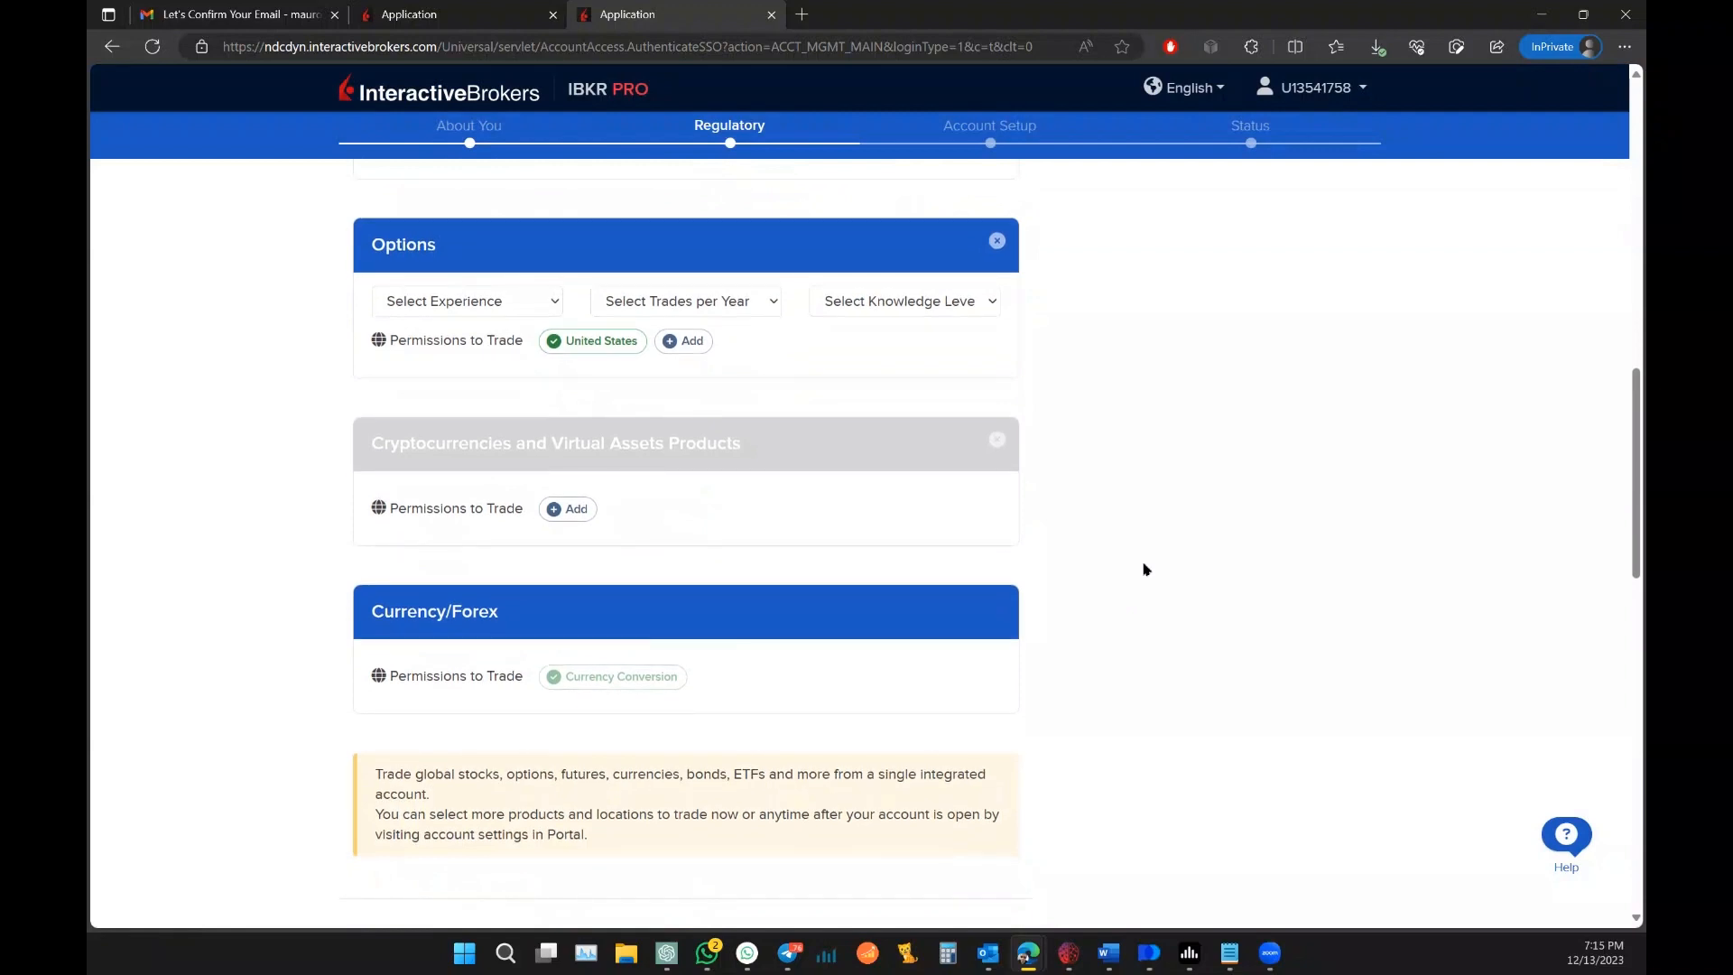
scroll(1143, 569, "down", 7)
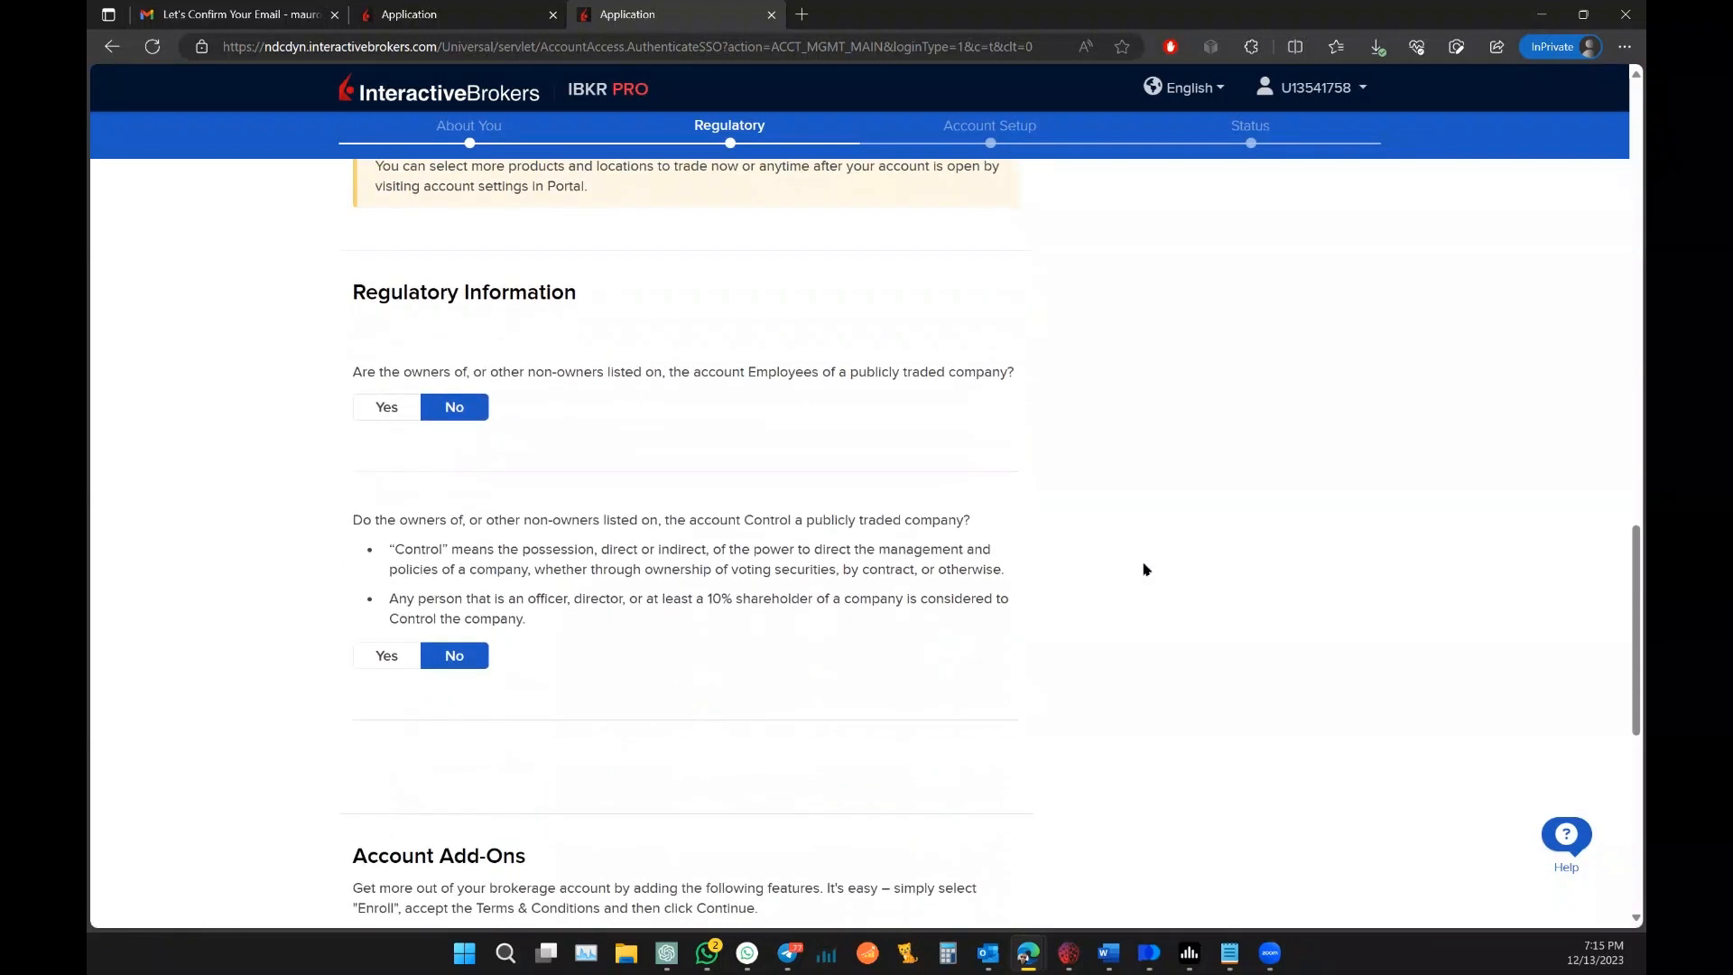
scroll(1111, 453, "down", 2)
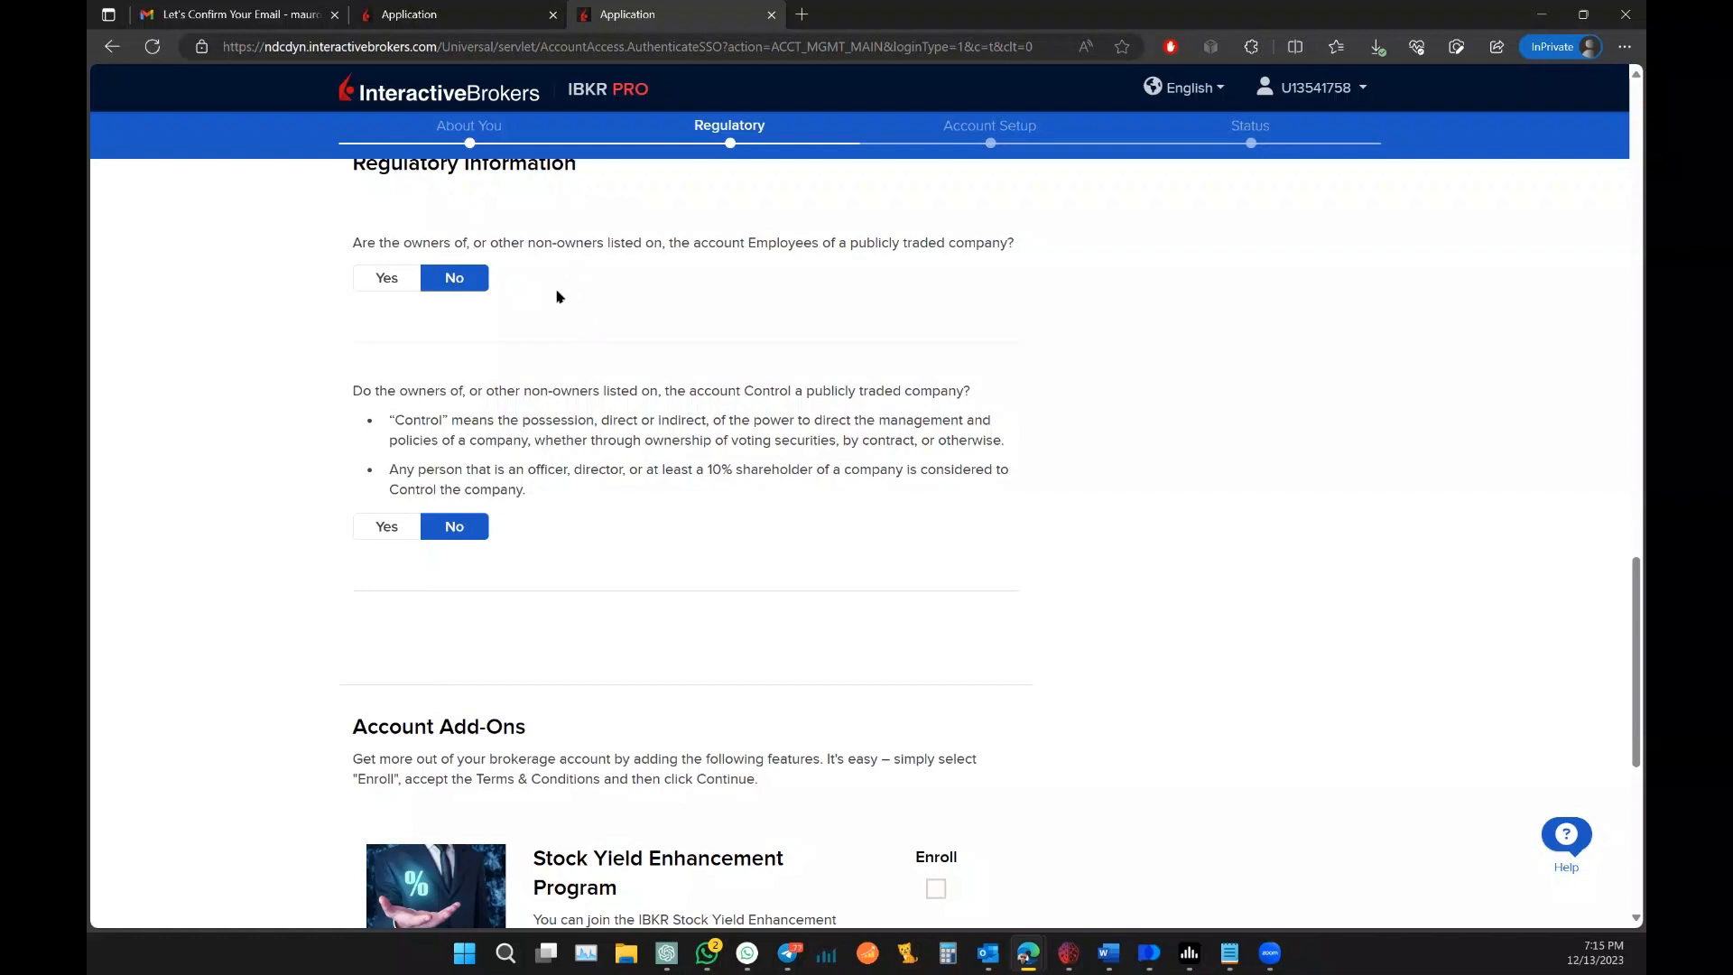
scroll(646, 364, "down", 7)
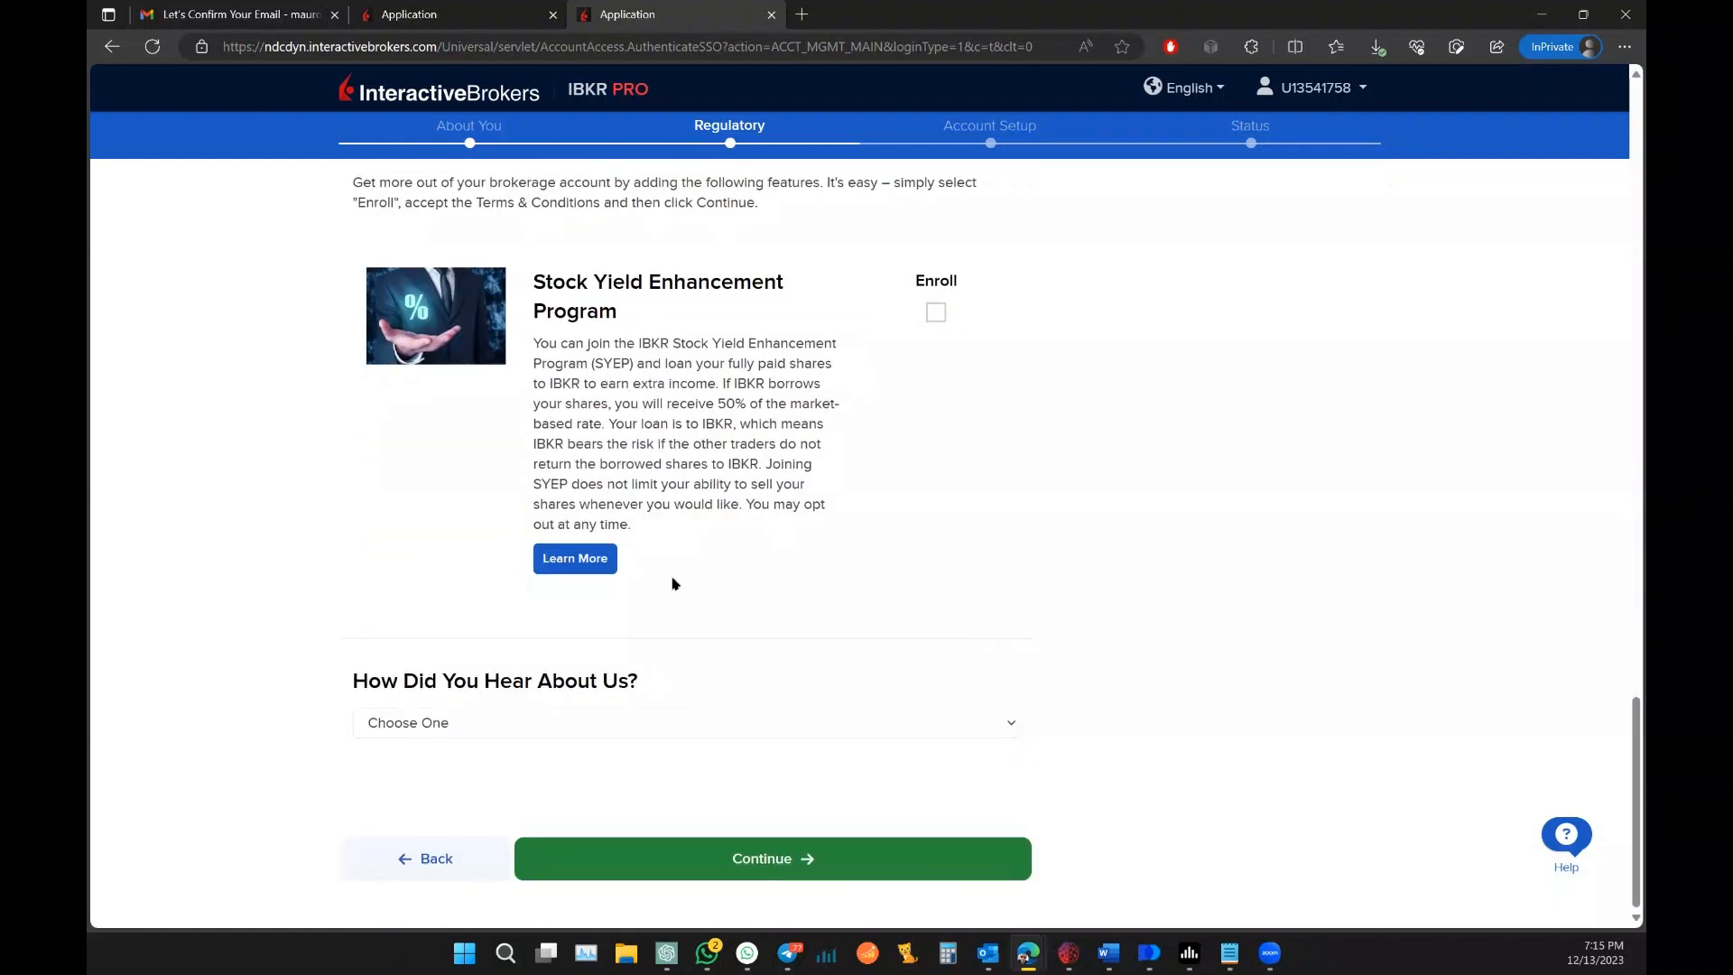
Step: Answer Search for how you heard about IBKR and submit the form
left_click(665, 722)
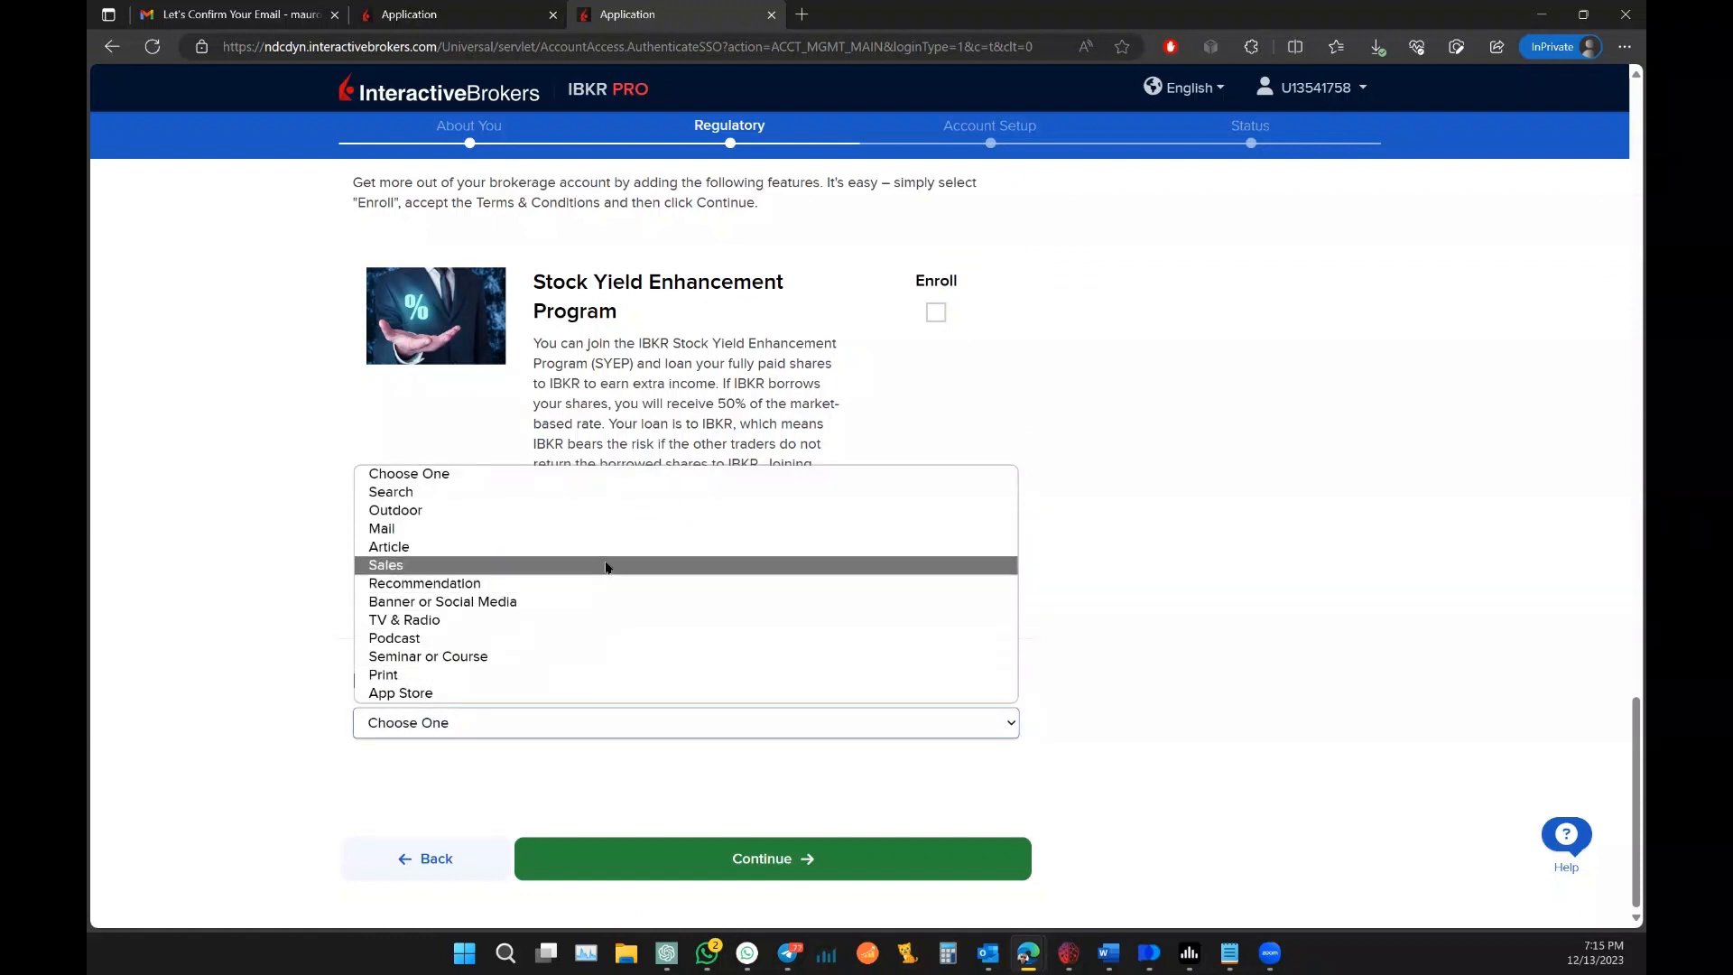
left_click(574, 493)
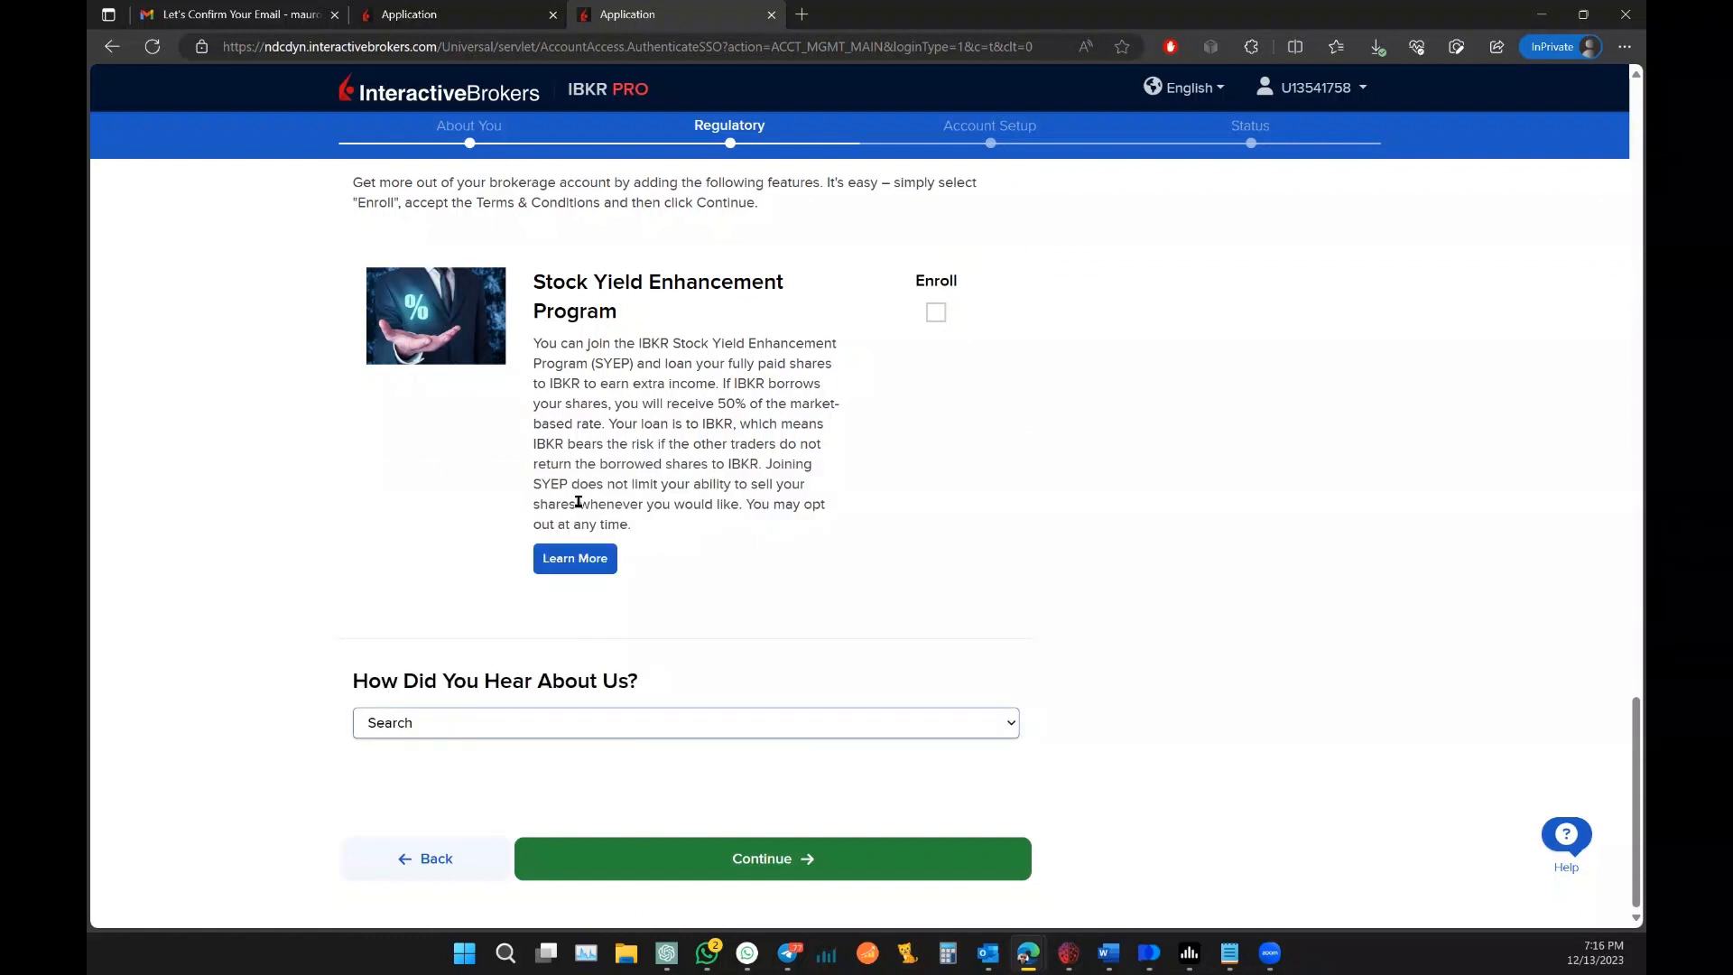
left_click(766, 853)
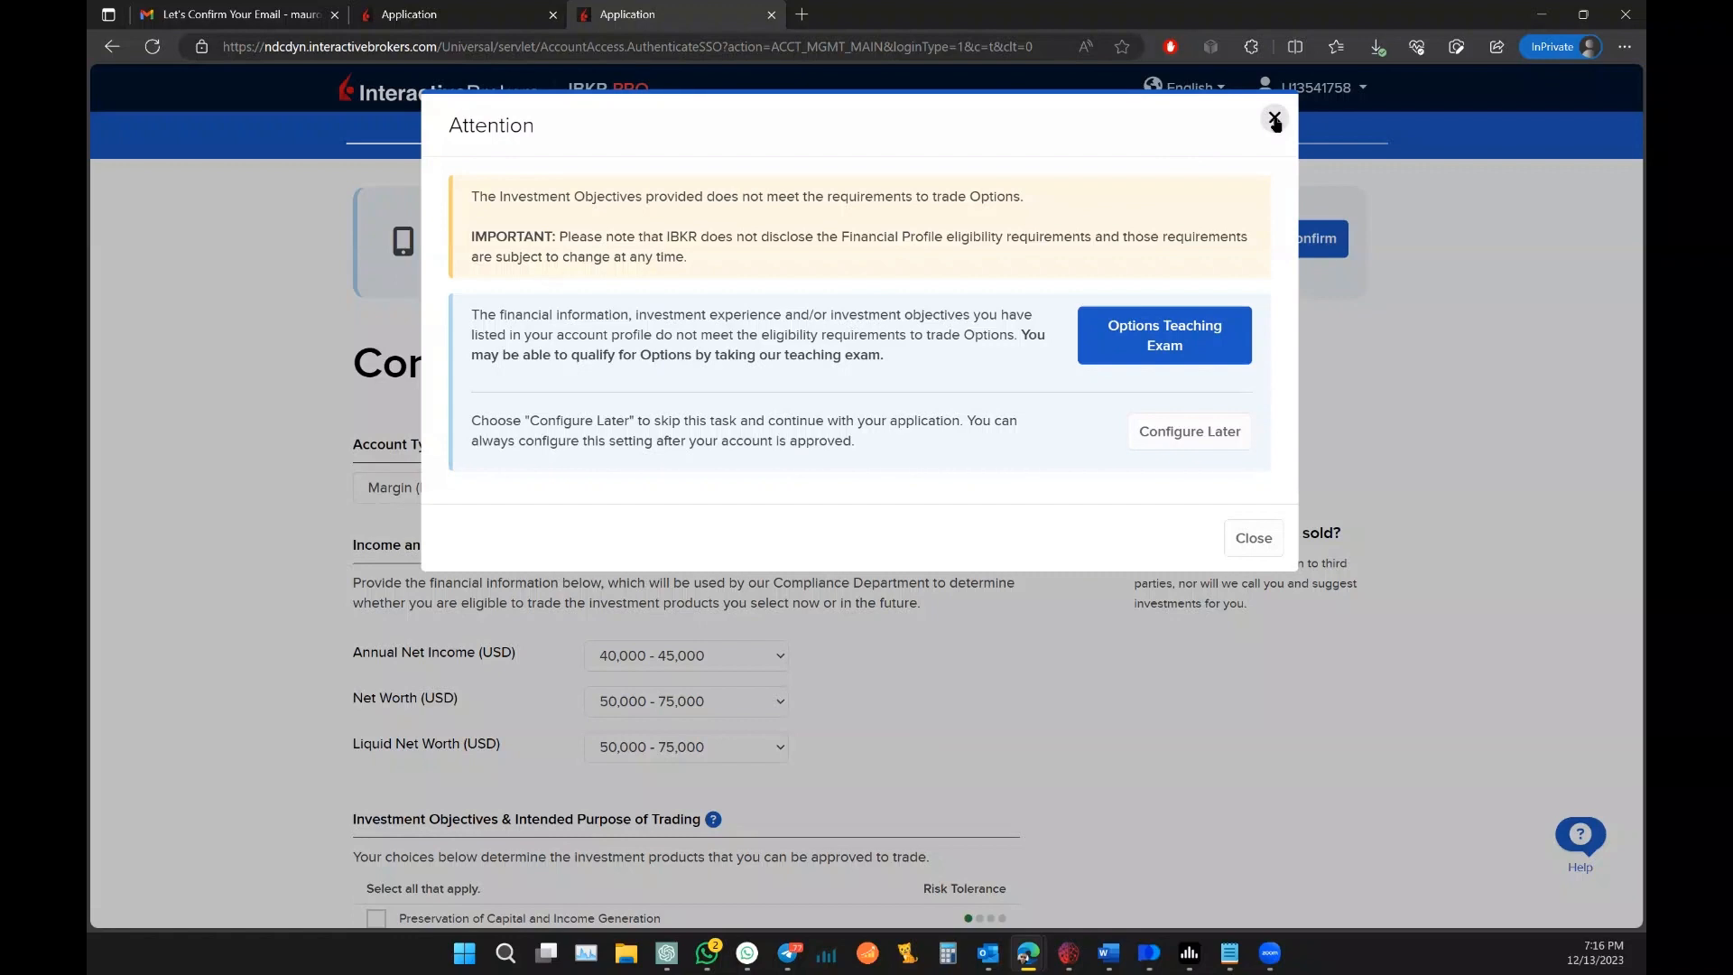
Step: After the Options warning, switch the account type from Margin to Cash and resubmit
left_click(1274, 120)
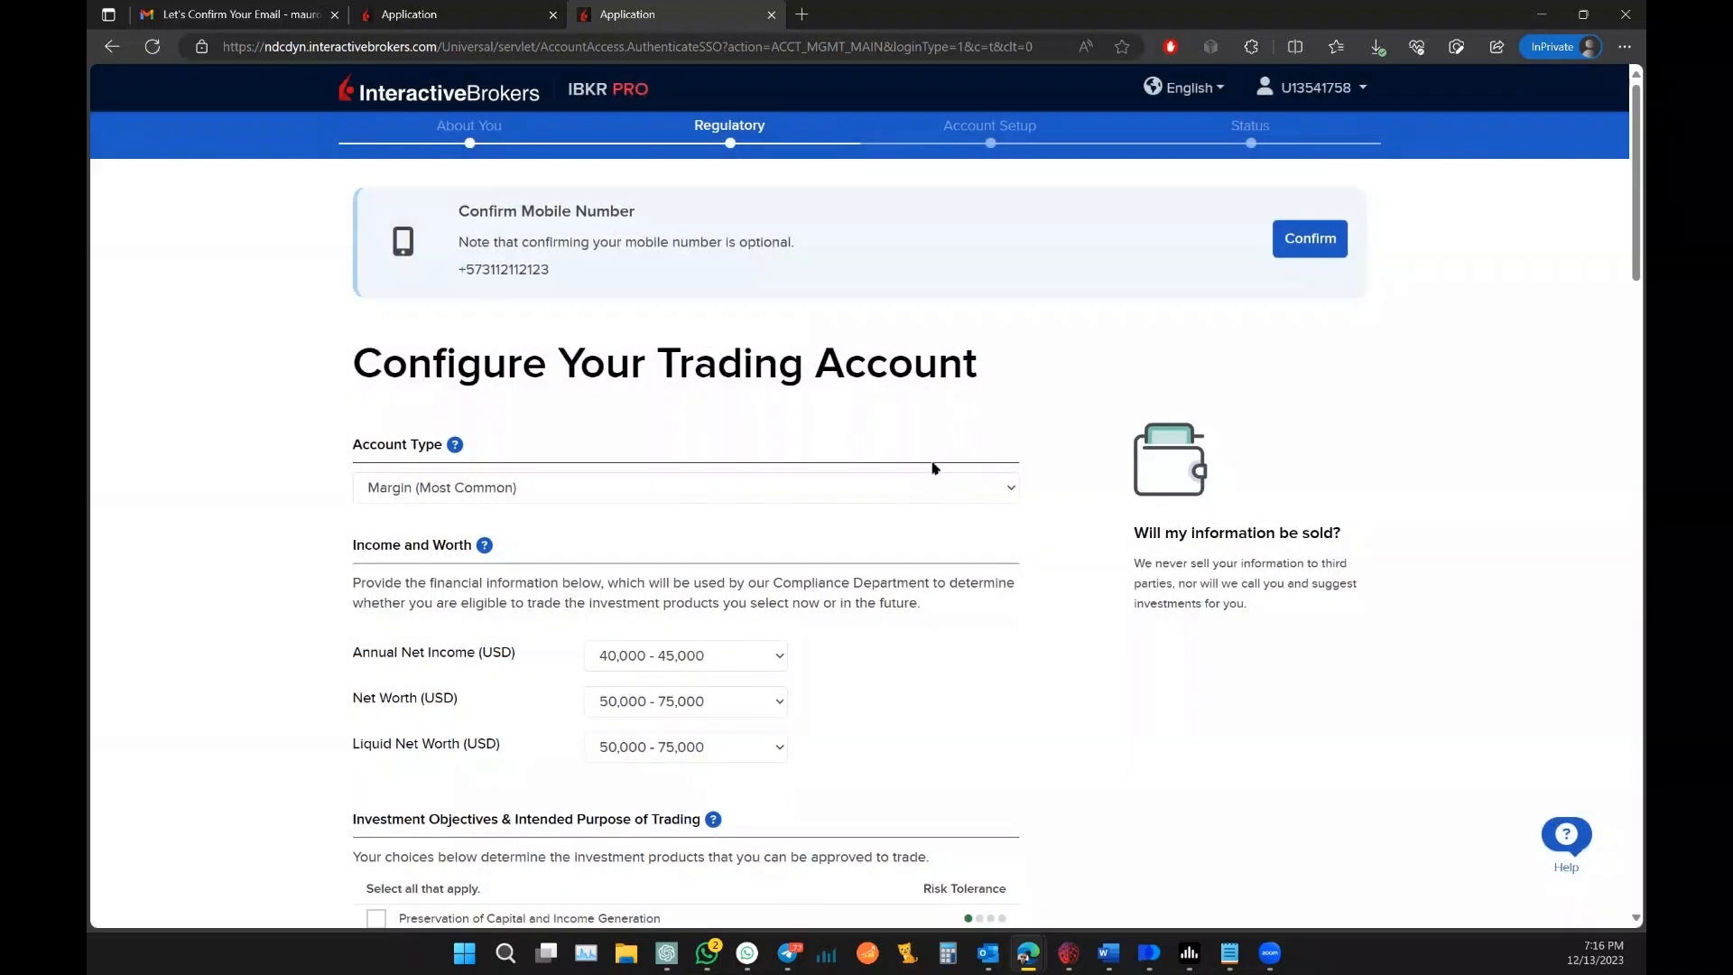
left_click(929, 488)
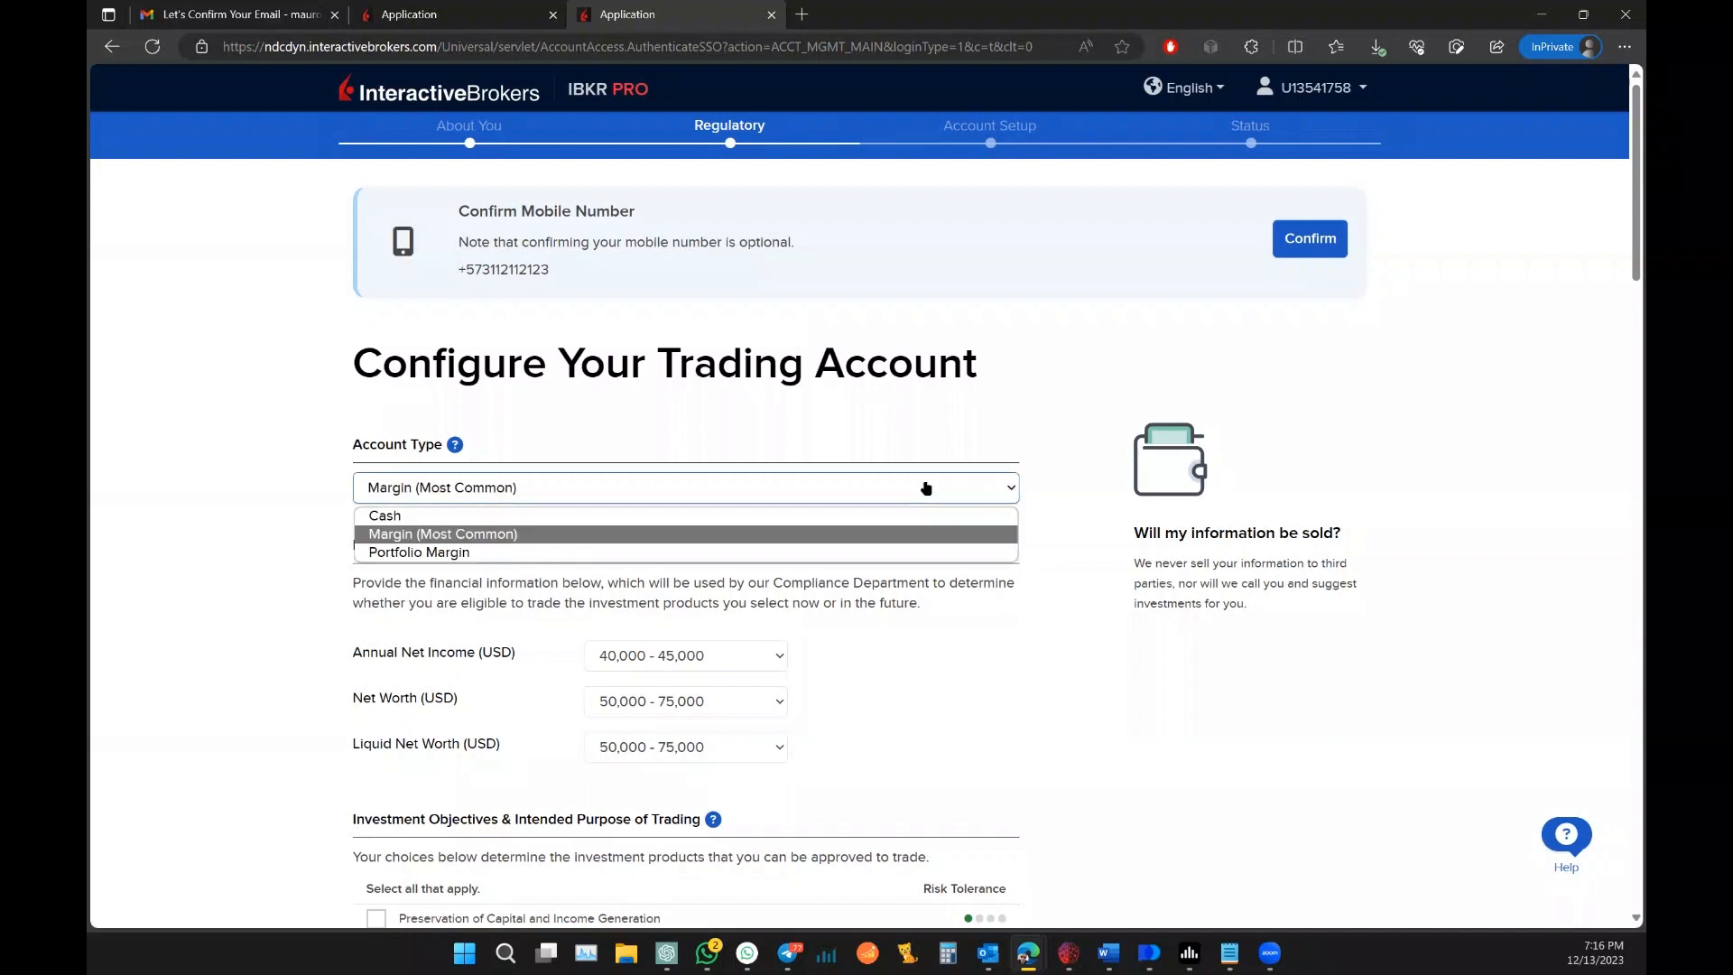
left_click(751, 516)
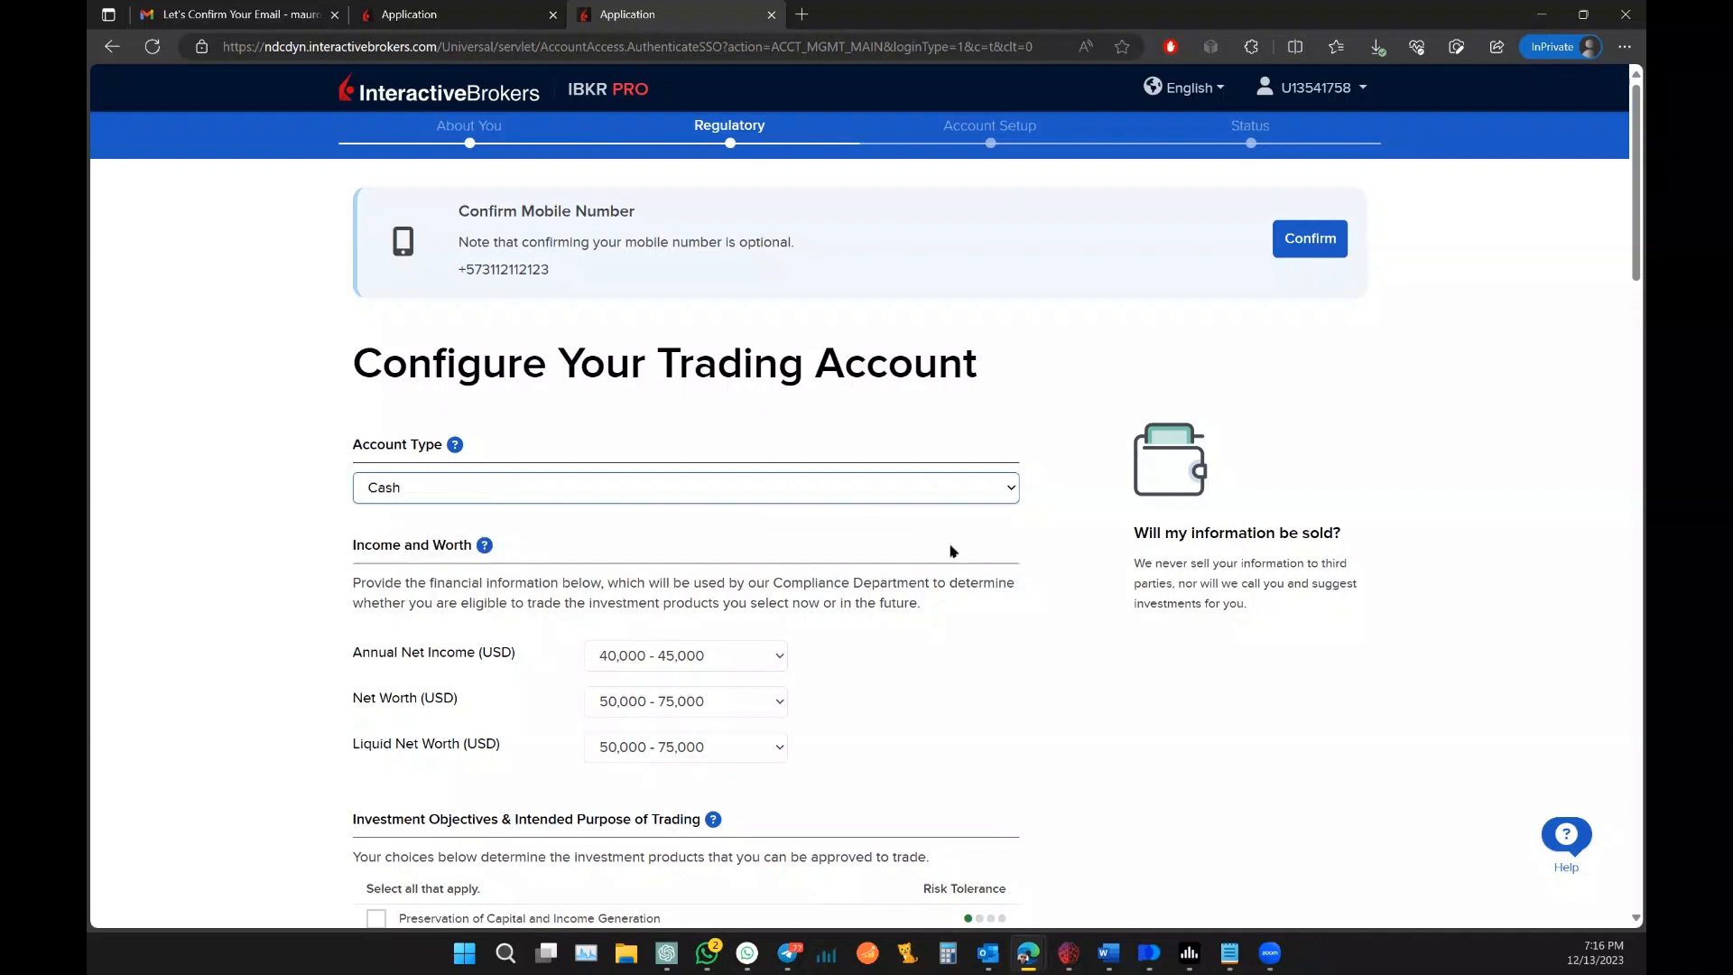
scroll(1013, 542, "down", 14)
scroll(1075, 545, "up", 5)
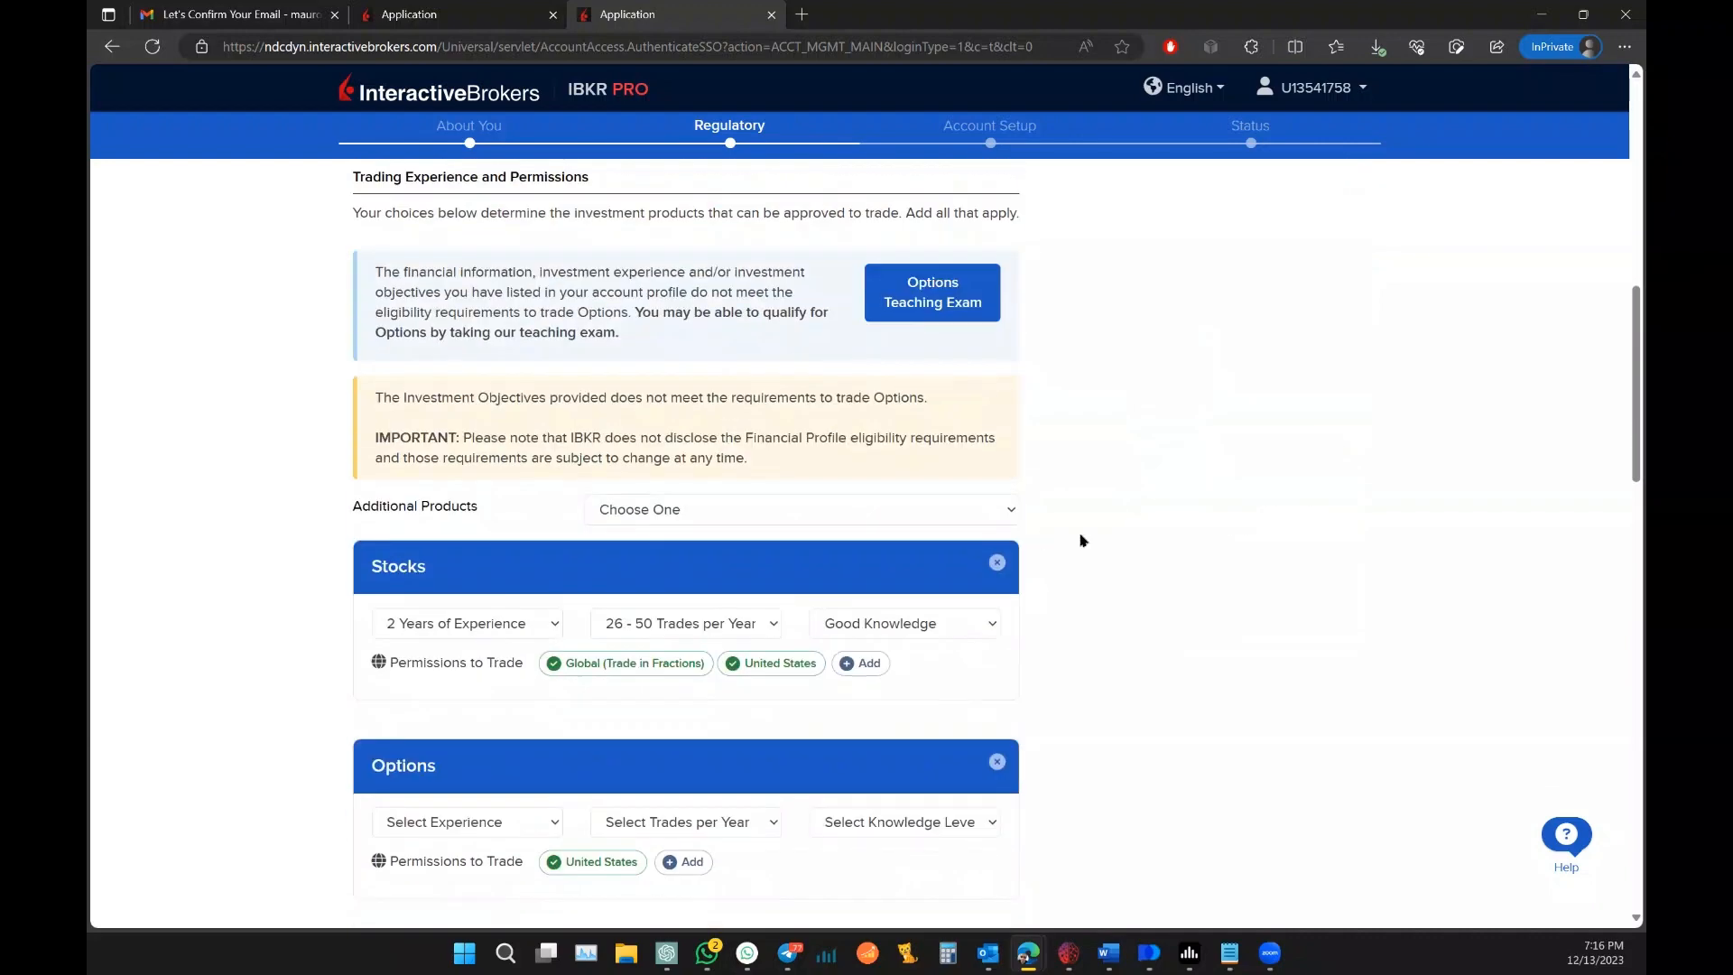
scroll(1075, 546, "down", 15)
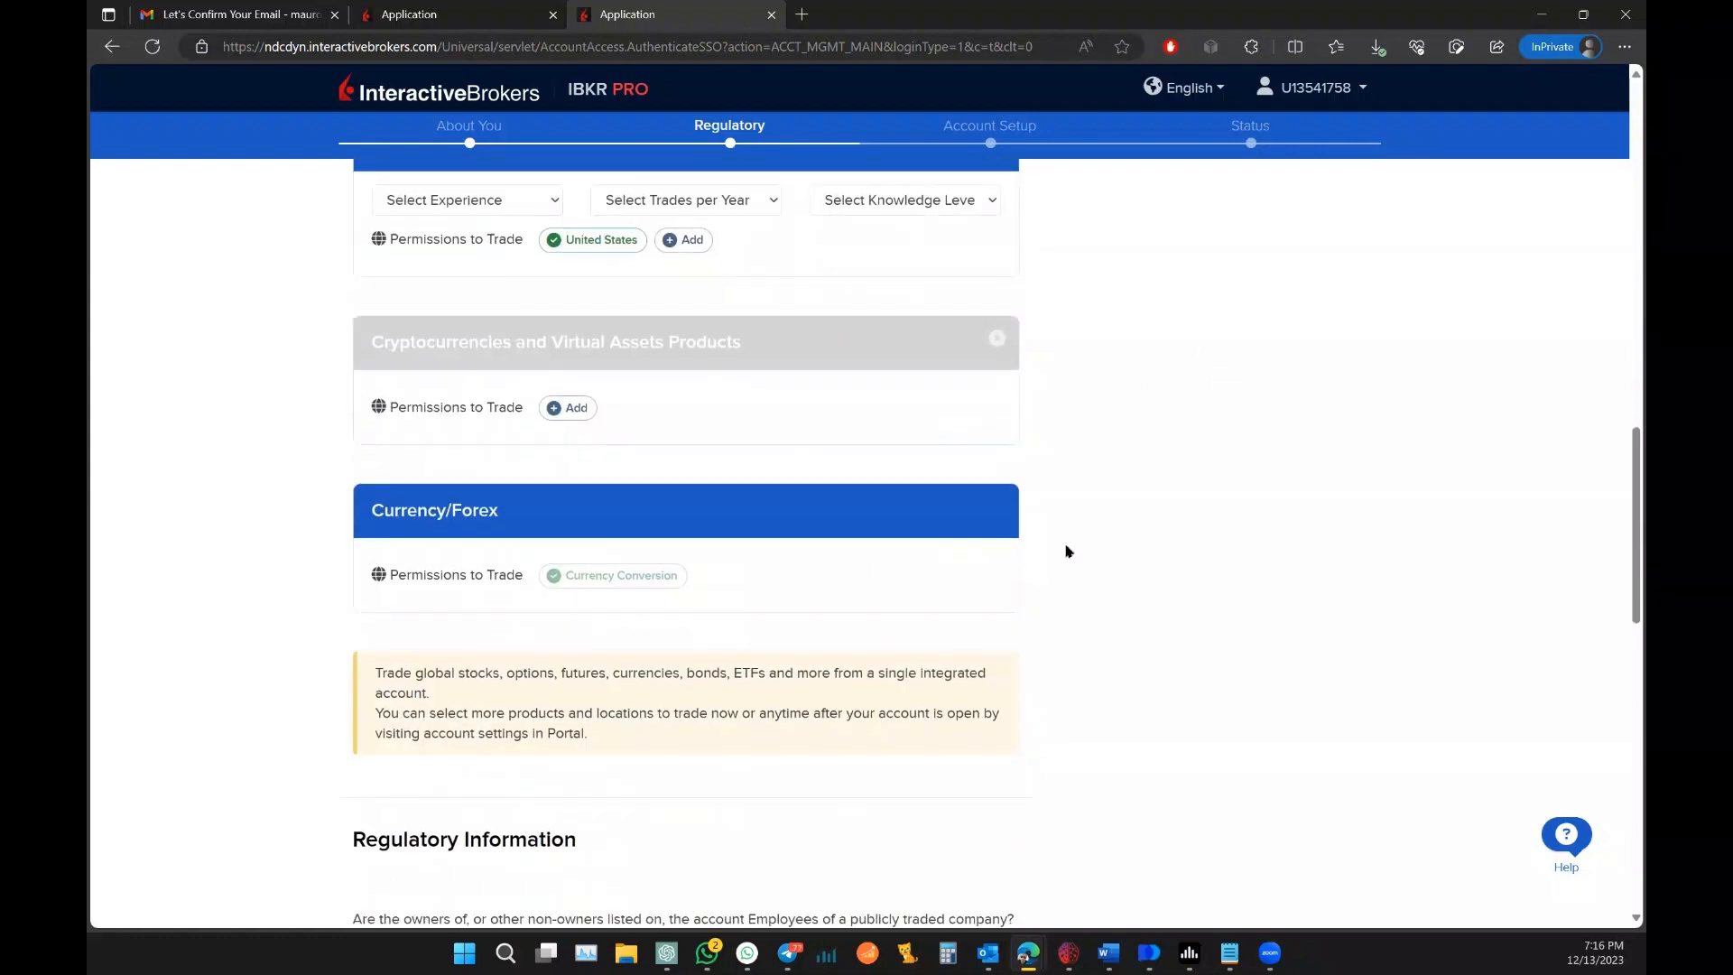
scroll(1067, 551, "down", 3)
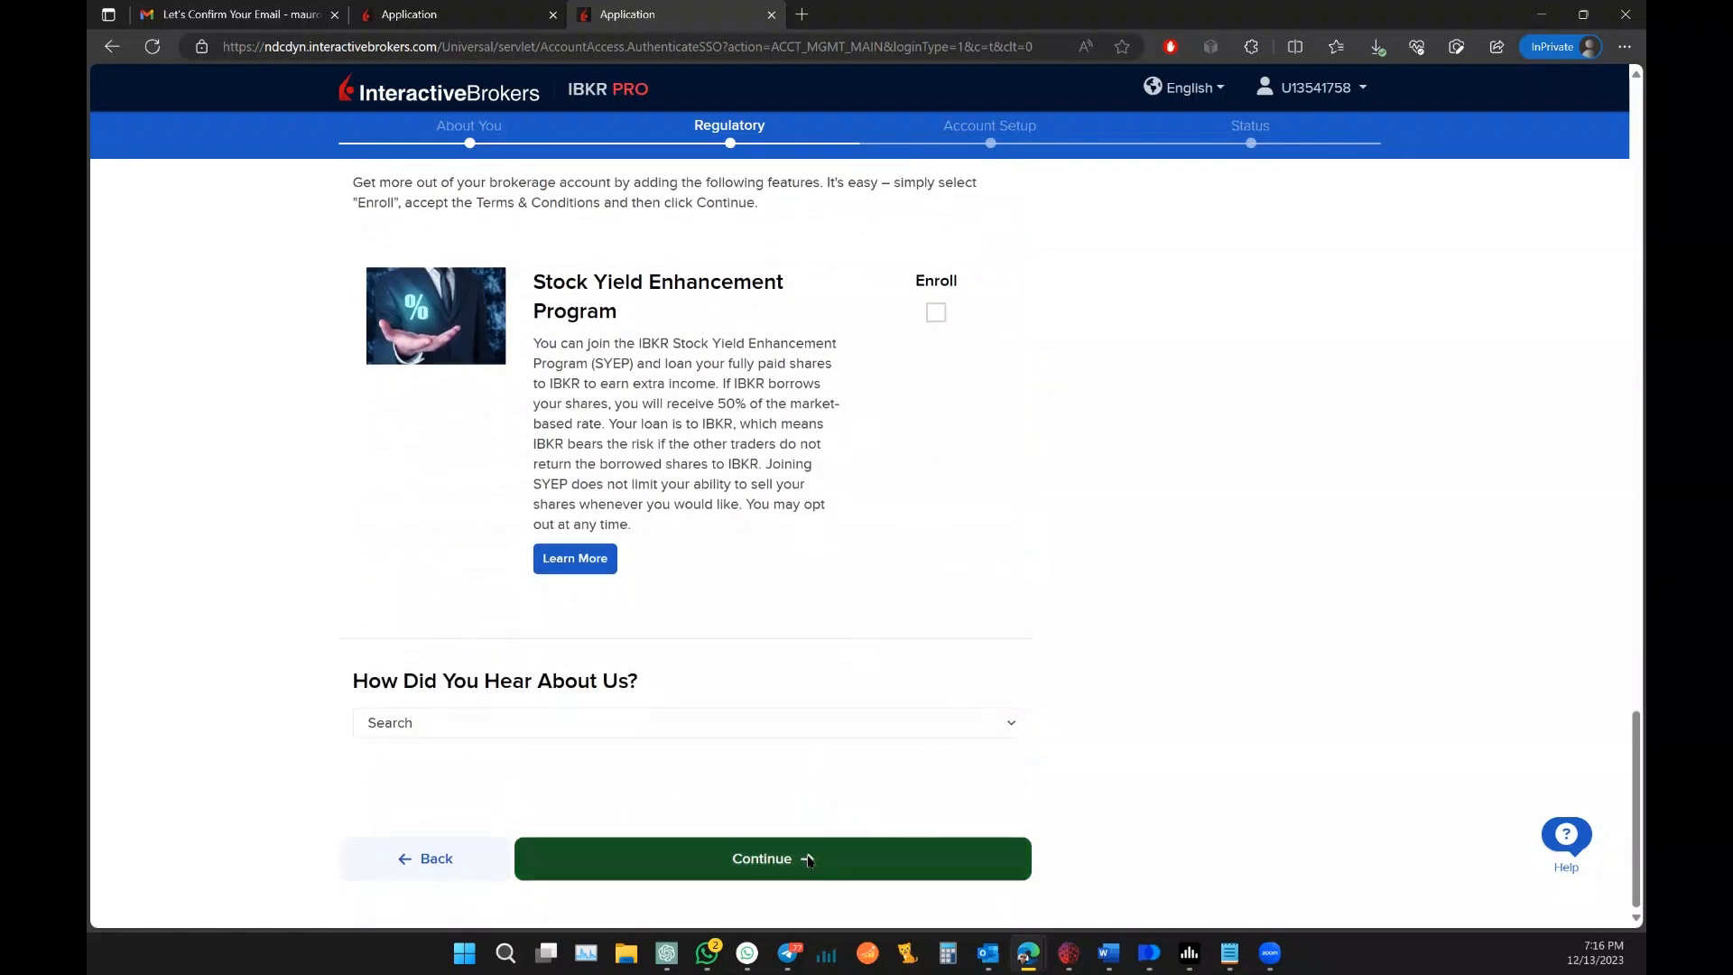
left_click(810, 859)
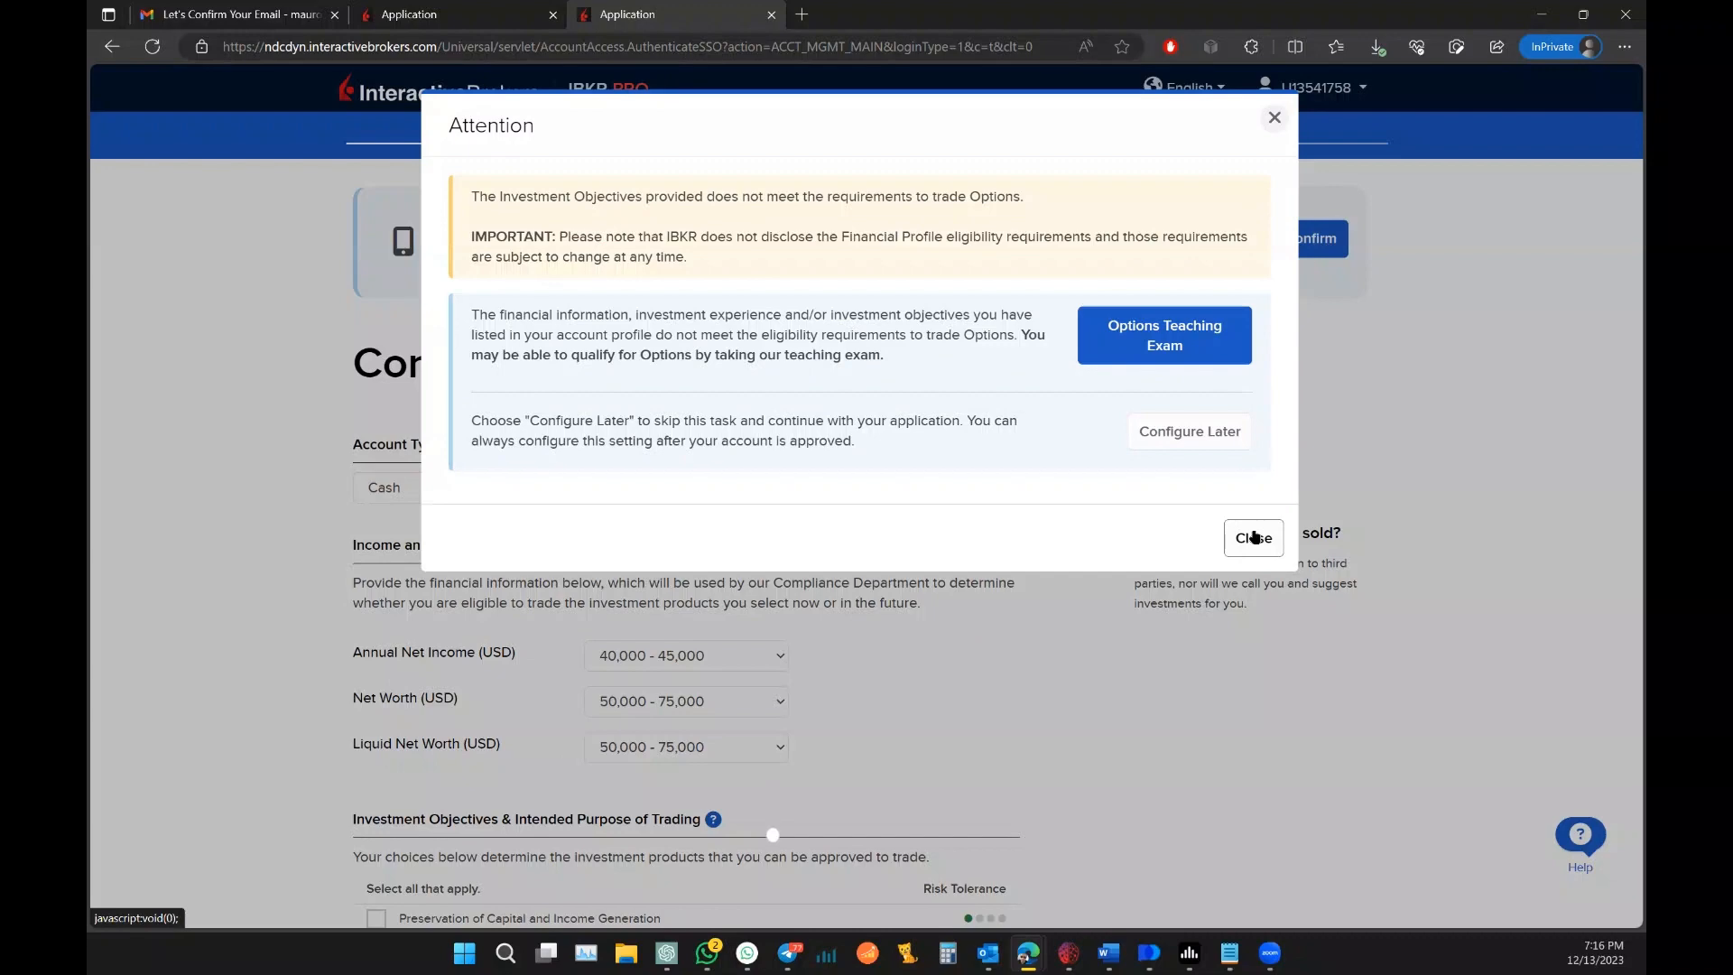
Step: Close the Options warning and raise annual net income to 50,000 - 100,000
left_click(1254, 537)
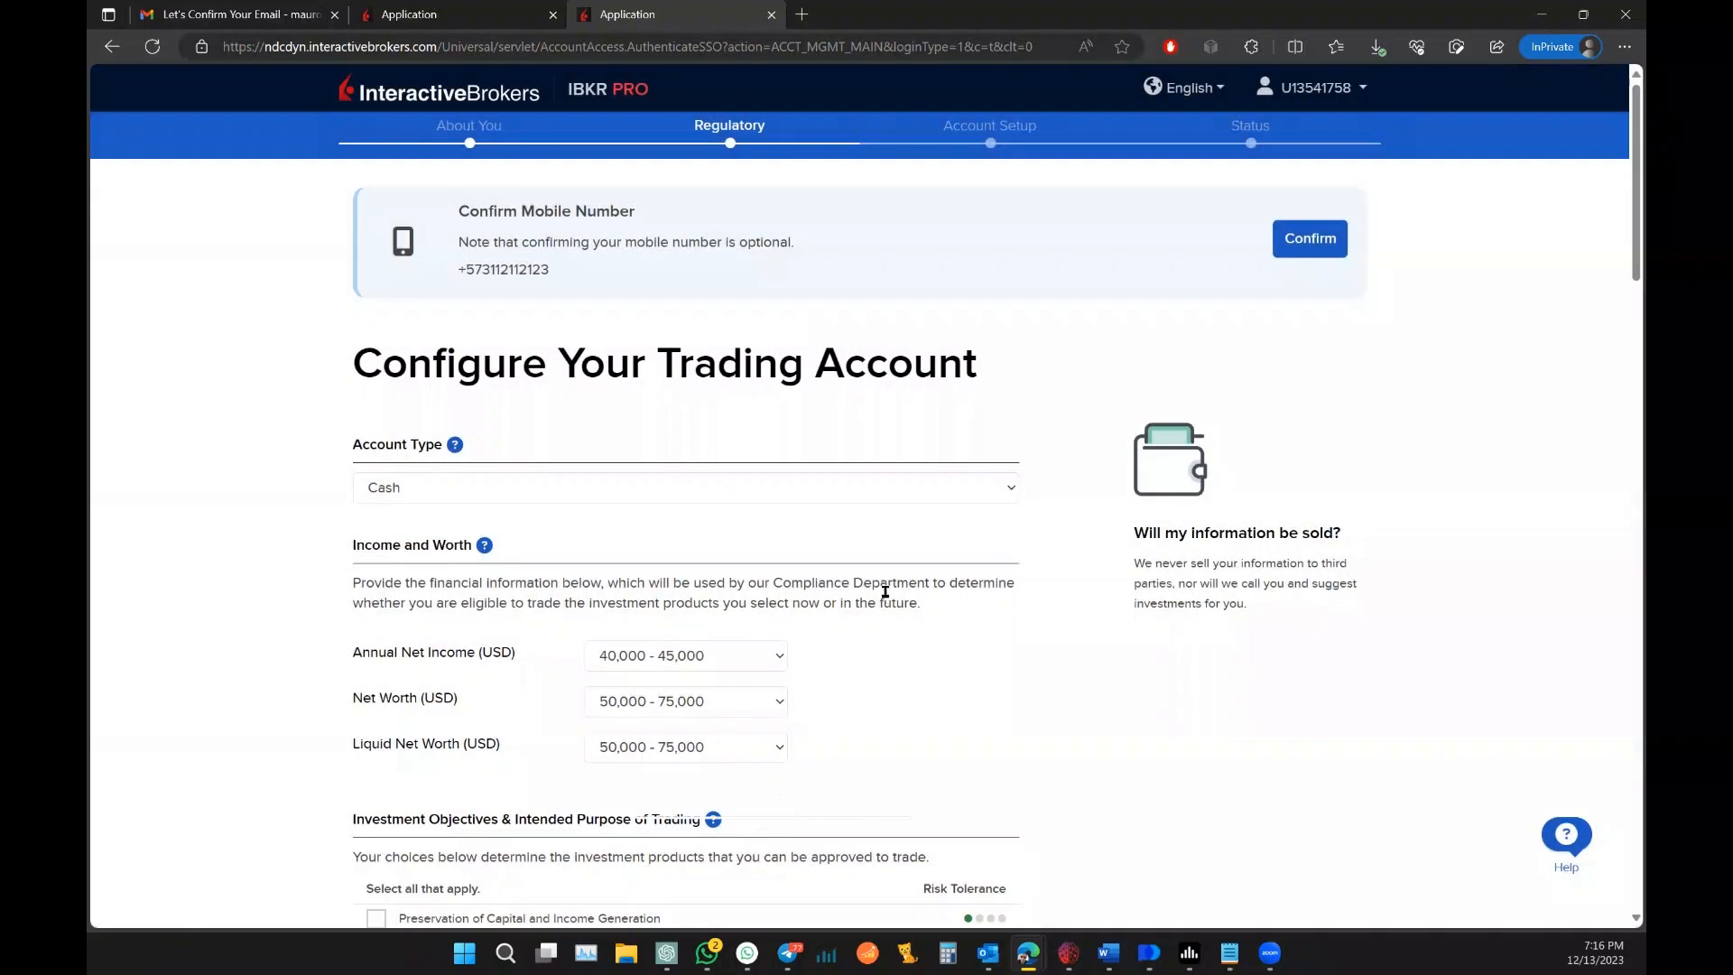
scroll(885, 599, "down", 4)
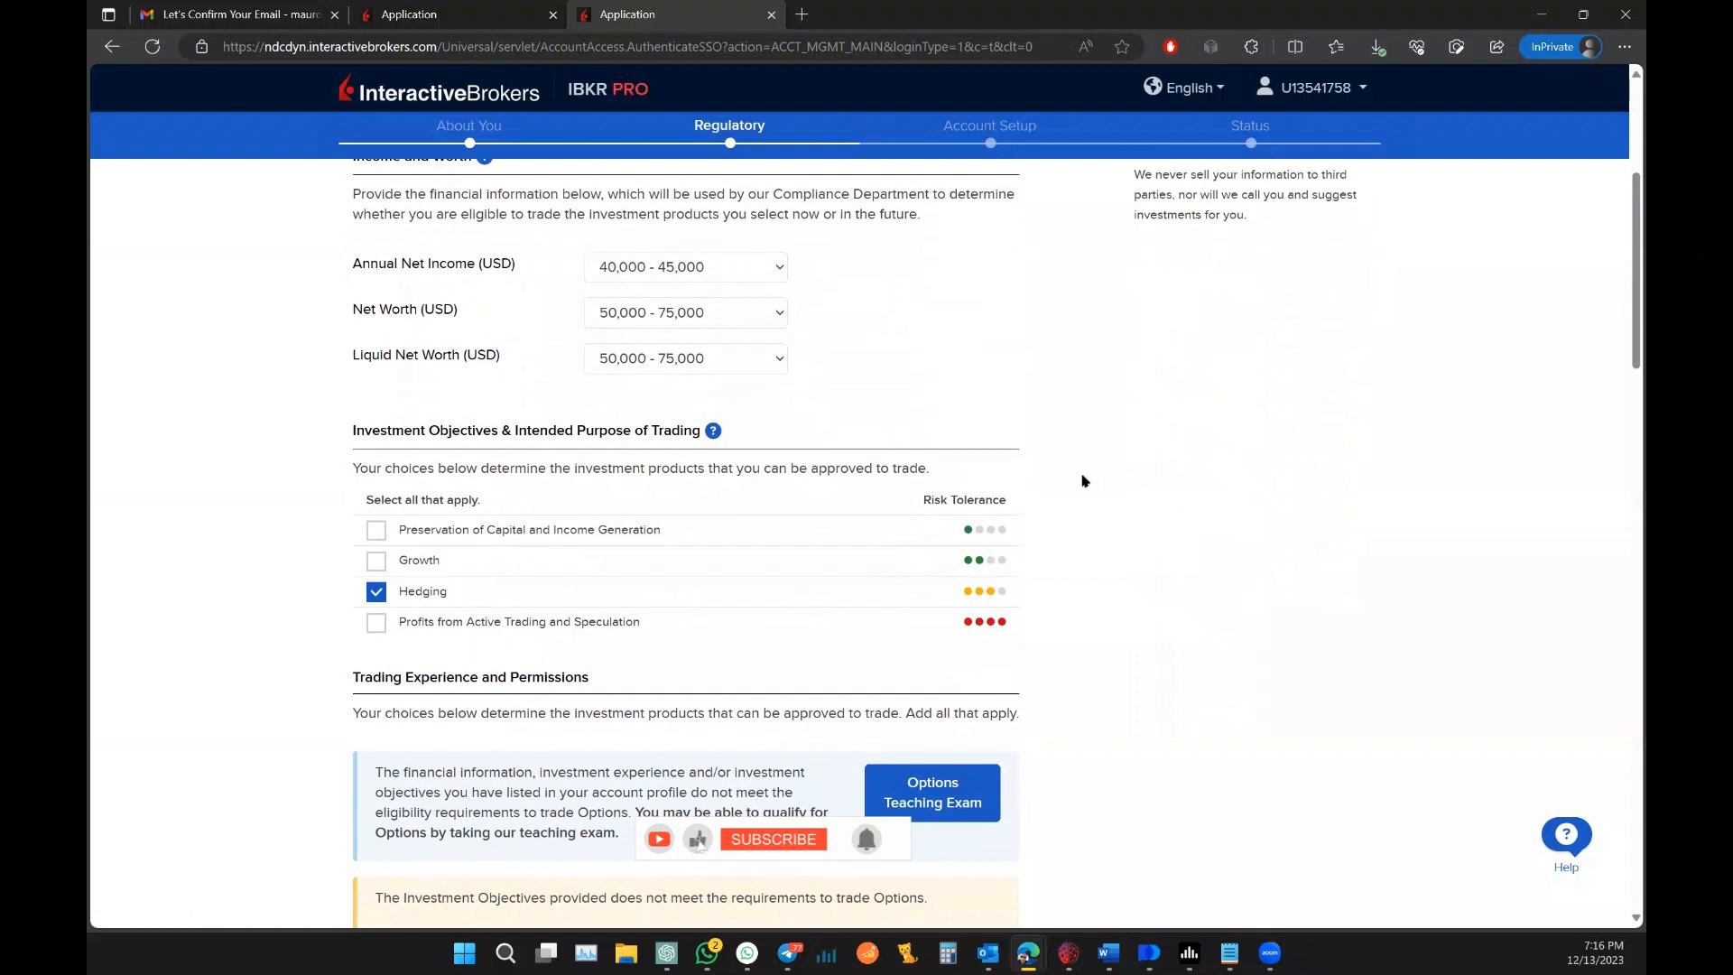
scroll(1038, 471, "up", 1)
left_click(769, 399)
key("Down")
key("Down")
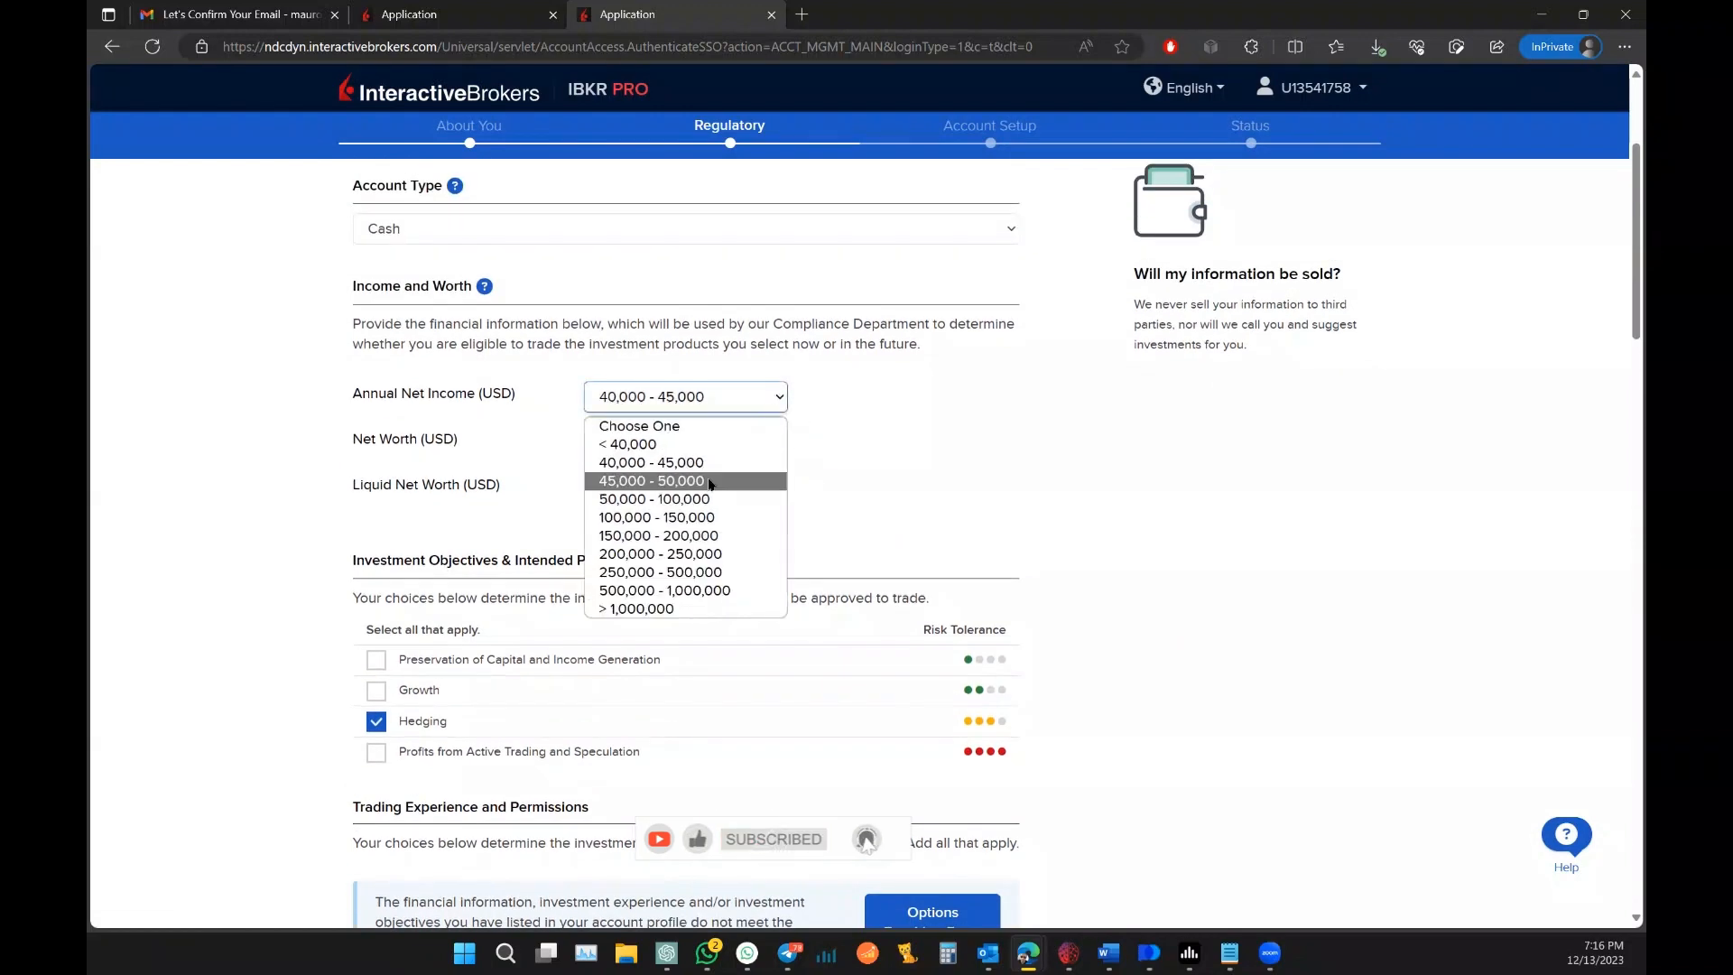
key("Return")
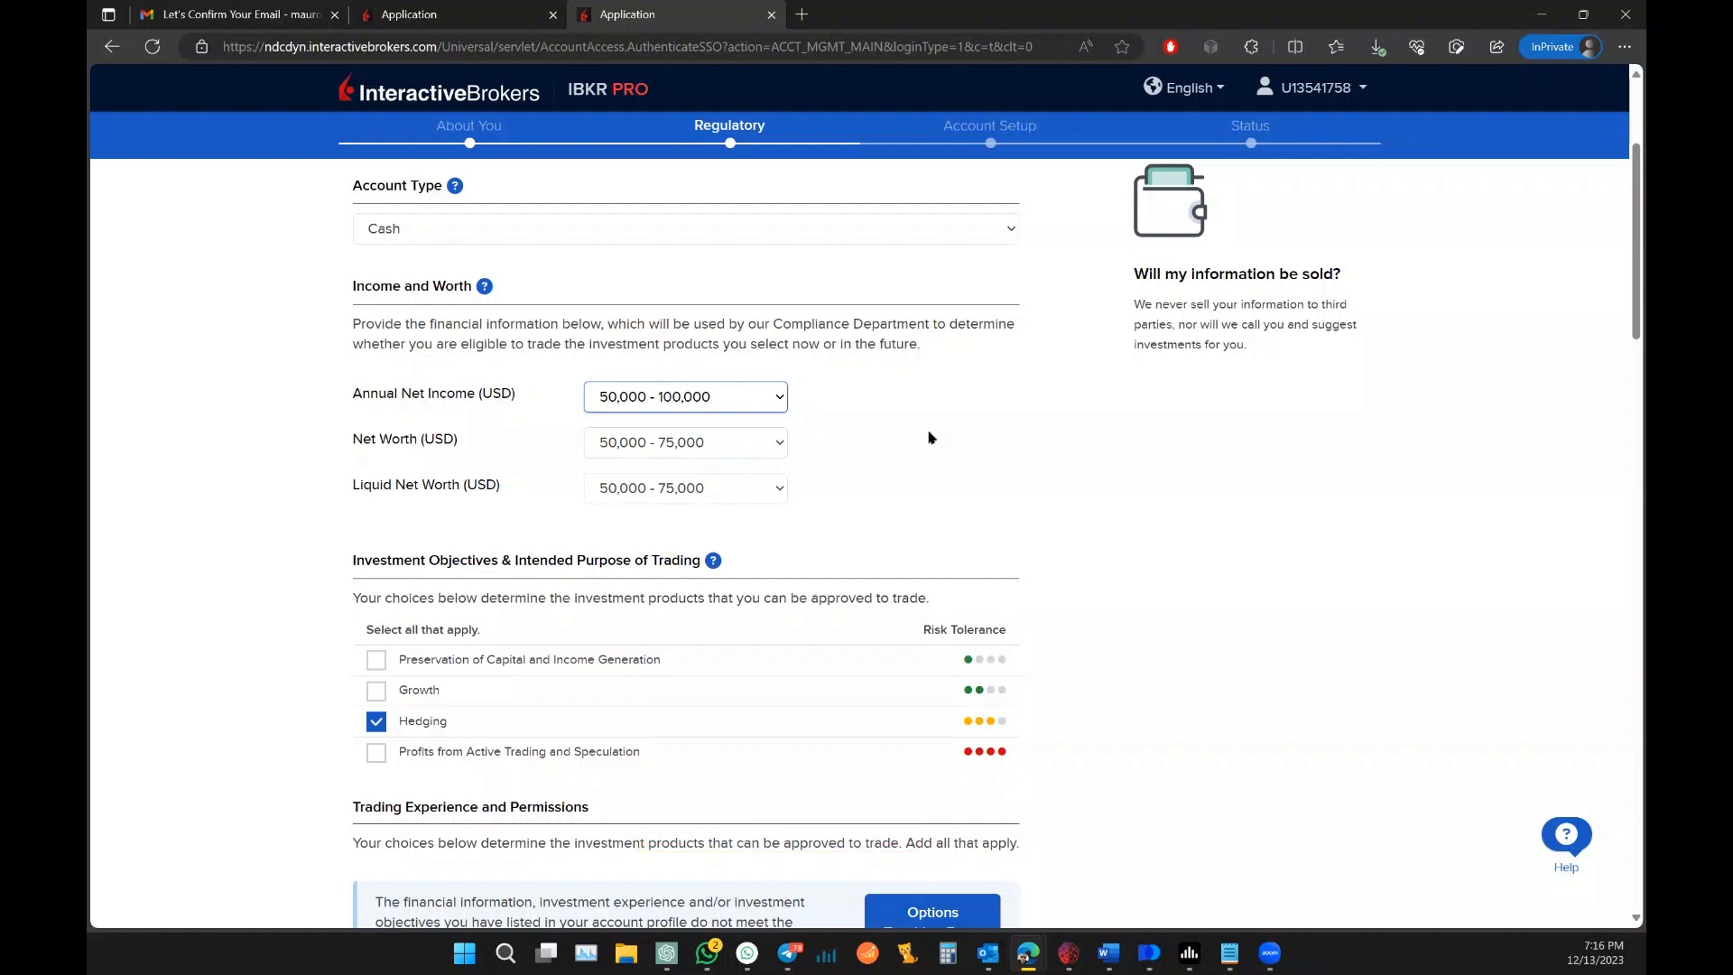
Step: Give Options 2 Years of Experience, 26 - 50 Trades per Year and Good Knowledge
scroll(1014, 430, "down", 4)
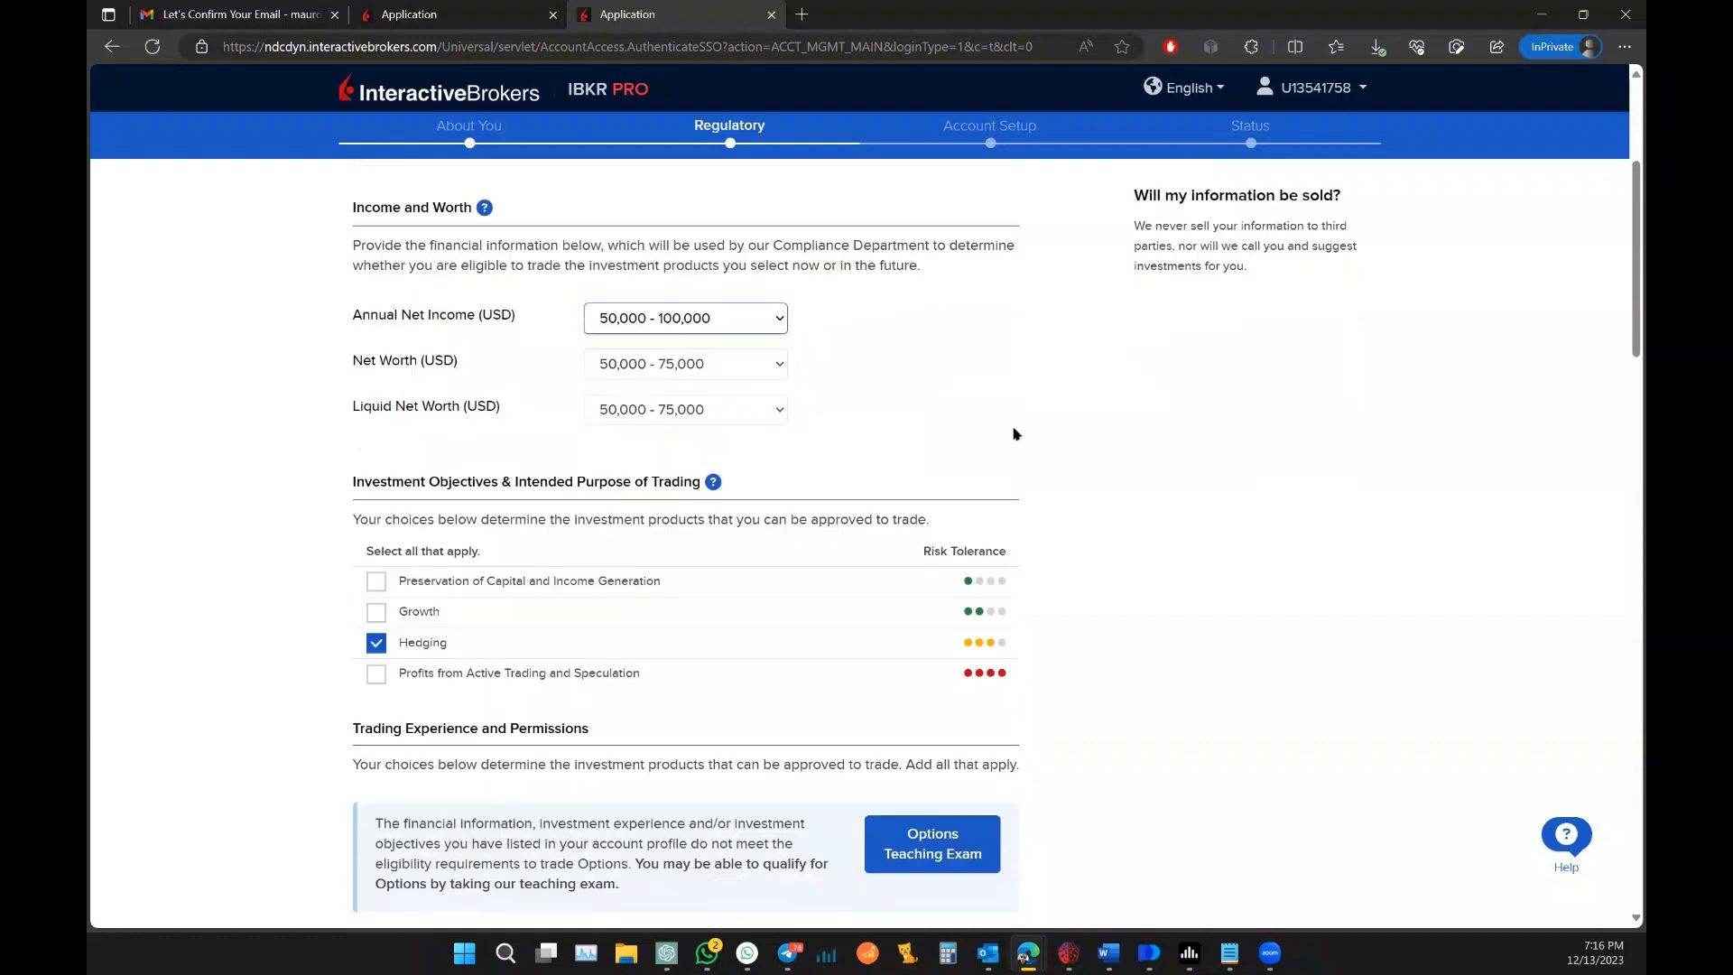
scroll(1100, 442, "down", 3)
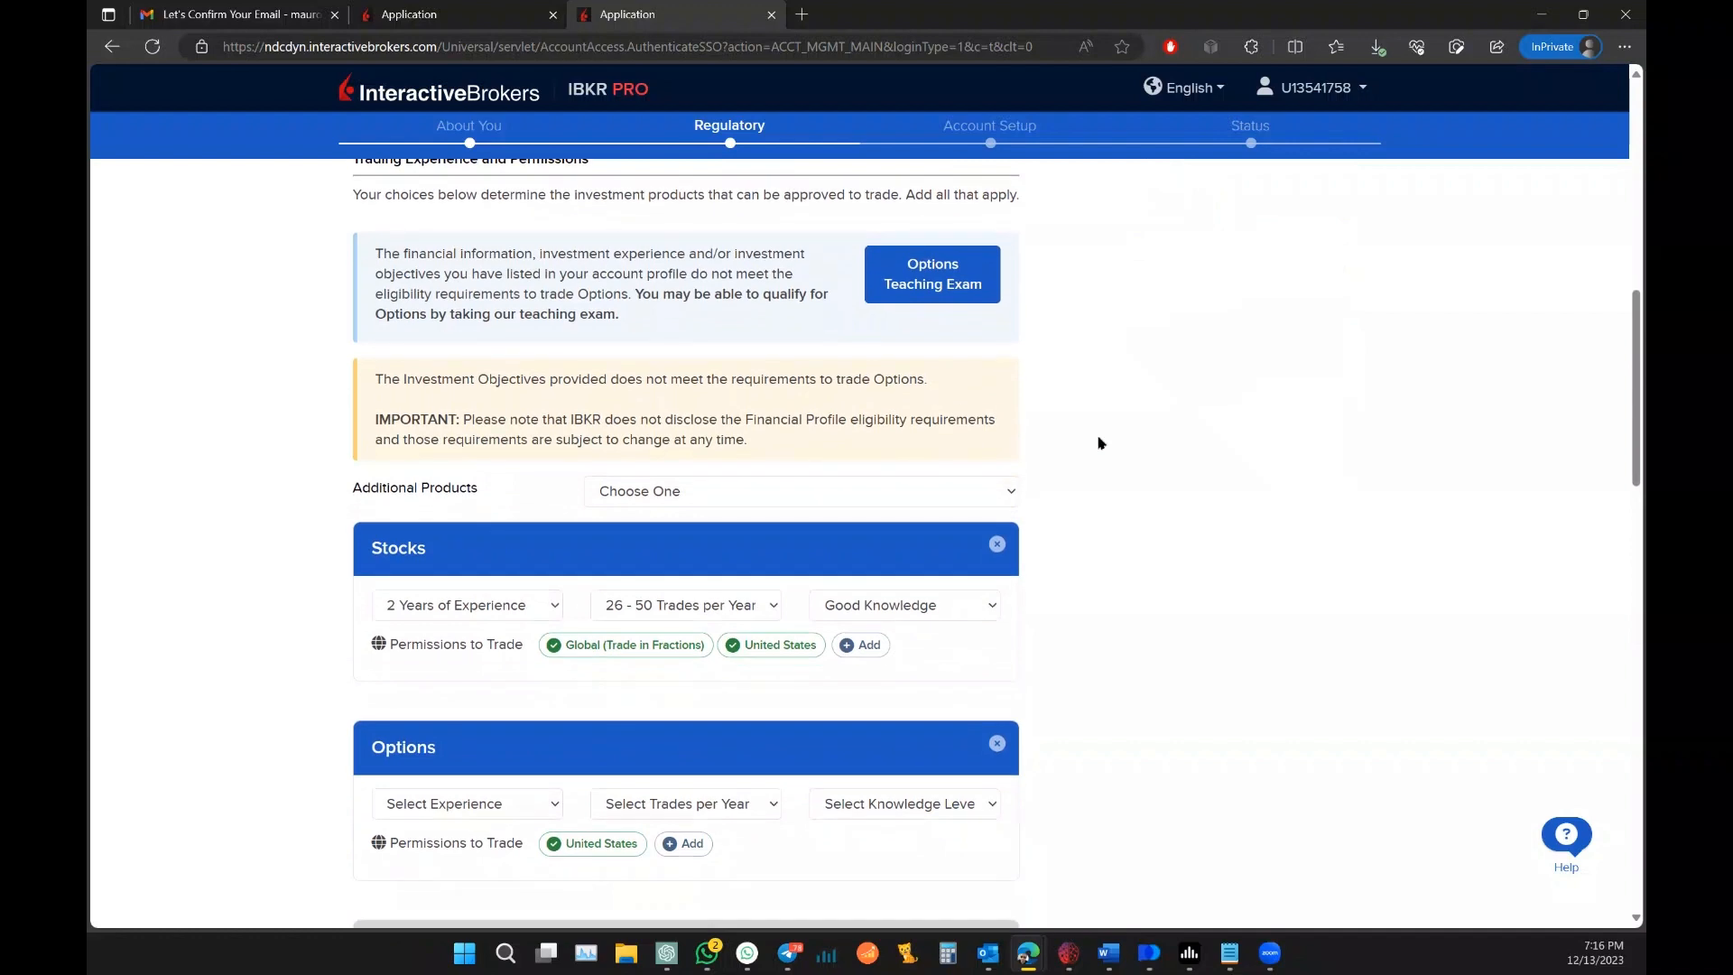
scroll(1099, 442, "down", 1)
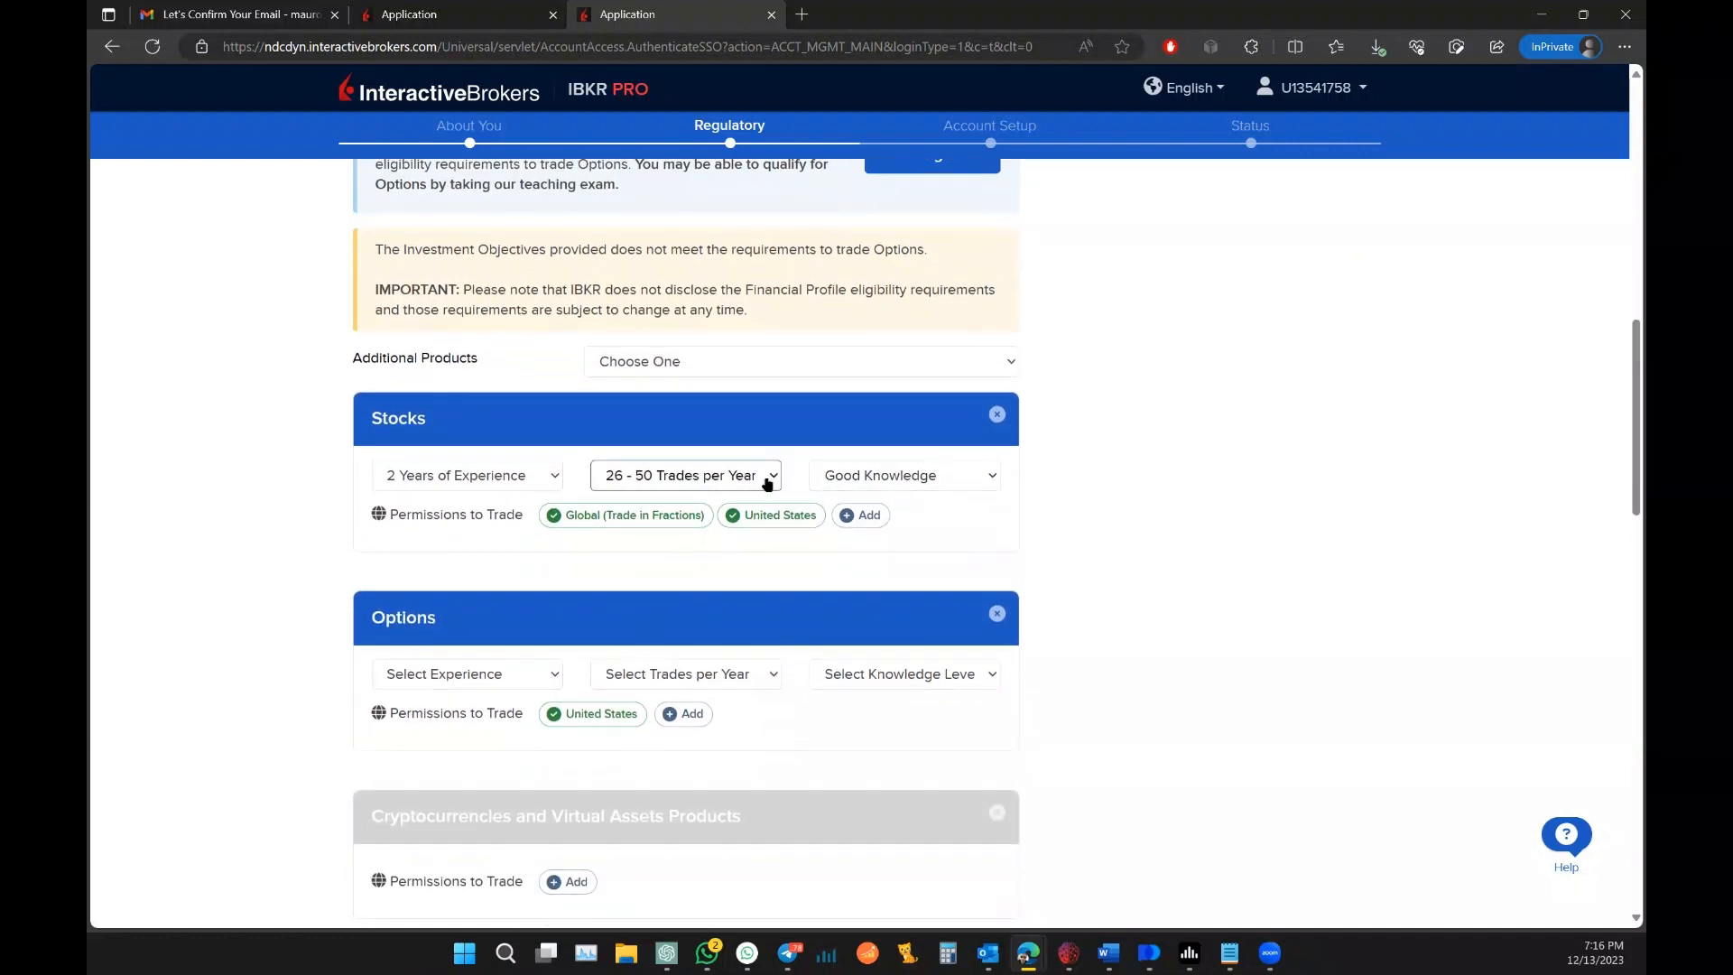
left_click(516, 677)
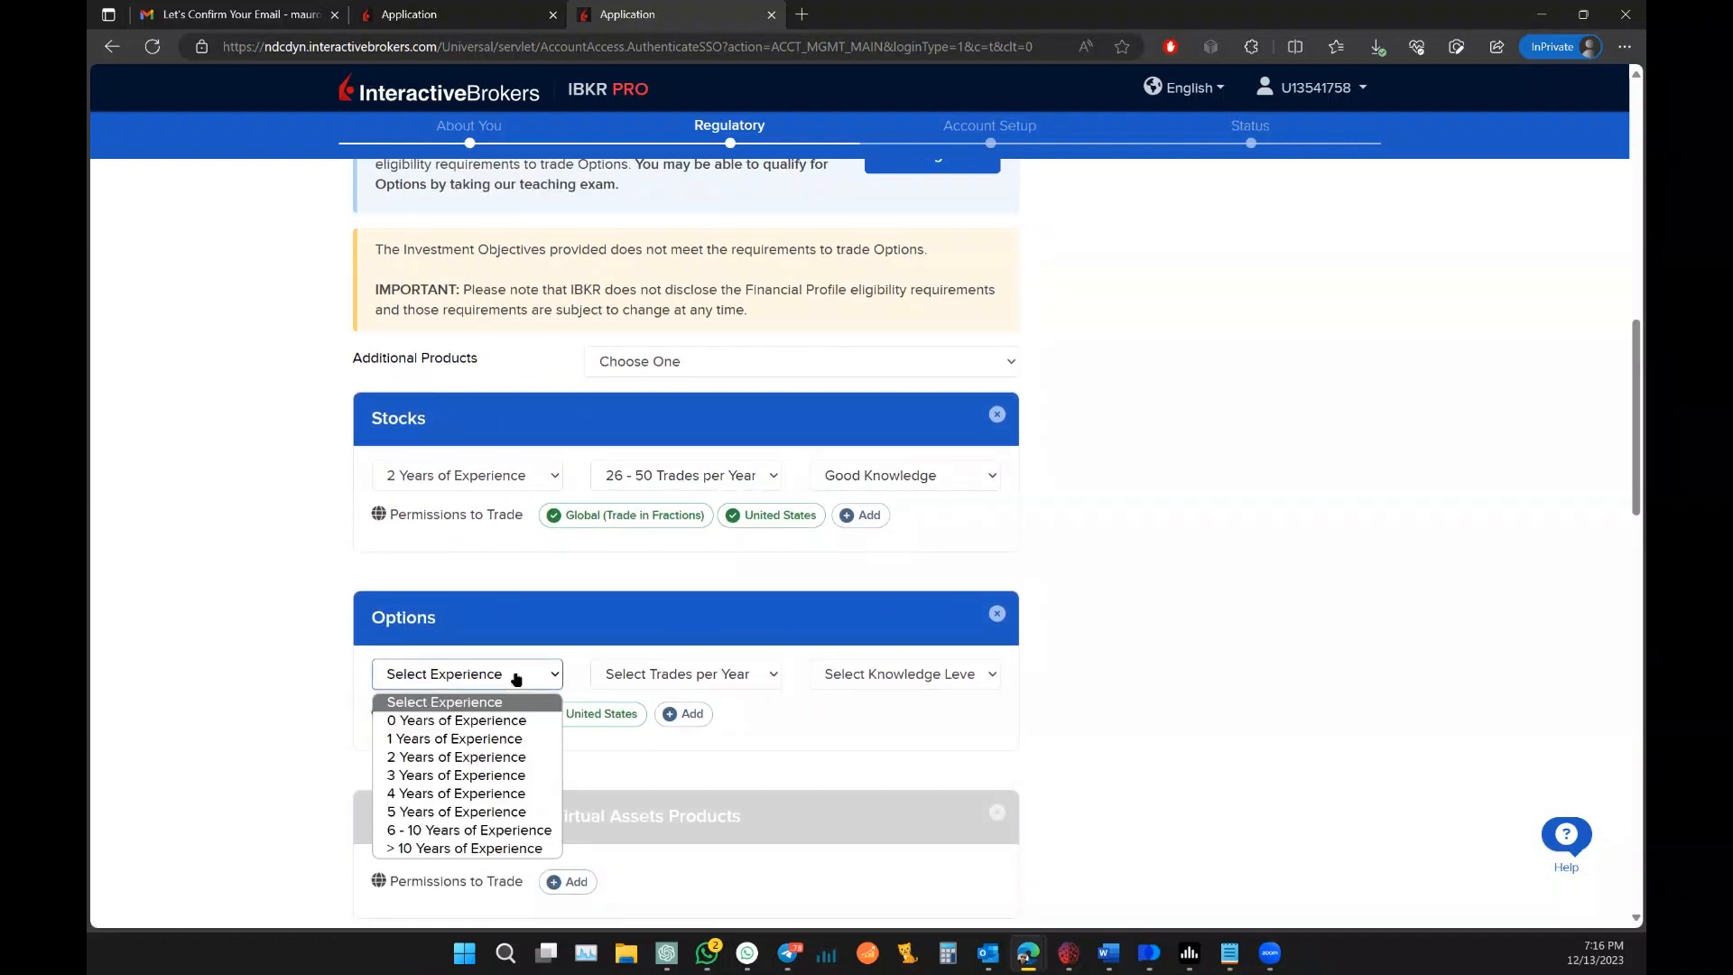
left_click(460, 756)
left_click(750, 675)
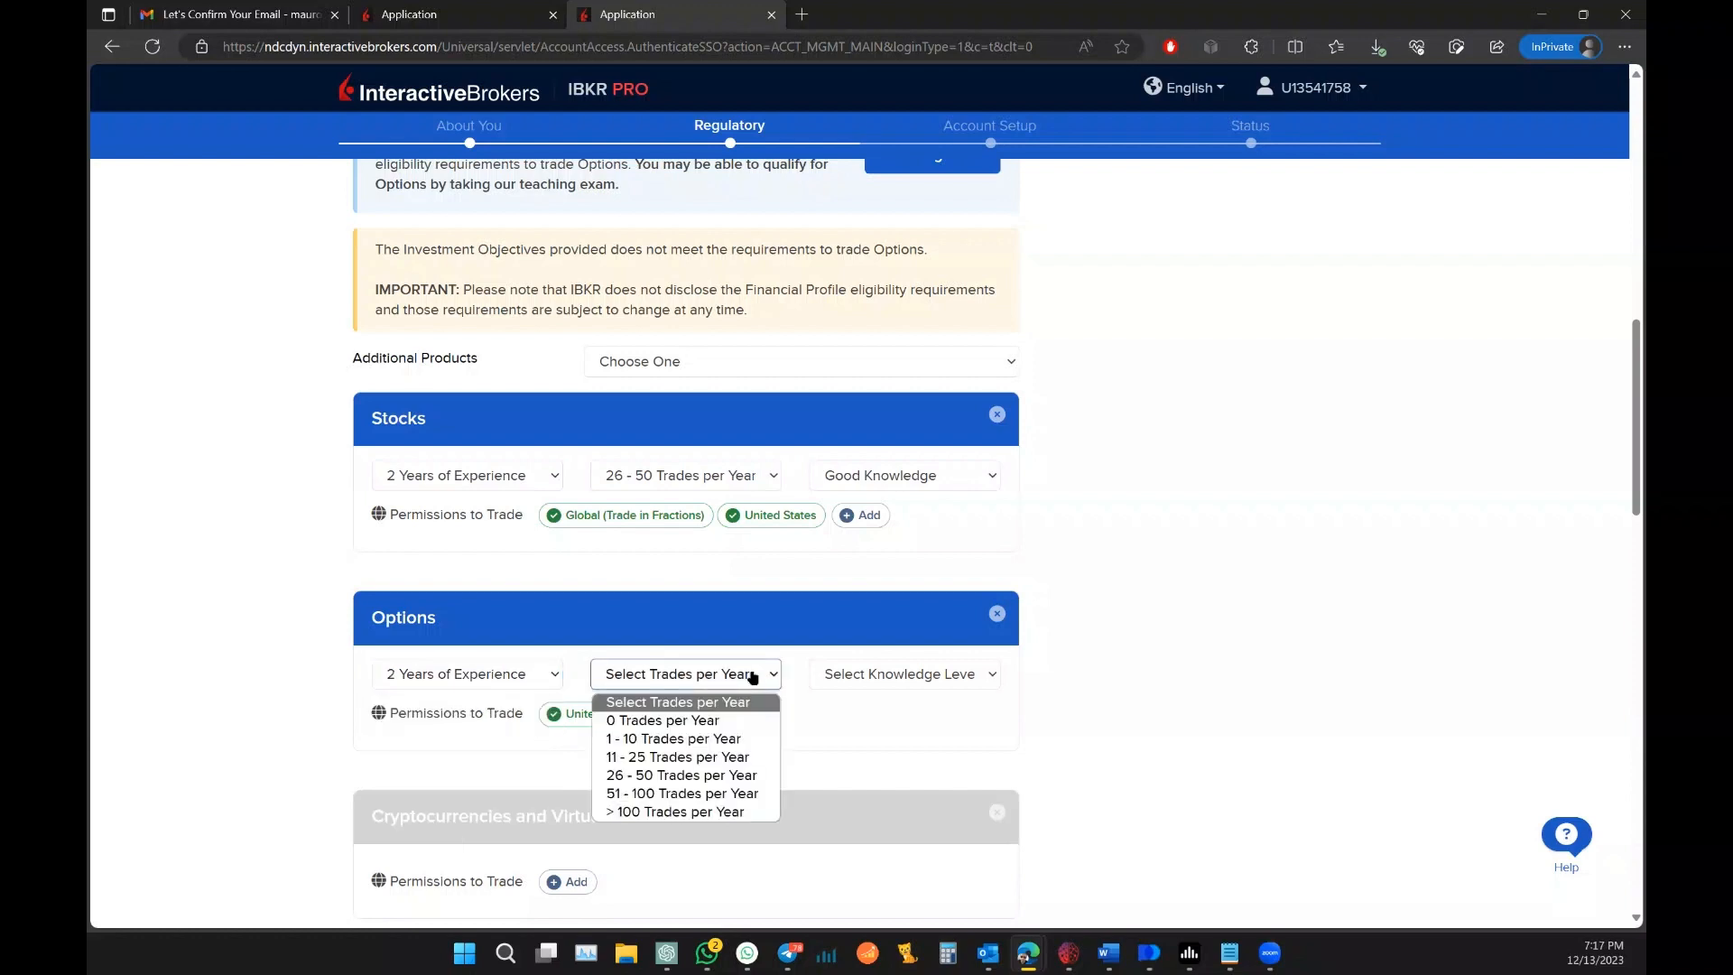
left_click(719, 777)
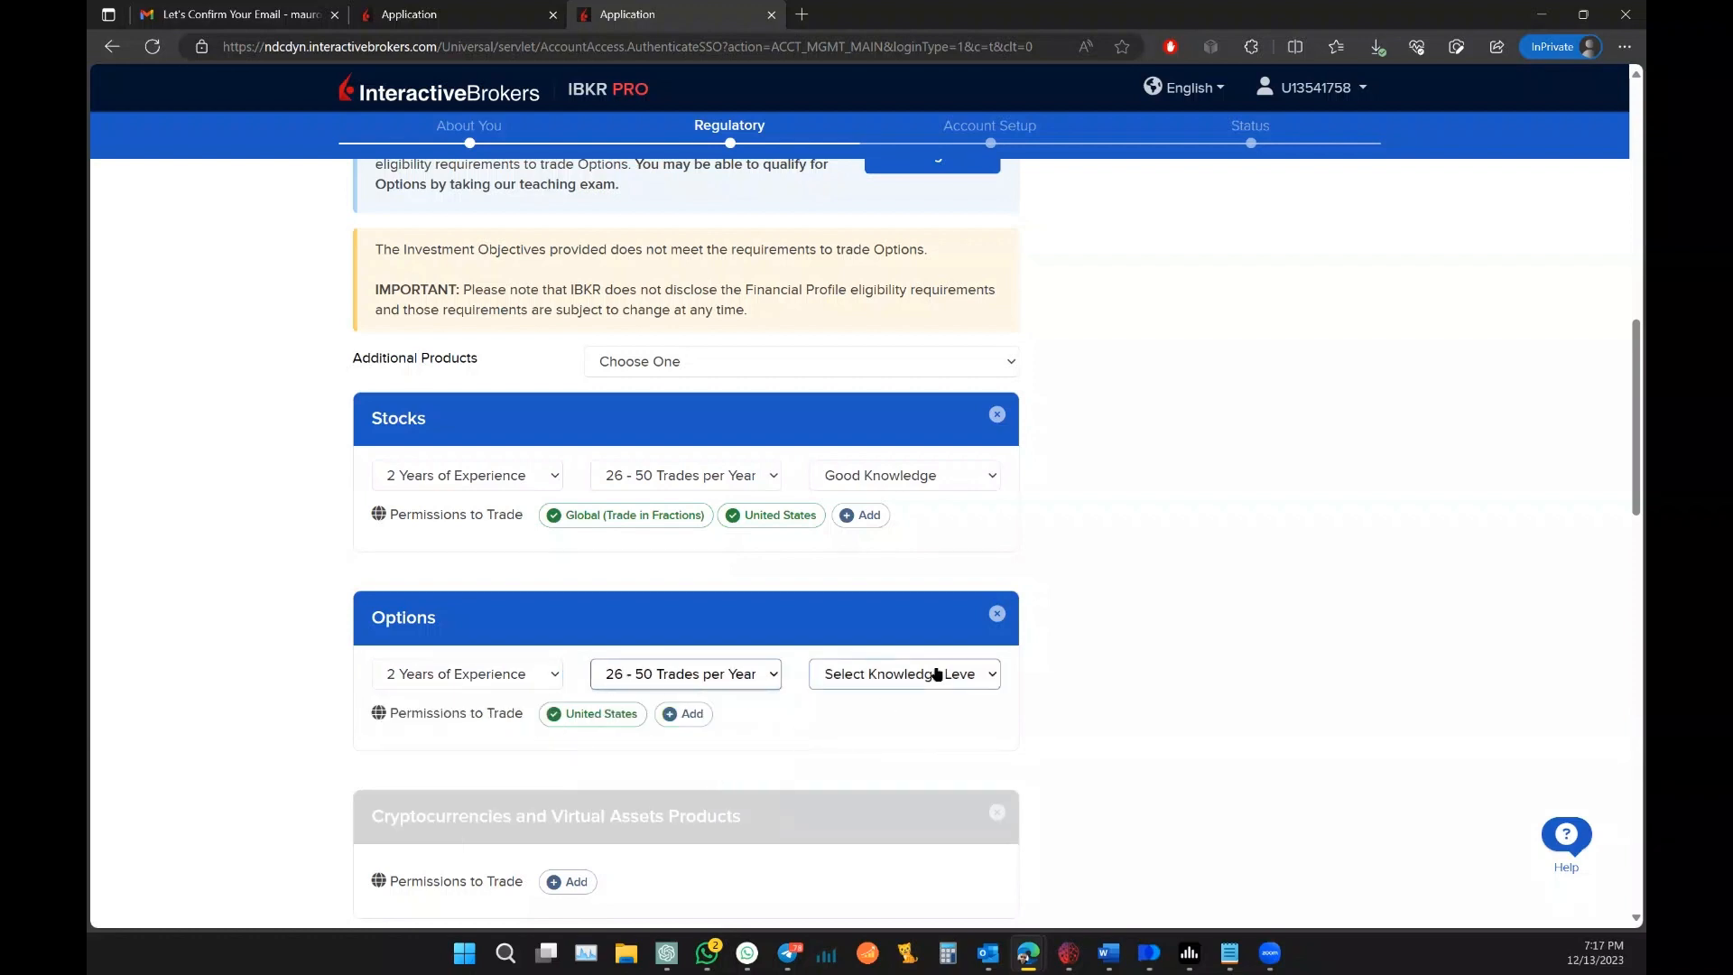
left_click(931, 676)
left_click(922, 763)
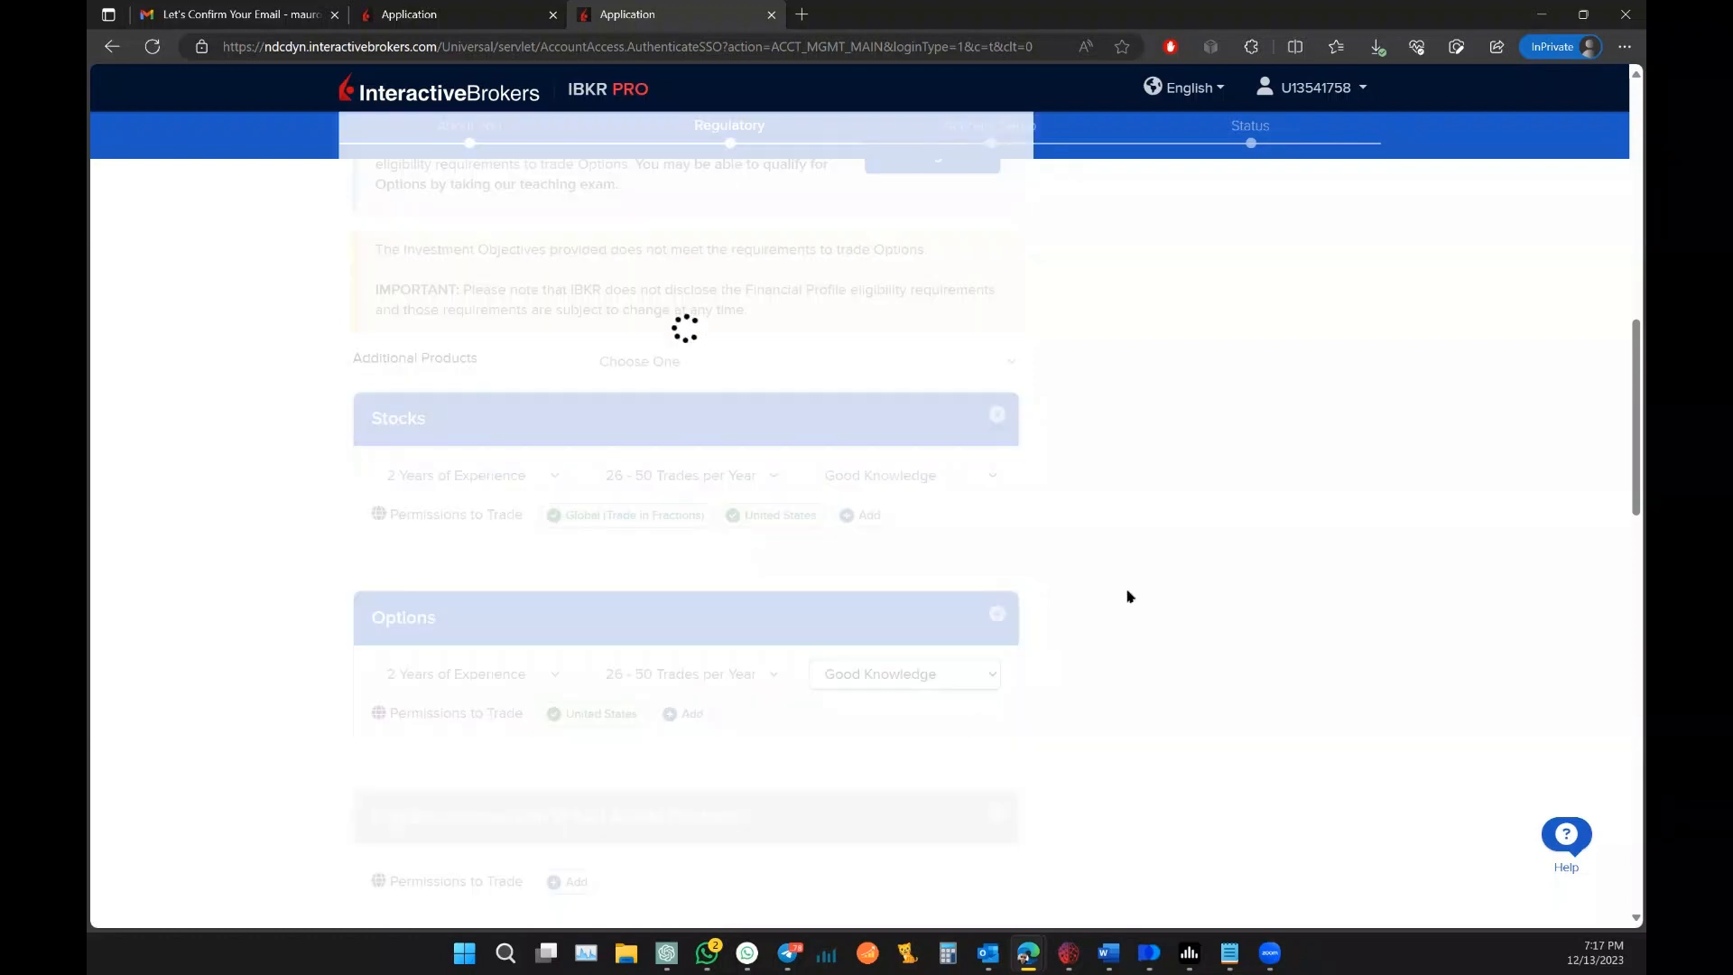
Step: Request Level 2 options trading instead of Level 3
scroll(1086, 576, "down", 3)
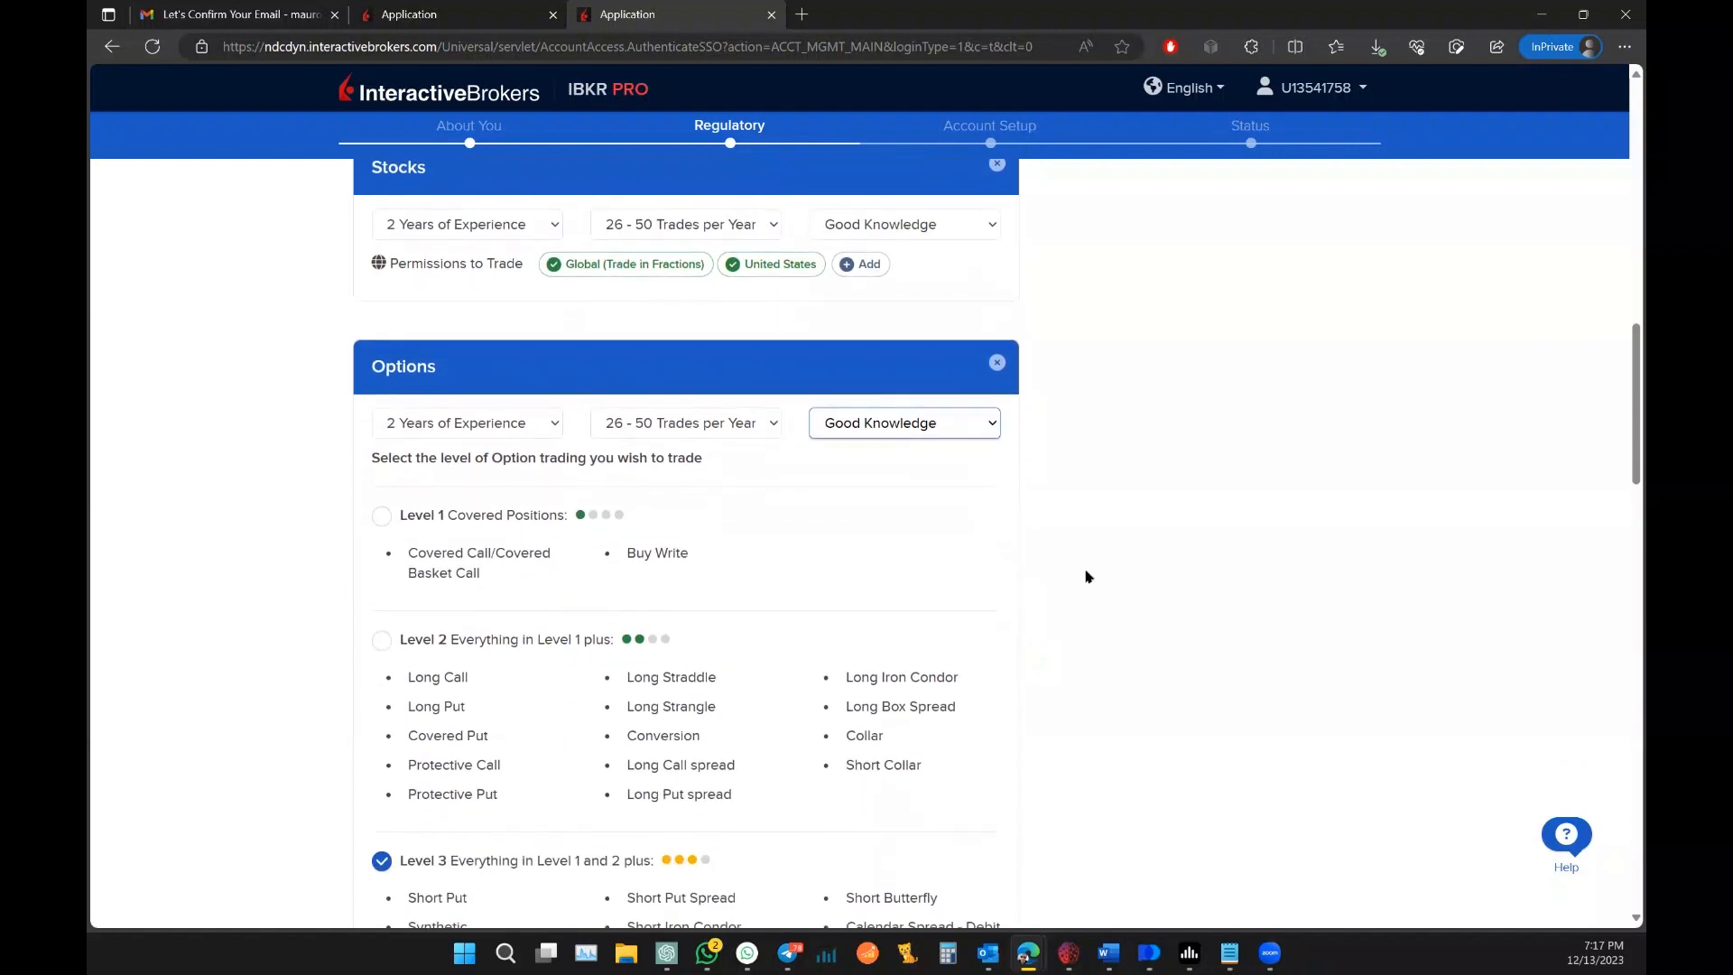
scroll(1086, 576, "down", 3)
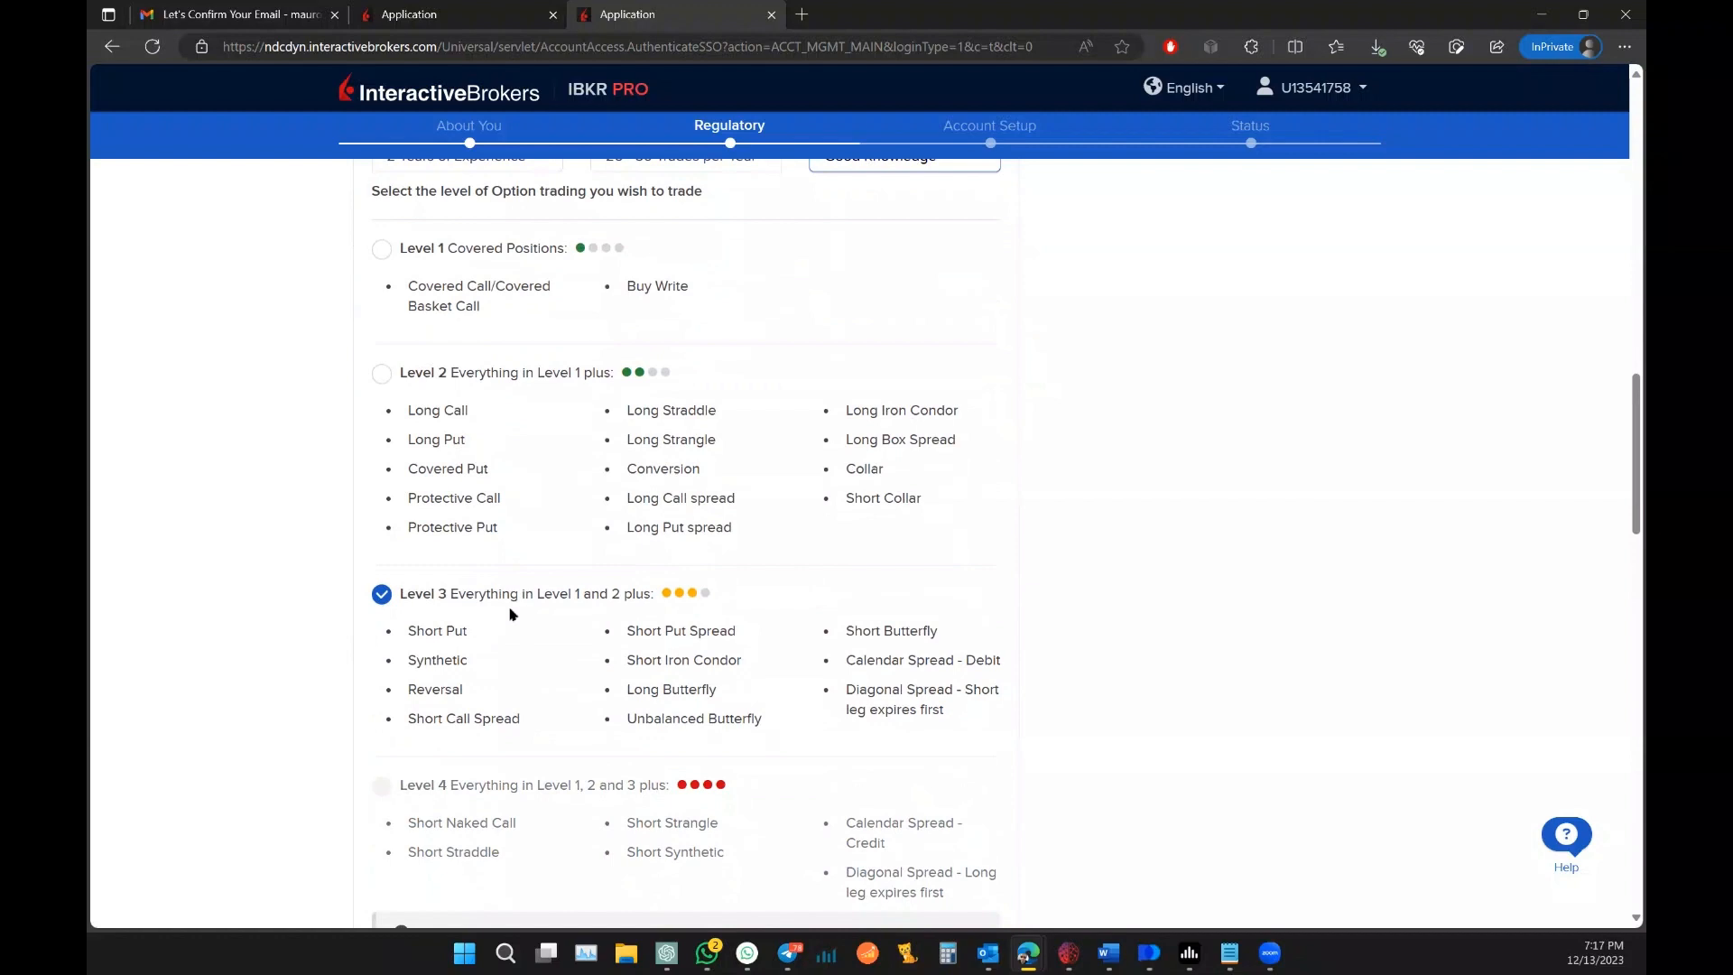
left_click(381, 374)
scroll(1142, 421, "down", 18)
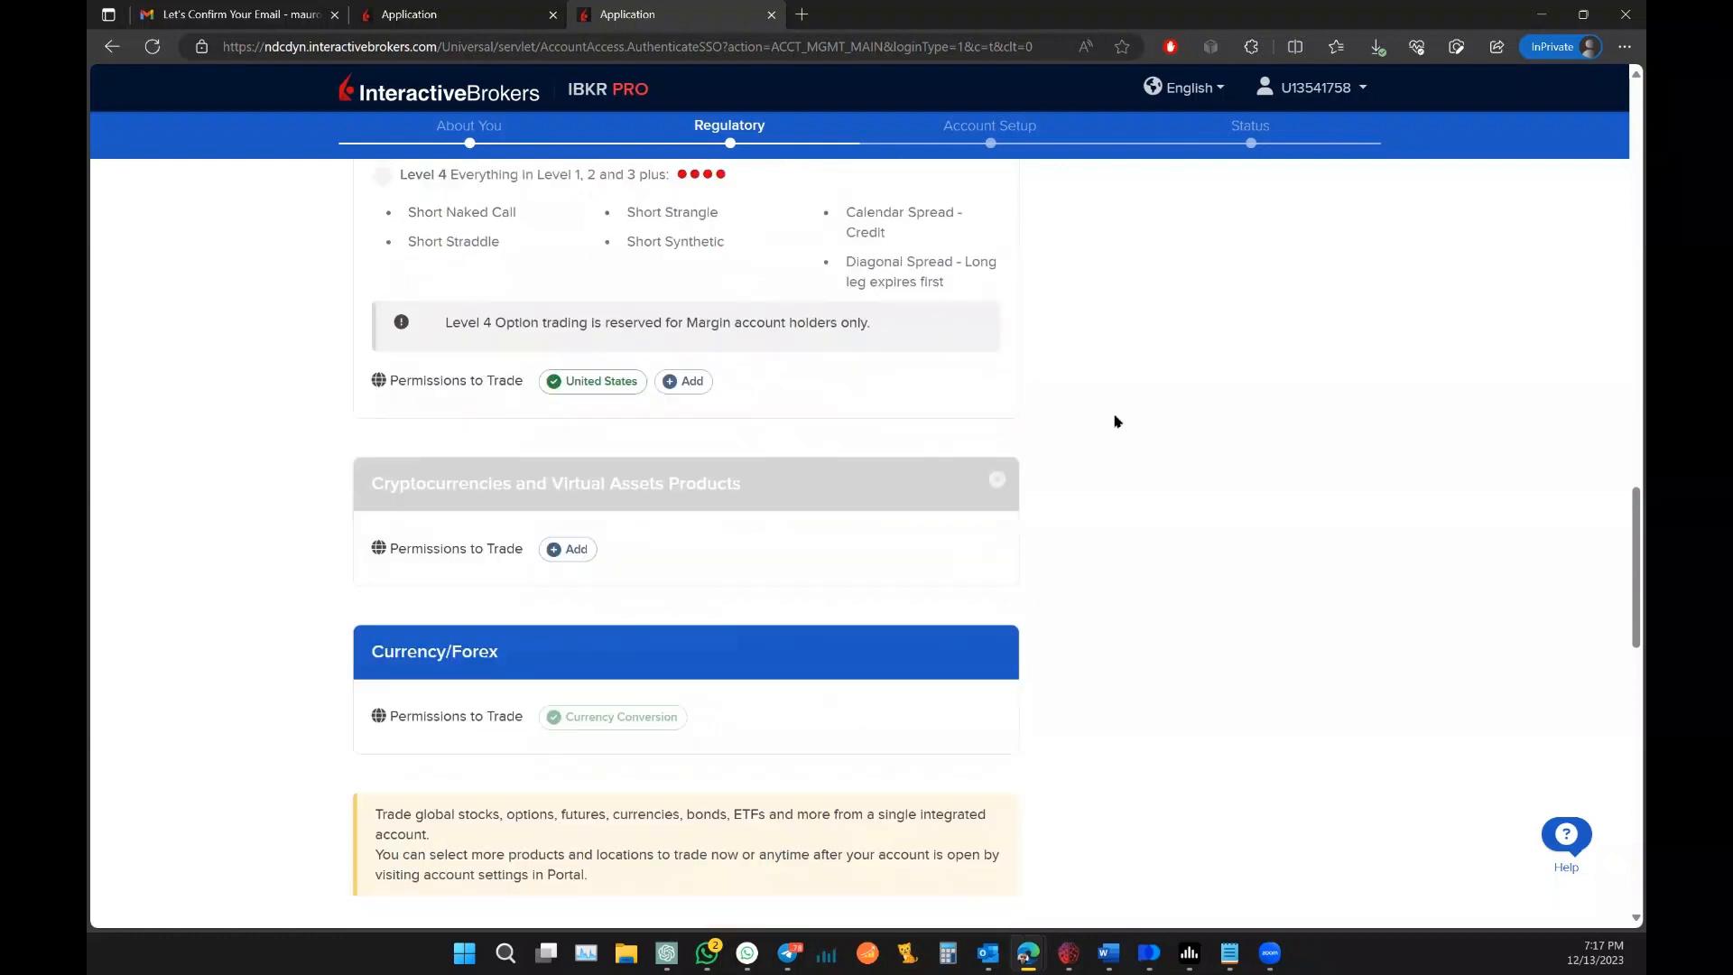
scroll(1117, 421, "down", 4)
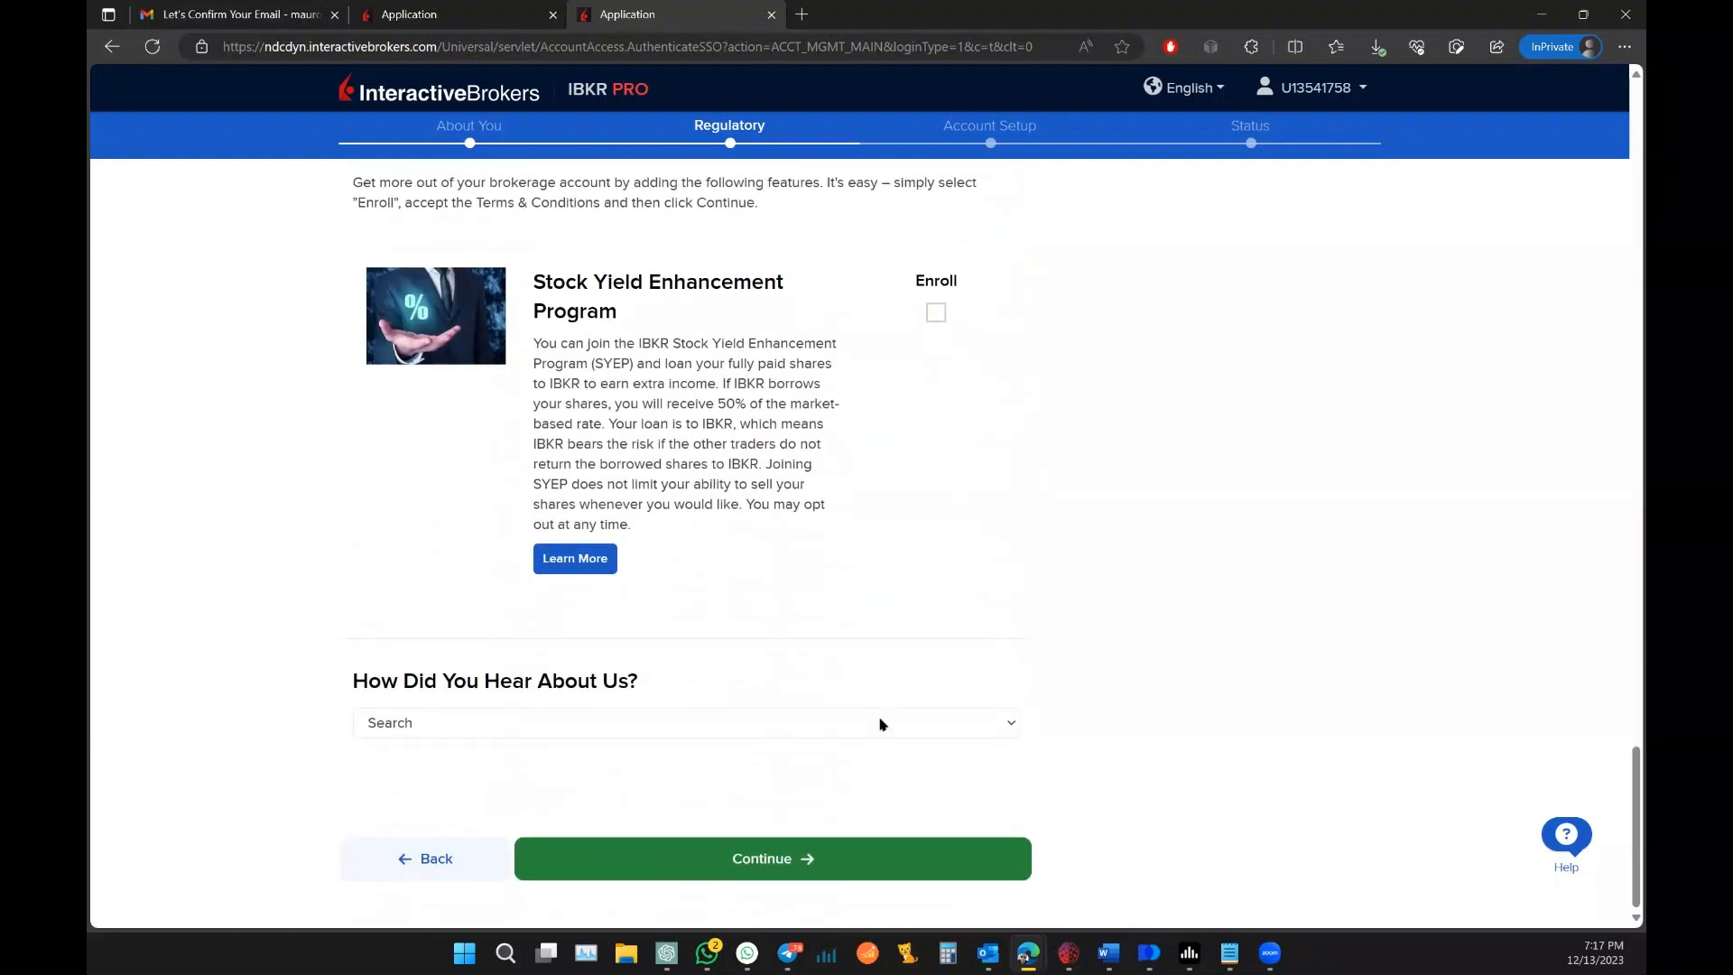
Step: Submit the regulatory answers and declare no eligibility for US tax treaty benefits on the W-8BEN
left_click(809, 867)
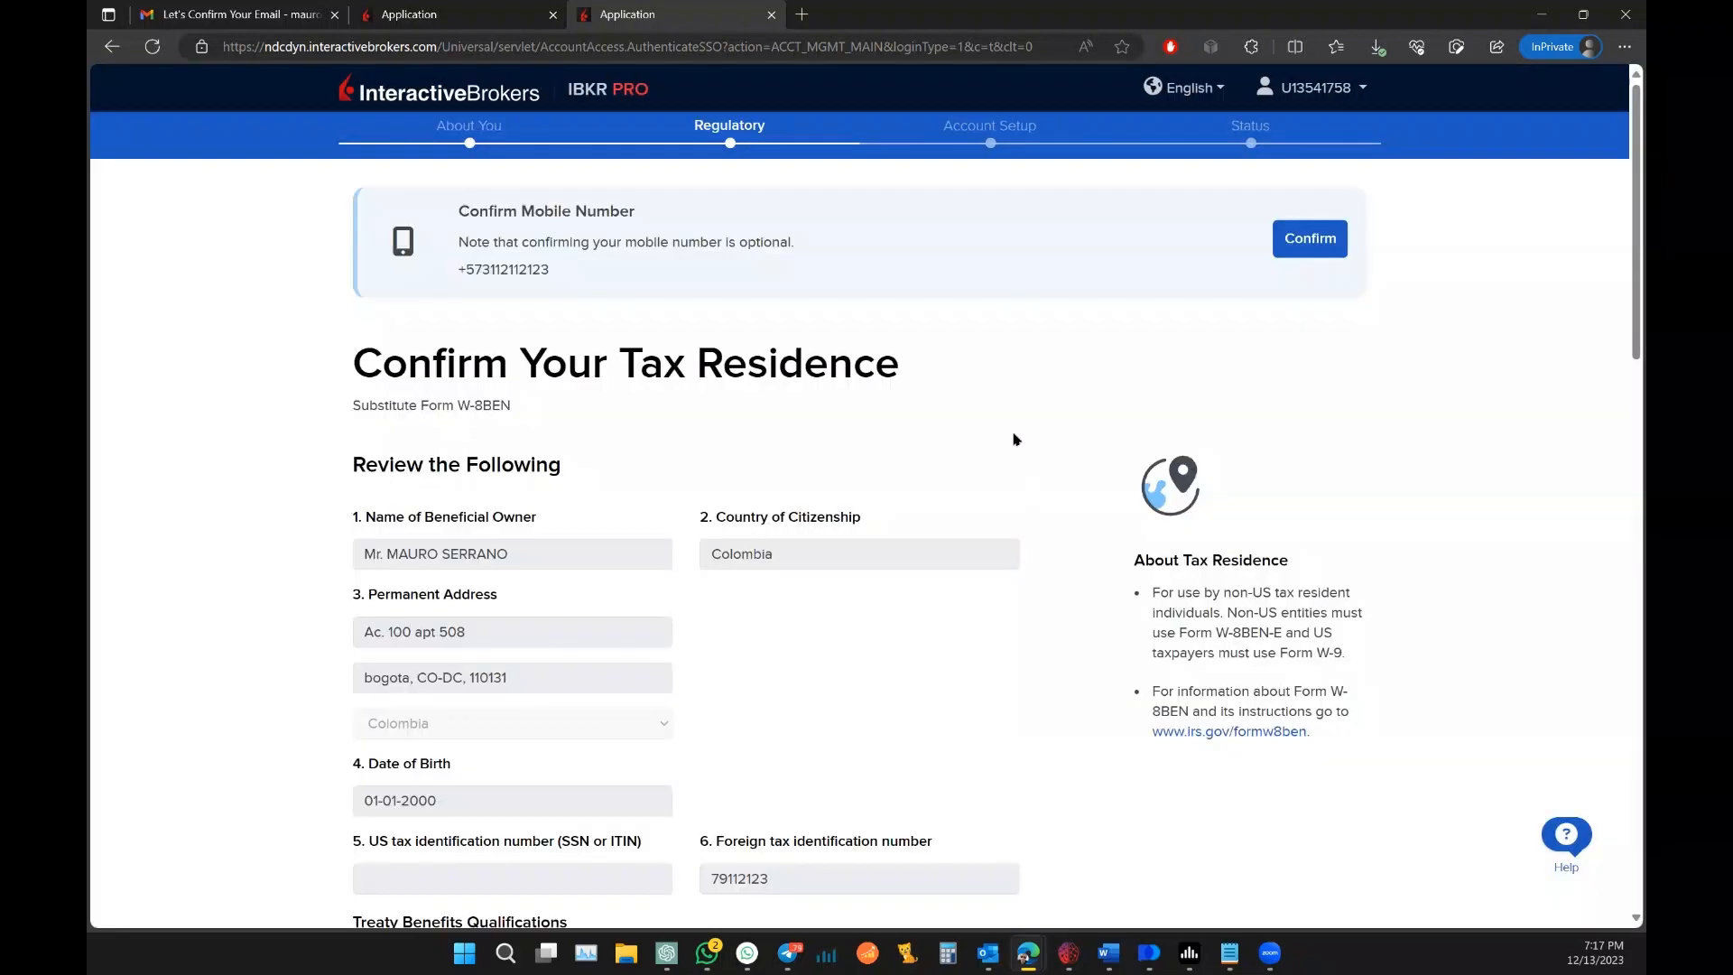
scroll(1004, 388, "down", 3)
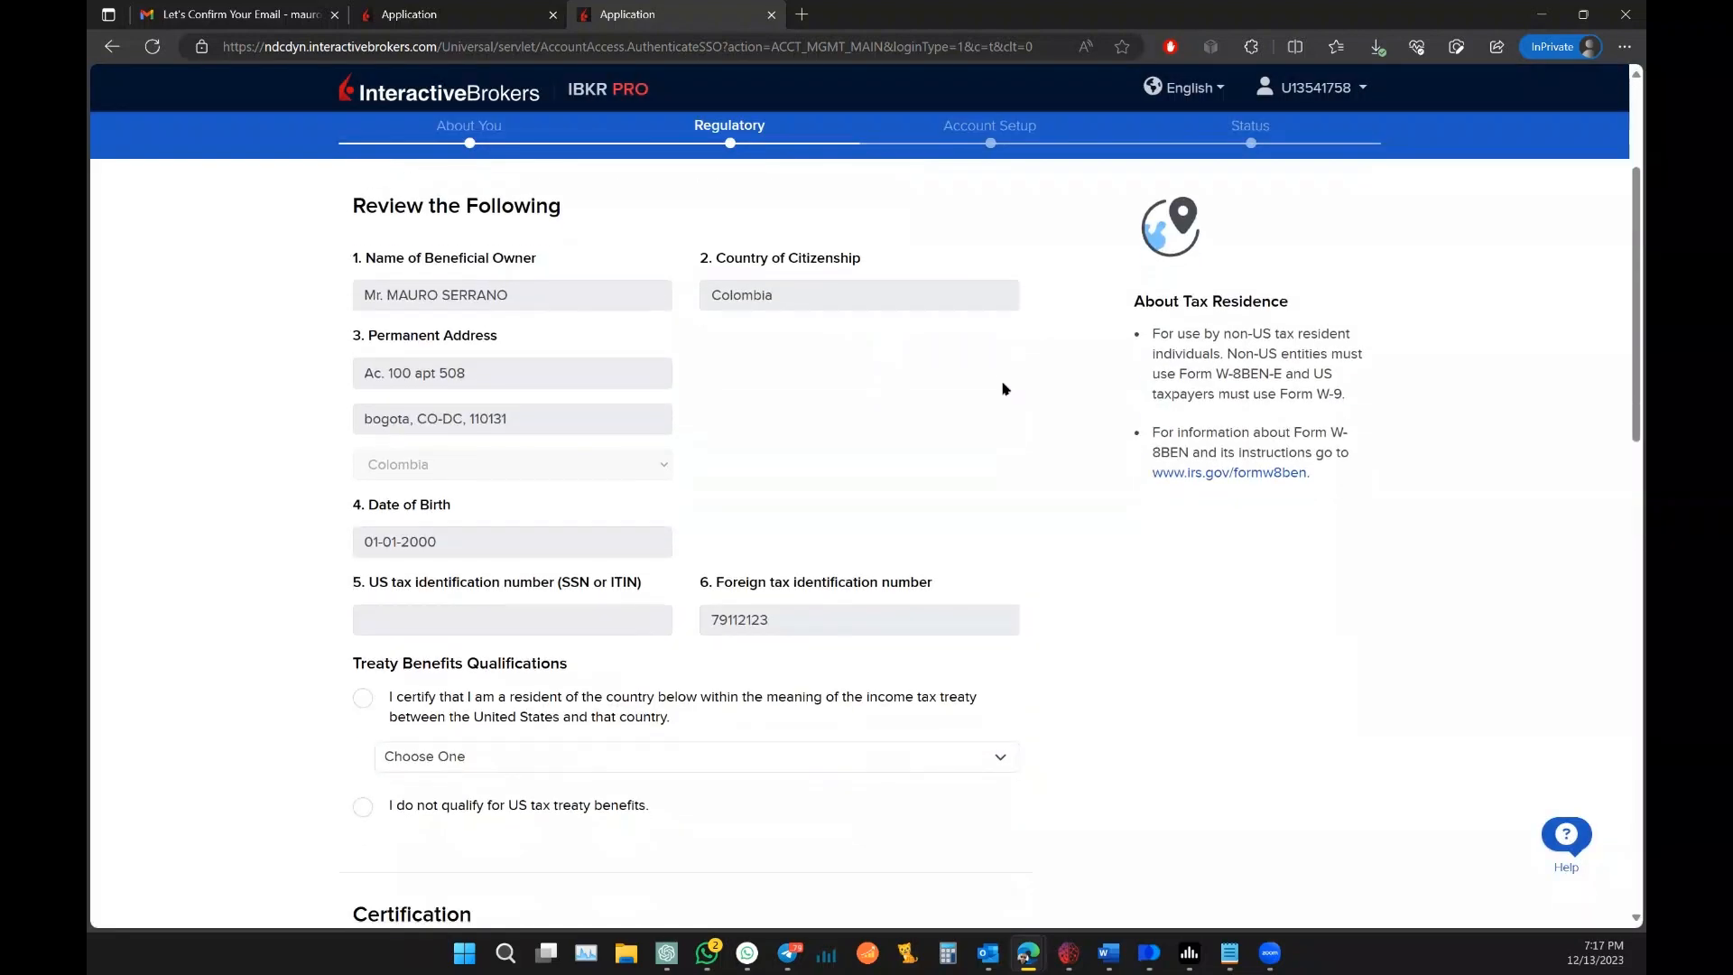
scroll(1004, 389, "down", 3)
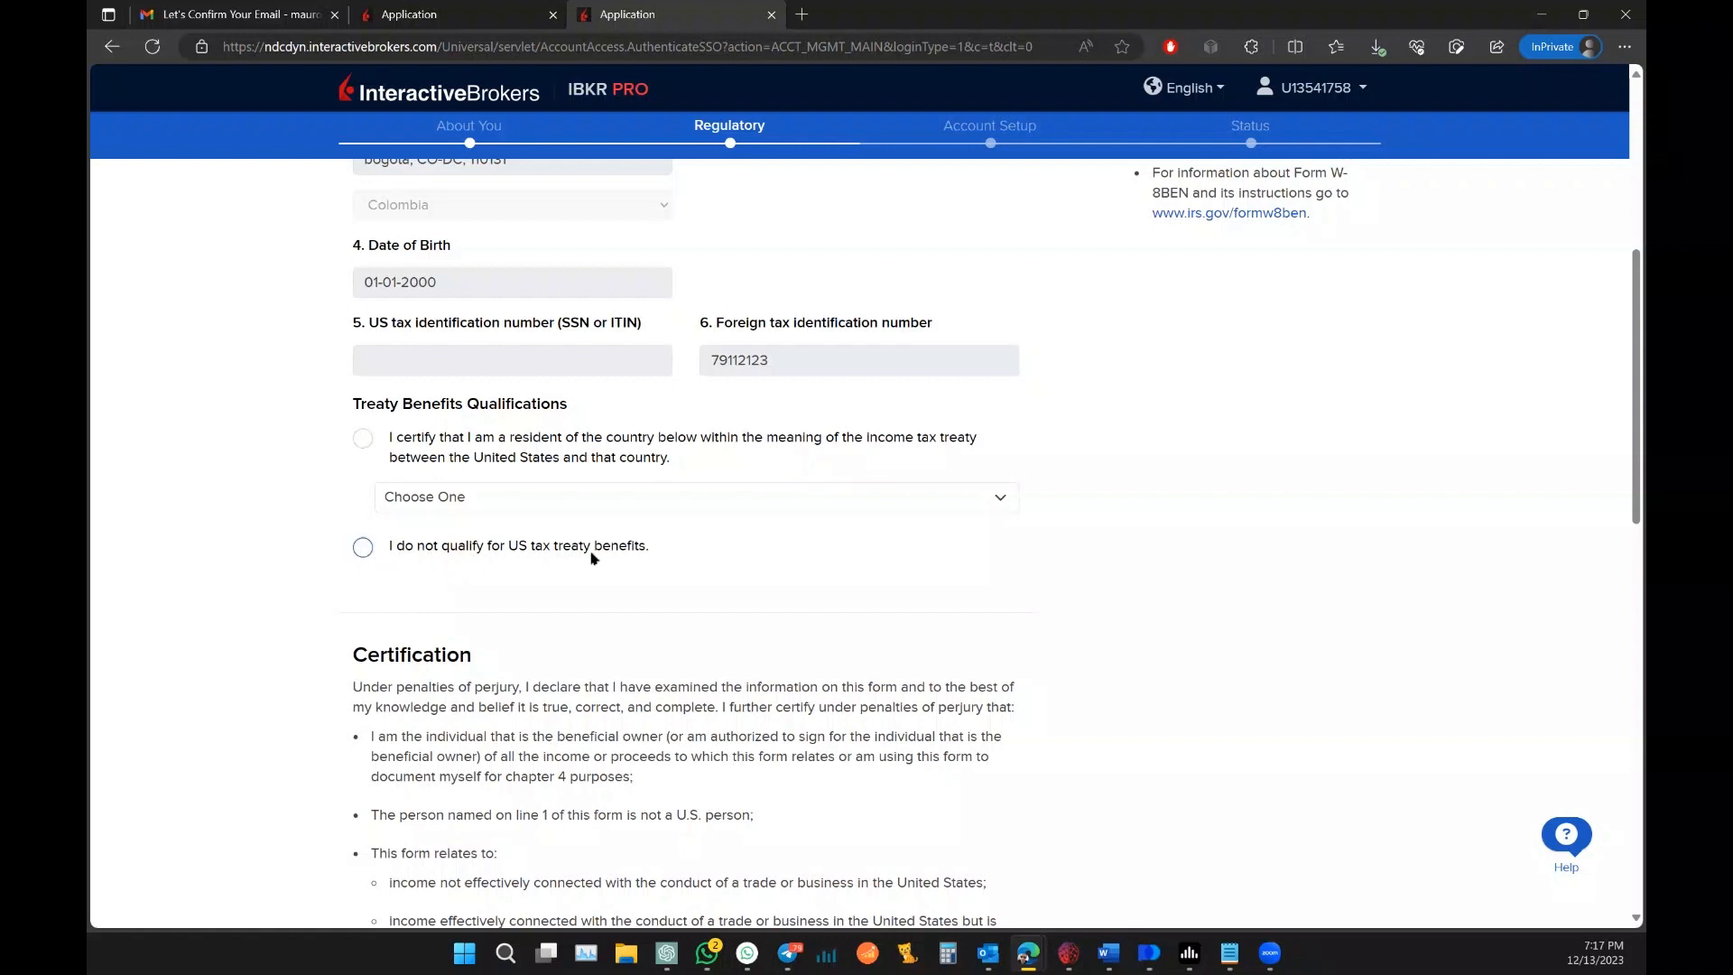
left_click(355, 553)
Step: Answer Yes to electronic tax-form delivery and to certifying the W-8BEN information
scroll(1122, 452, "down", 8)
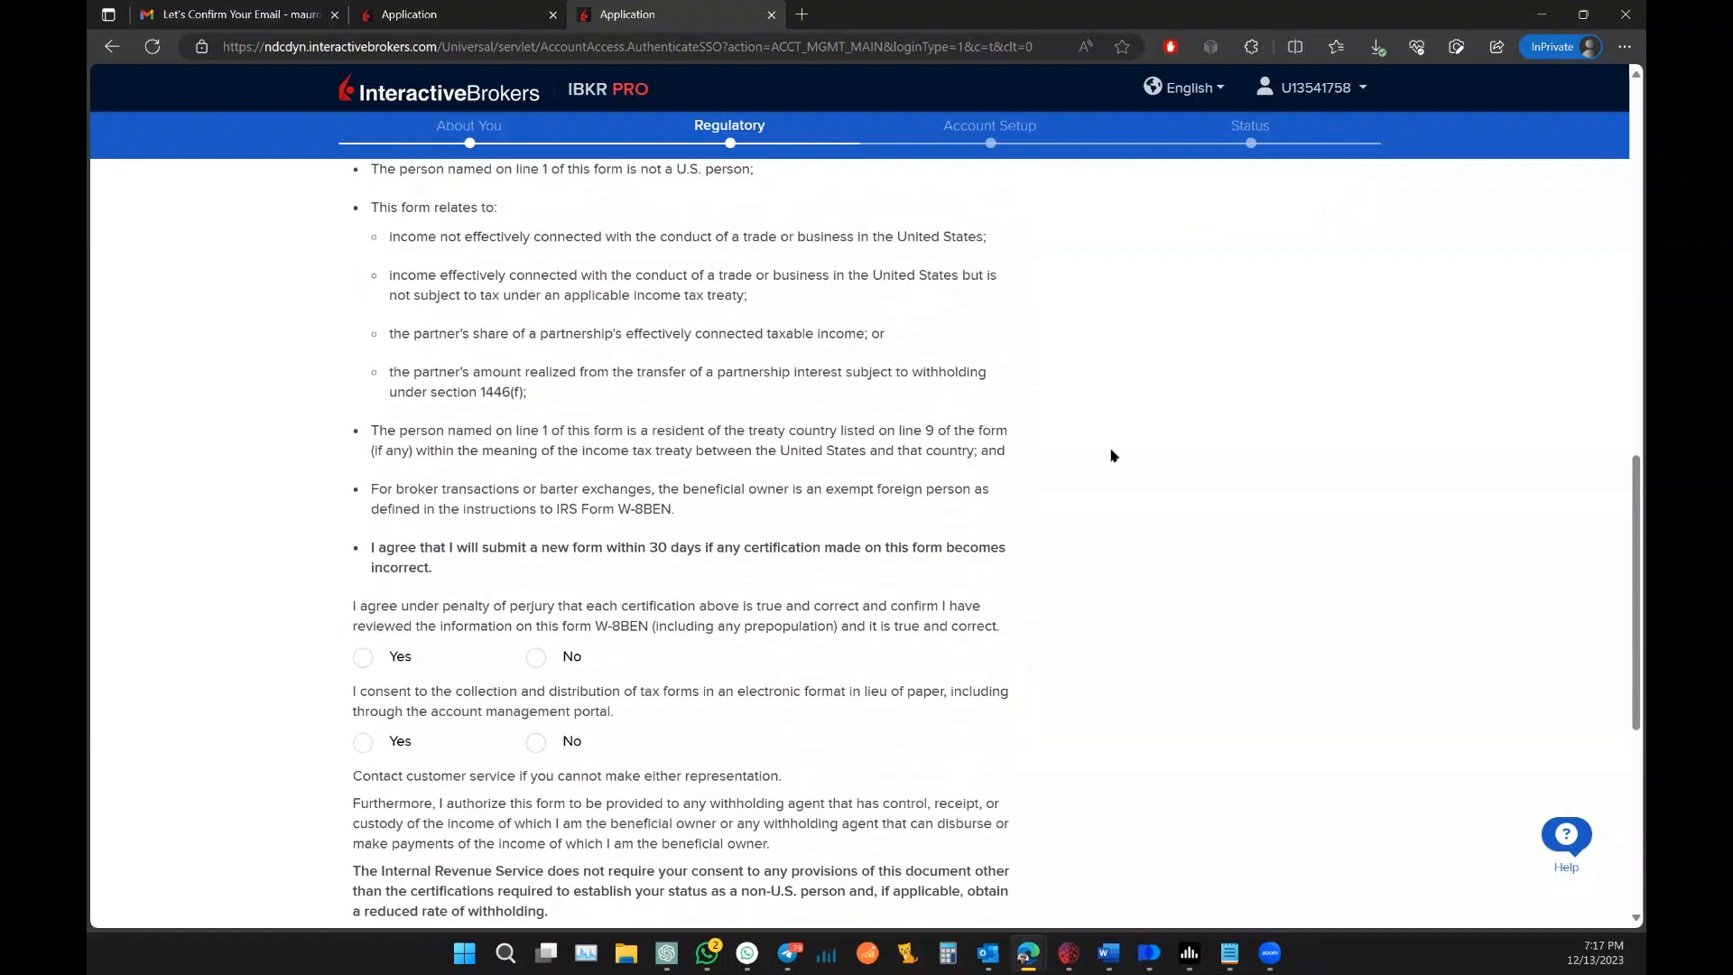
scroll(1112, 458, "down", 2)
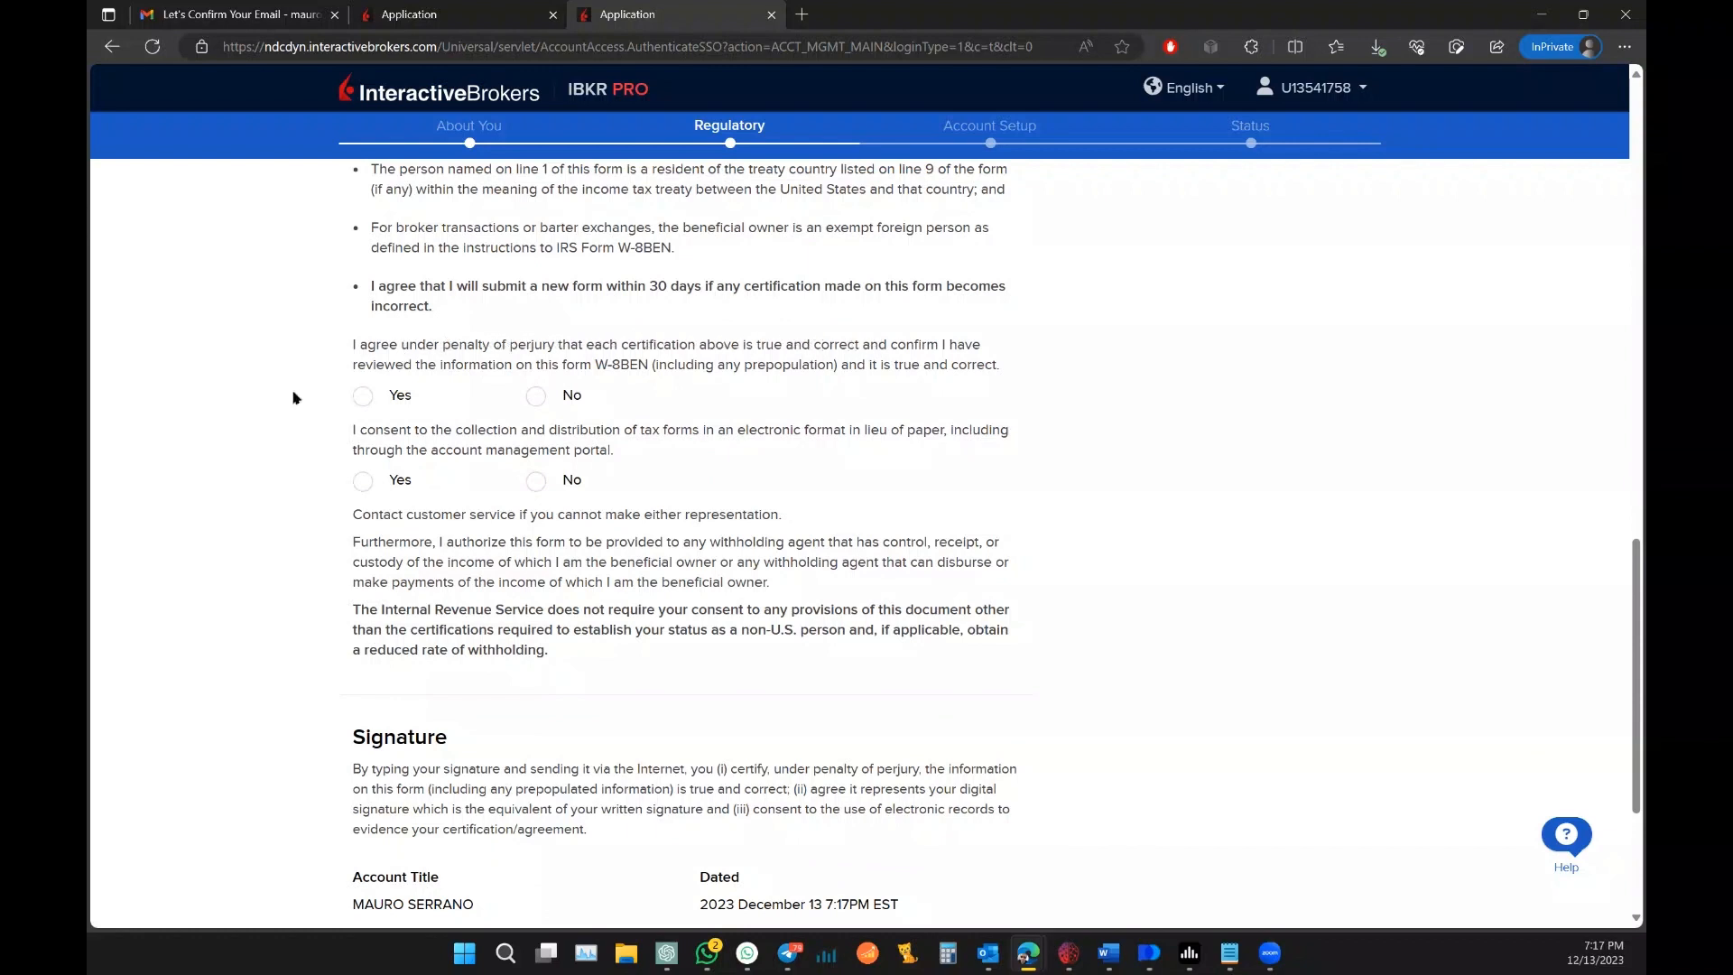
scroll(293, 397, "up", 5)
scroll(333, 316, "down", 3)
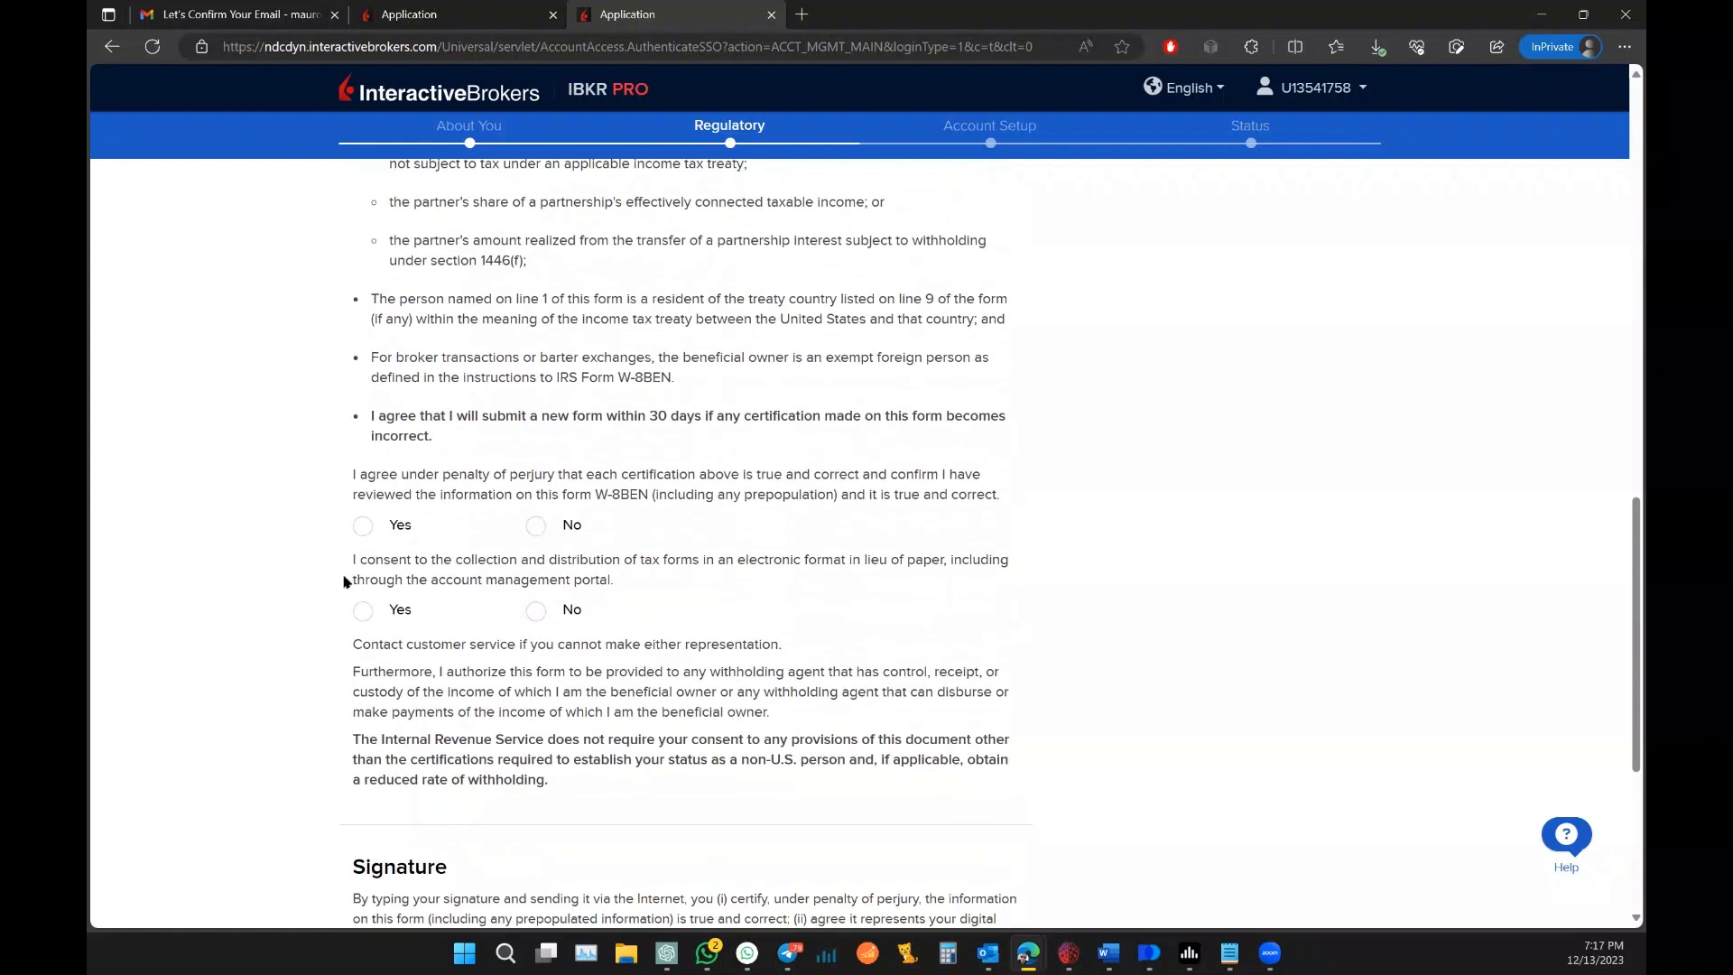
left_click(364, 610)
left_click(357, 528)
Step: Sign the W-8BEN with the account holder's full name in capitals and submit it
scroll(258, 490, "down", 5)
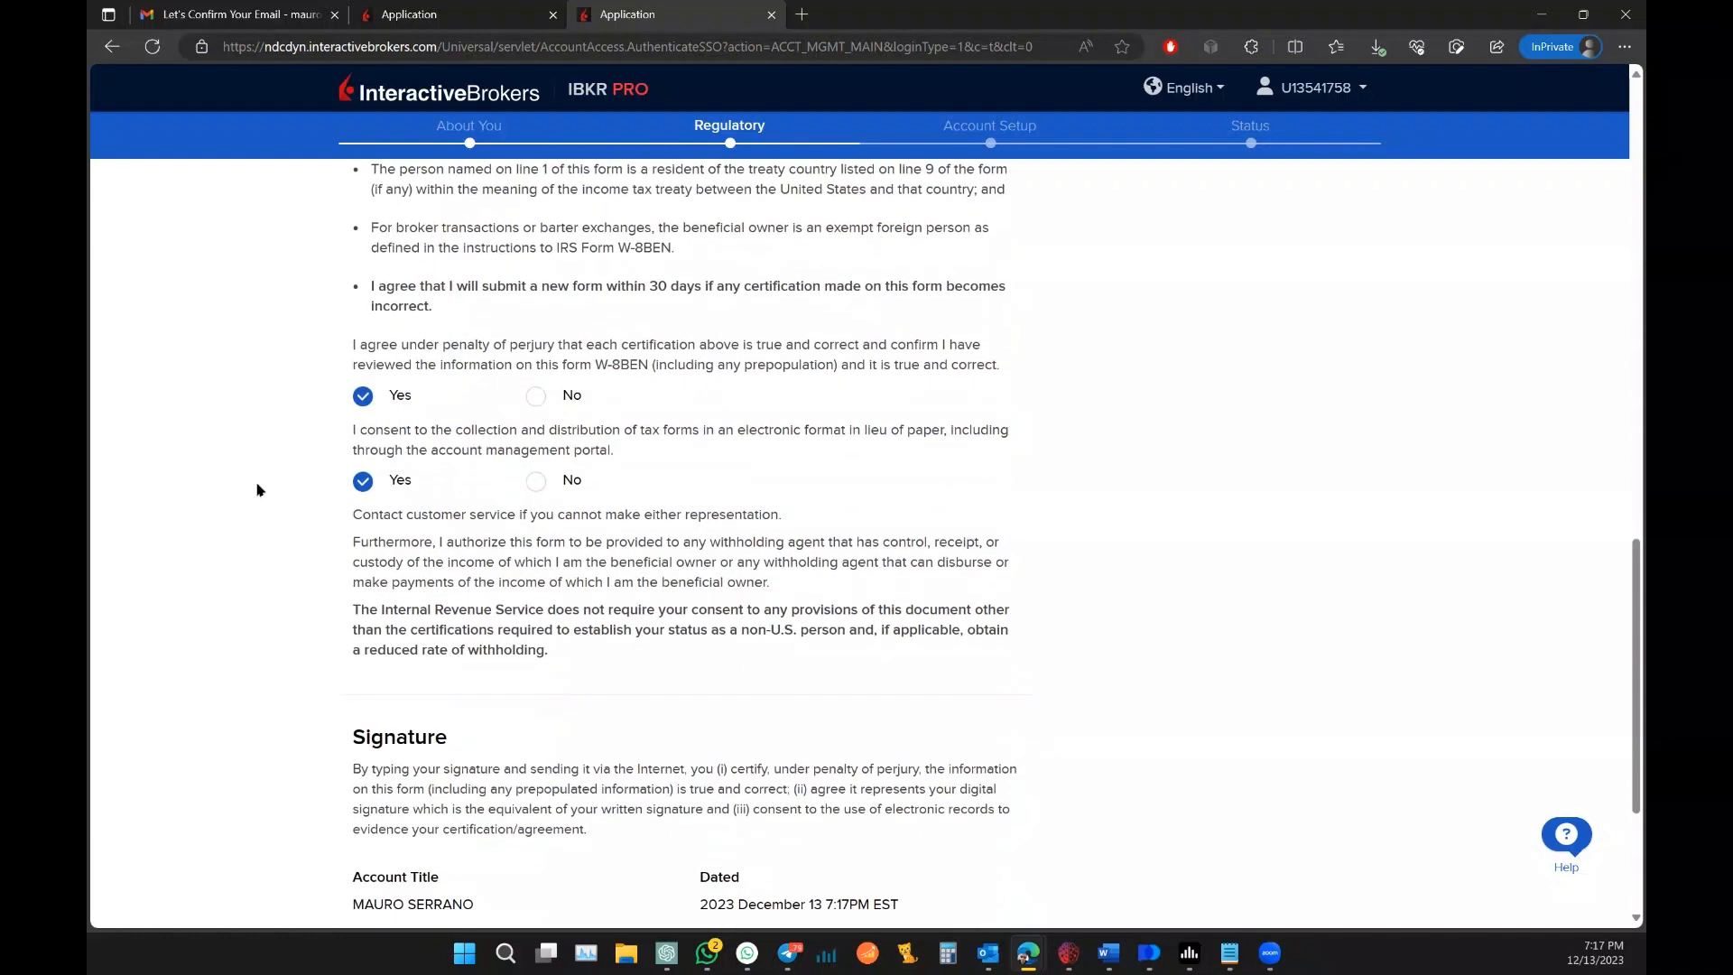
left_click(483, 722)
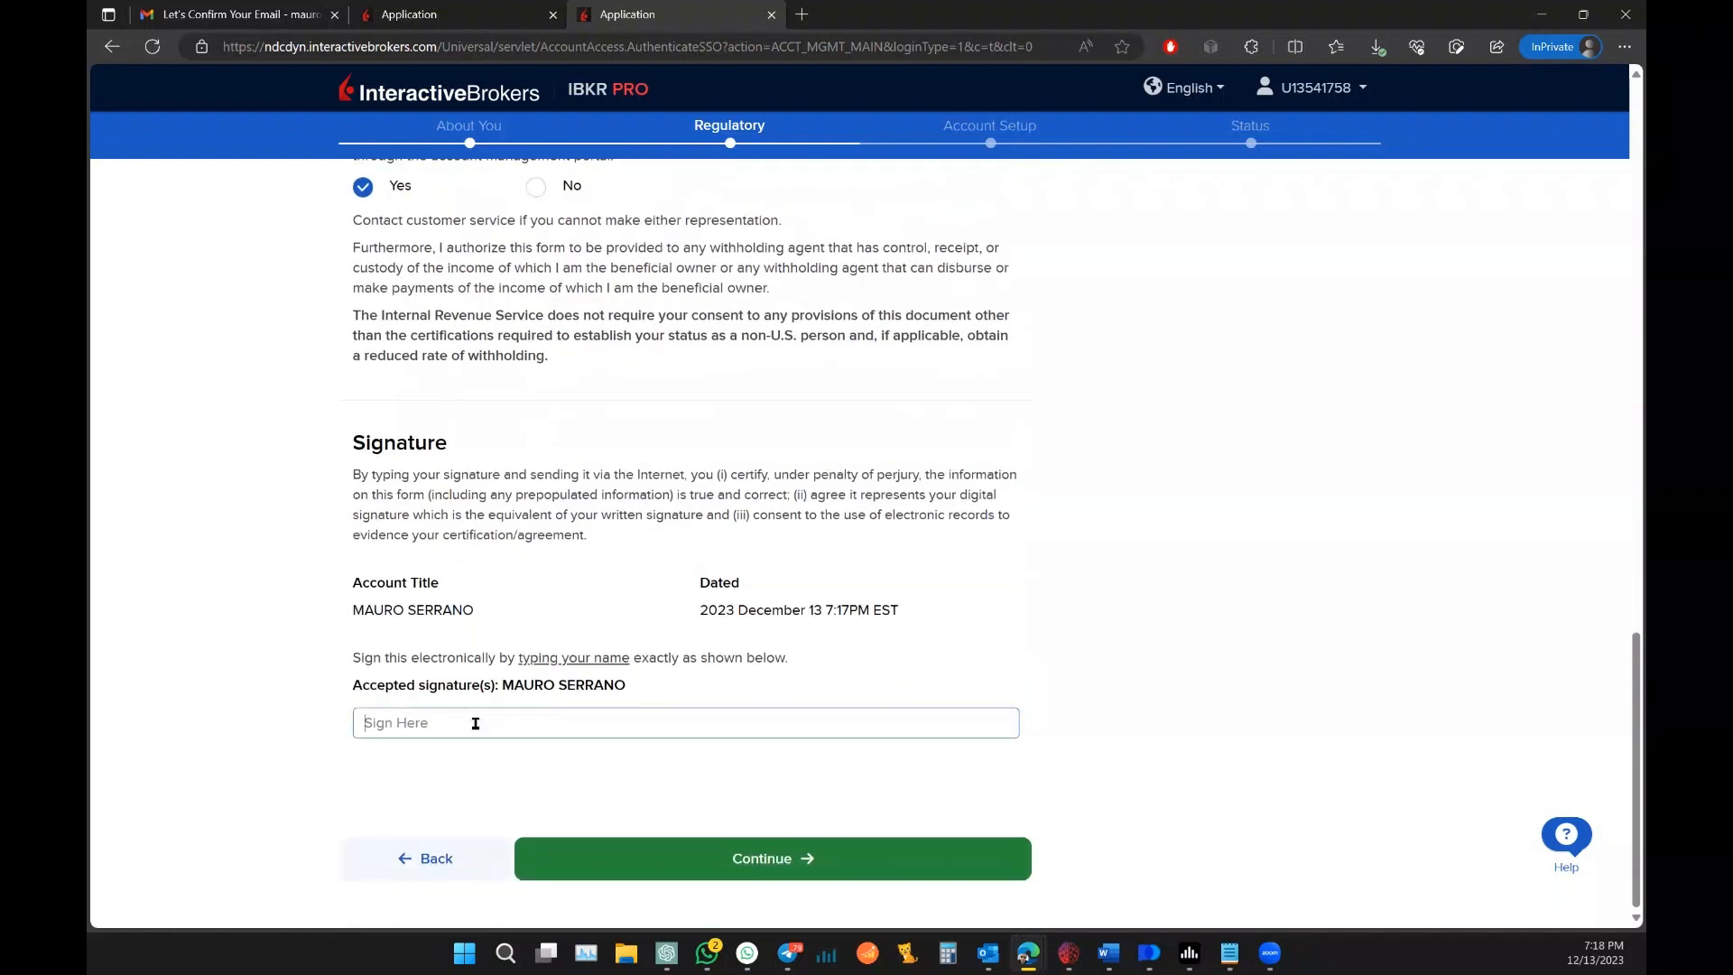
type("ma")
key("BackSpace")
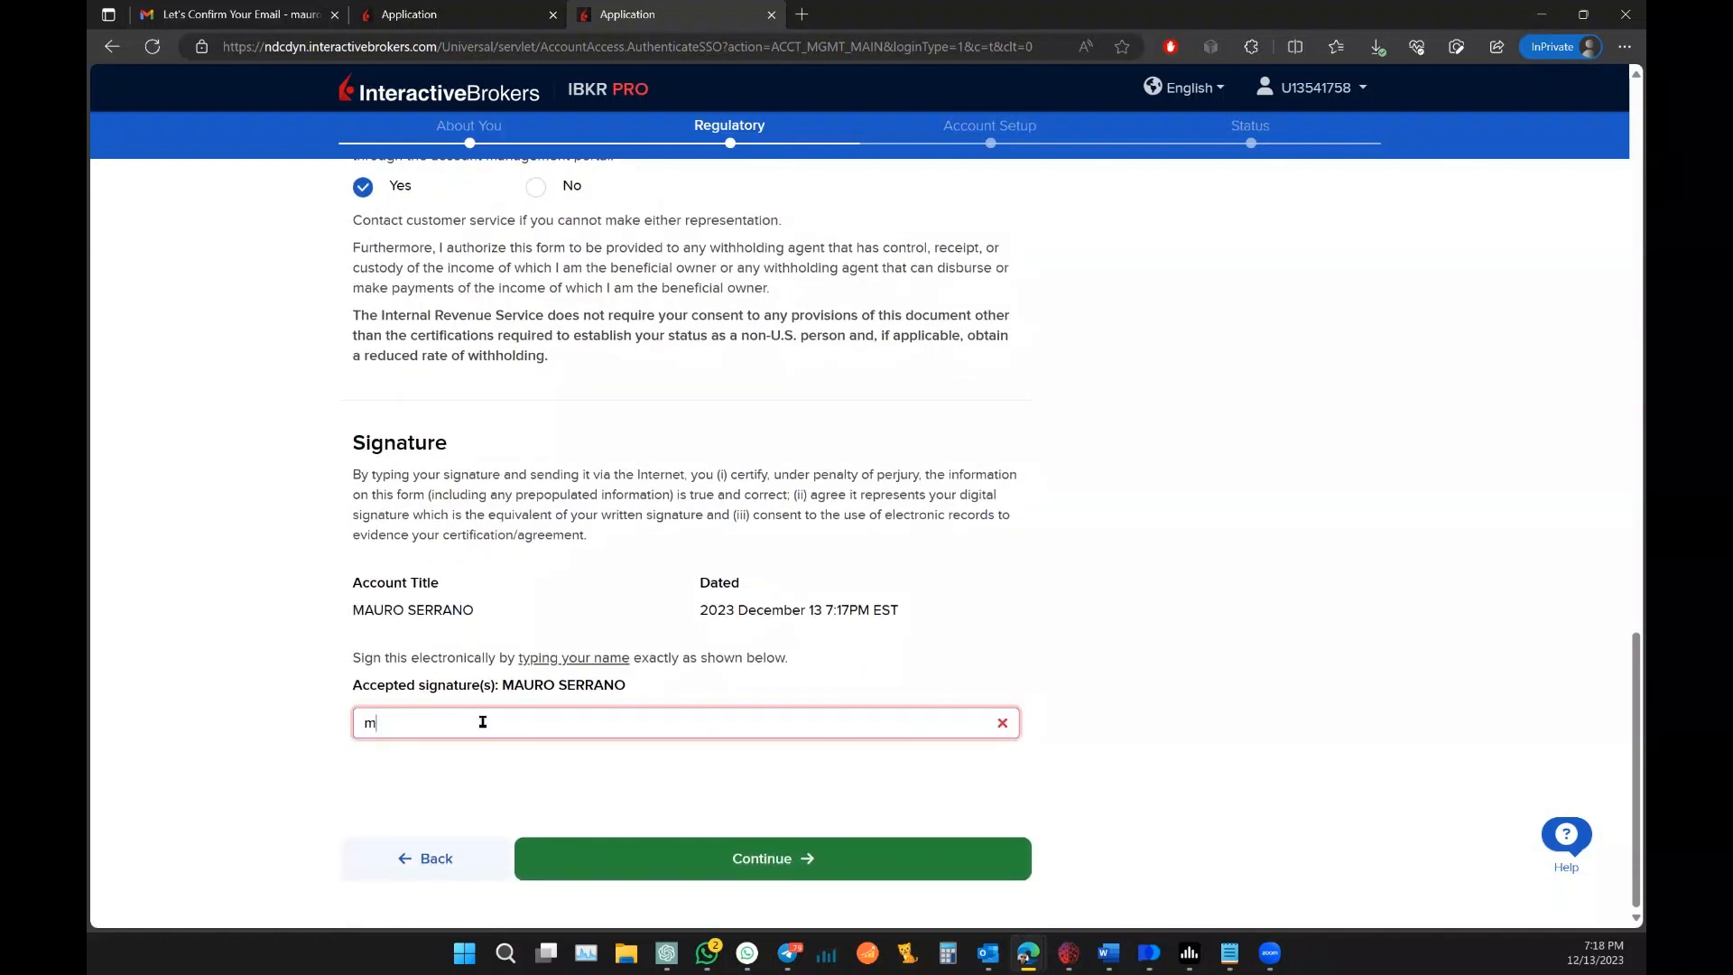
key("BackSpace")
left_click(764, 861)
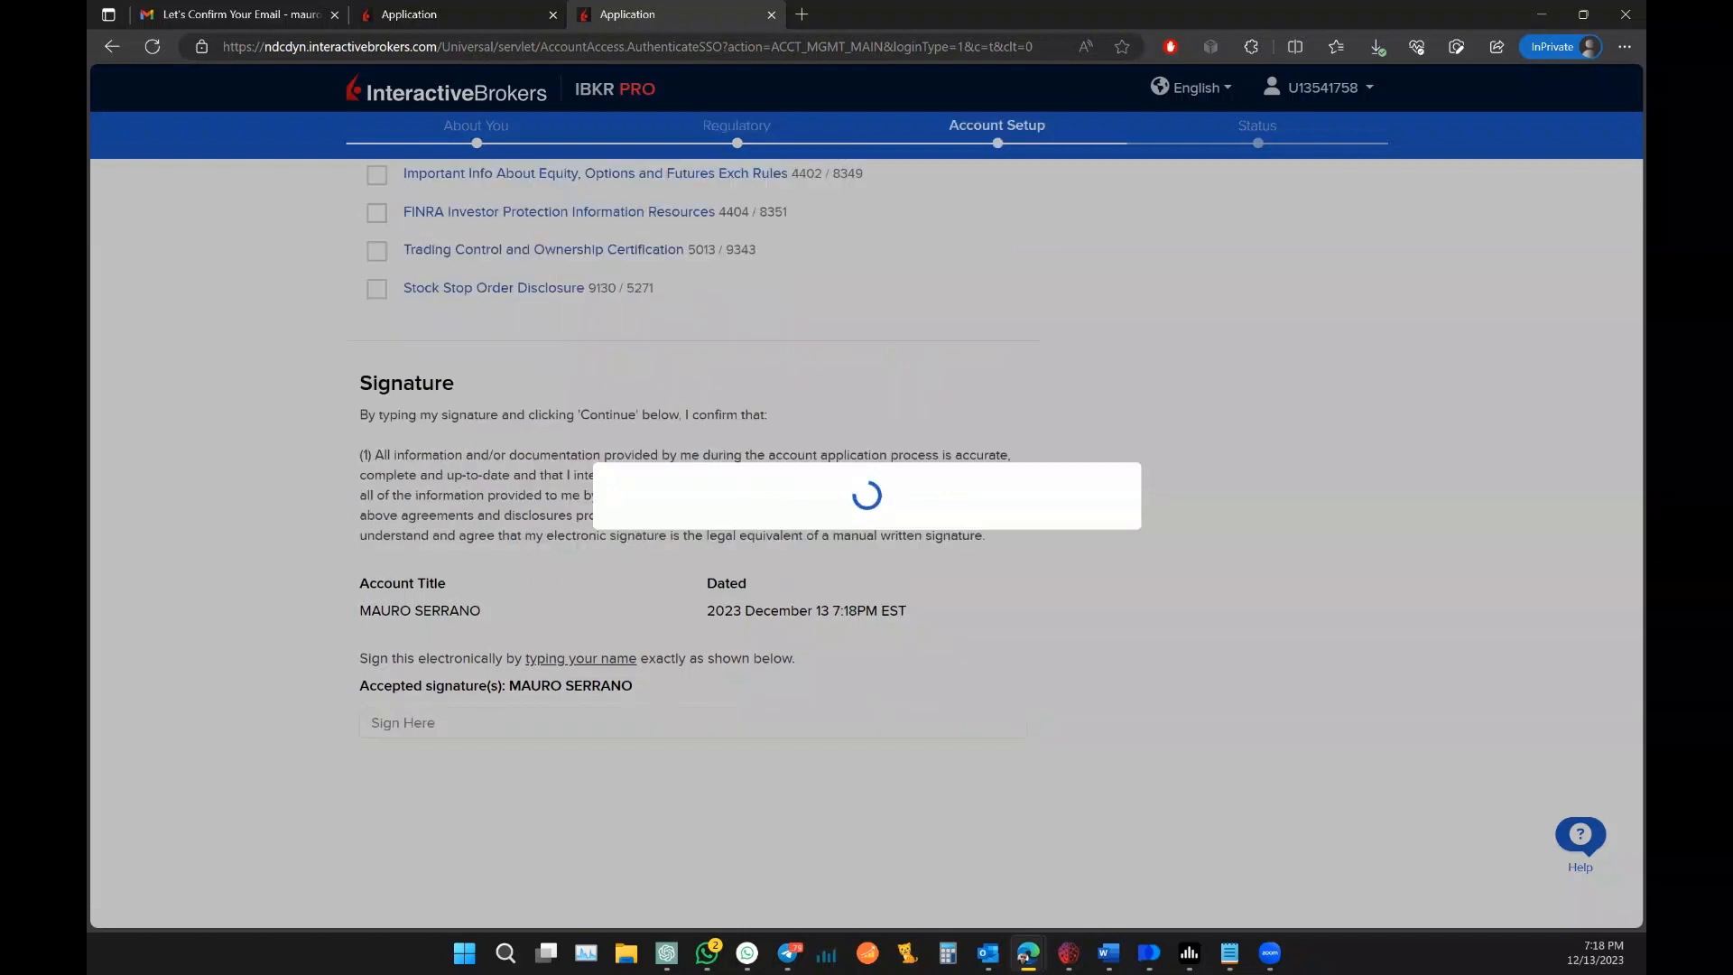
Step: Accept all disclosures, the Essential Legal Terms and the Customer Agreement US
scroll(885, 479, "down", 5)
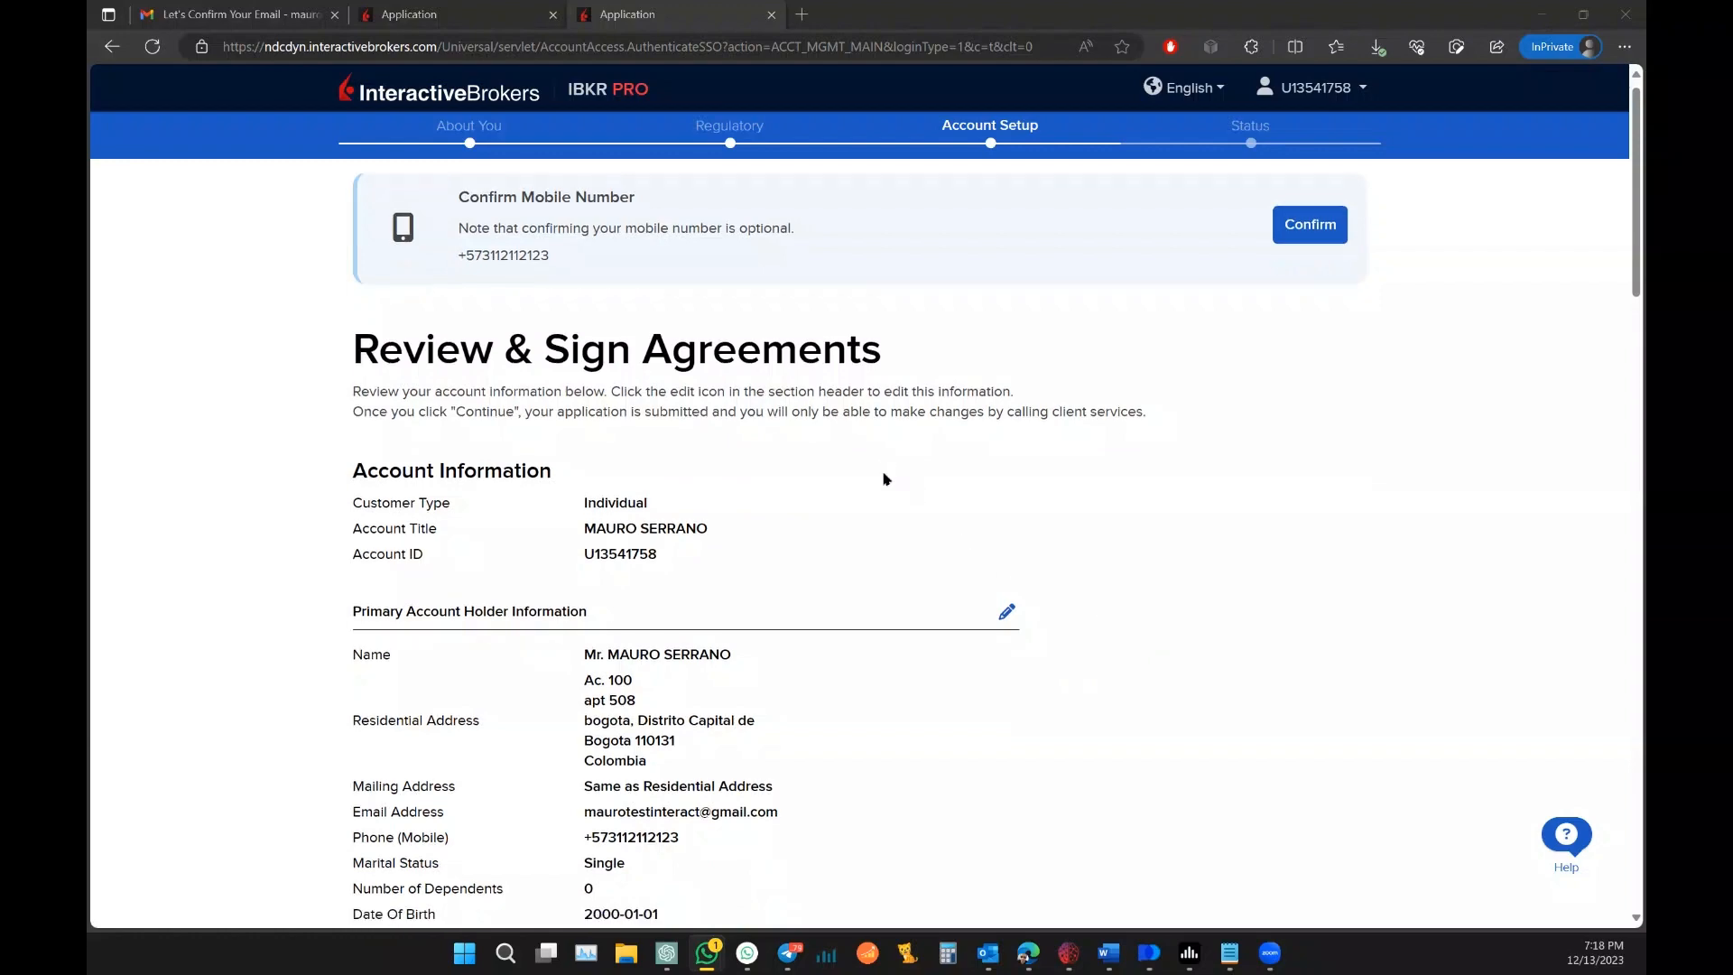
scroll(889, 467, "down", 10)
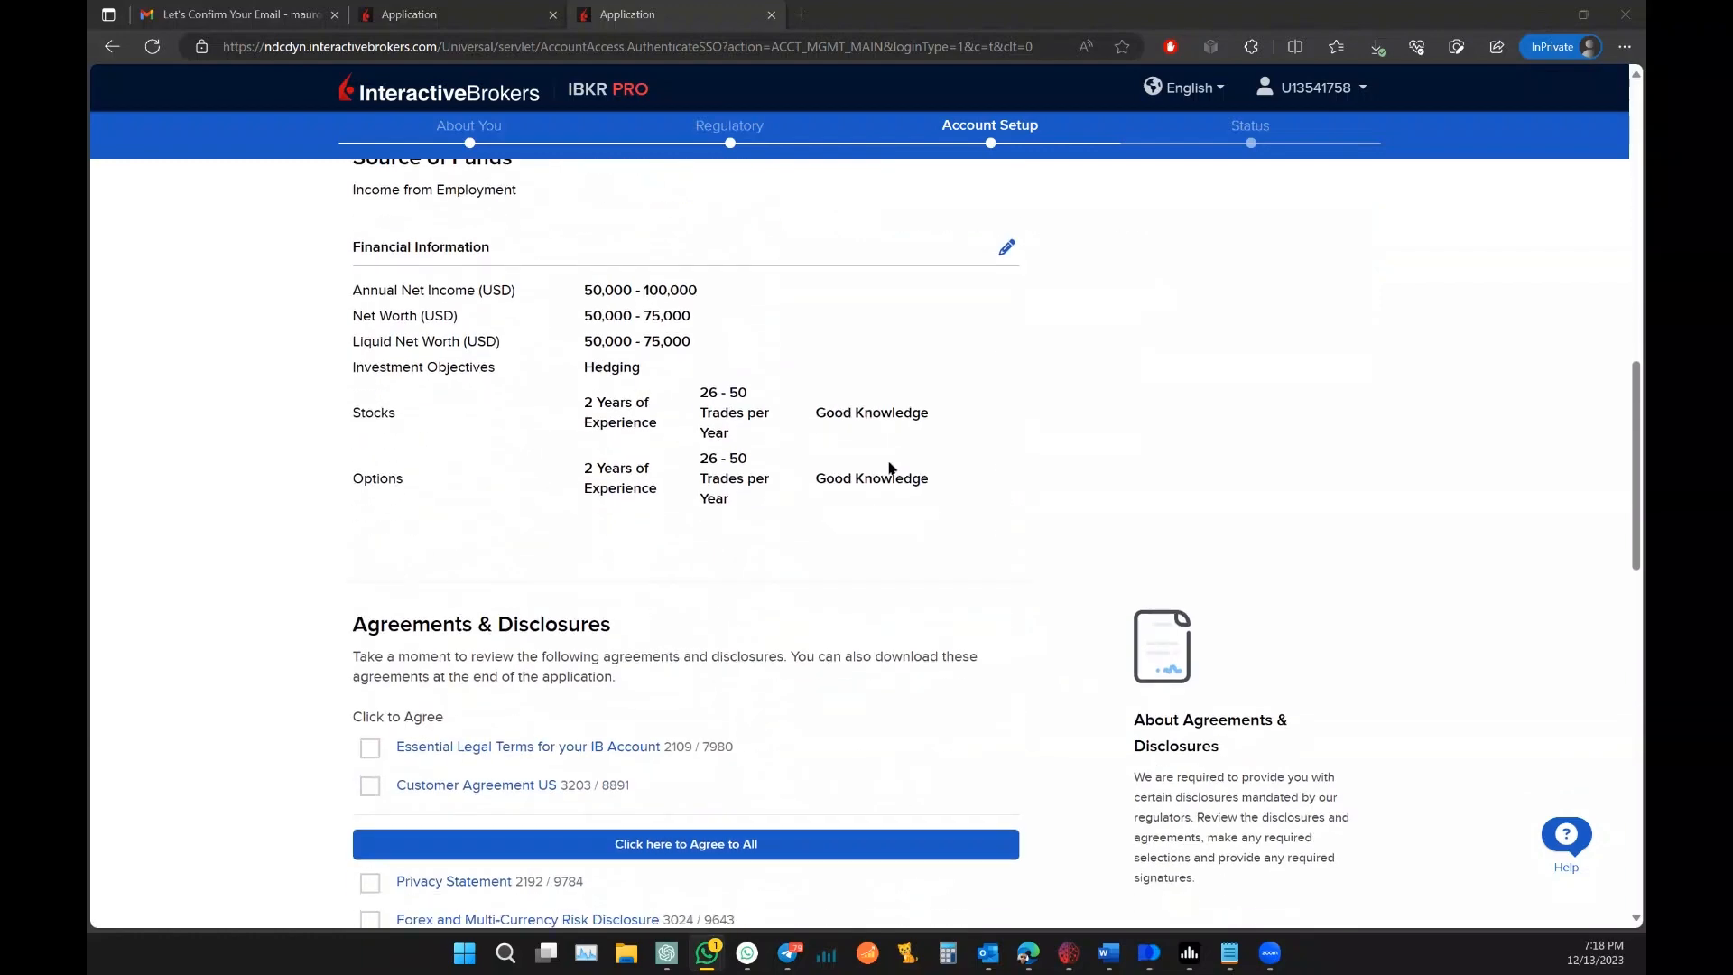
scroll(889, 467, "down", 1)
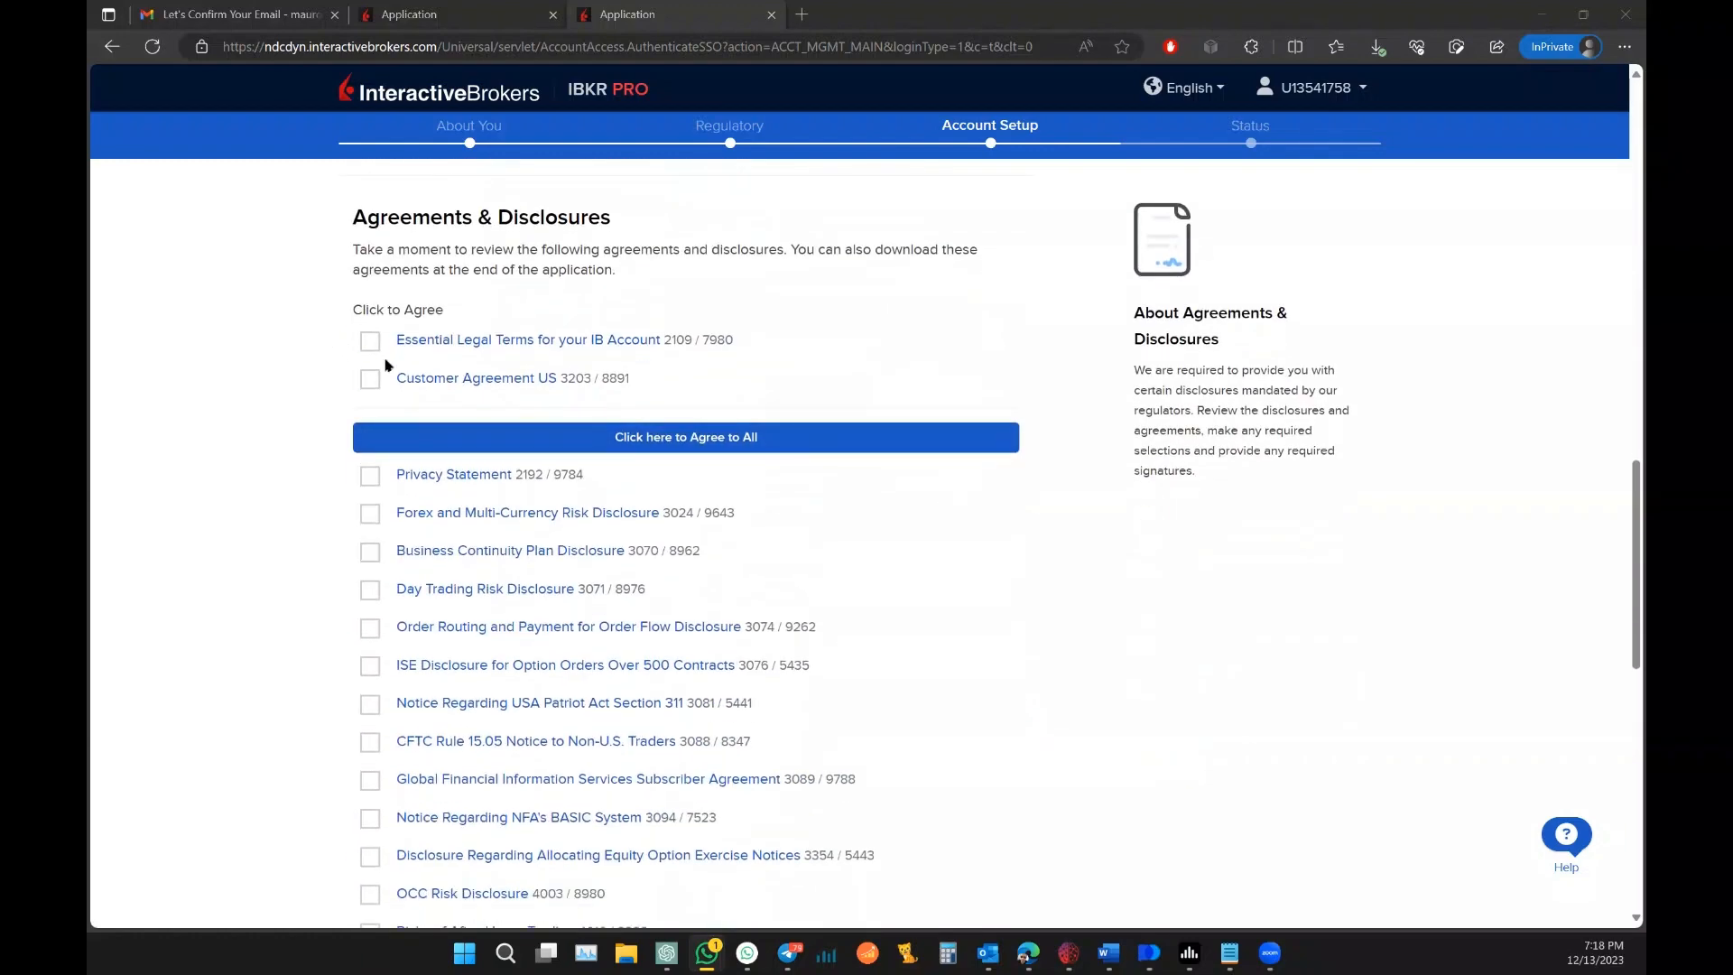
left_click(502, 433)
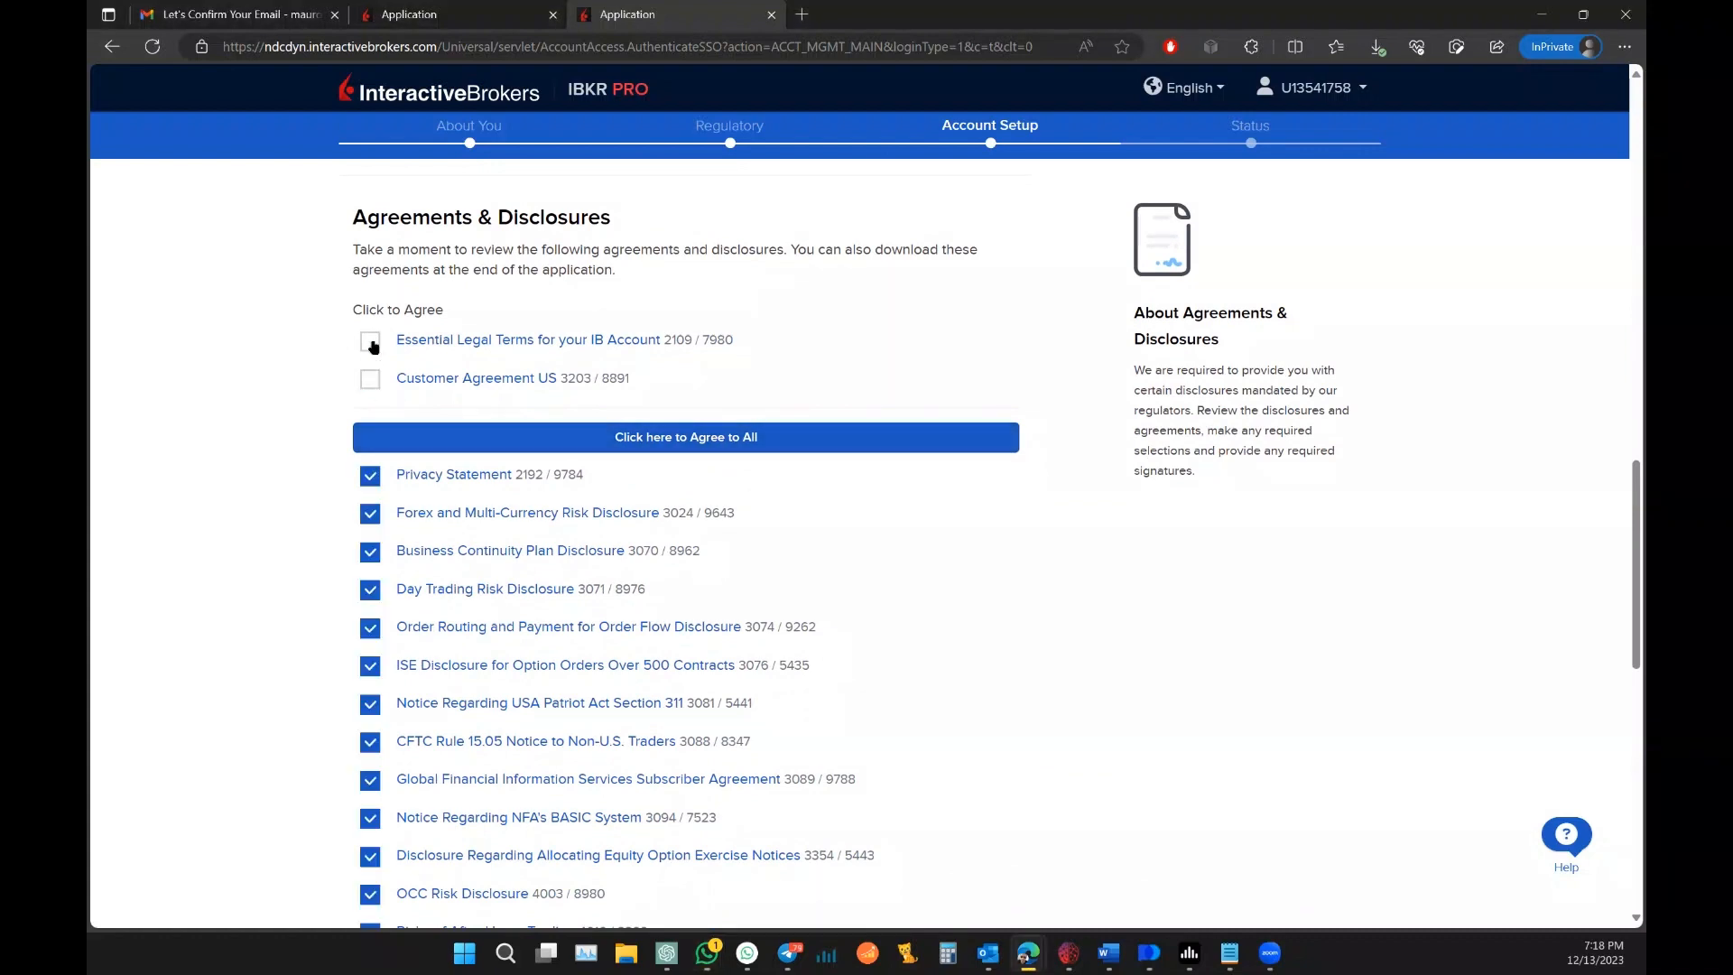
left_click(371, 340)
left_click(371, 379)
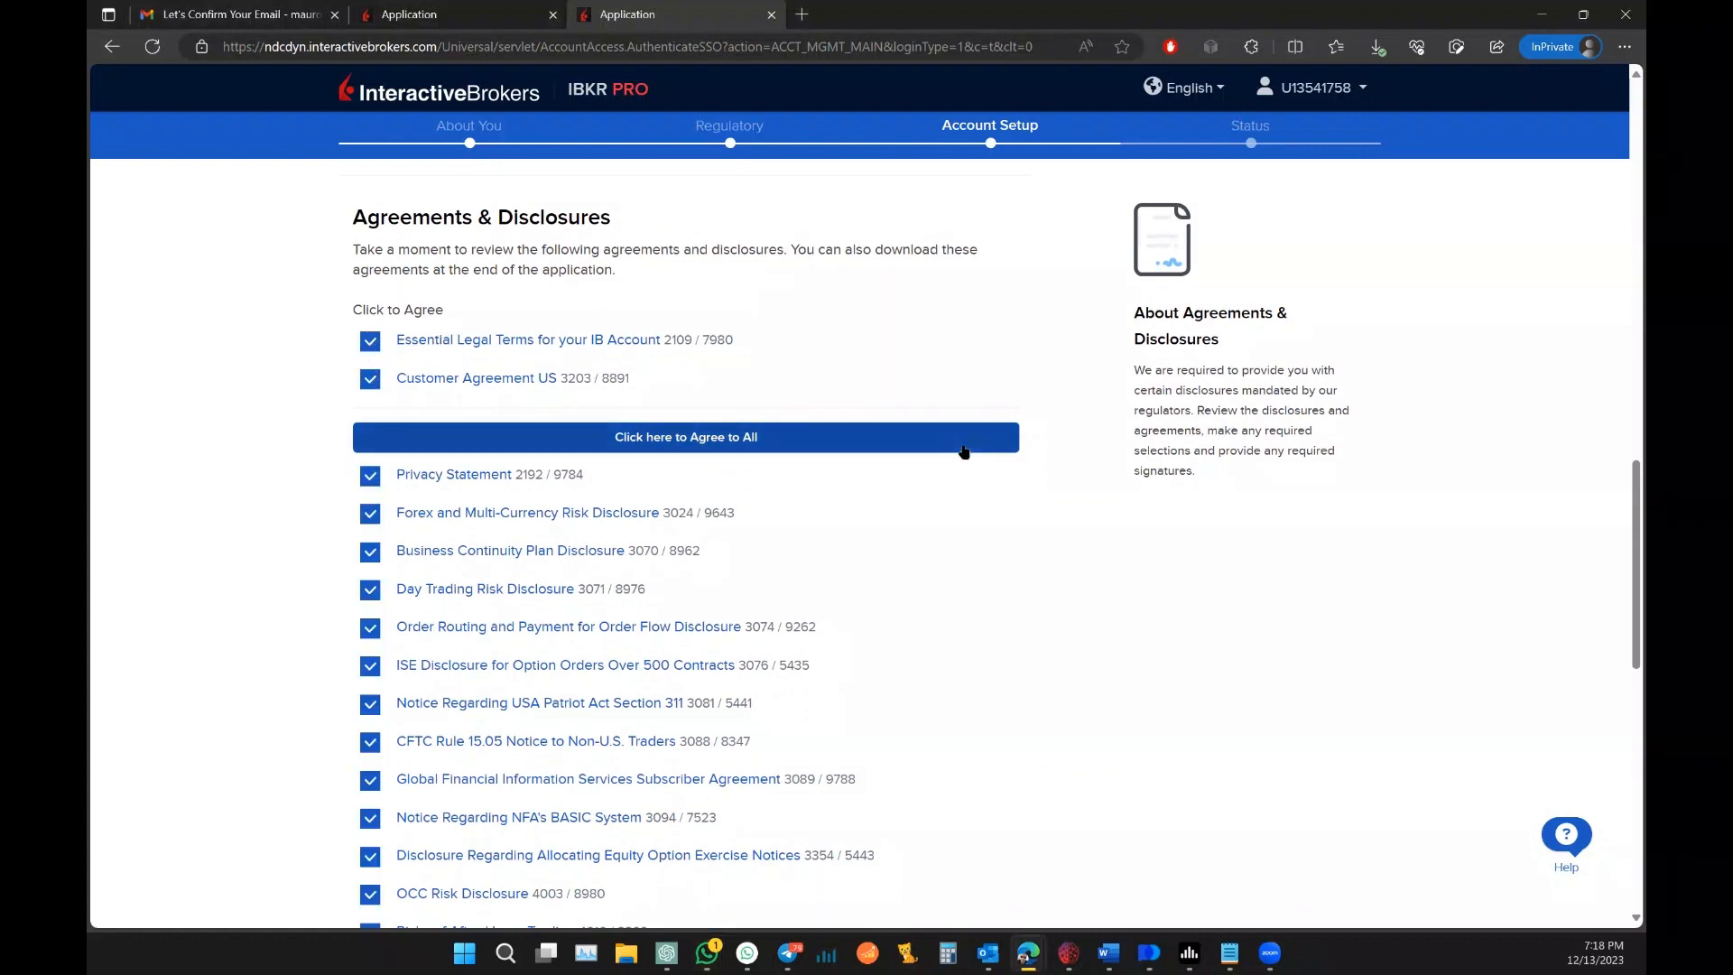
Step: E-sign the agreements with the account holder's full name and submit the application
scroll(958, 428, "down", 1)
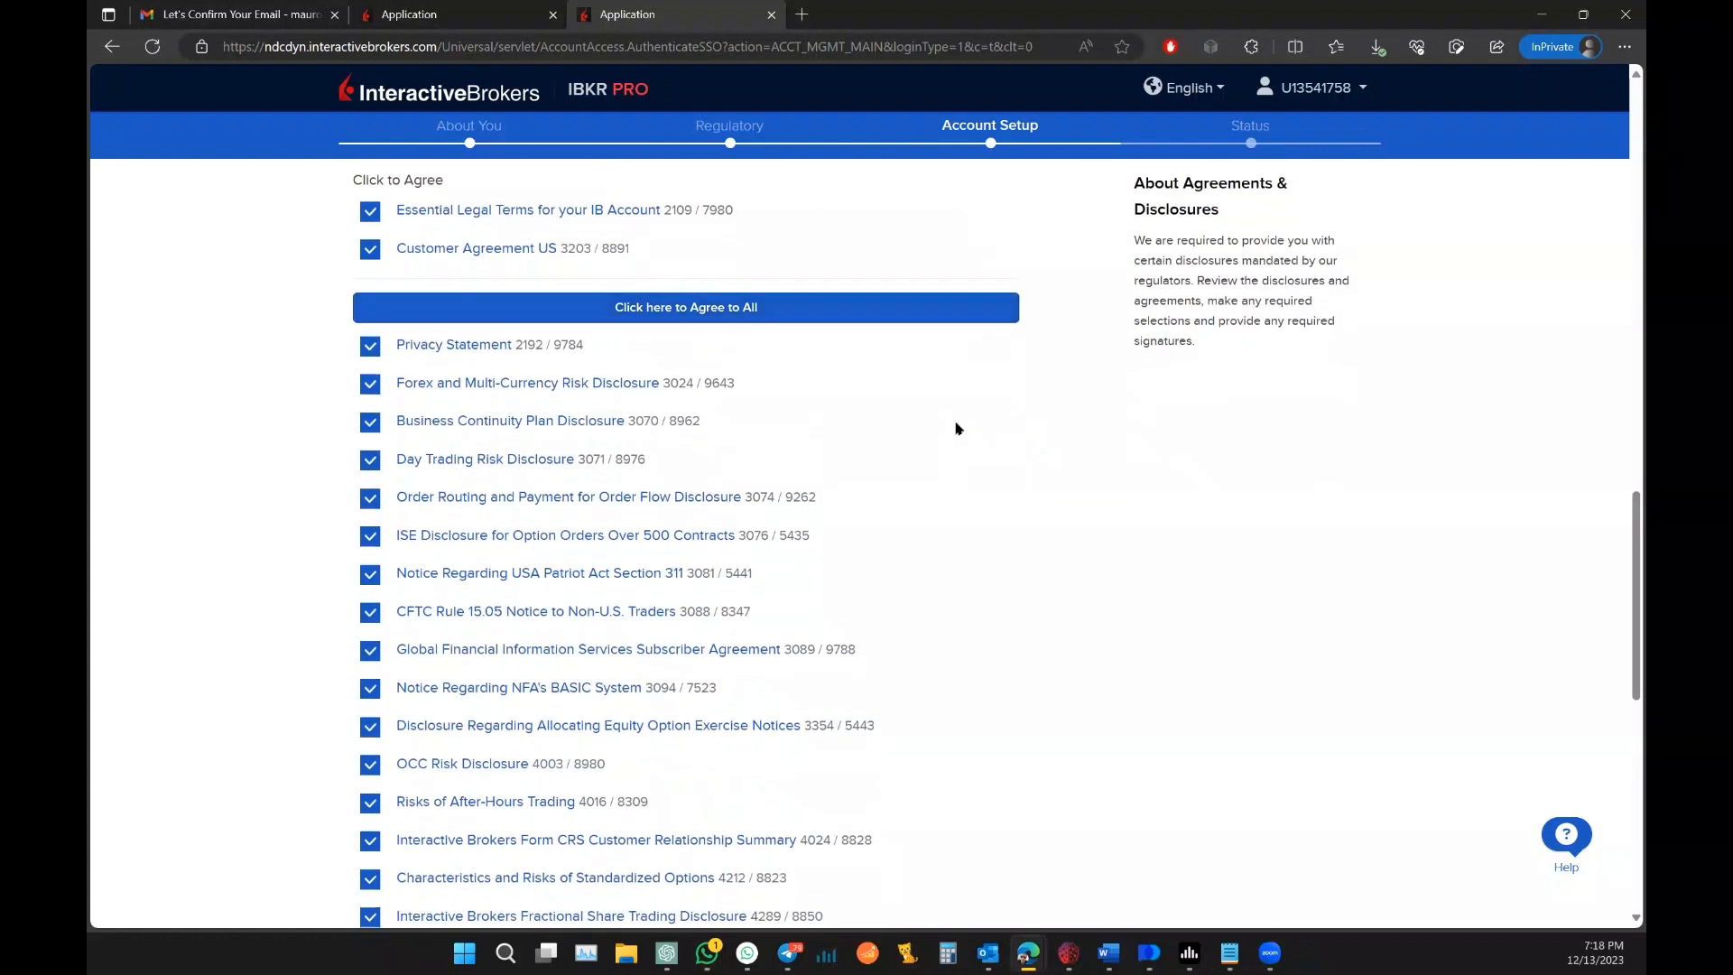
scroll(958, 428, "down", 6)
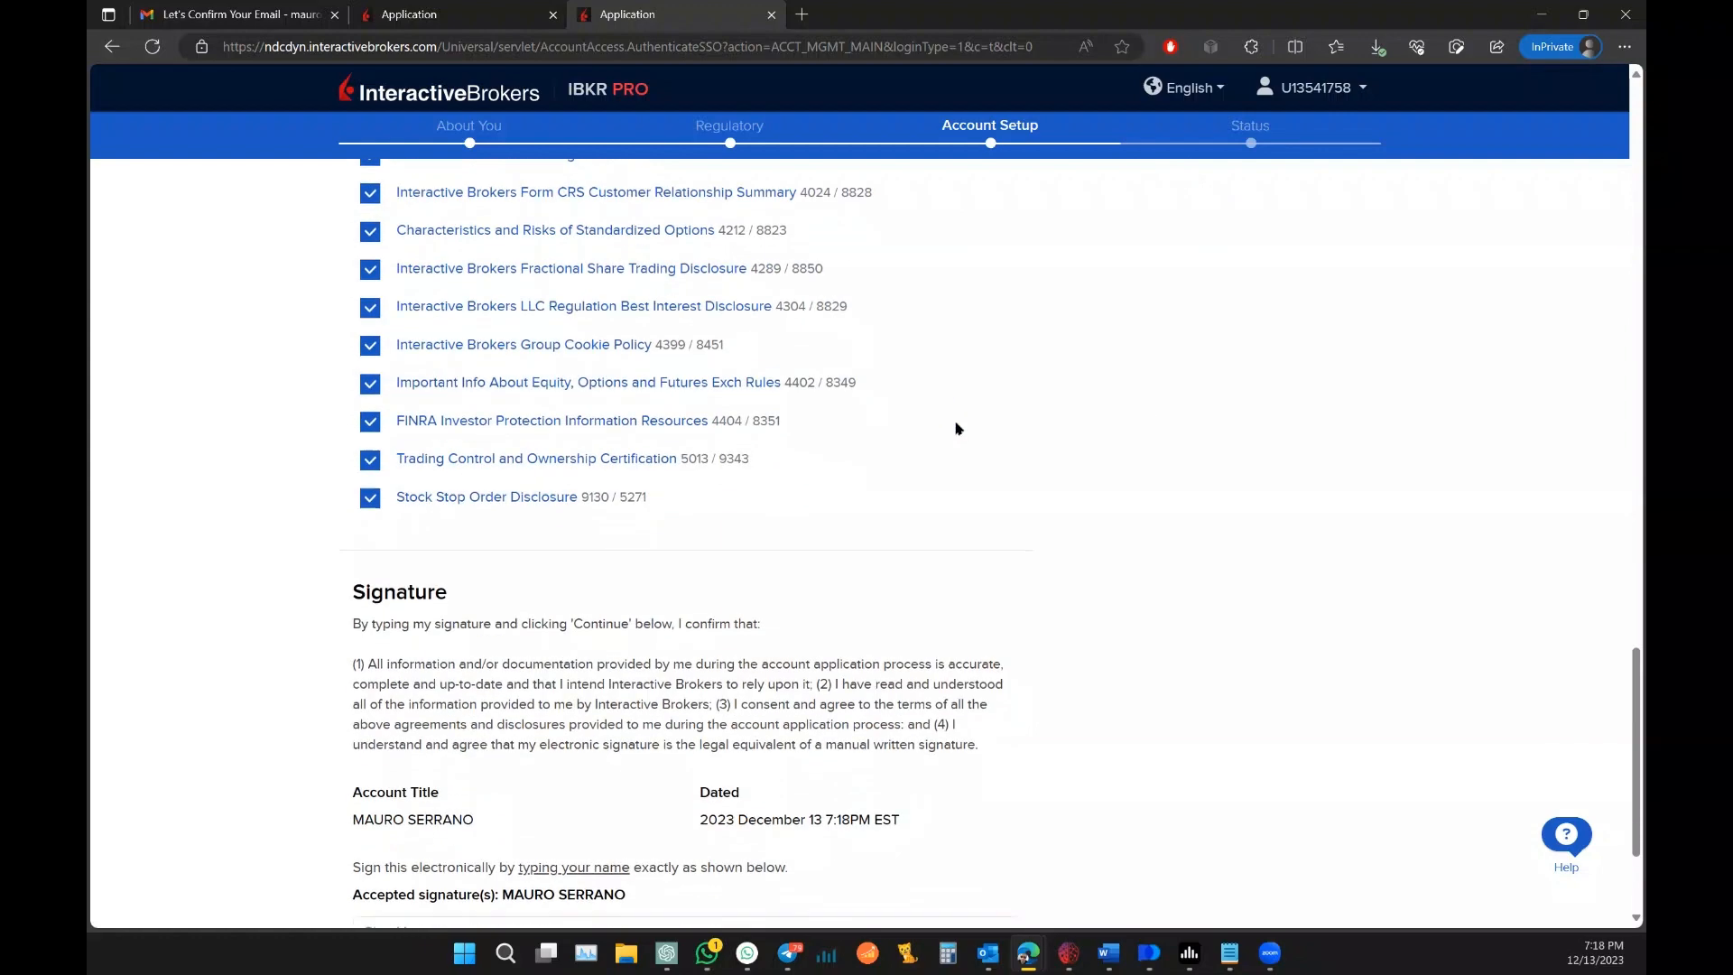
scroll(958, 428, "down", 1)
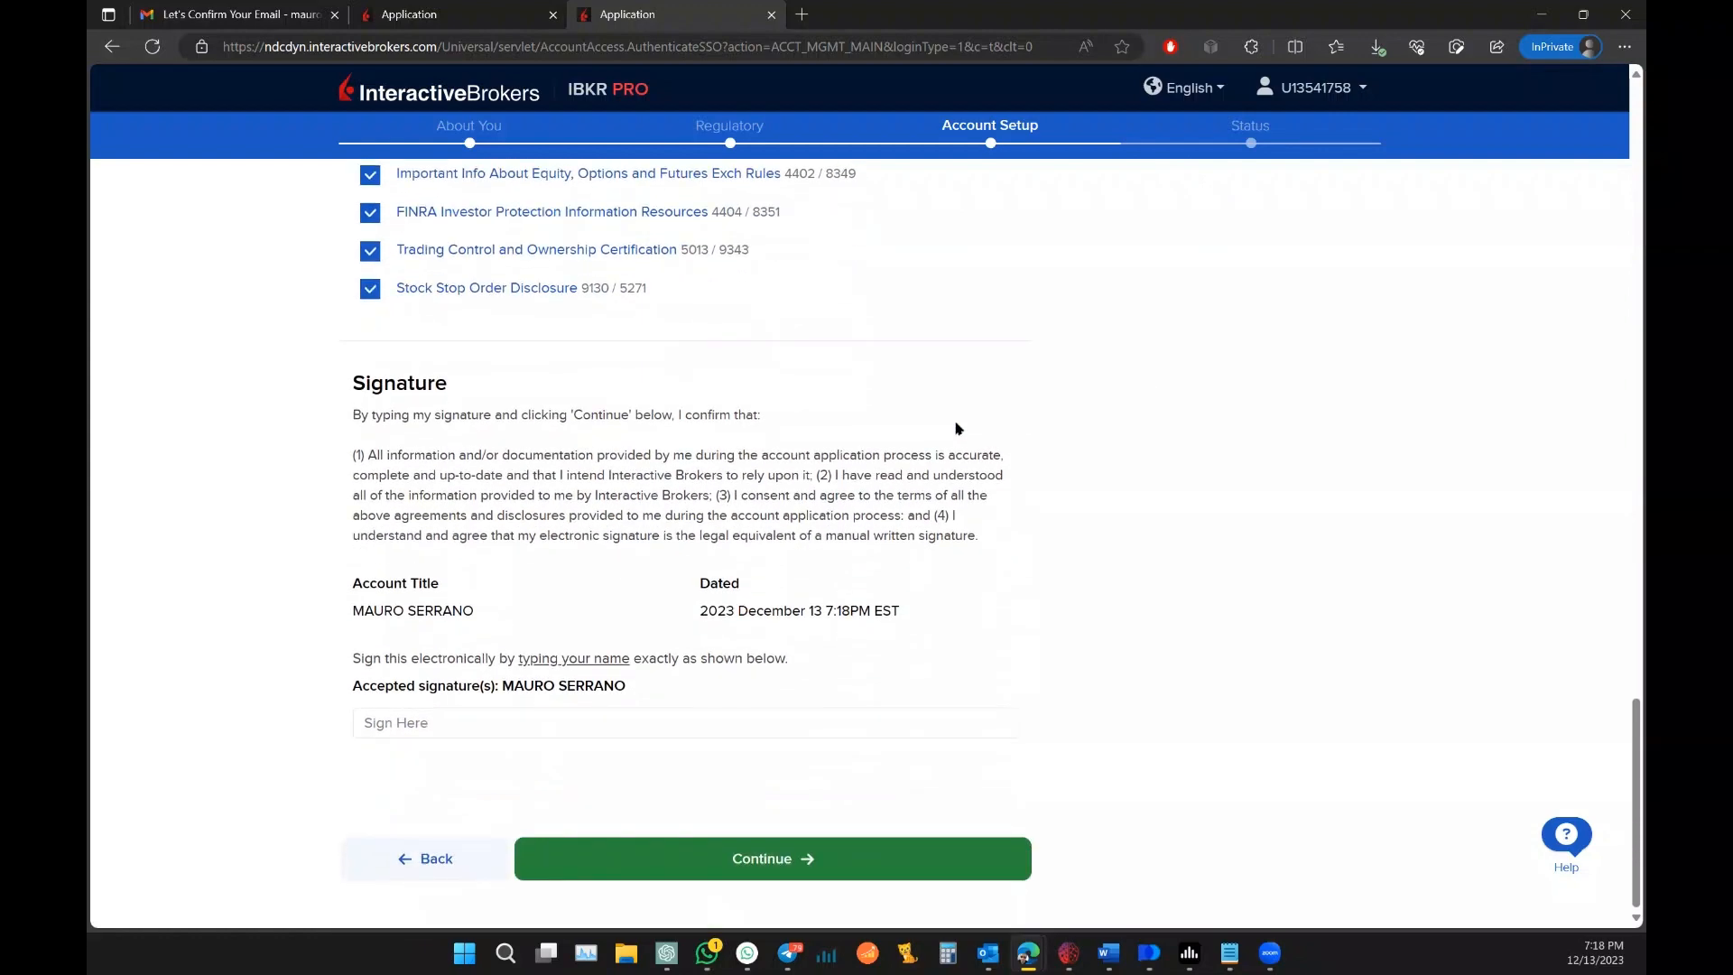
left_click(465, 730)
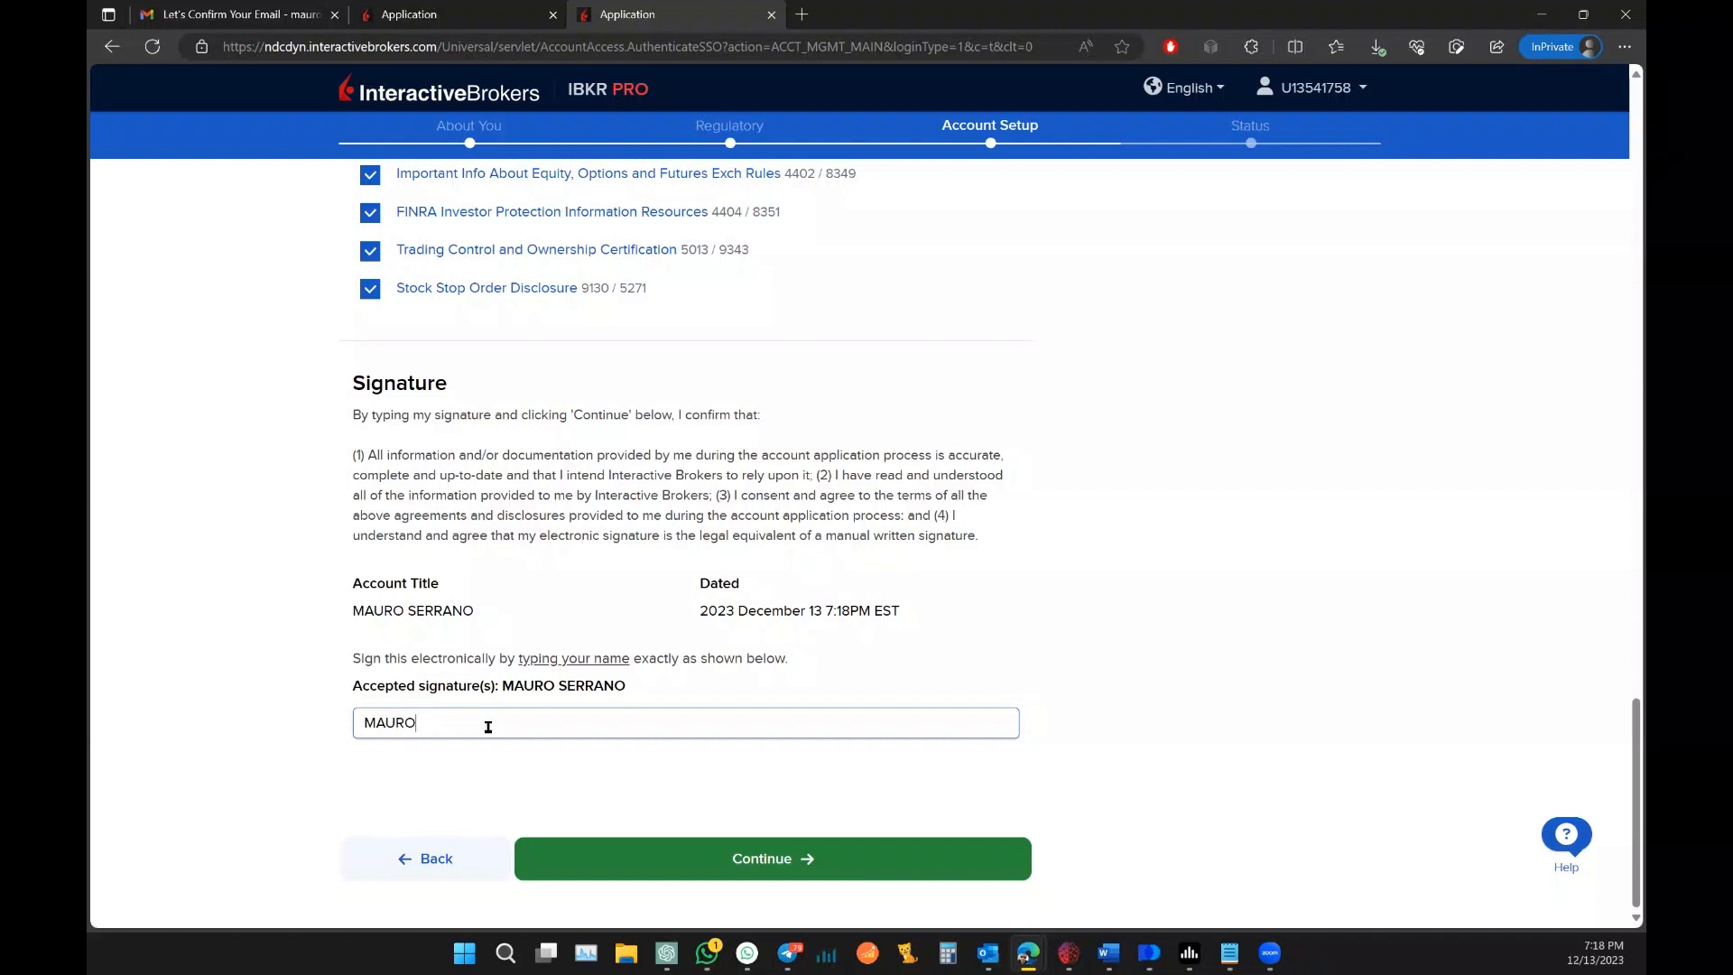
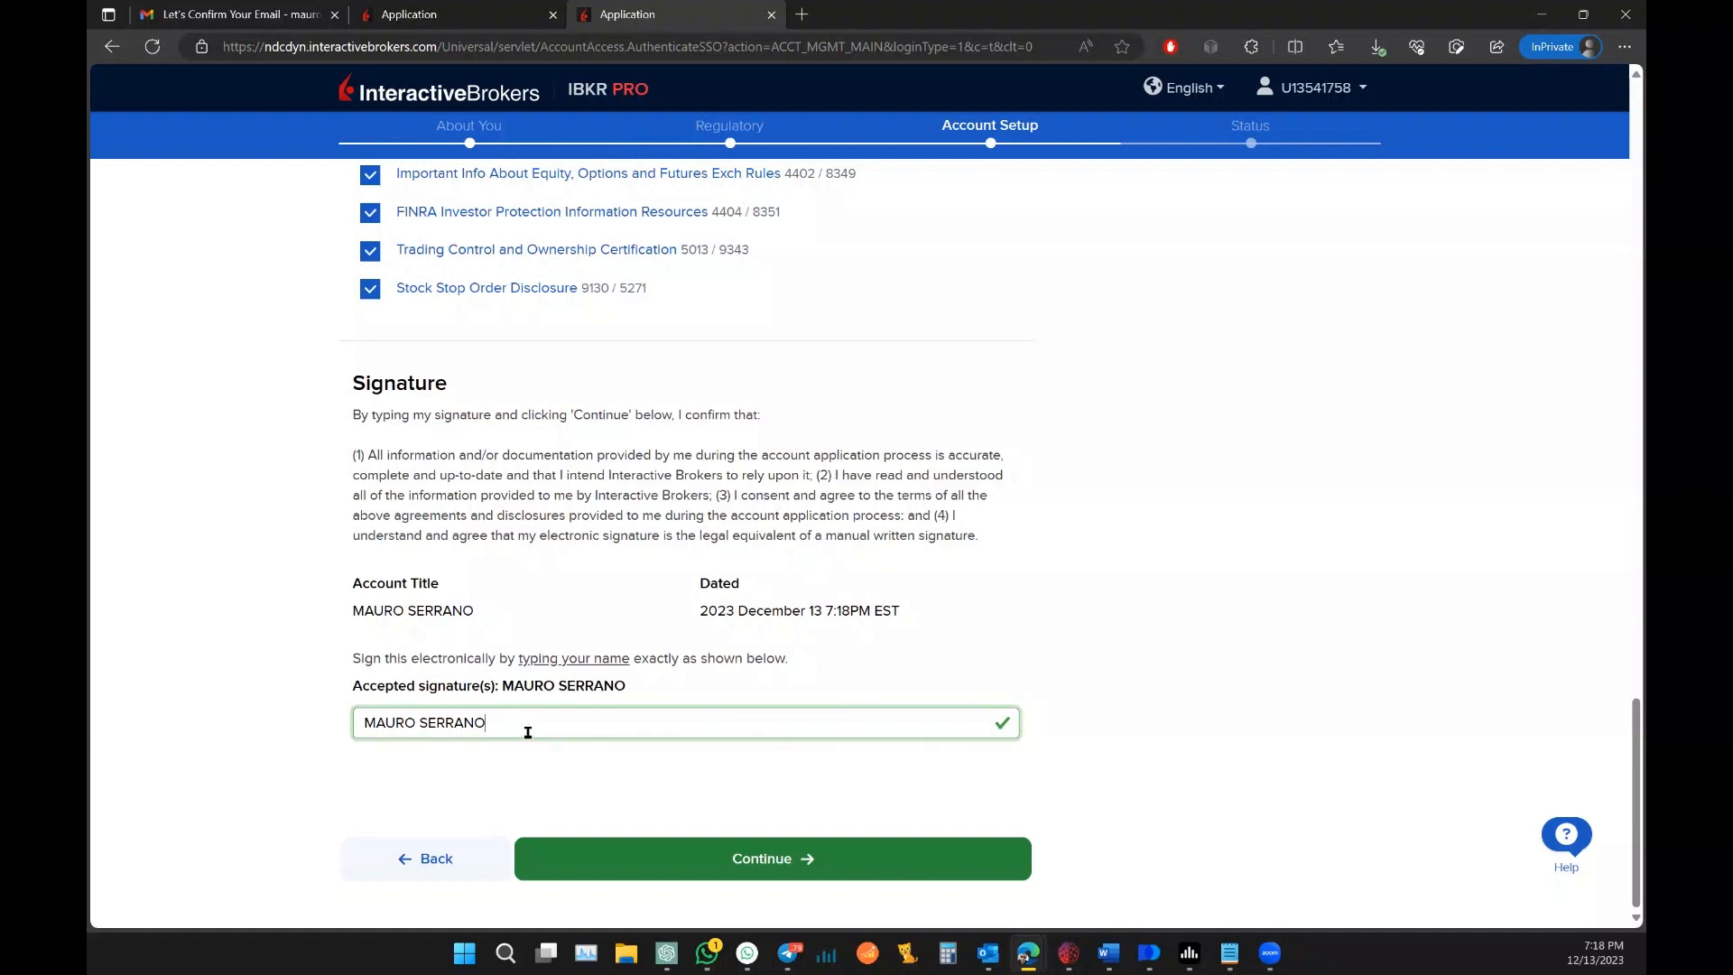
left_click(815, 858)
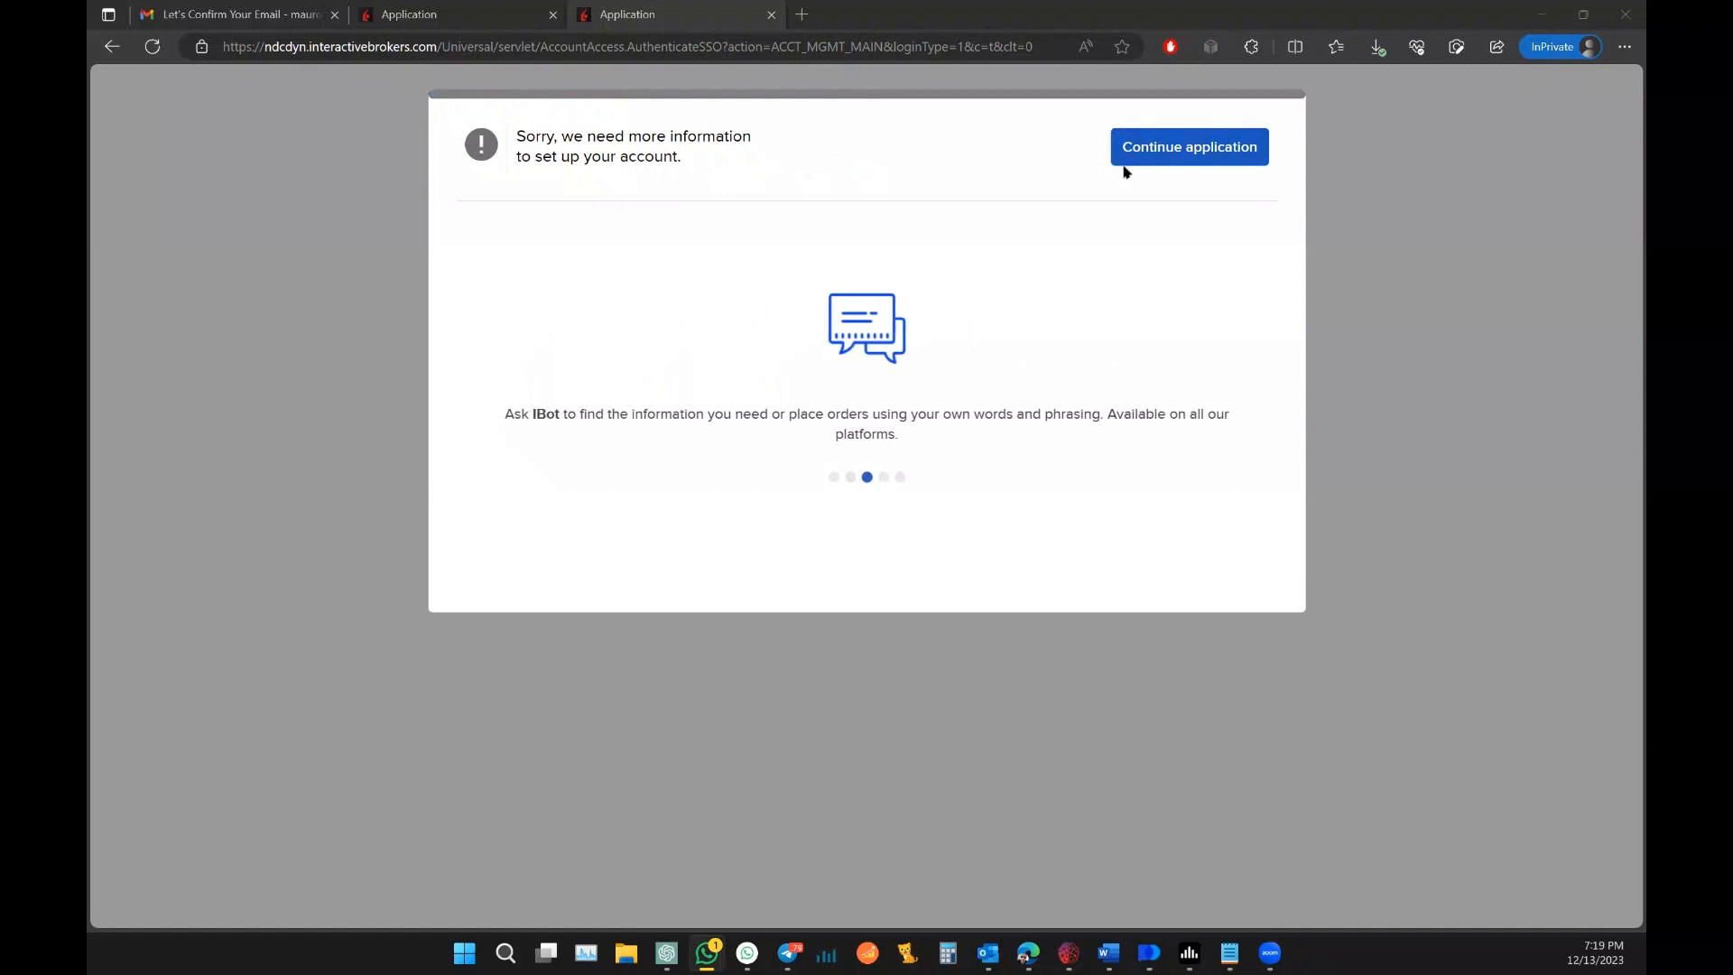
Step: Resume the application and start an Advanced Market Data subscription, showing the subscriber status options
left_click(1156, 149)
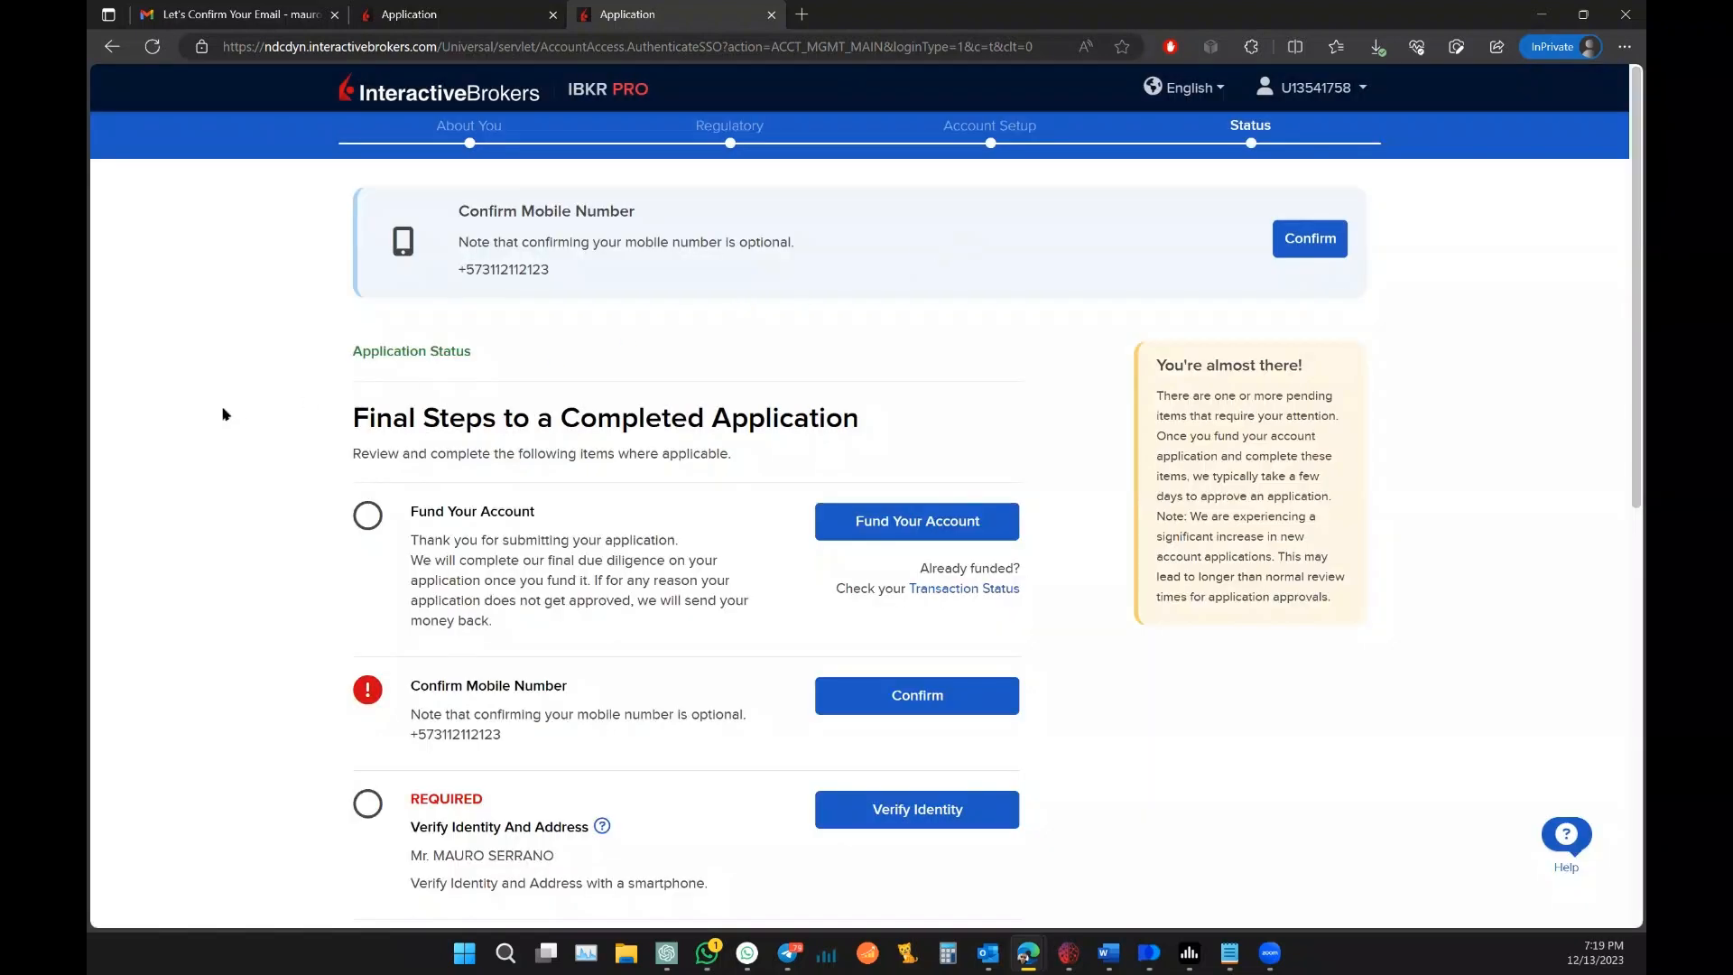
scroll(225, 414, "down", 3)
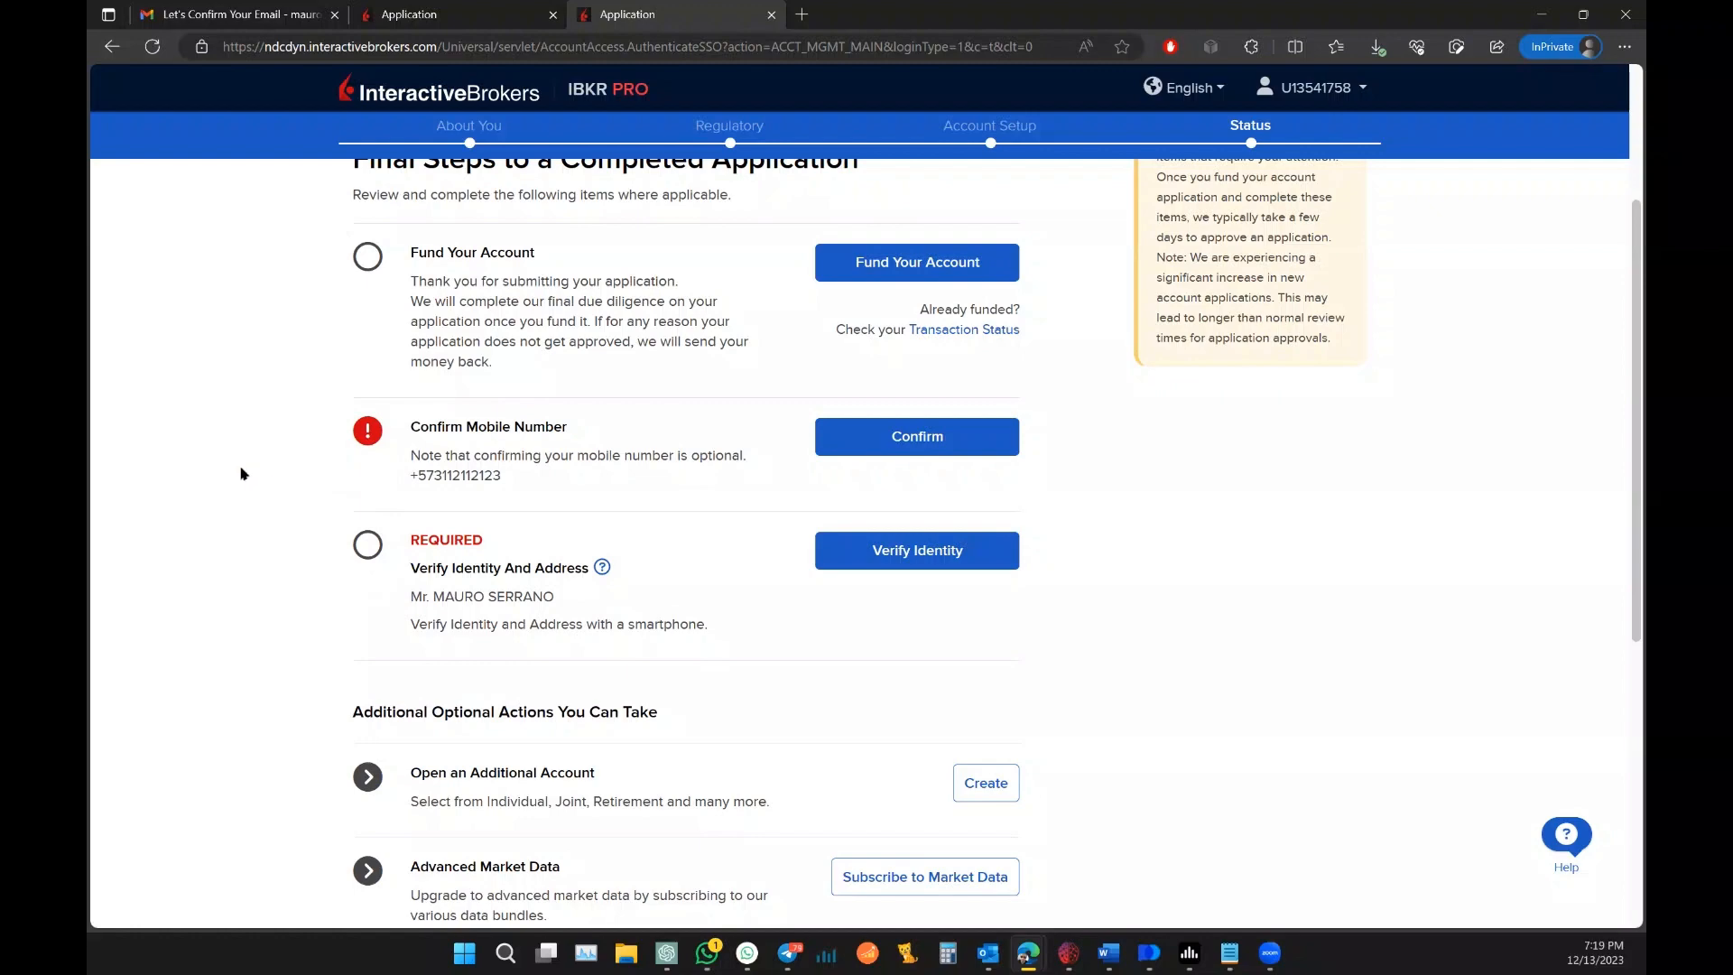
scroll(242, 469, "down", 3)
scroll(240, 464, "up", 6)
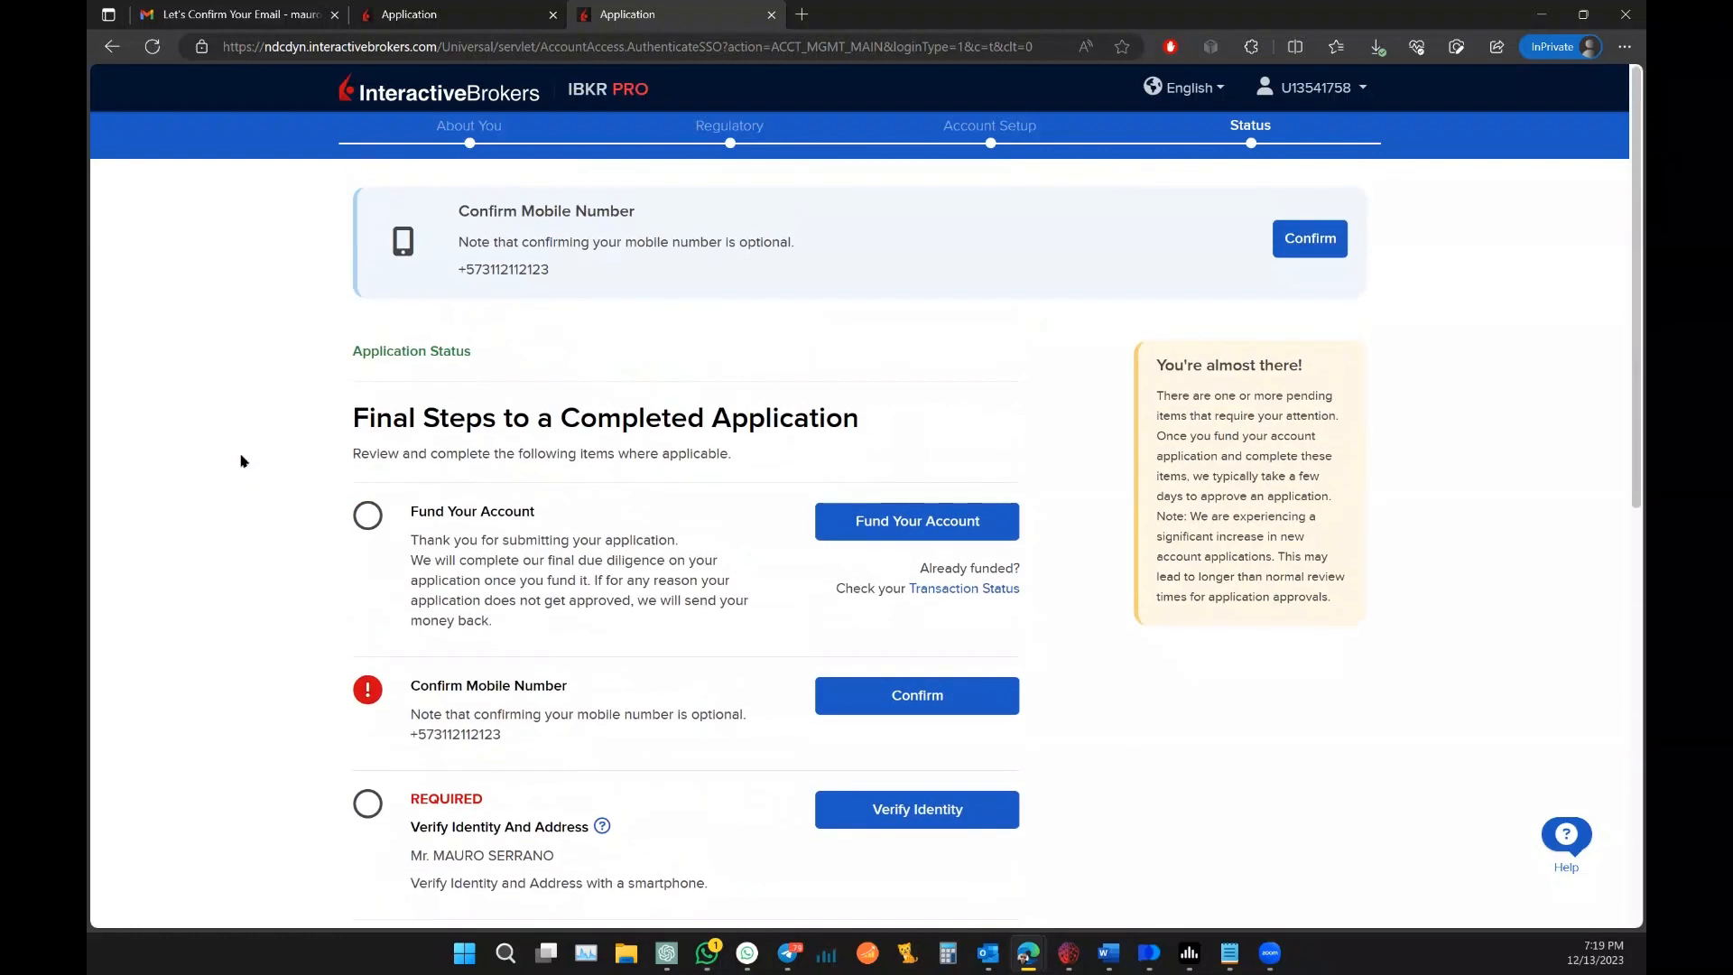
scroll(665, 387, "down", 1)
scroll(650, 468, "up", 1)
scroll(669, 390, "down", 4)
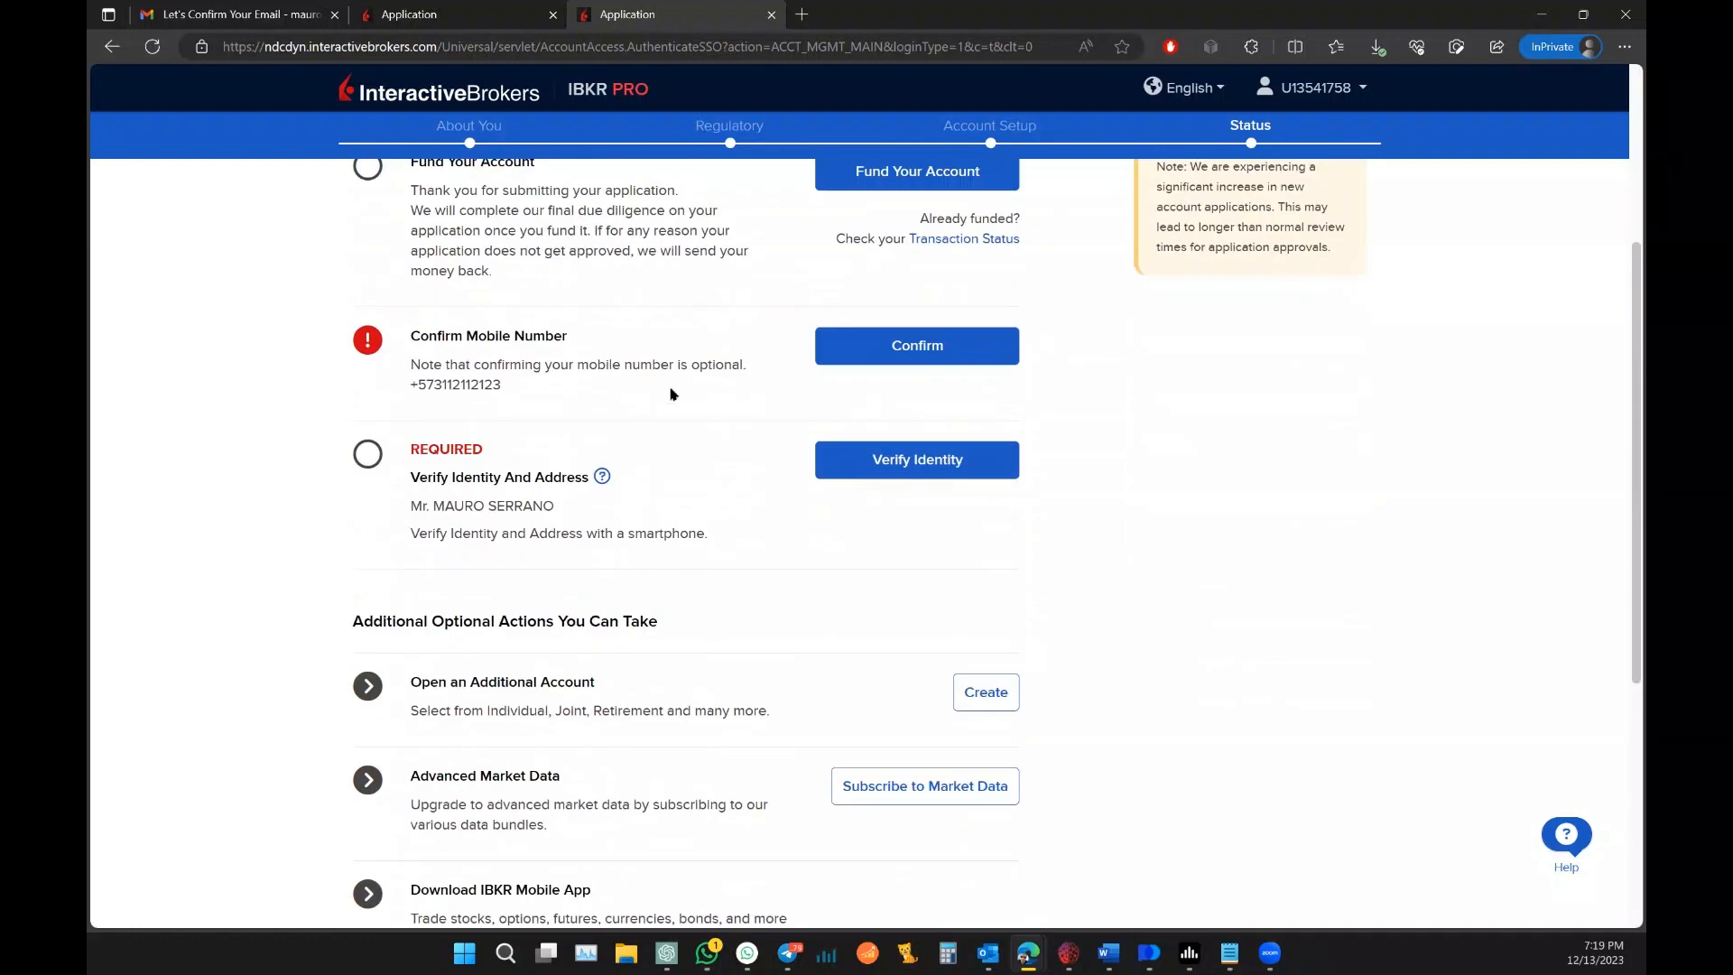
scroll(818, 366, "down", 3)
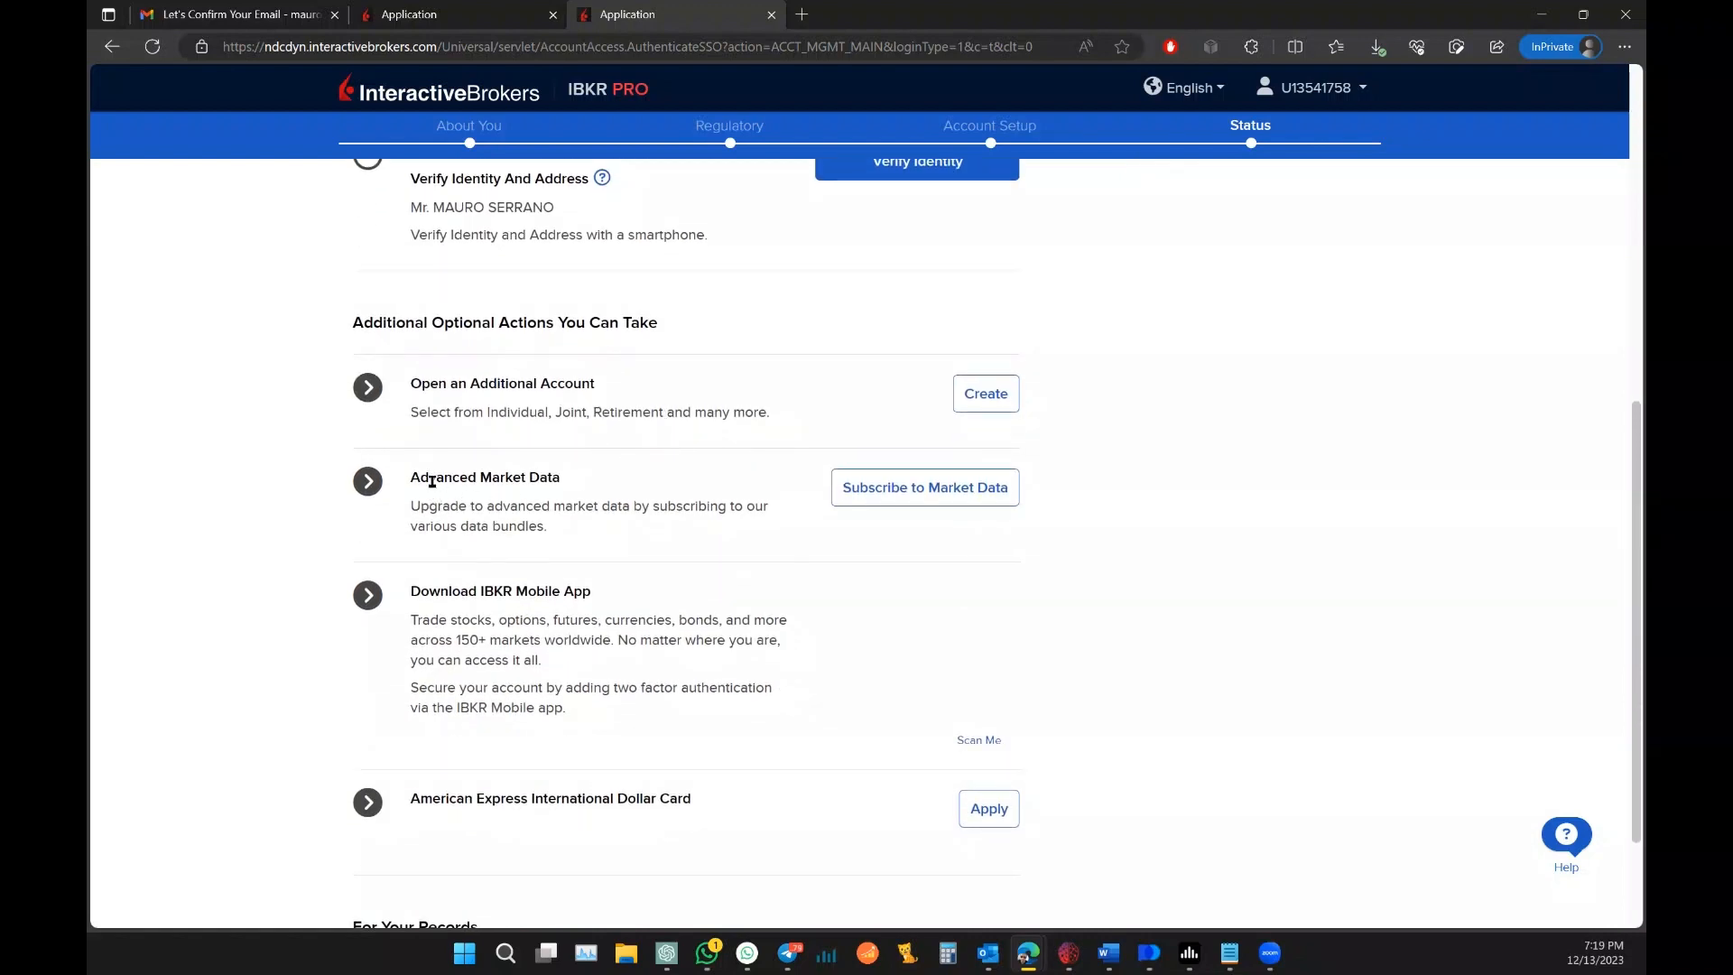
left_click(921, 498)
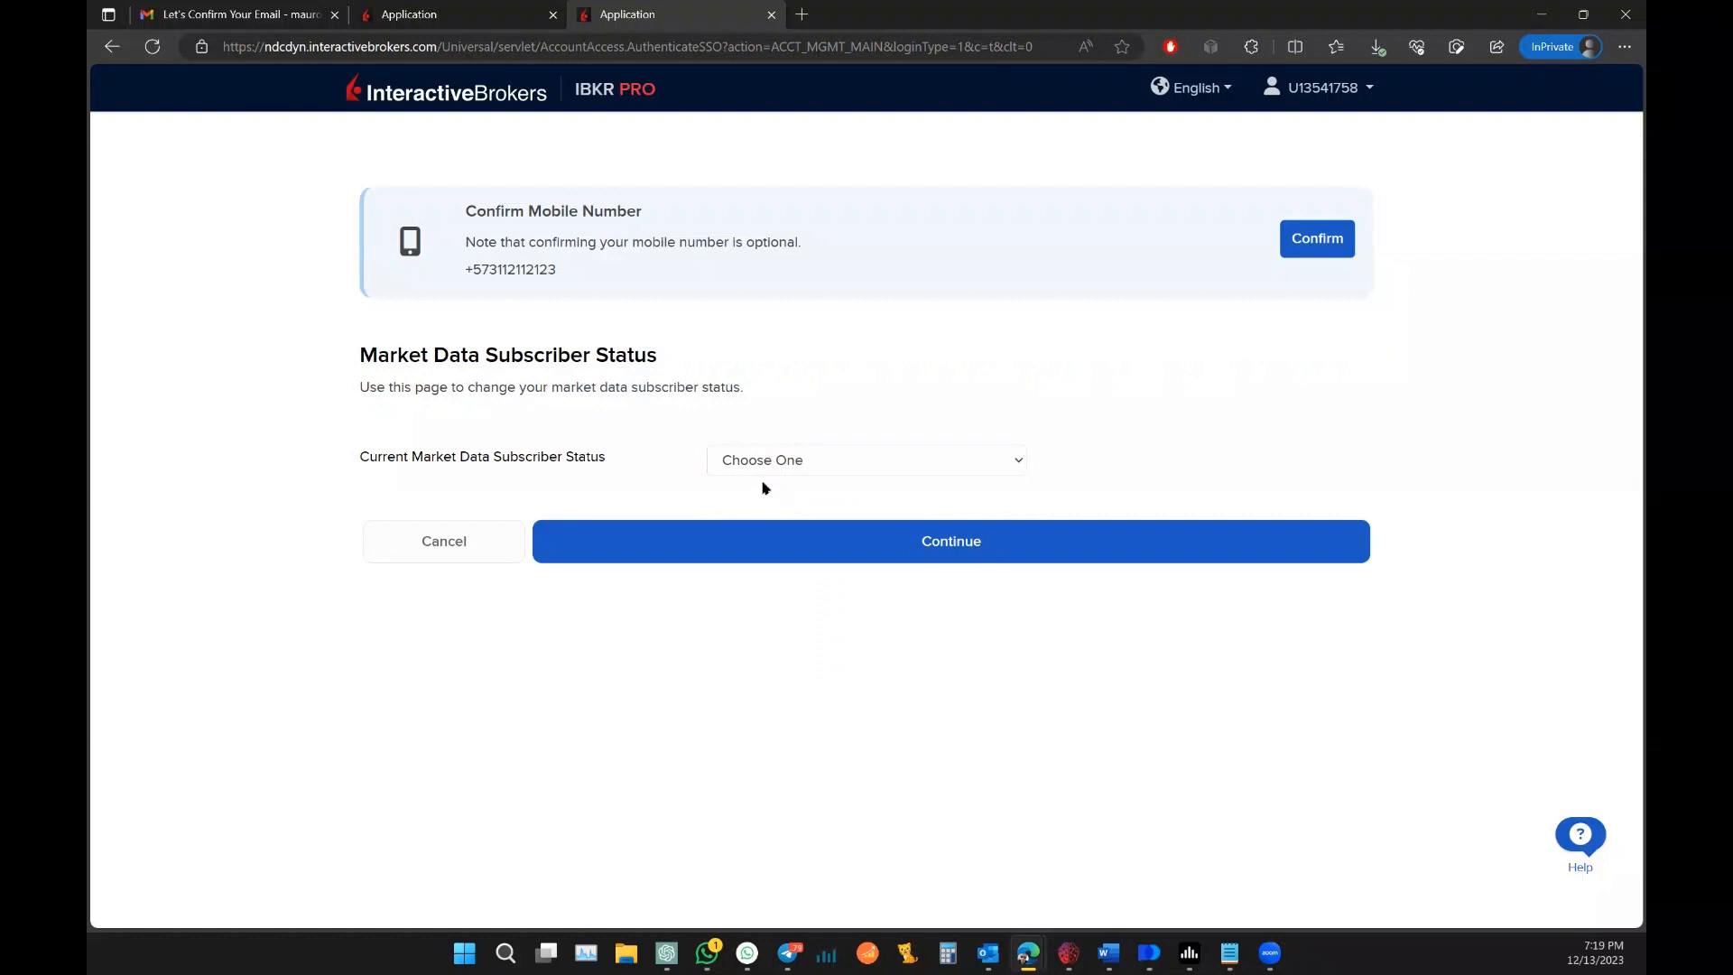
left_click(870, 454)
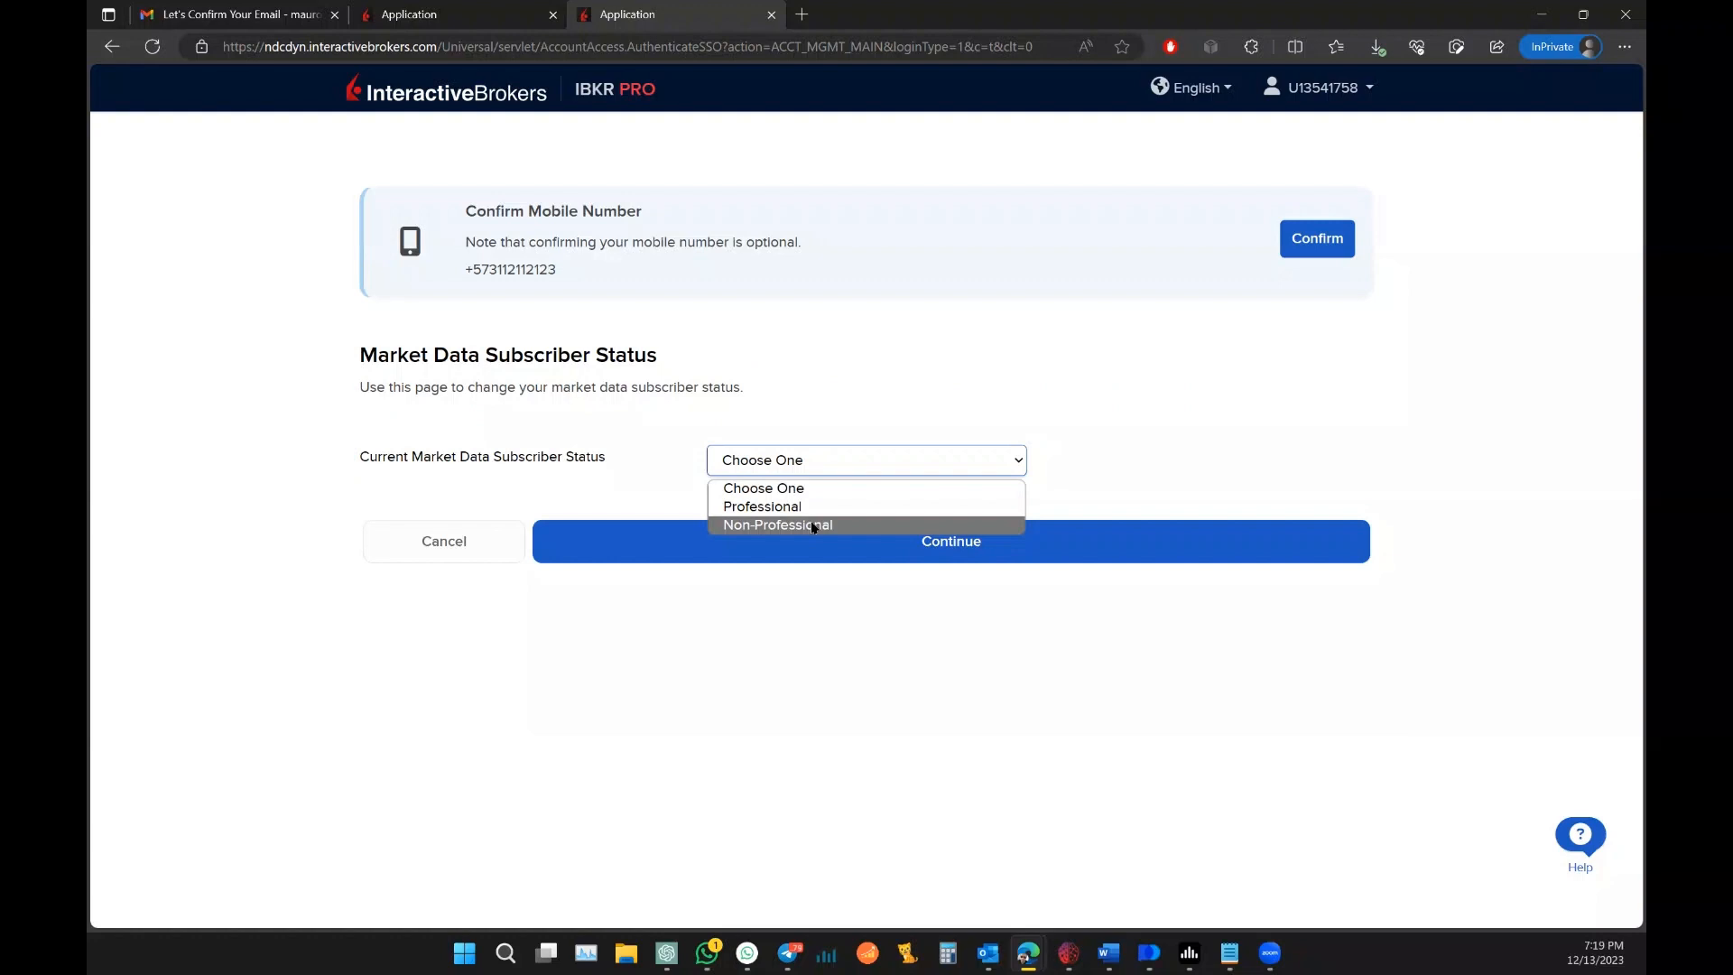
Step: Choose Non-Professional status and answer Yes to personal-use and change-reporting questions
left_click(814, 528)
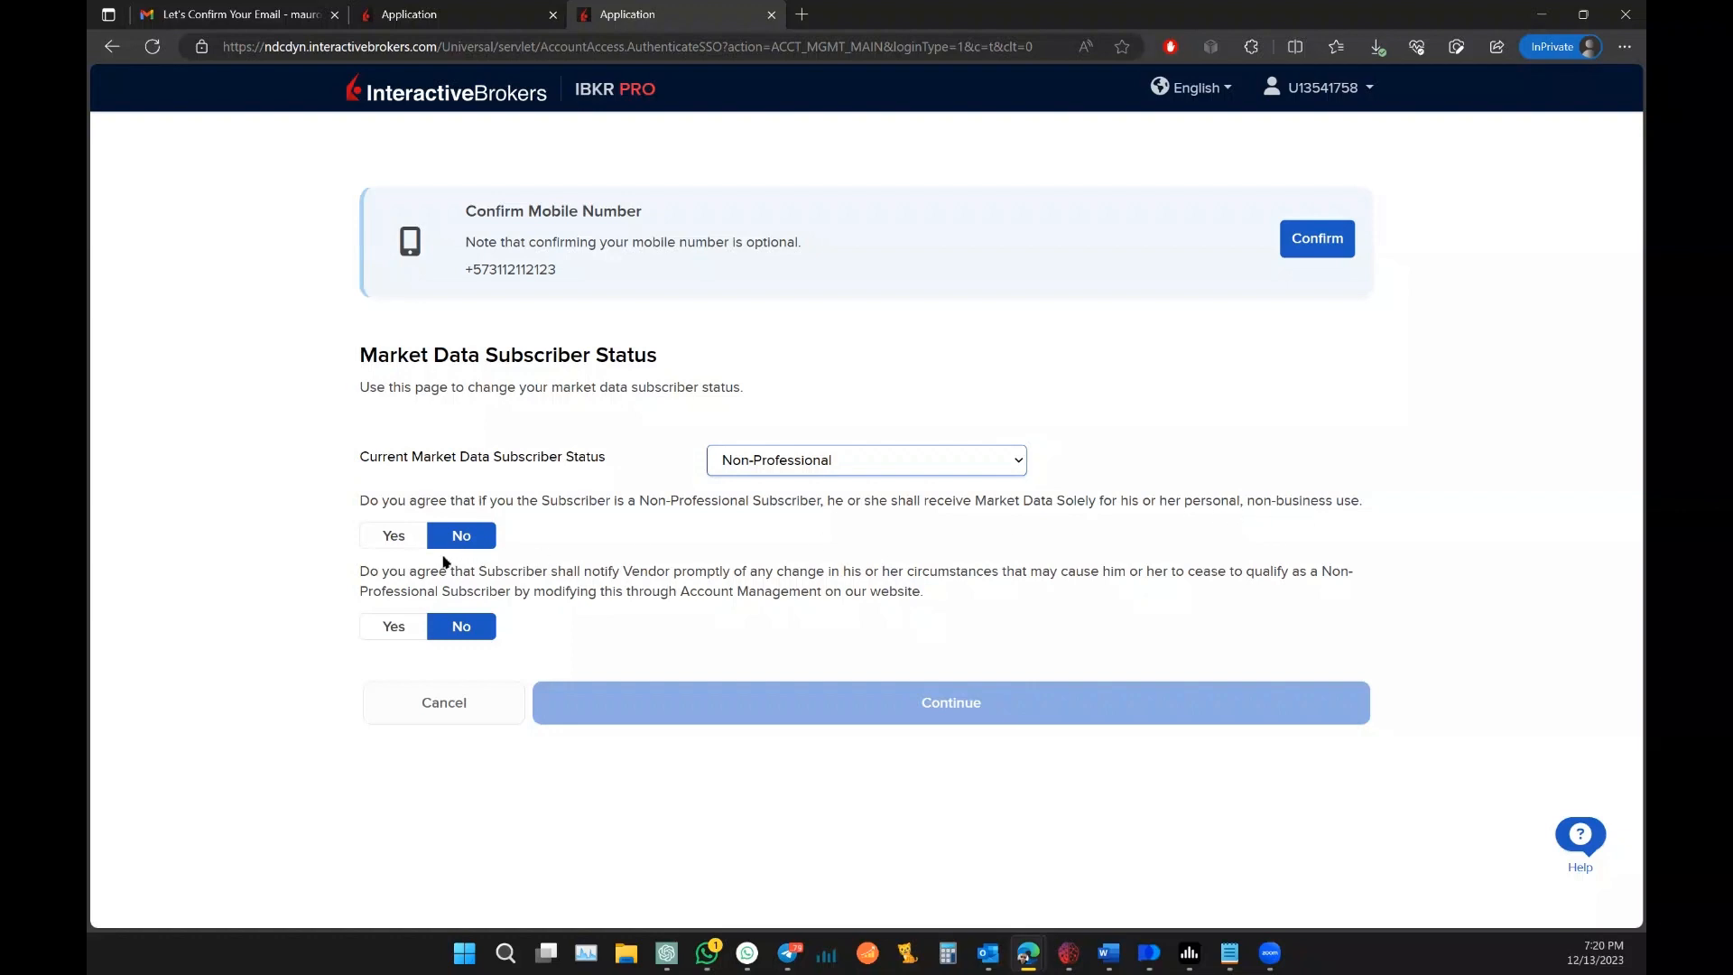
left_click(391, 536)
left_click(393, 624)
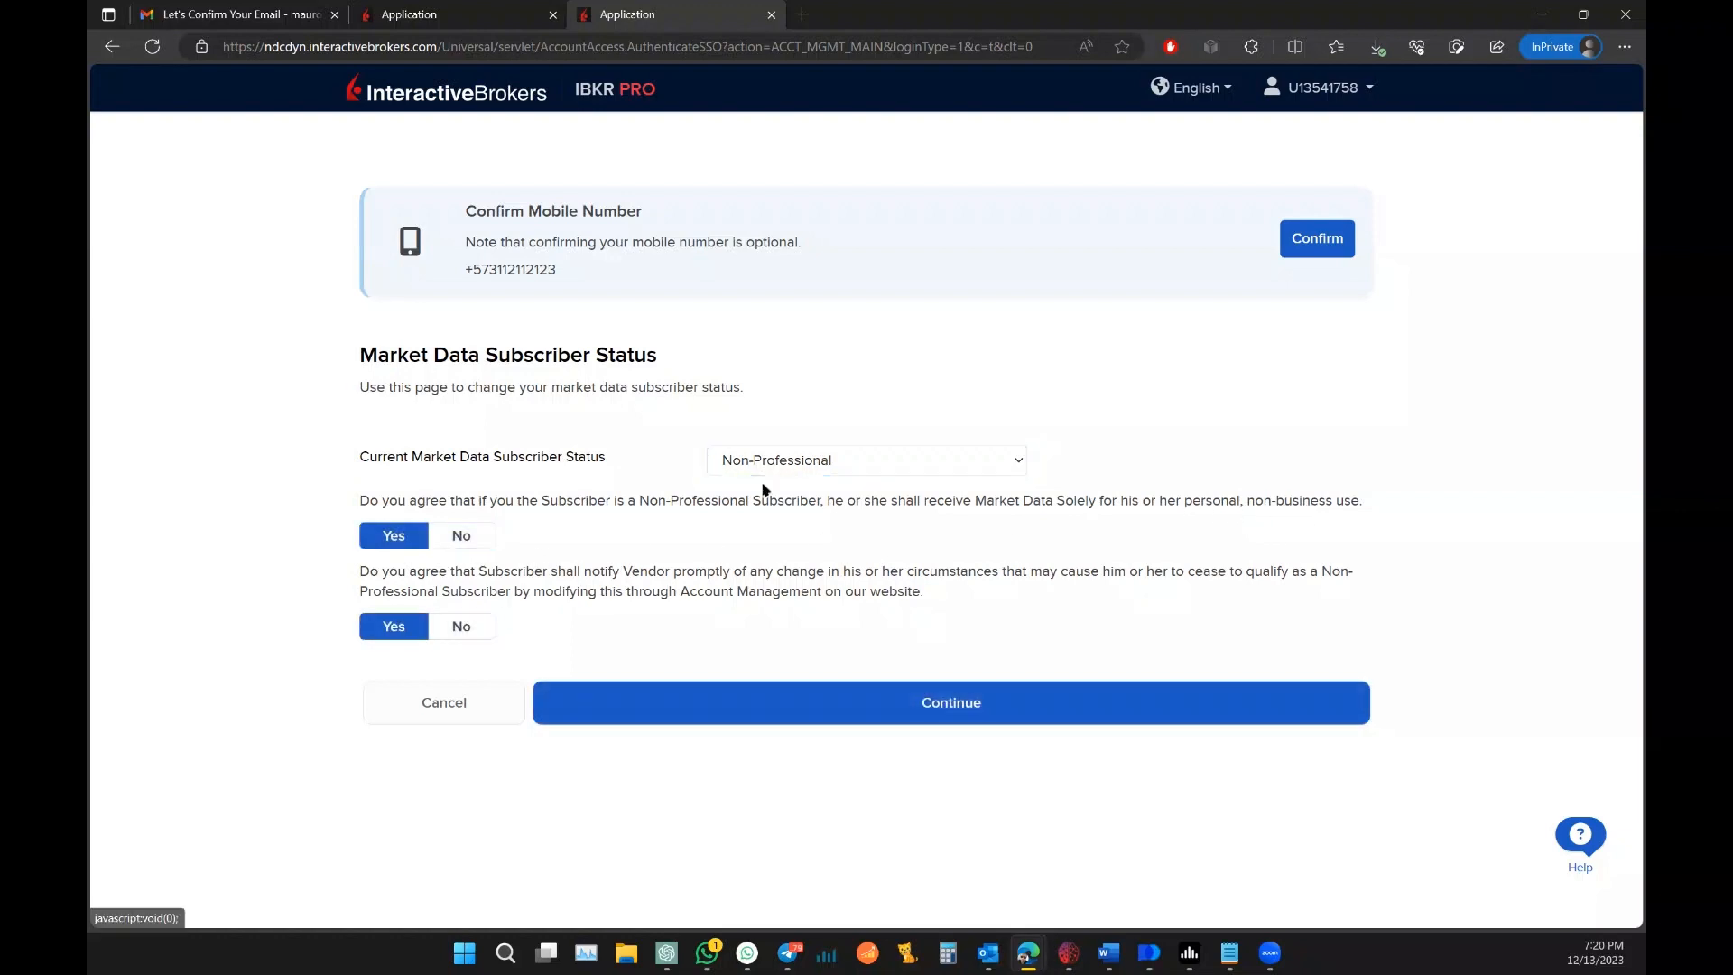
Step: Submit the Non-Professional status and tick Cboe One and NASDAQ (Network C/UTP) under Level I (NBBO)
left_click(851, 705)
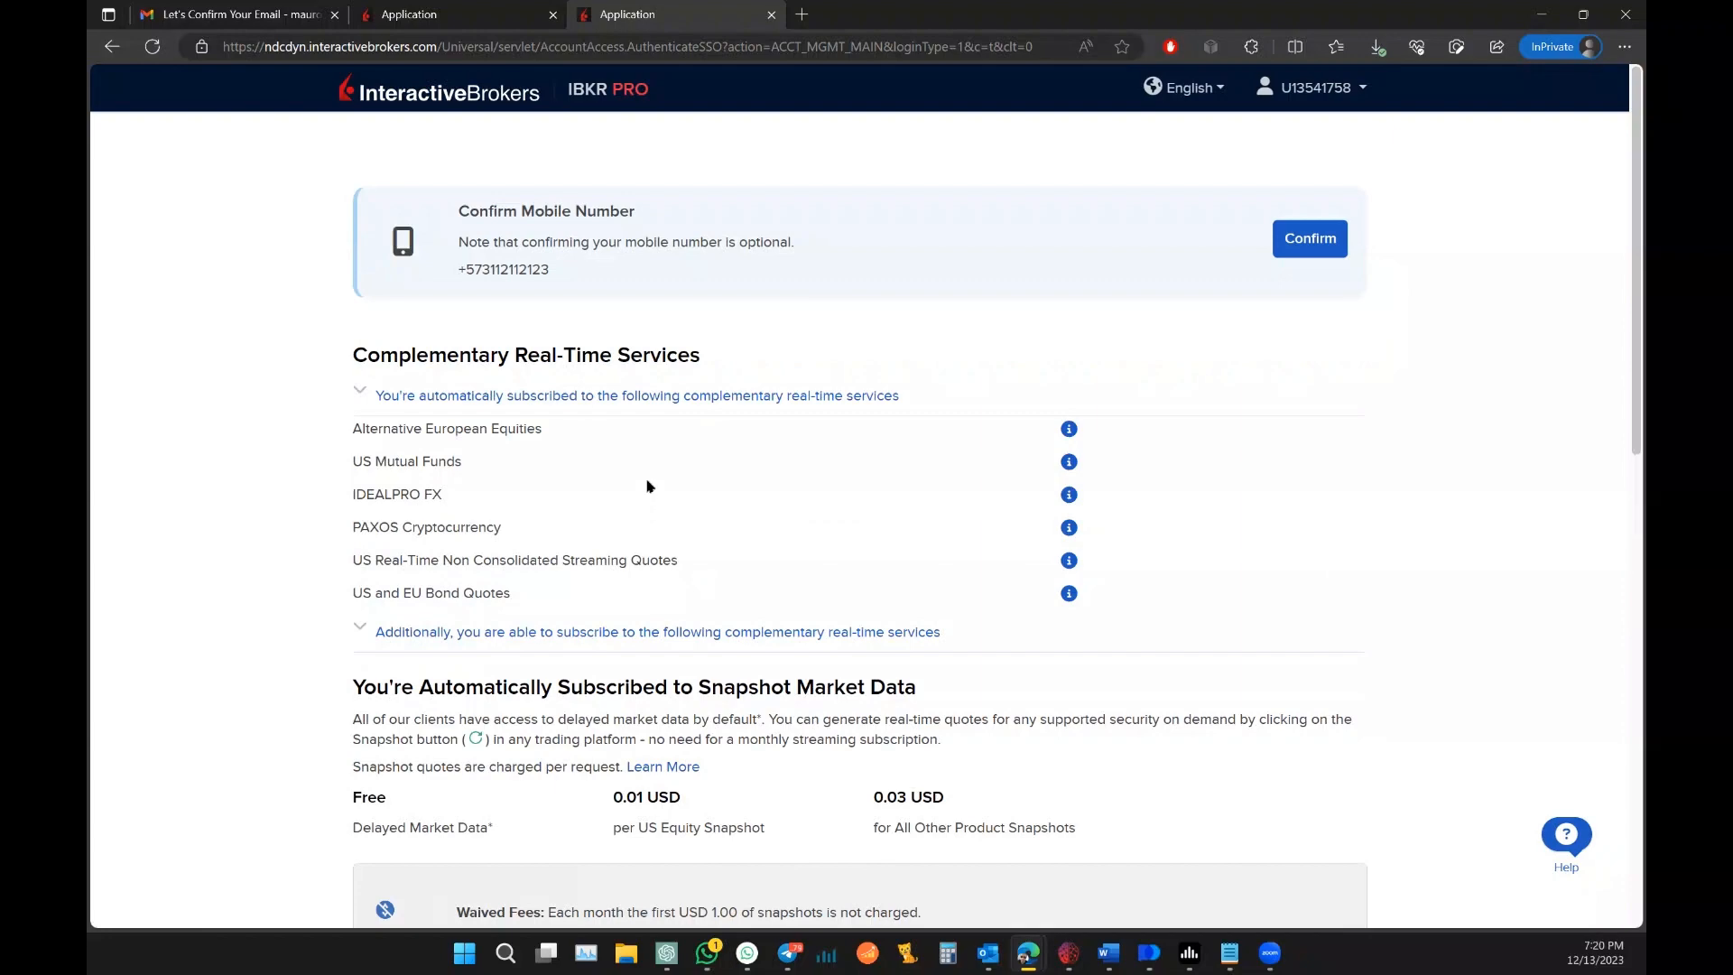
scroll(648, 488, "down", 4)
scroll(649, 488, "down", 4)
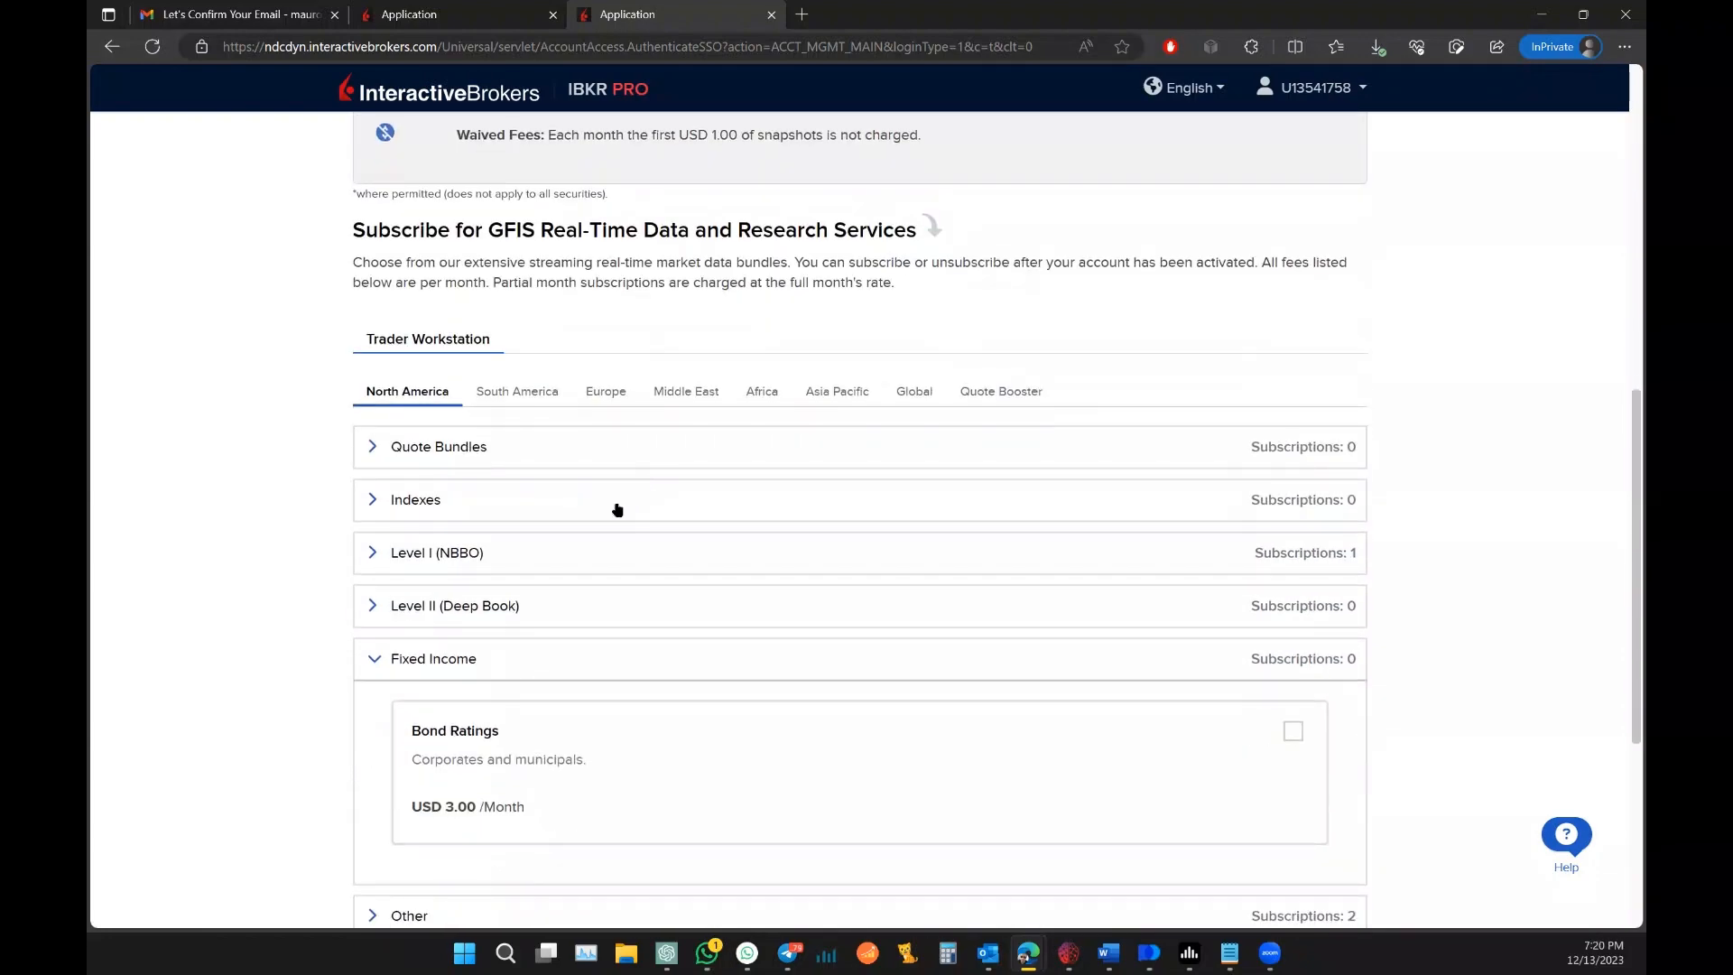
left_click(375, 552)
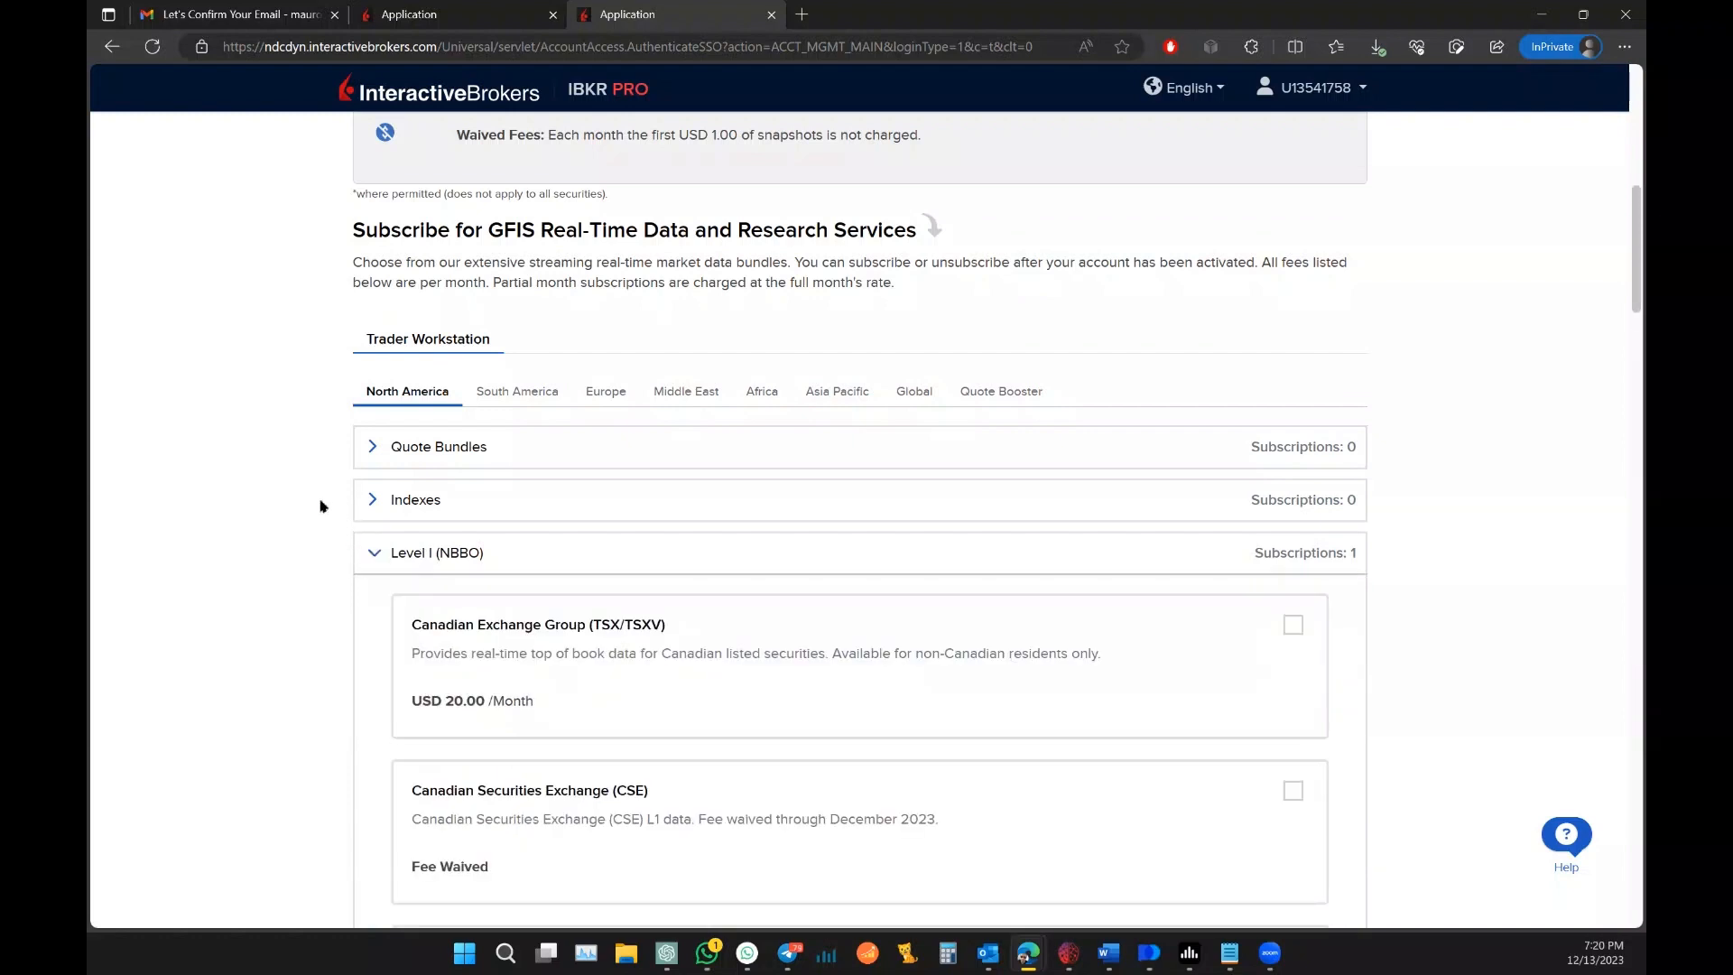
scroll(320, 506, "down", 4)
scroll(321, 505, "down", 1)
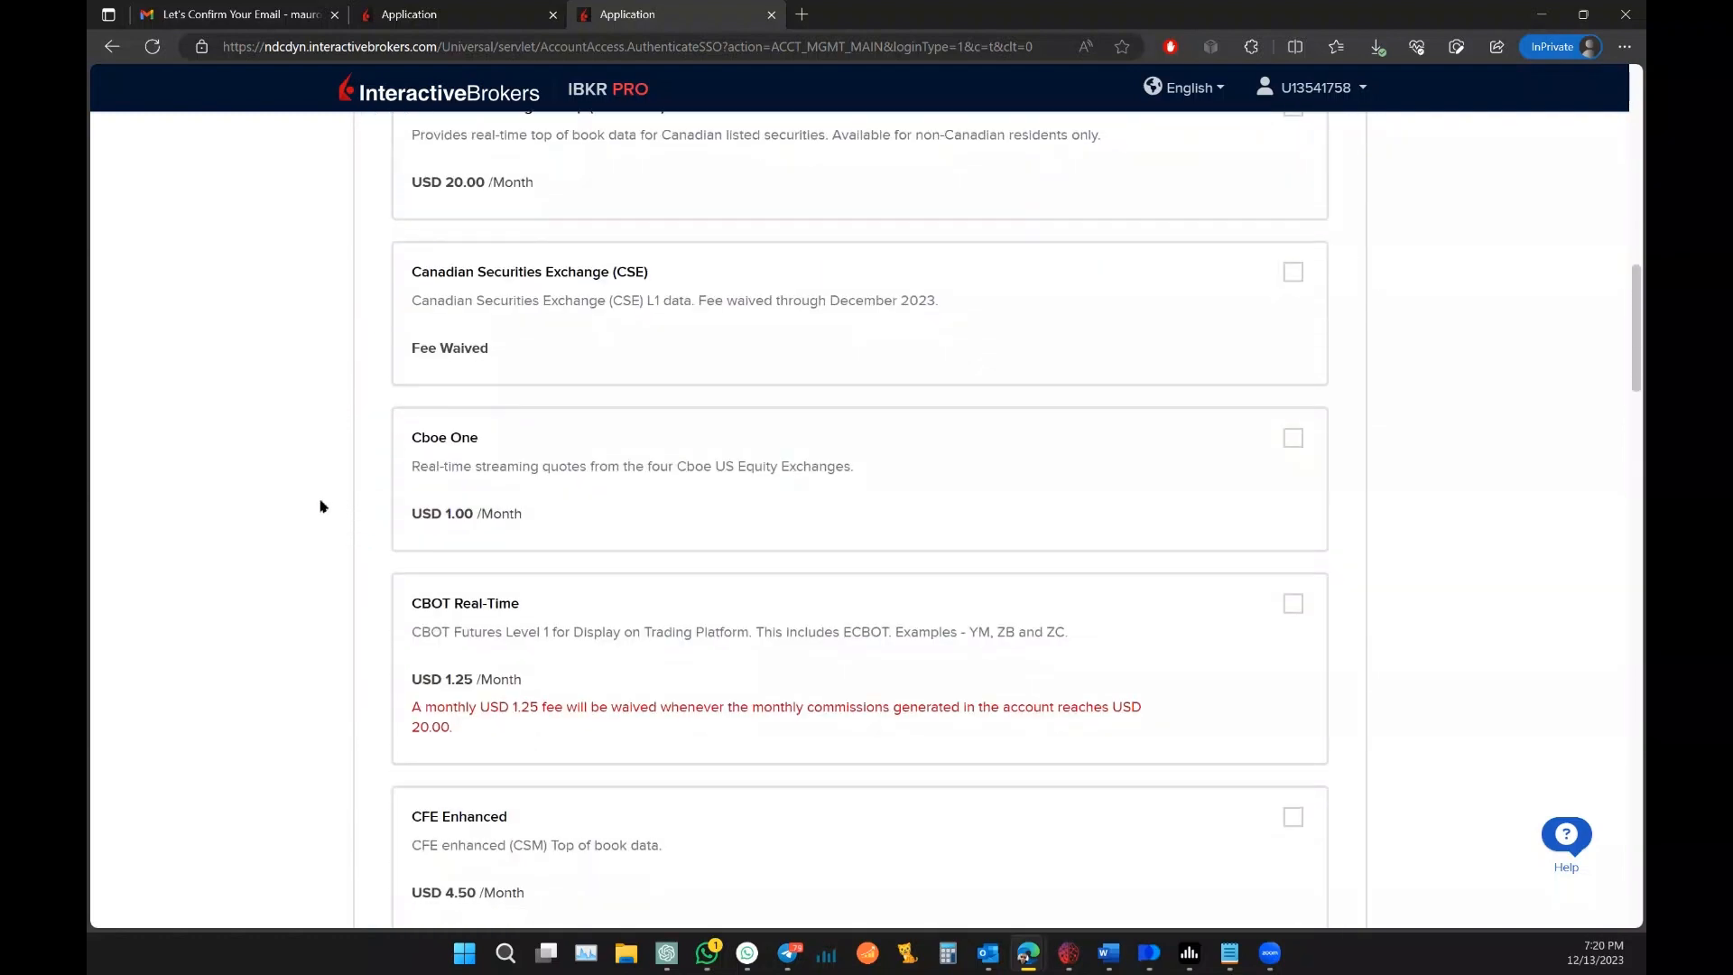
left_click(1293, 440)
scroll(1481, 468, "down", 3)
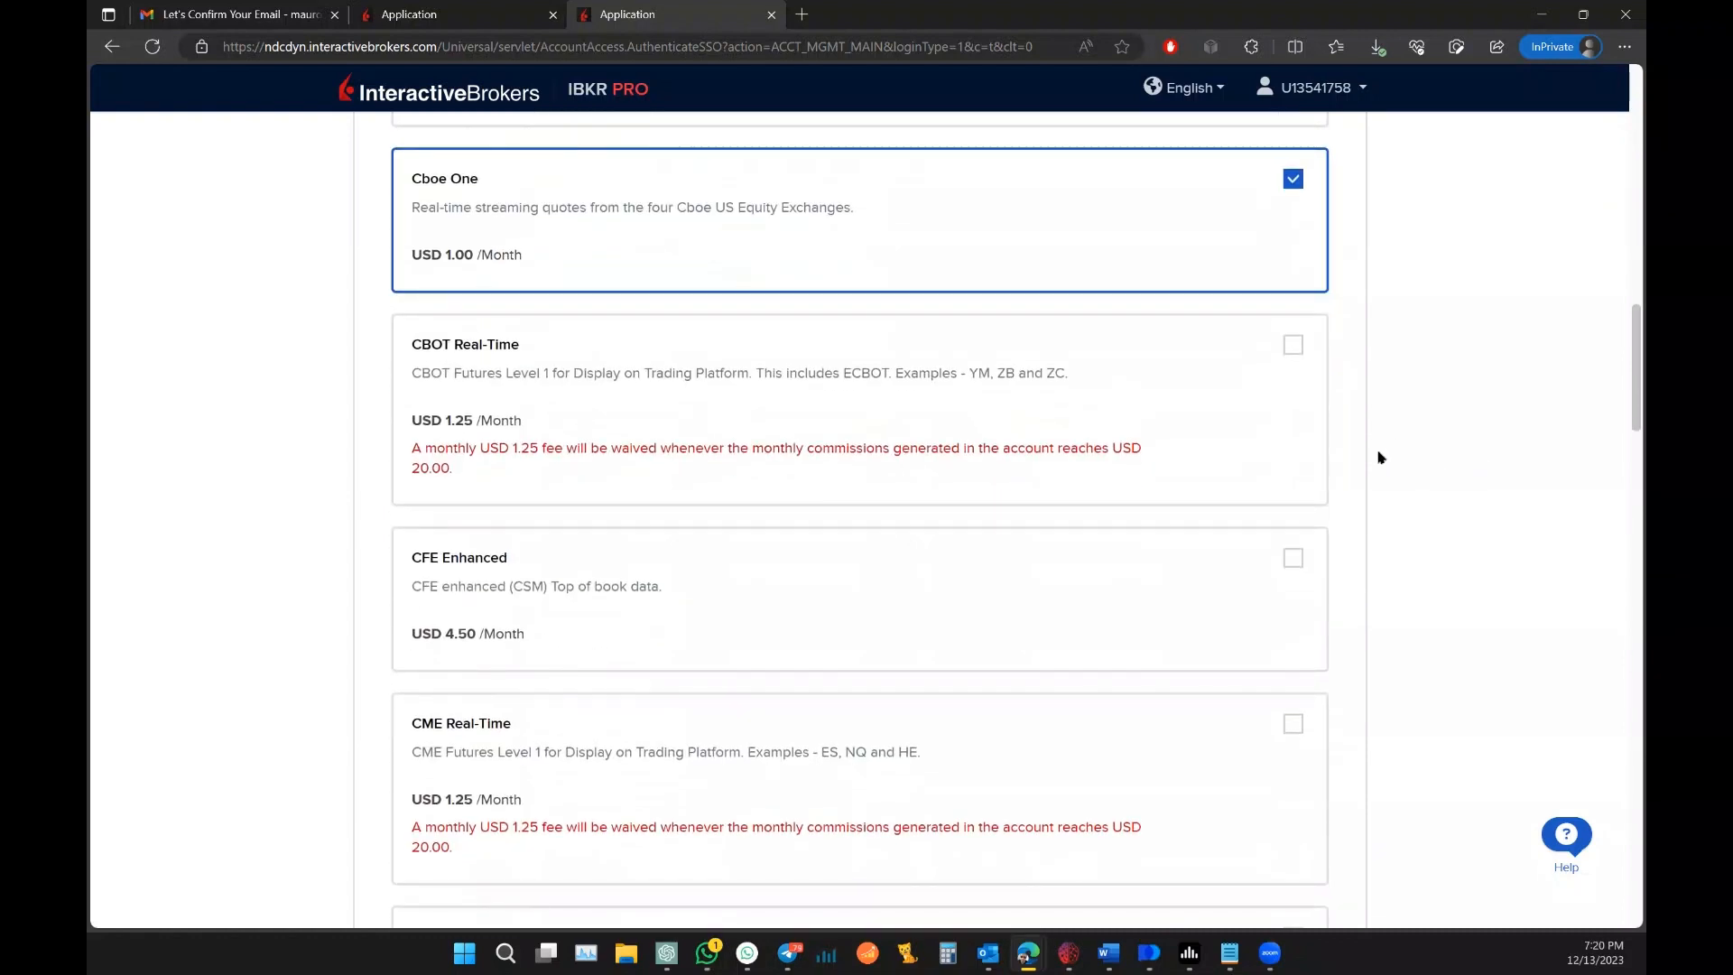
scroll(1379, 458, "down", 1)
scroll(1378, 458, "down", 6)
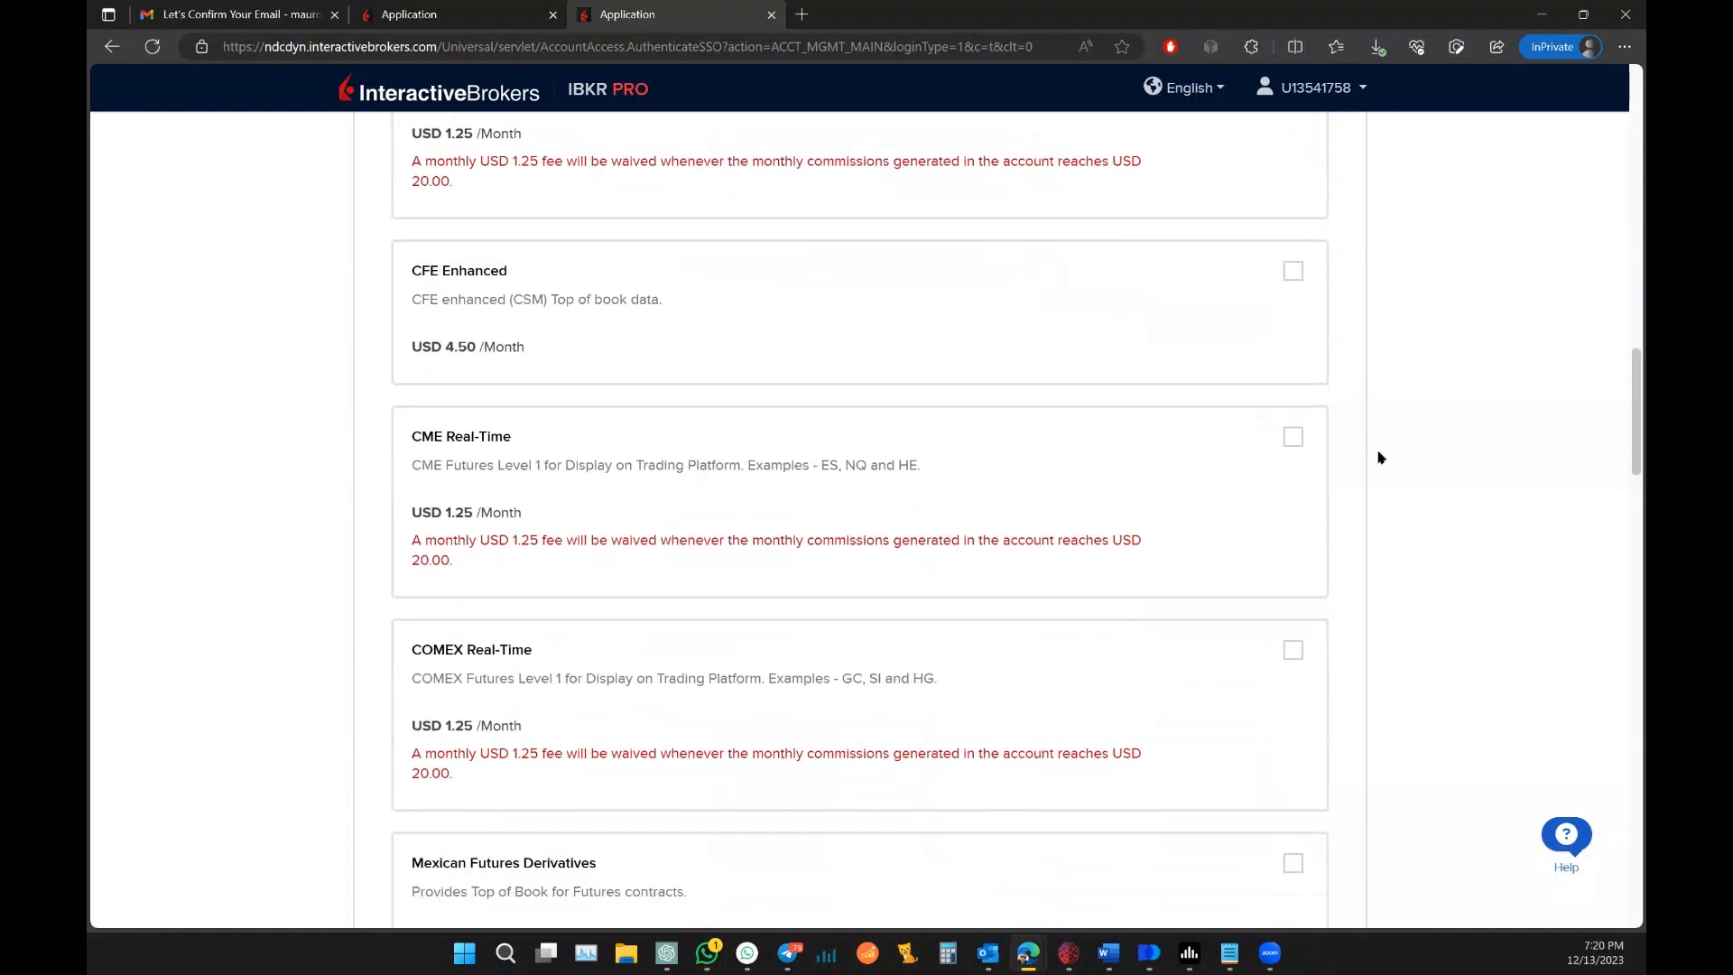
scroll(1379, 457, "down", 3)
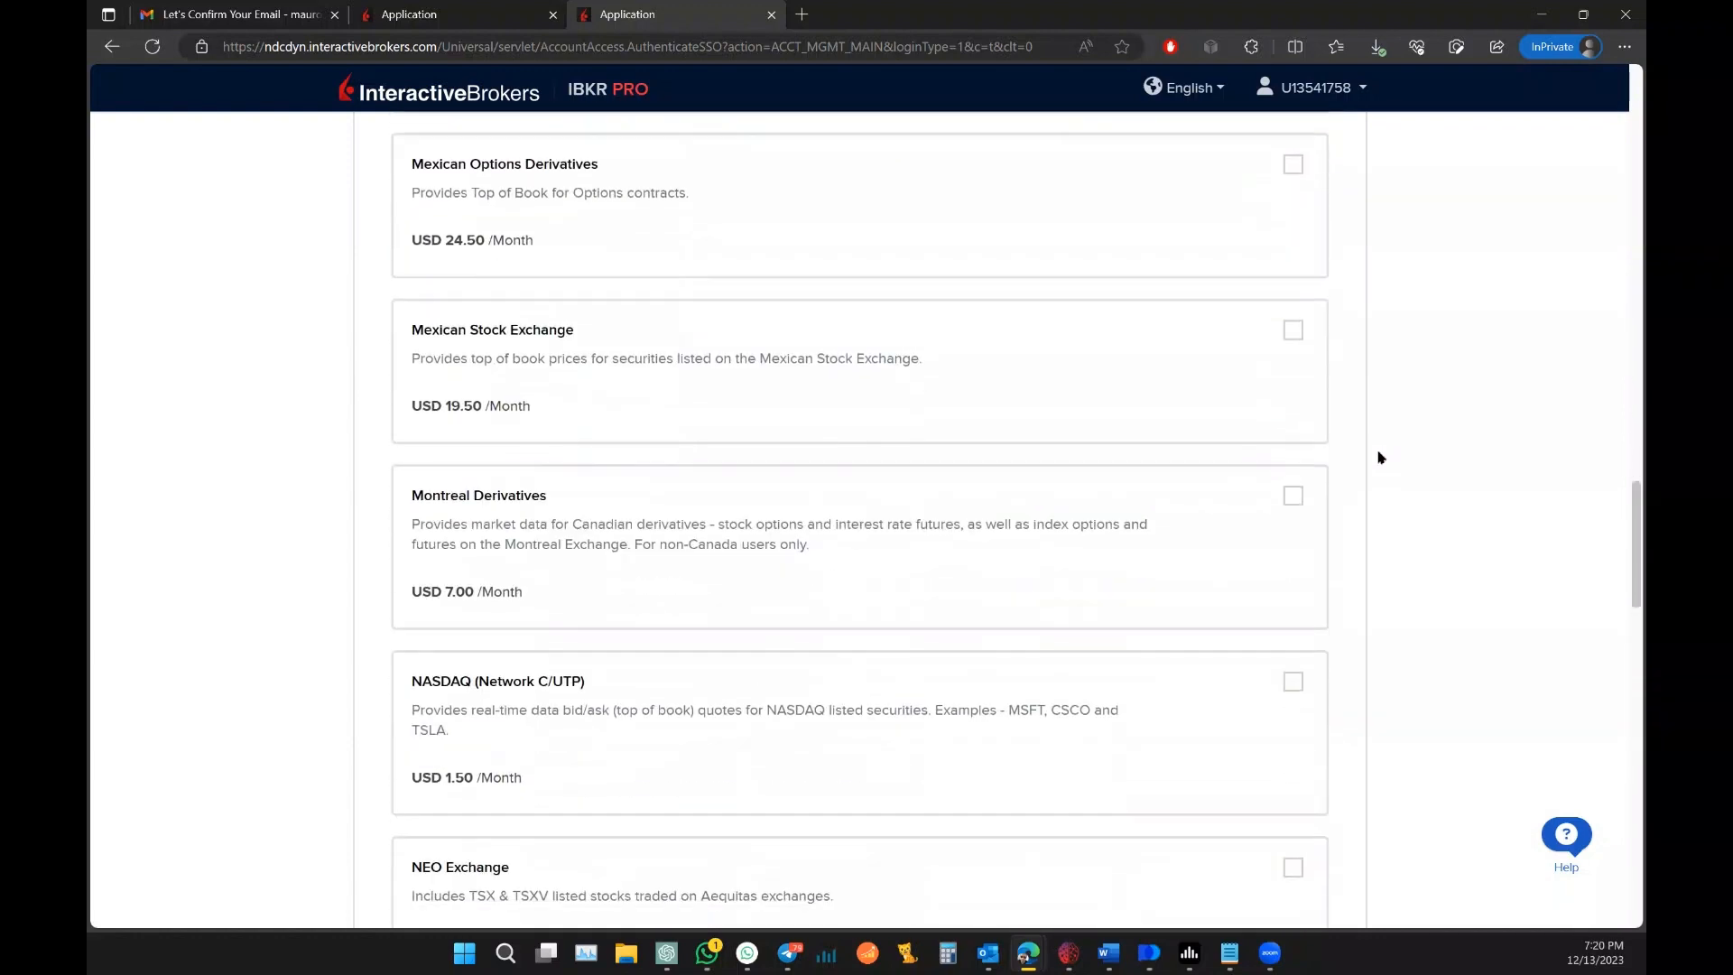
left_click(1294, 539)
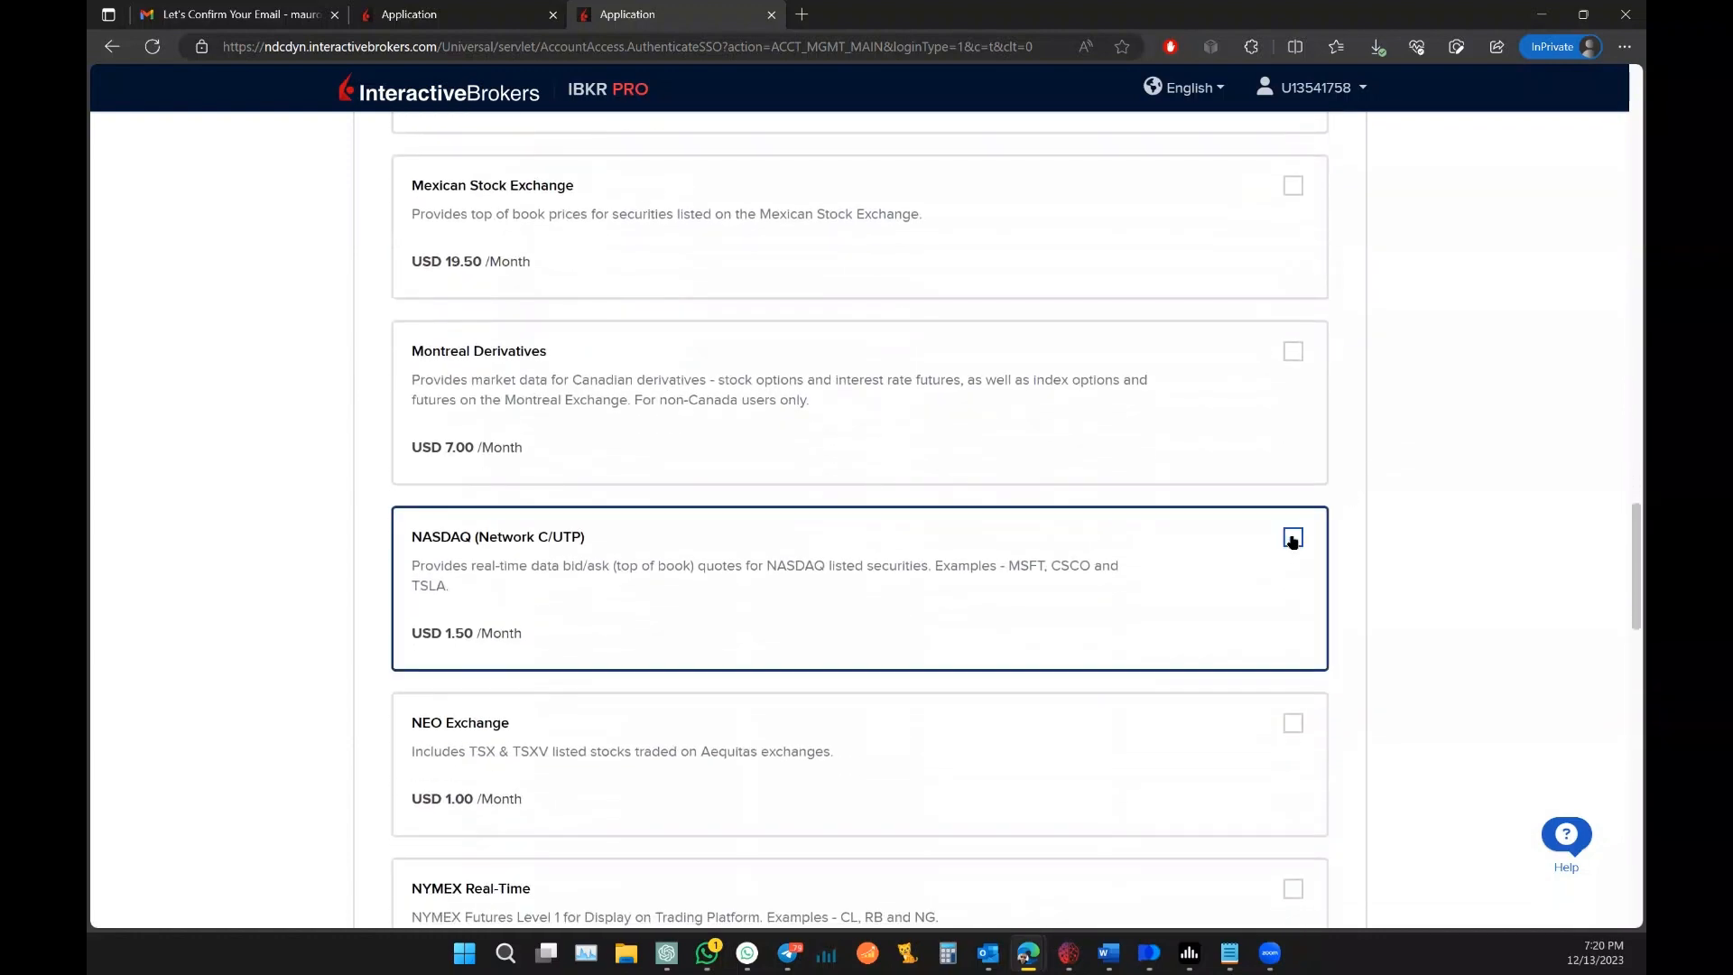
Step: Tick NYSE (Network A/CTA), NYMEX Real-Time and OPRA (US Options Exchanges)
scroll(1412, 553, "down", 1)
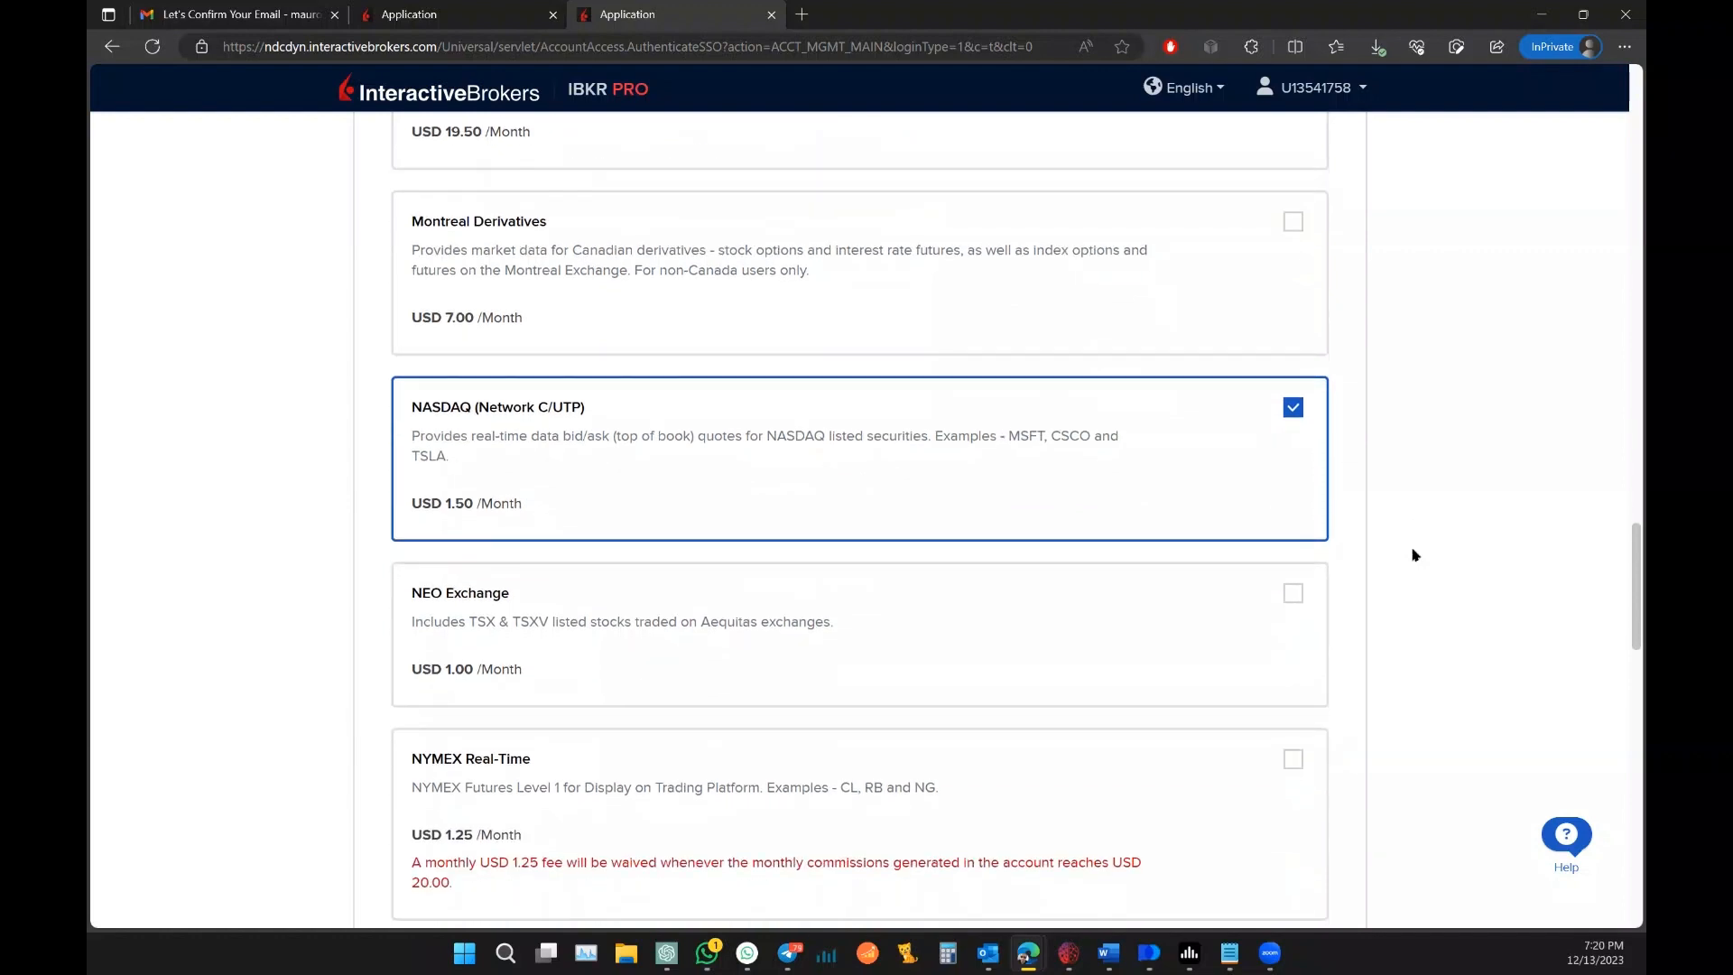
scroll(1408, 550, "up", 3)
scroll(1408, 550, "up", 15)
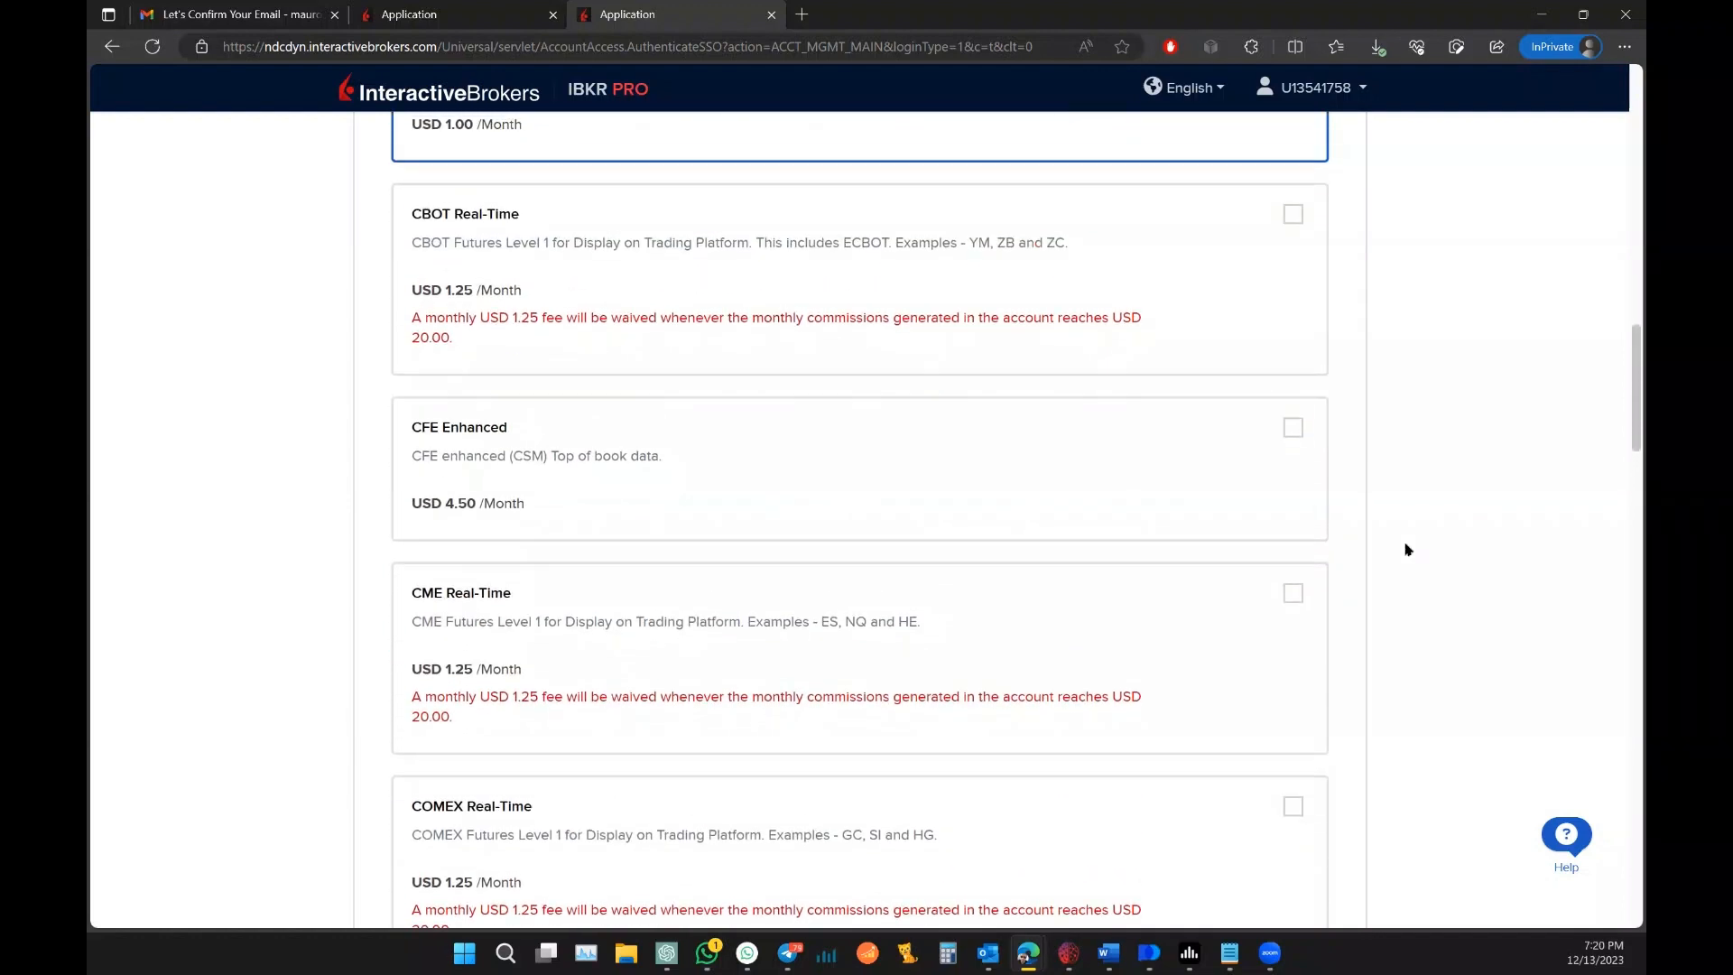
scroll(1406, 549, "up", 6)
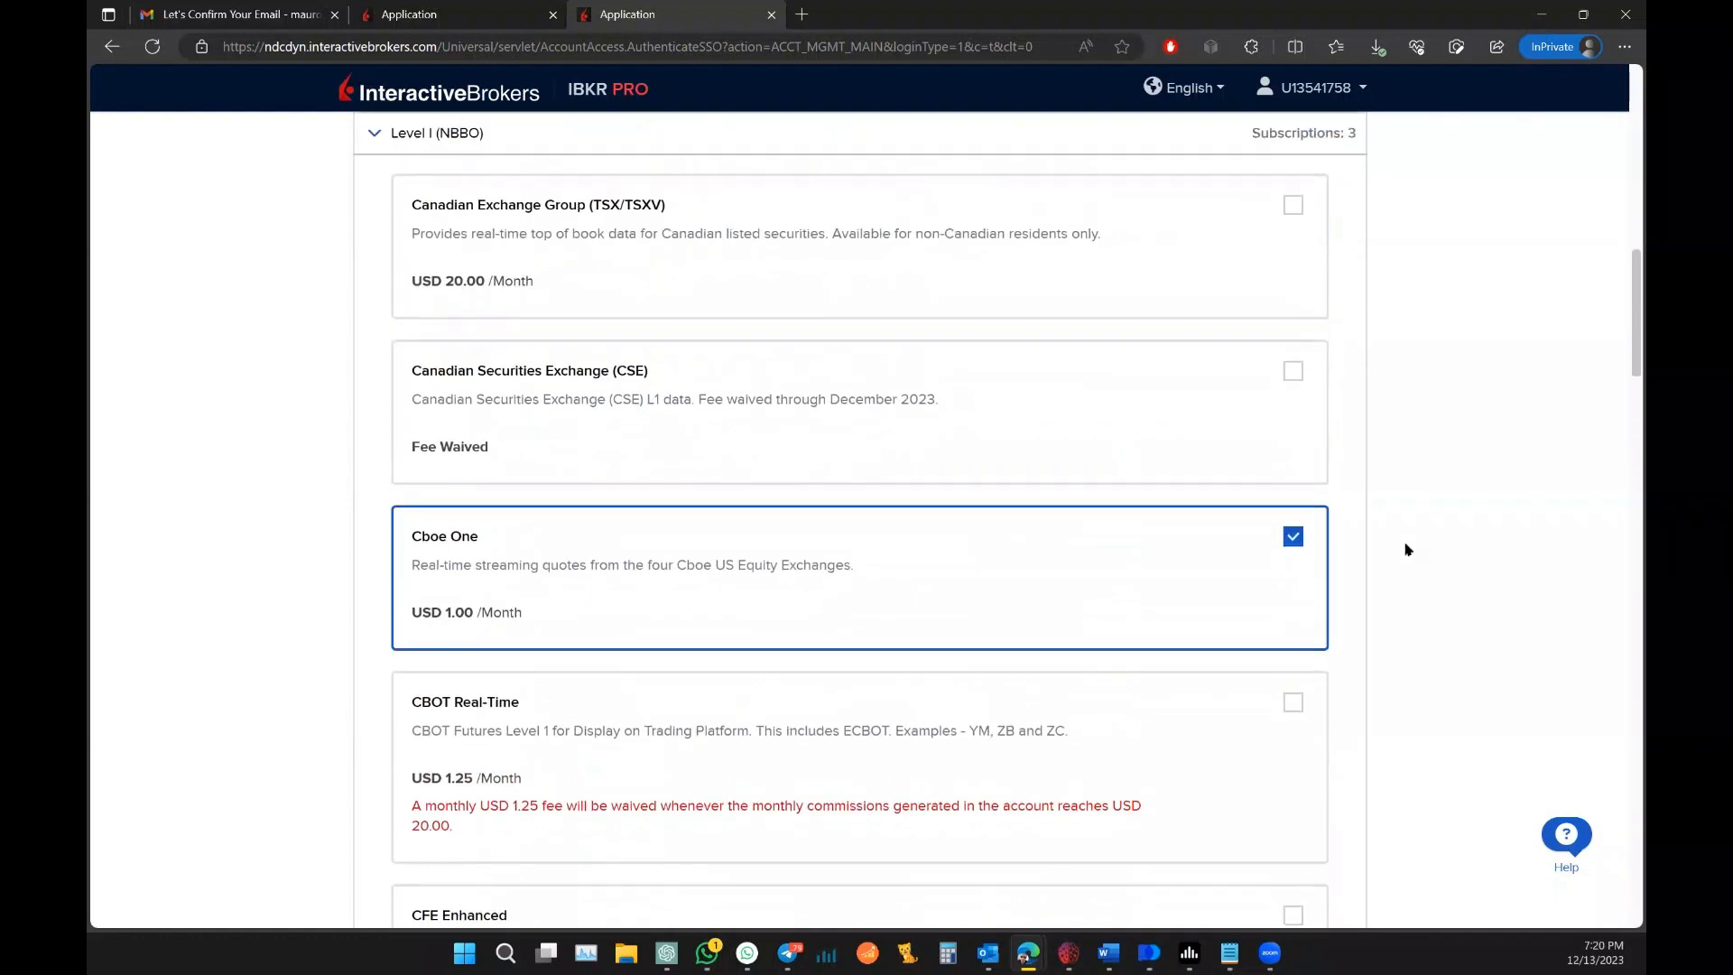
scroll(220, 554, "down", 3)
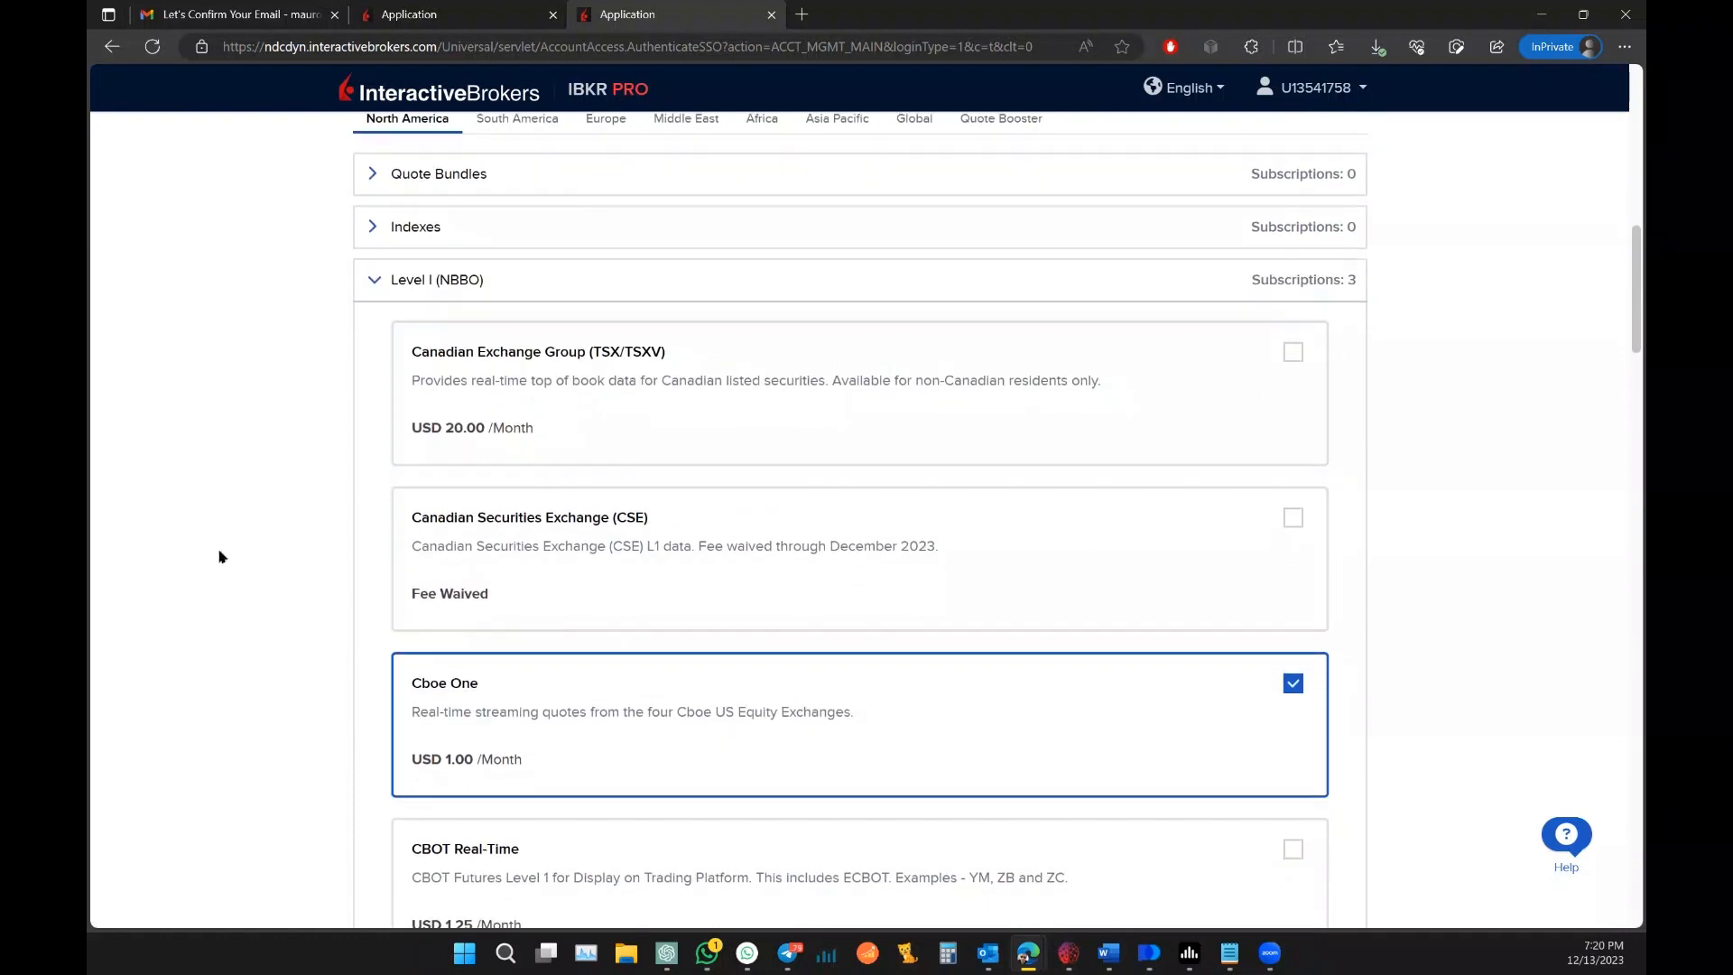
scroll(220, 557, "down", 1)
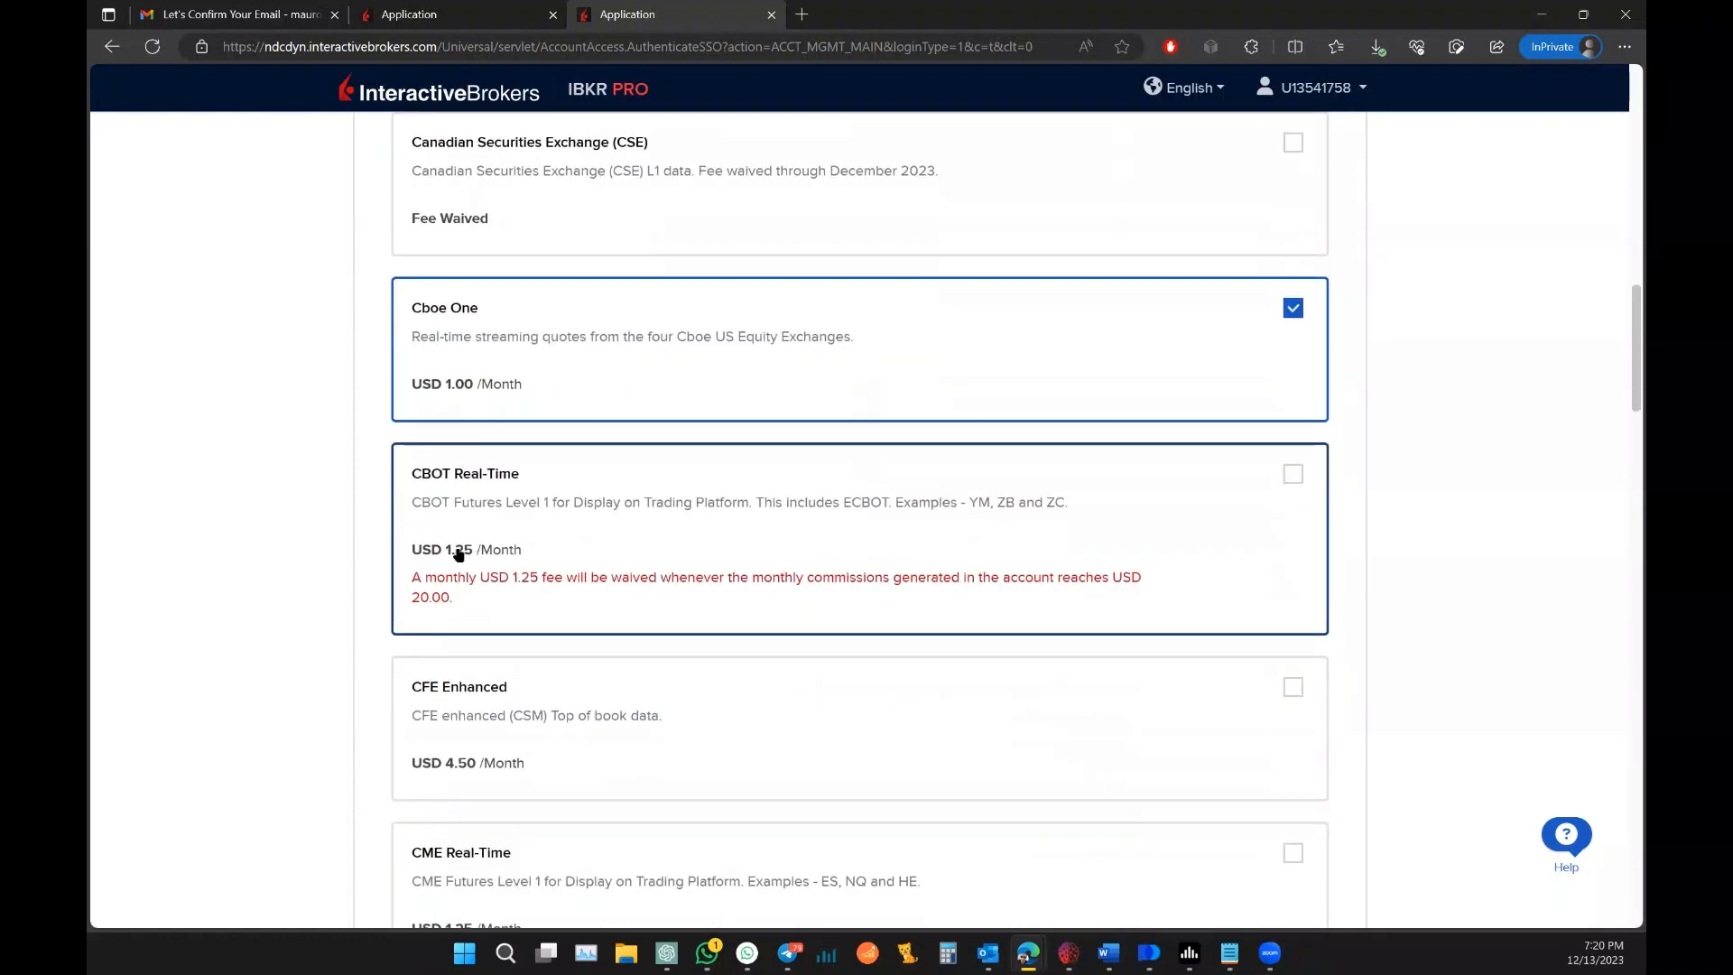
scroll(356, 521, "down", 1)
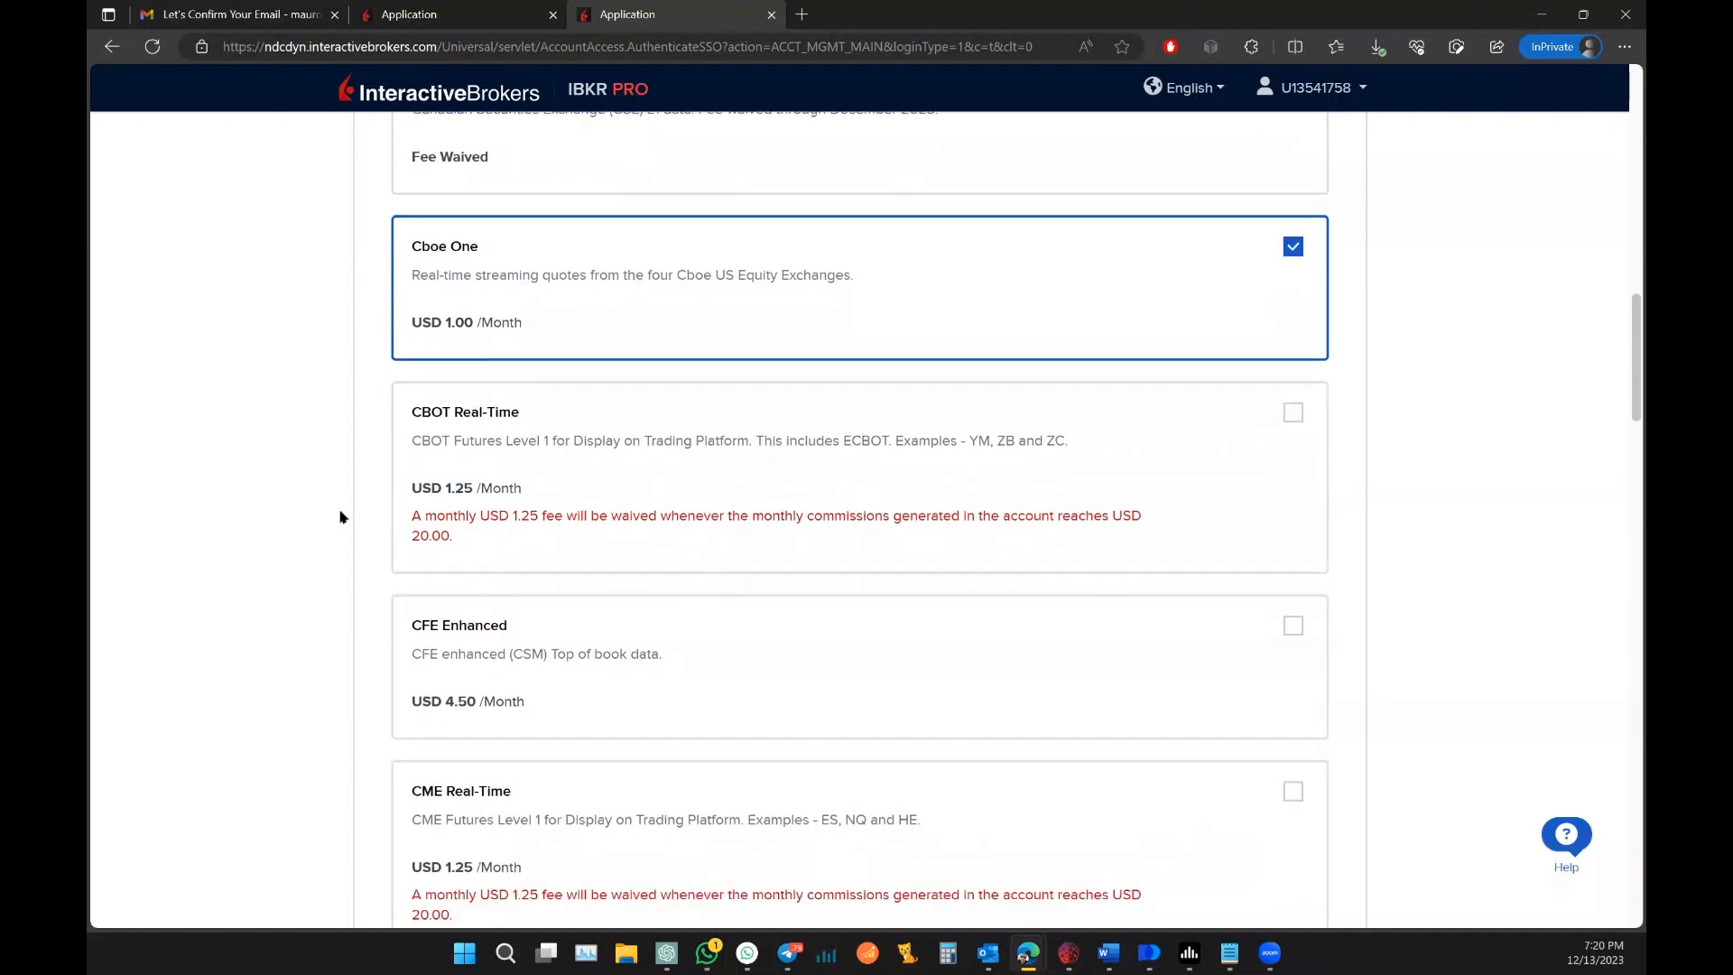
scroll(340, 517, "down", 1)
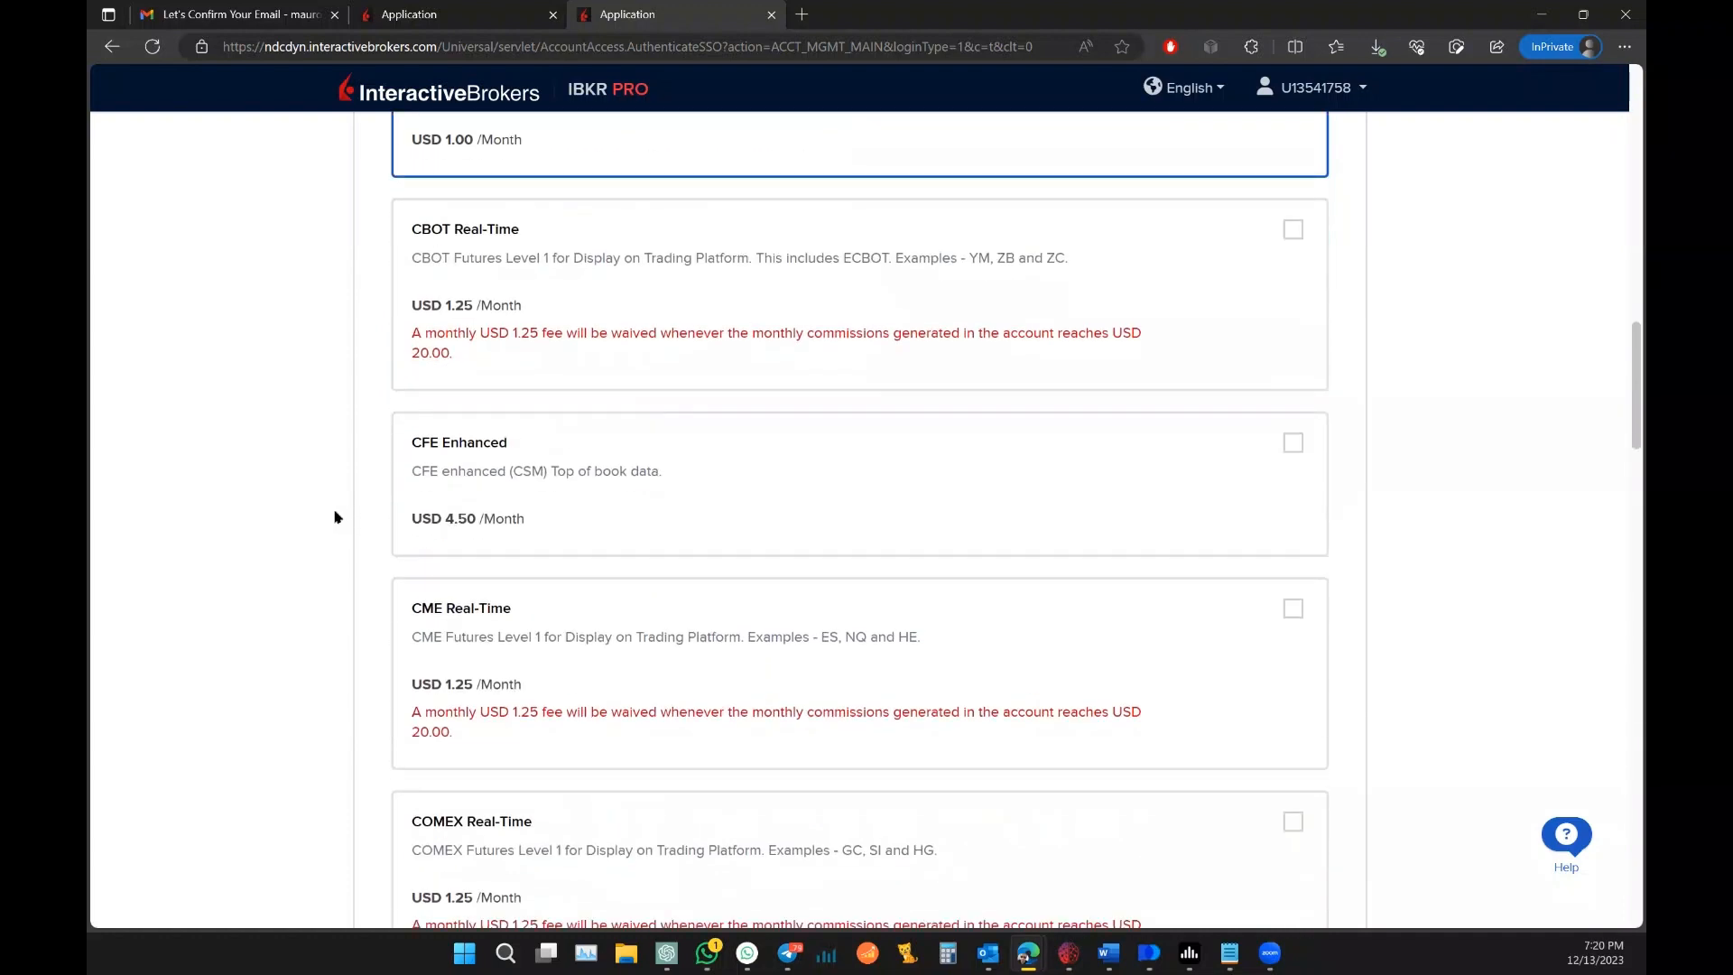
scroll(335, 517, "down", 1)
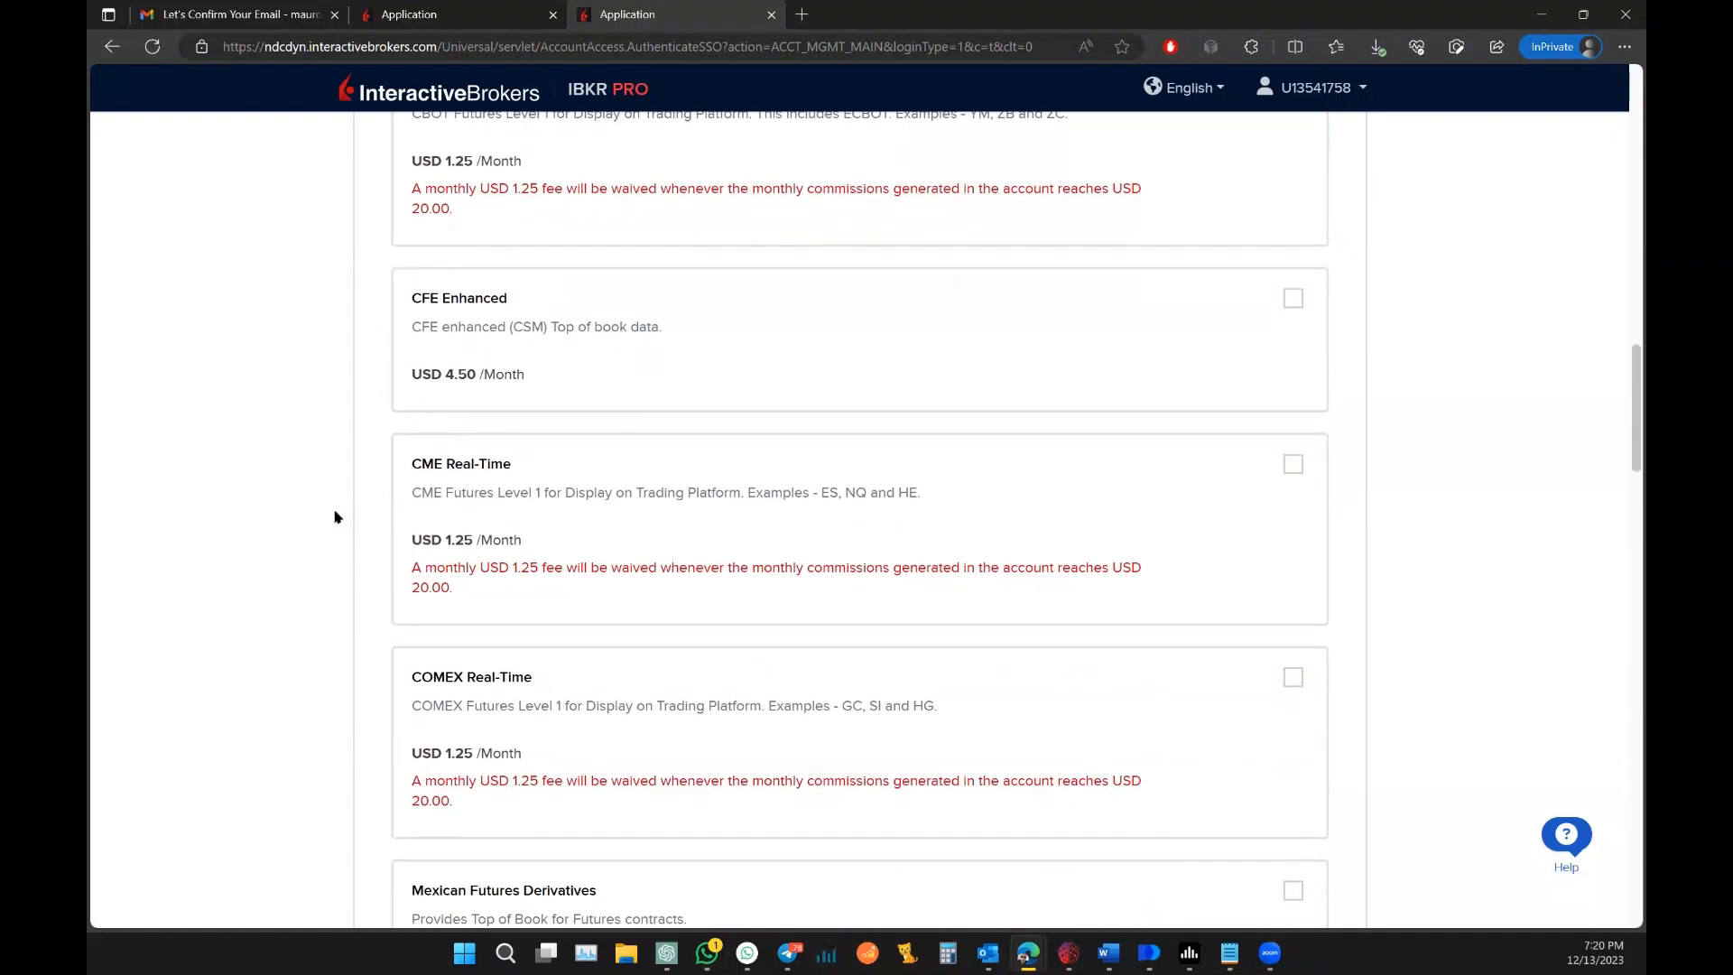
scroll(335, 517, "down", 1)
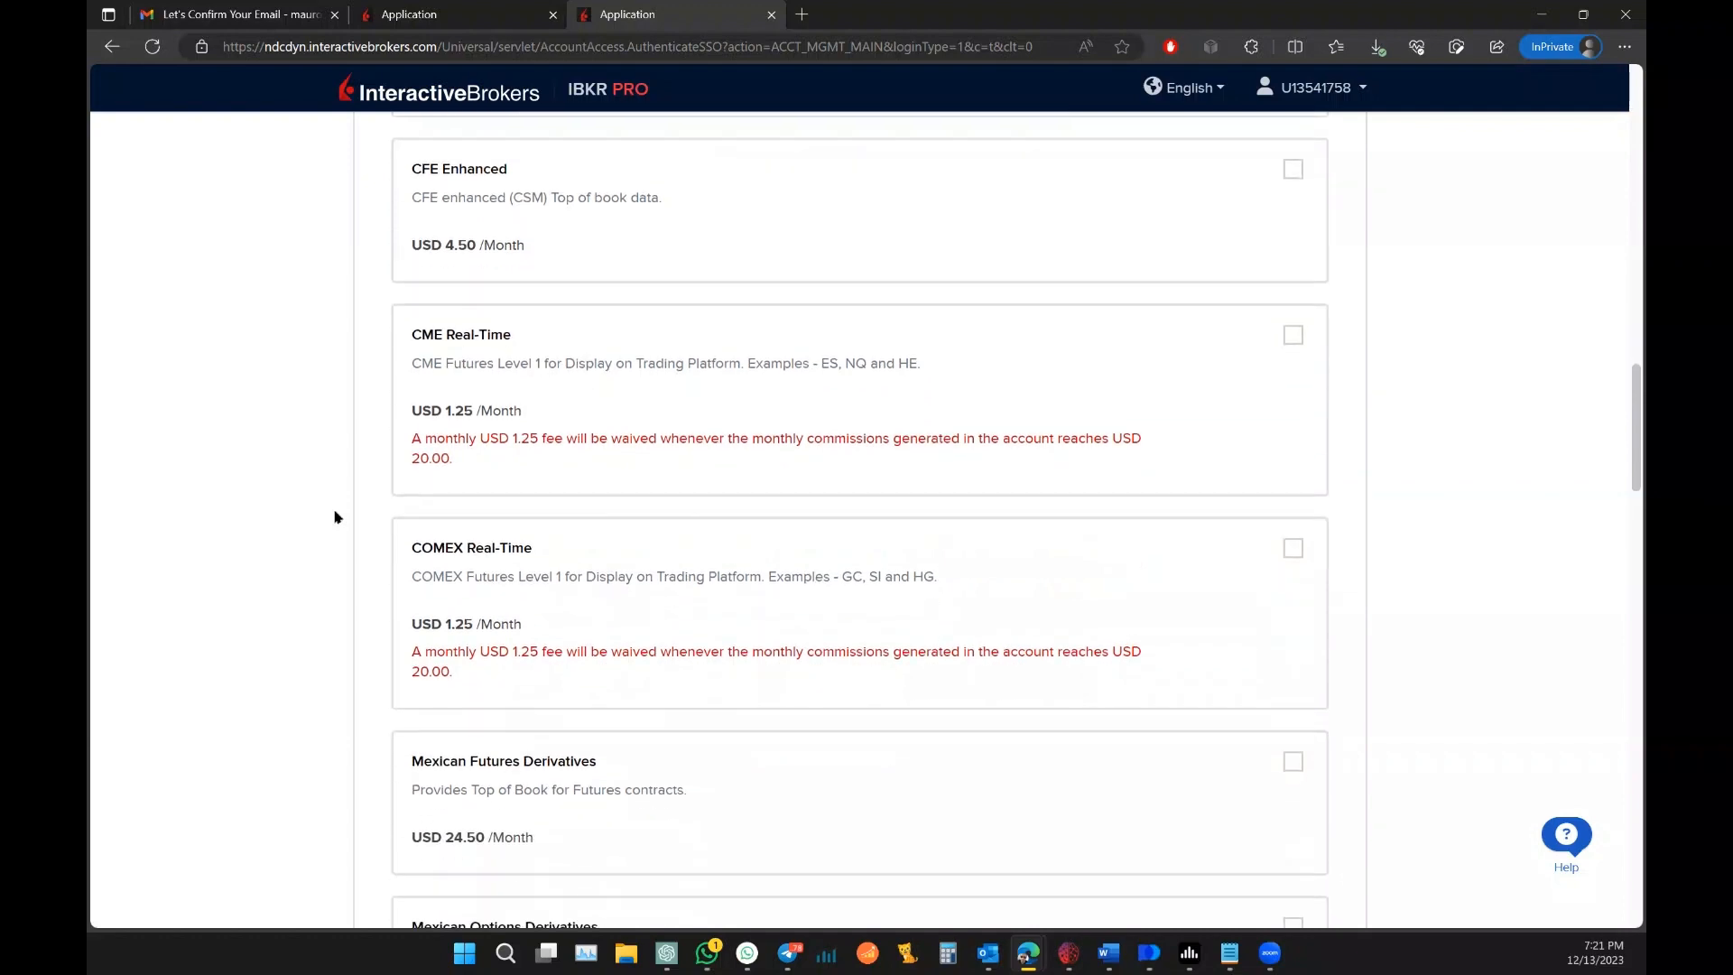
scroll(335, 516, "down", 3)
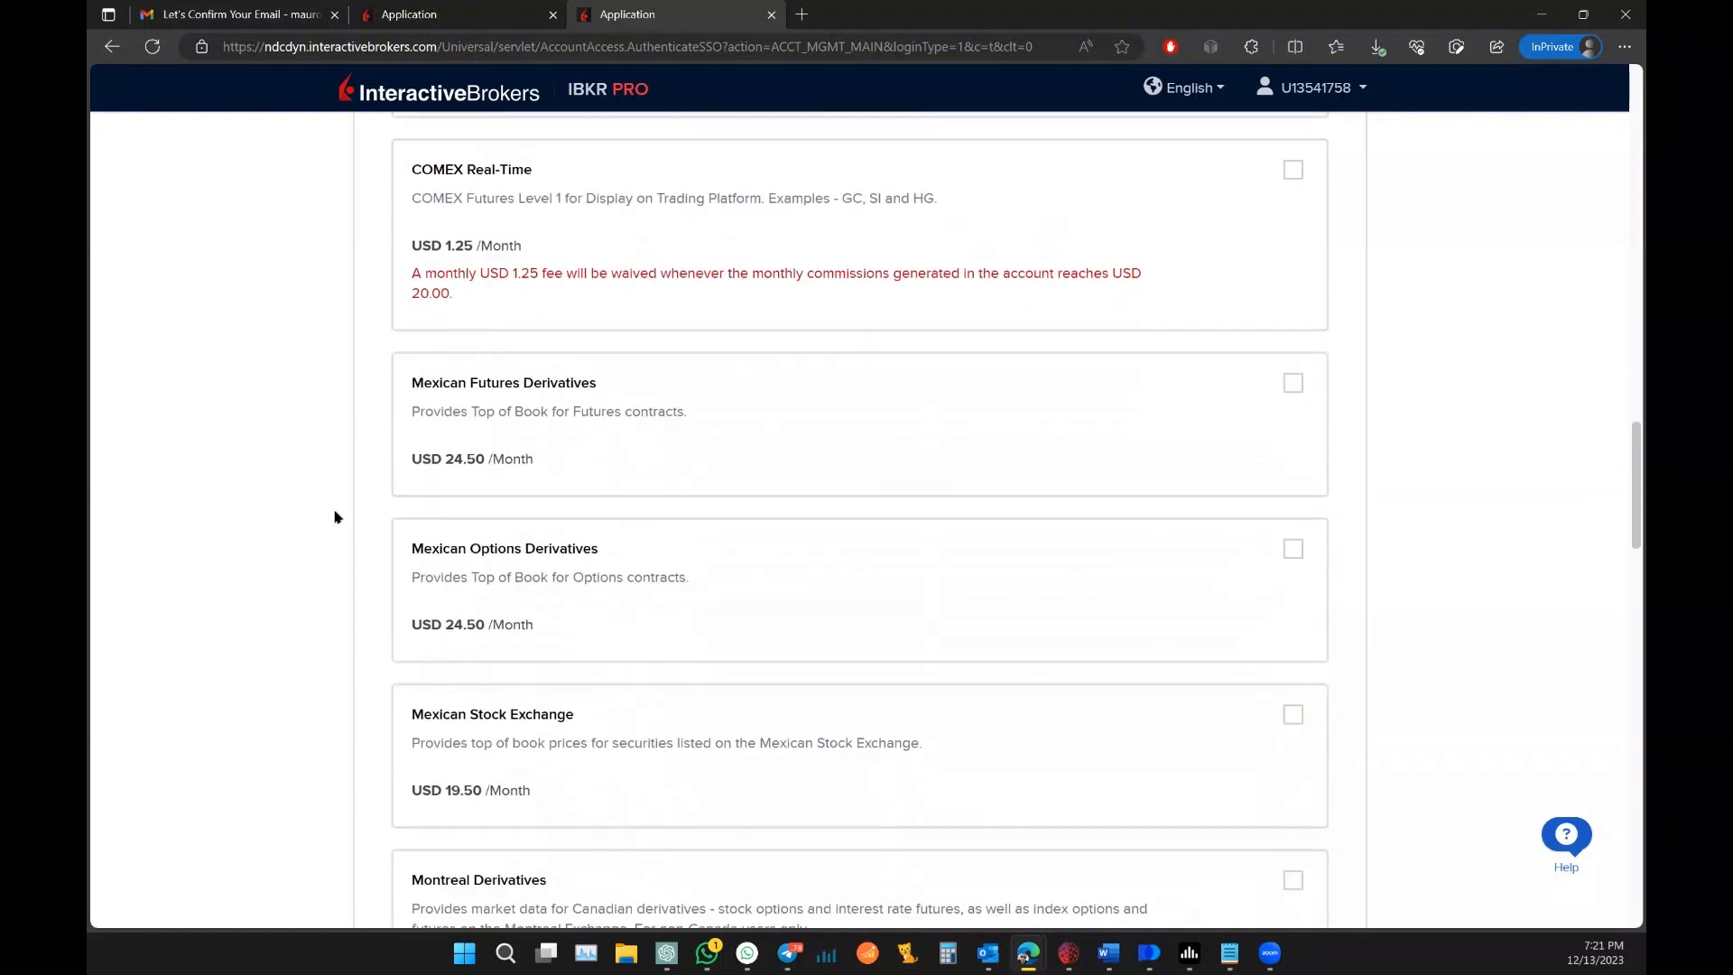
scroll(335, 517, "down", 4)
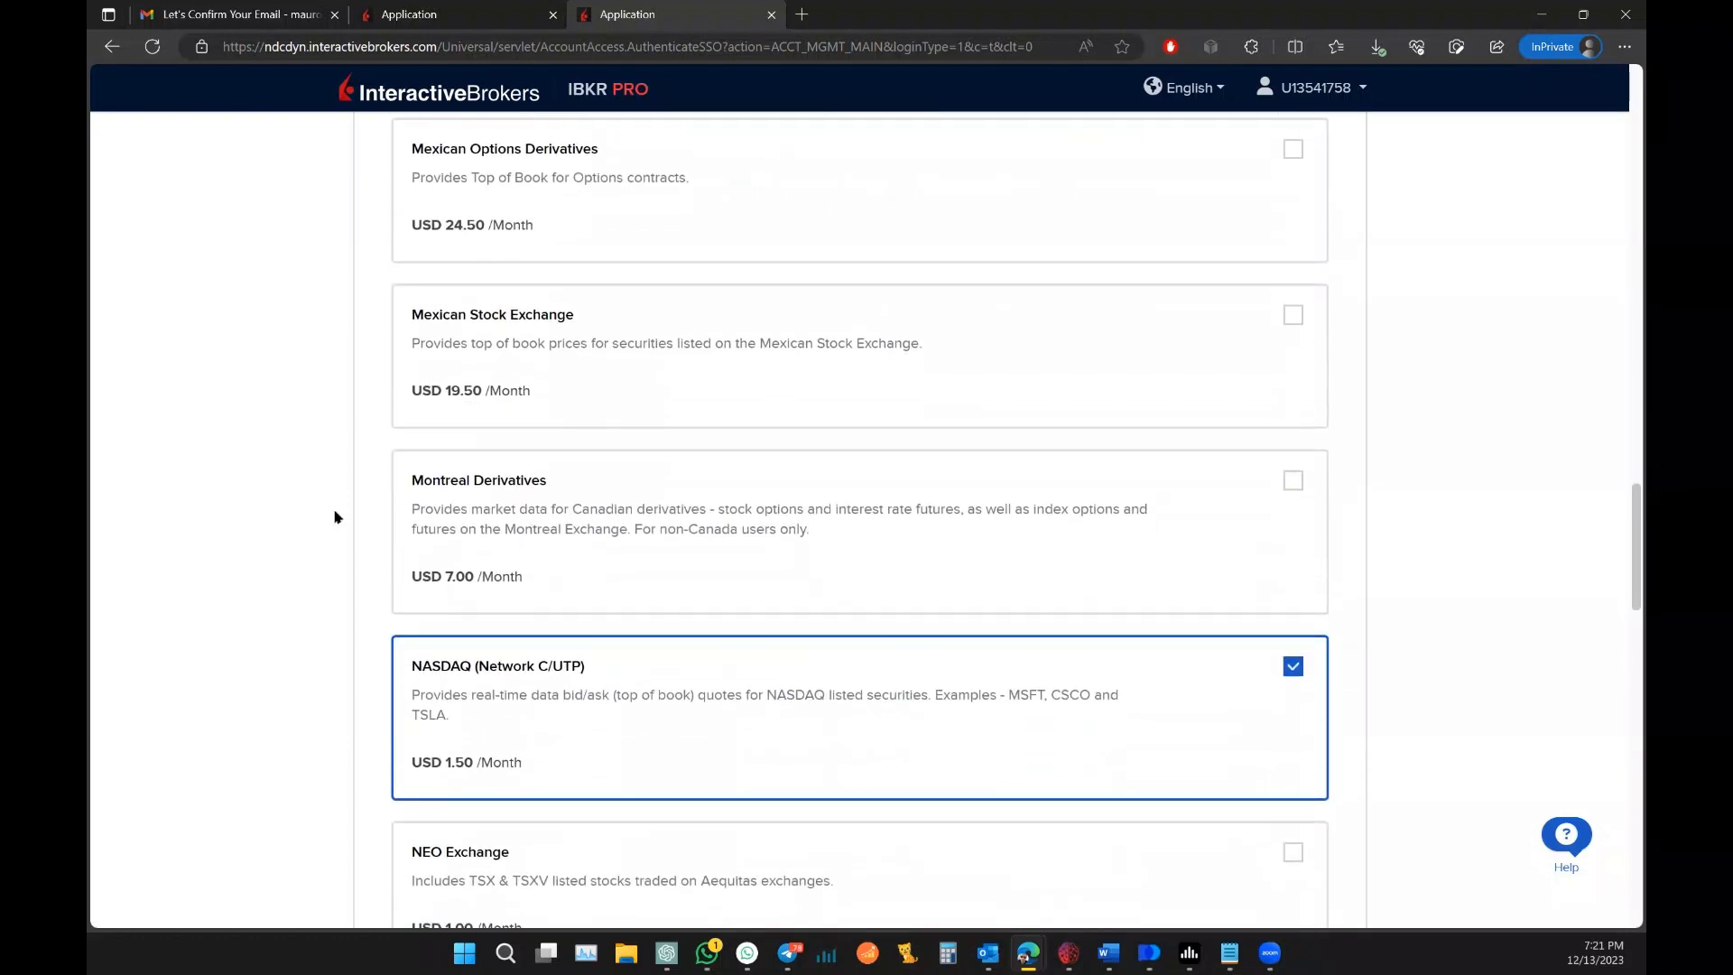
scroll(335, 517, "down", 4)
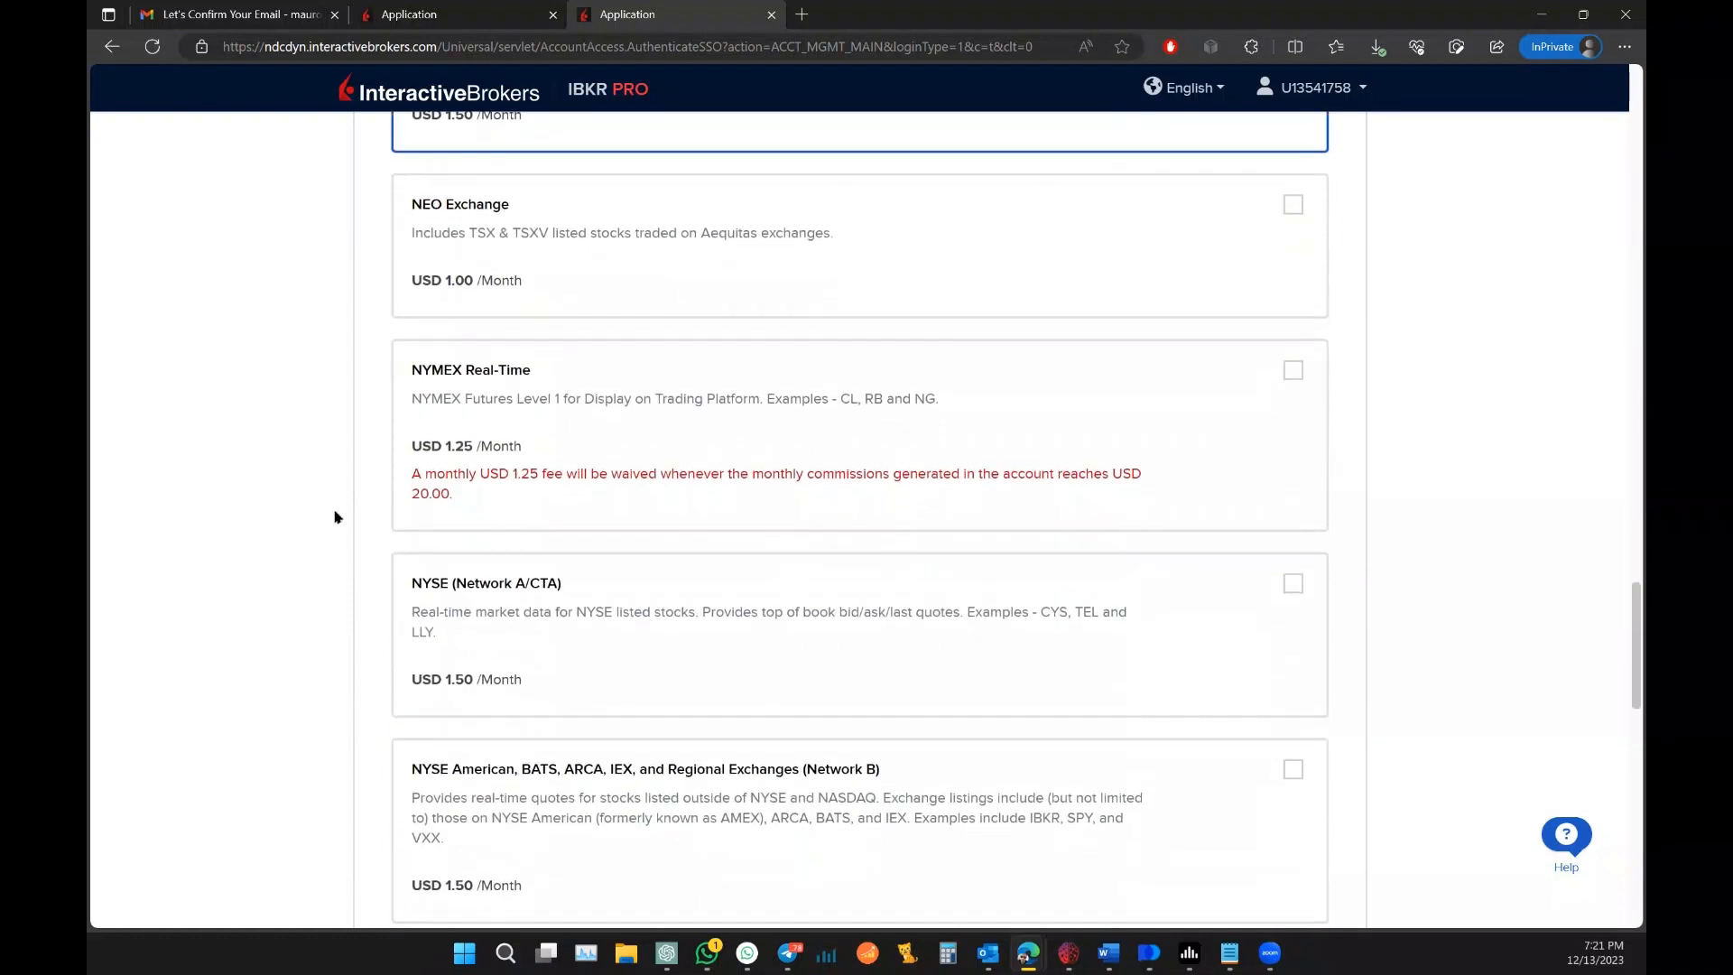
left_click(1292, 583)
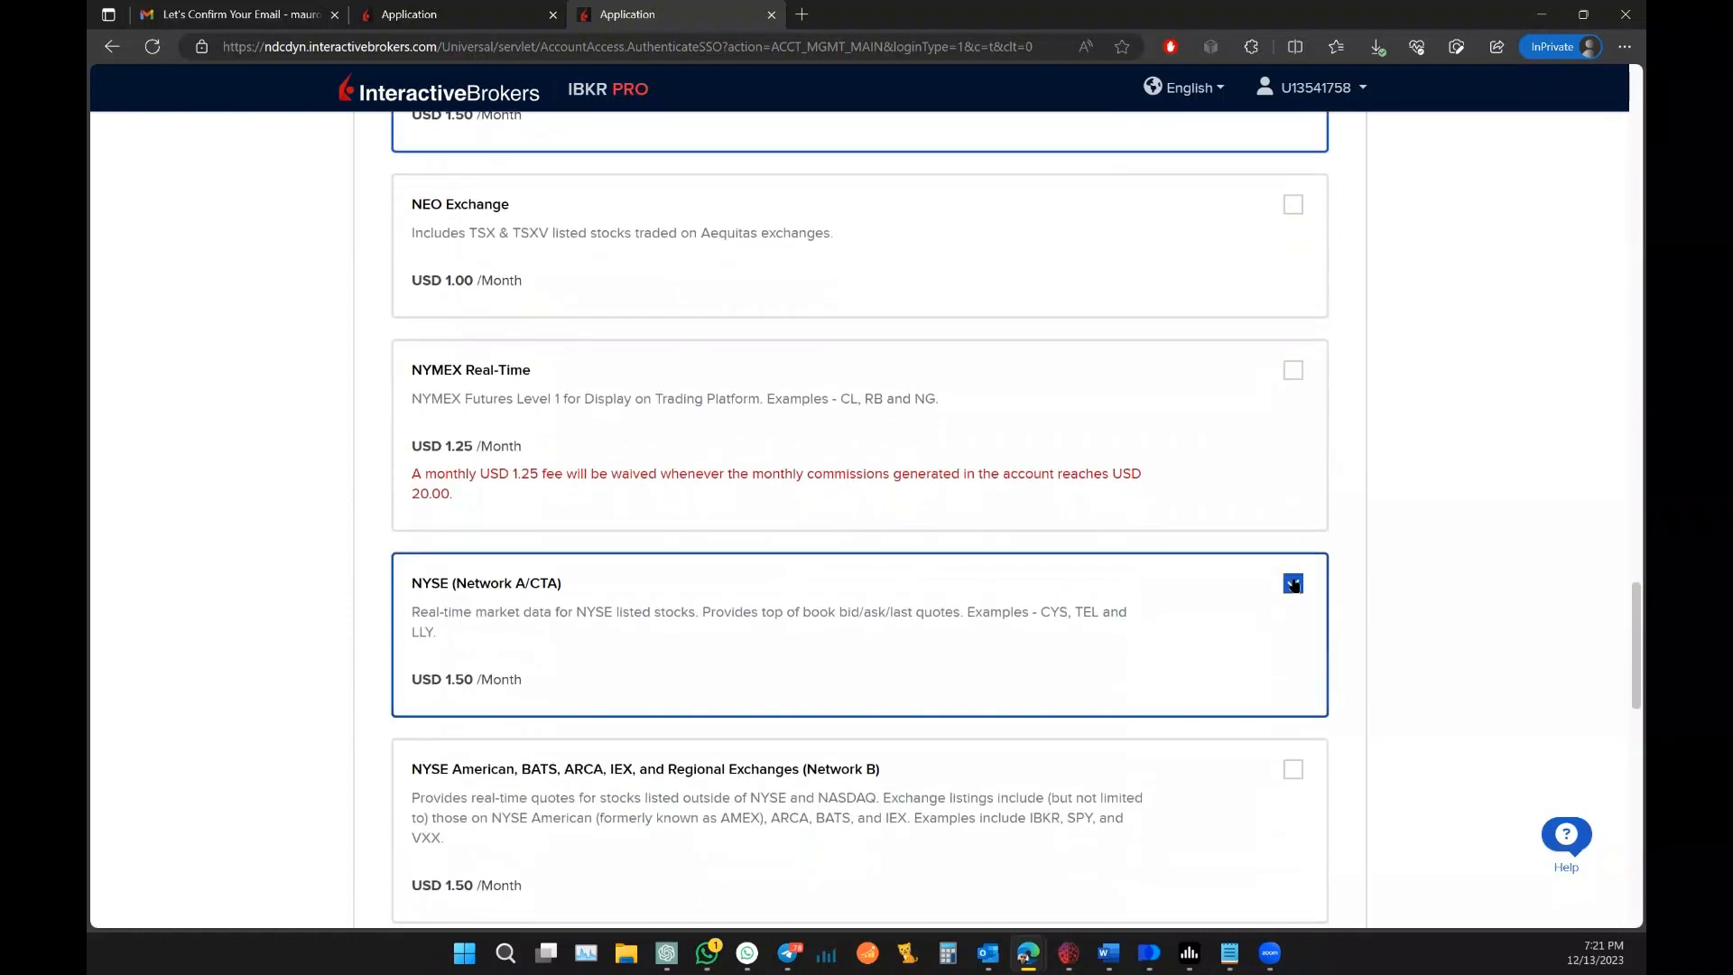
left_click(1293, 370)
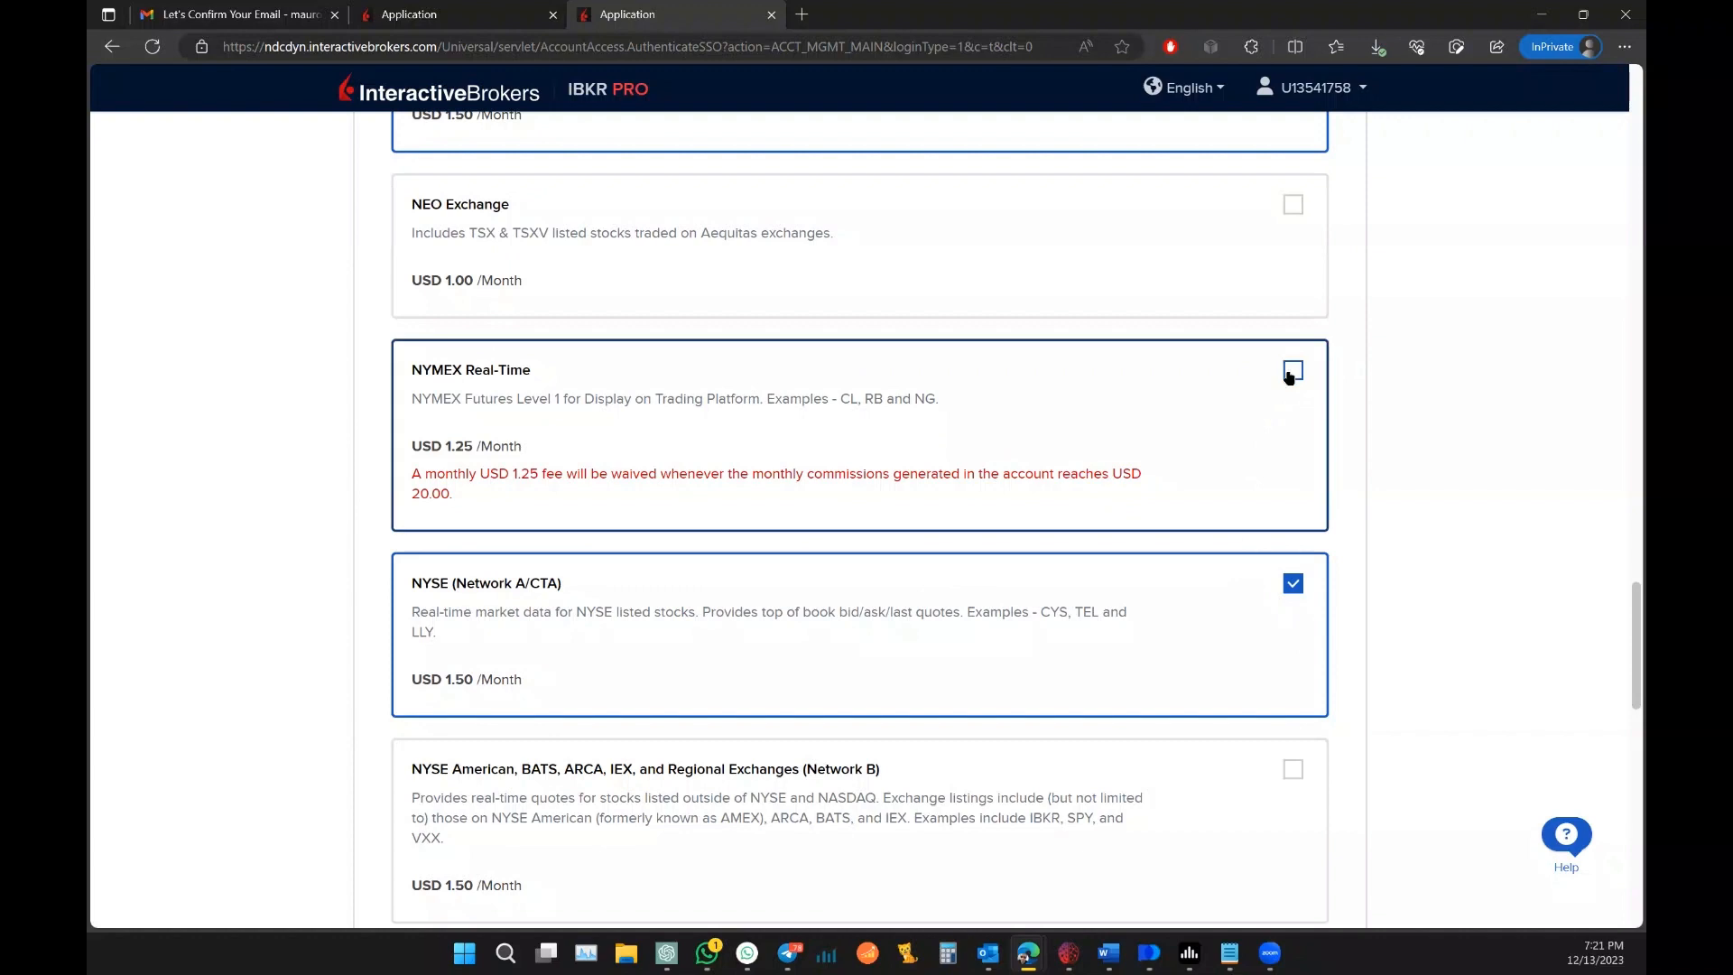
scroll(1483, 487, "down", 3)
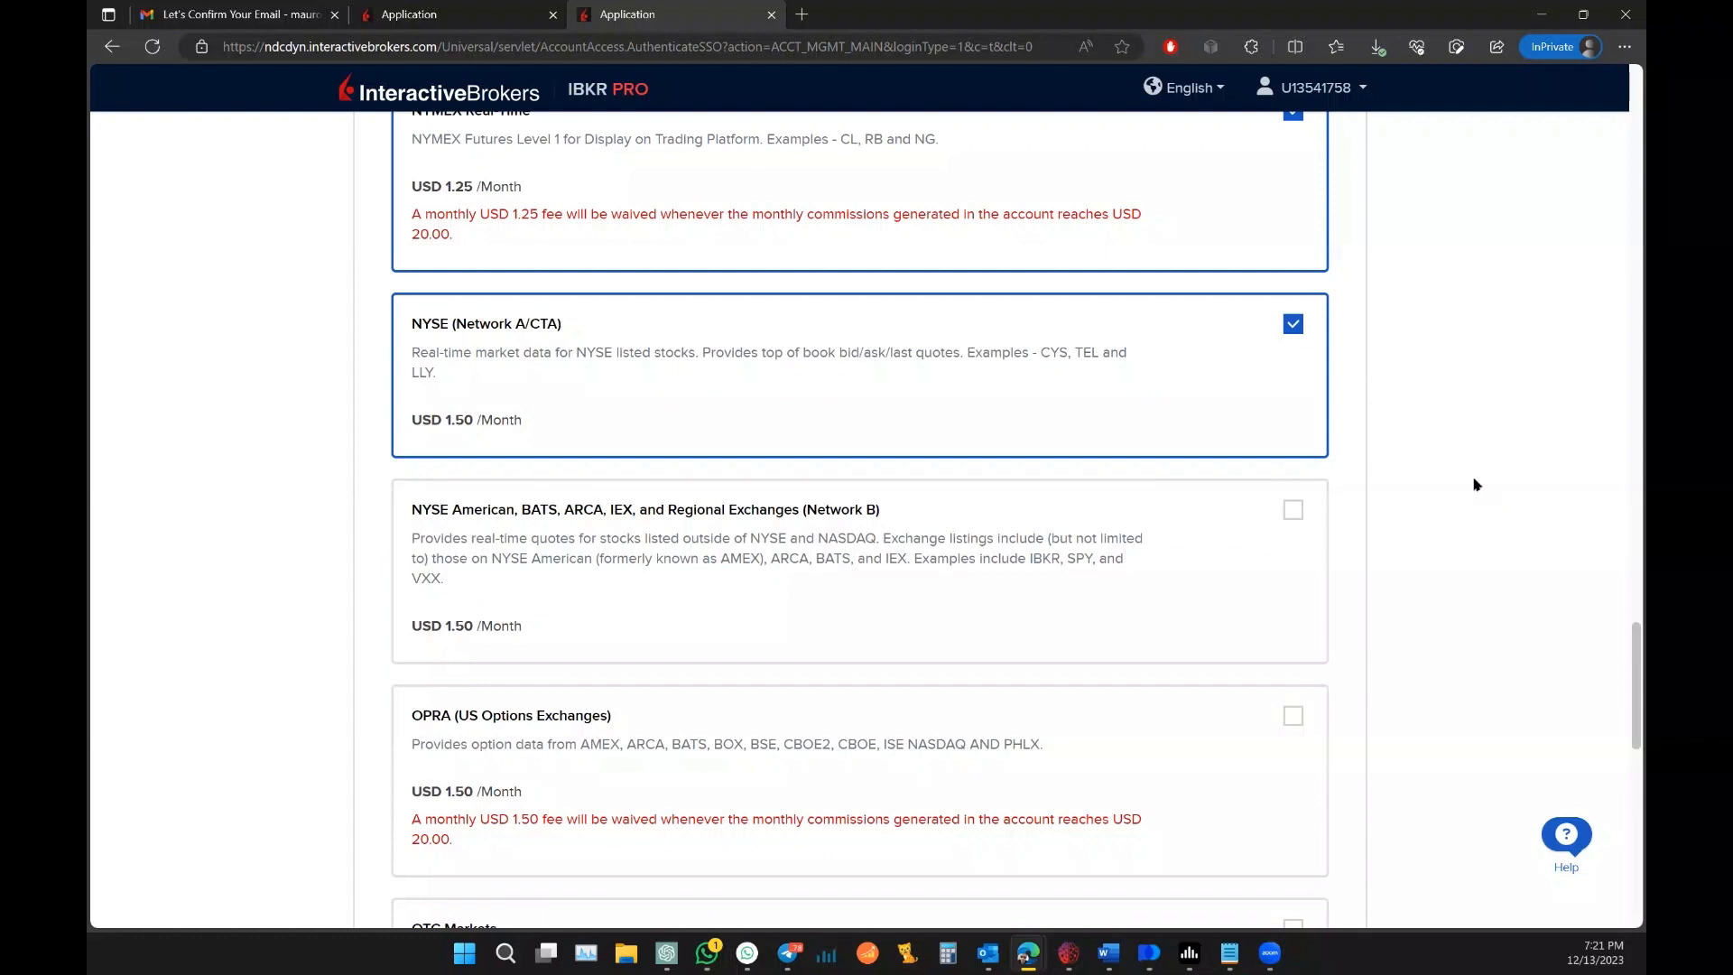
left_click(1293, 715)
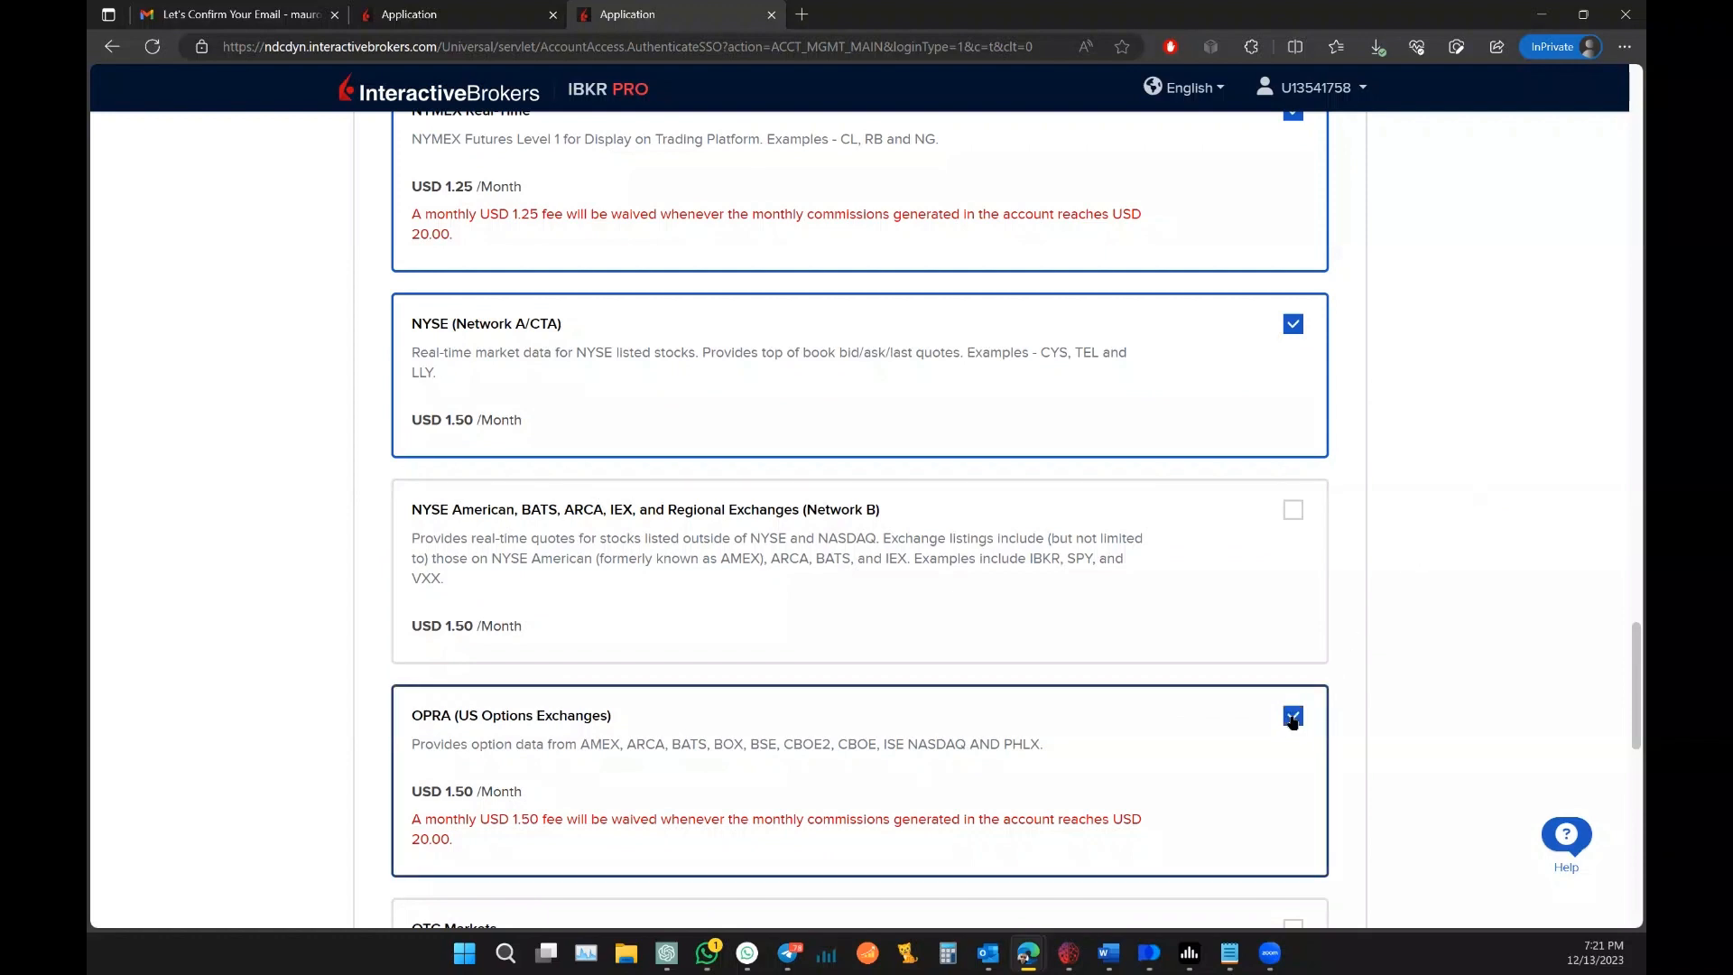
Step: Review the five North America subscriptions and submit them for confirmation
scroll(1423, 639, "down", 5)
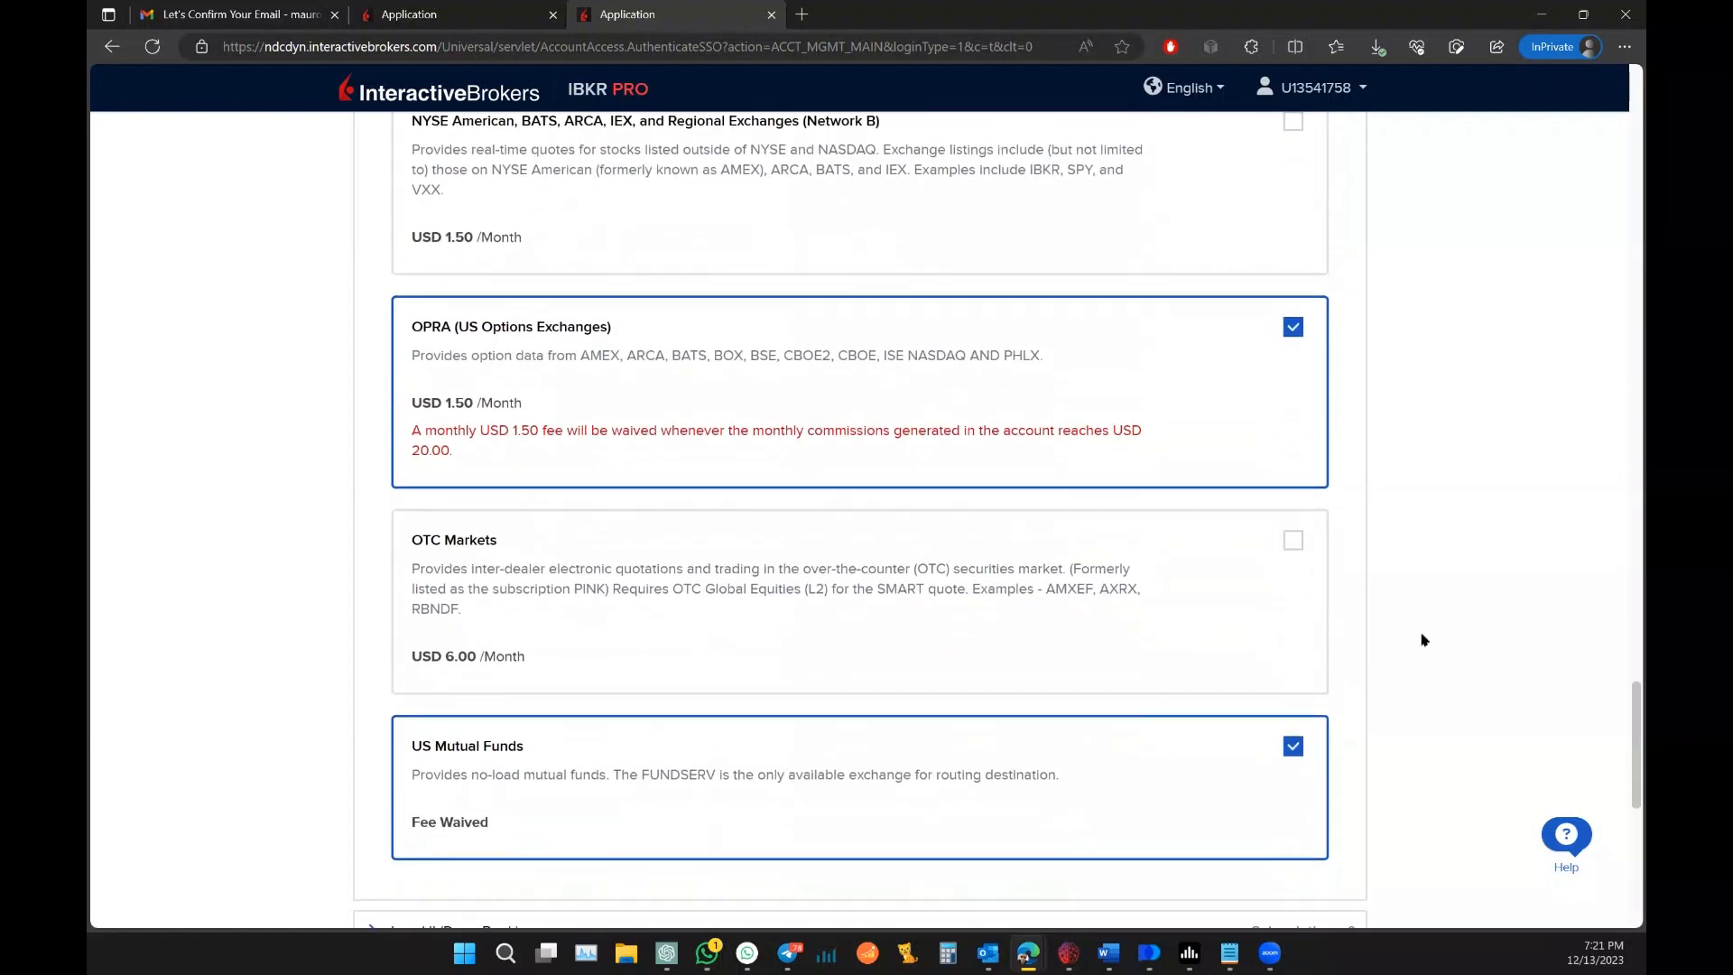
scroll(1422, 639, "down", 7)
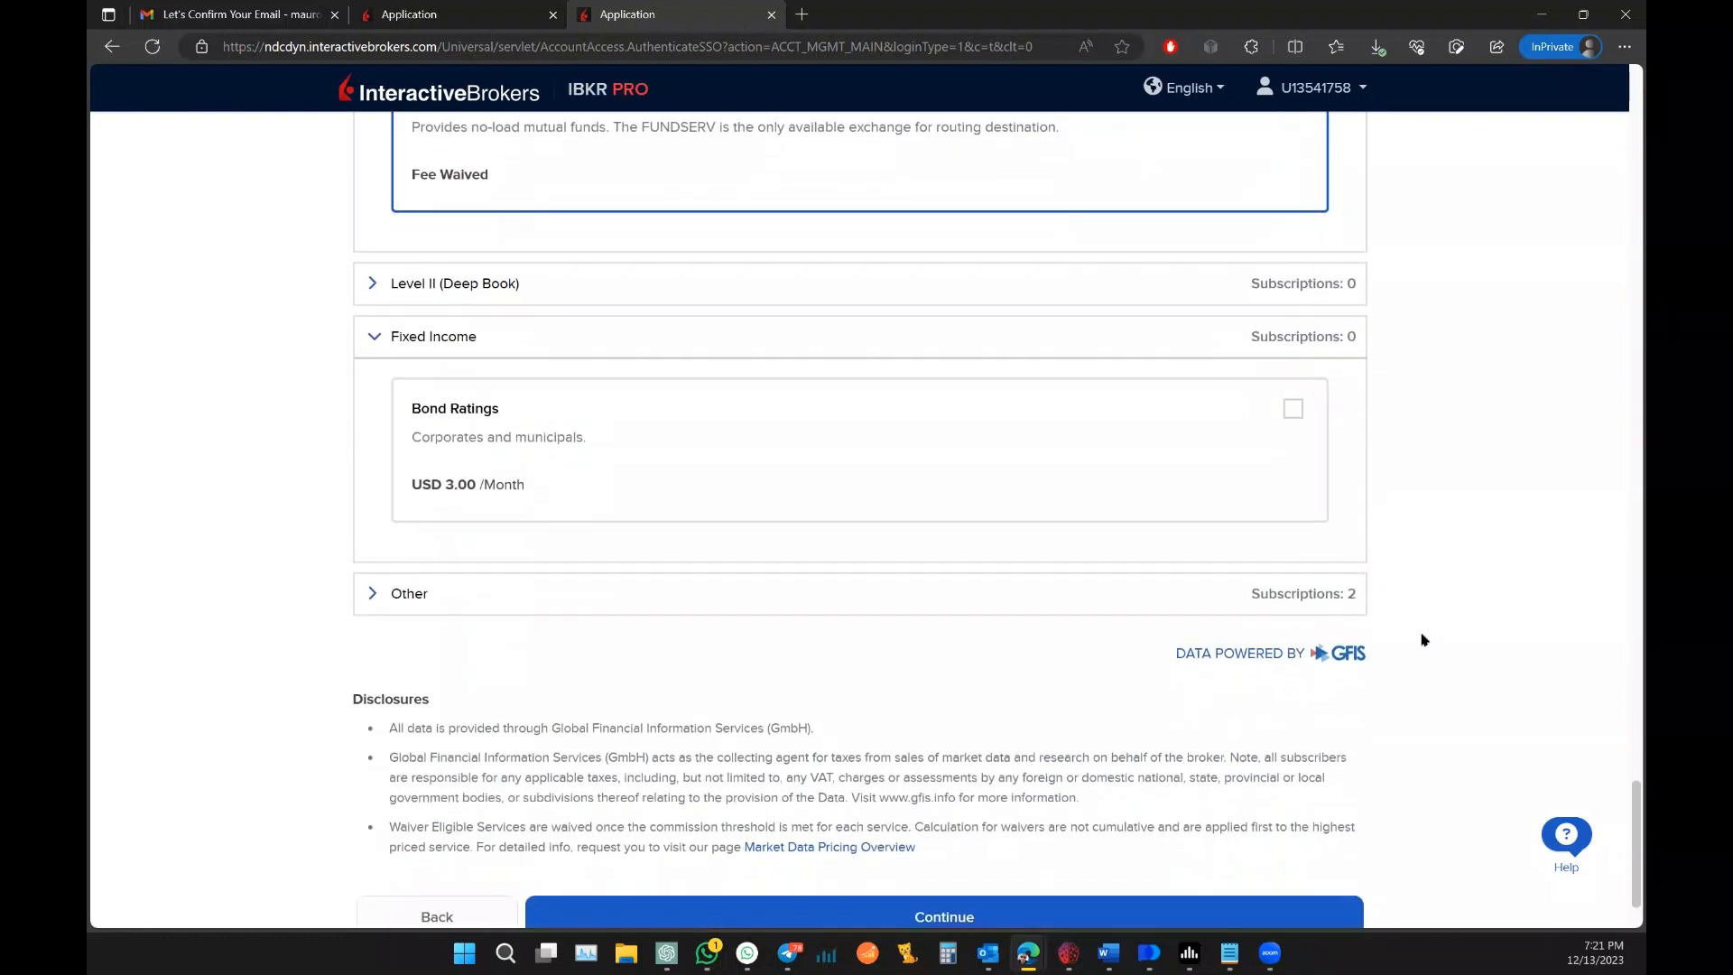
scroll(1422, 640, "up", 15)
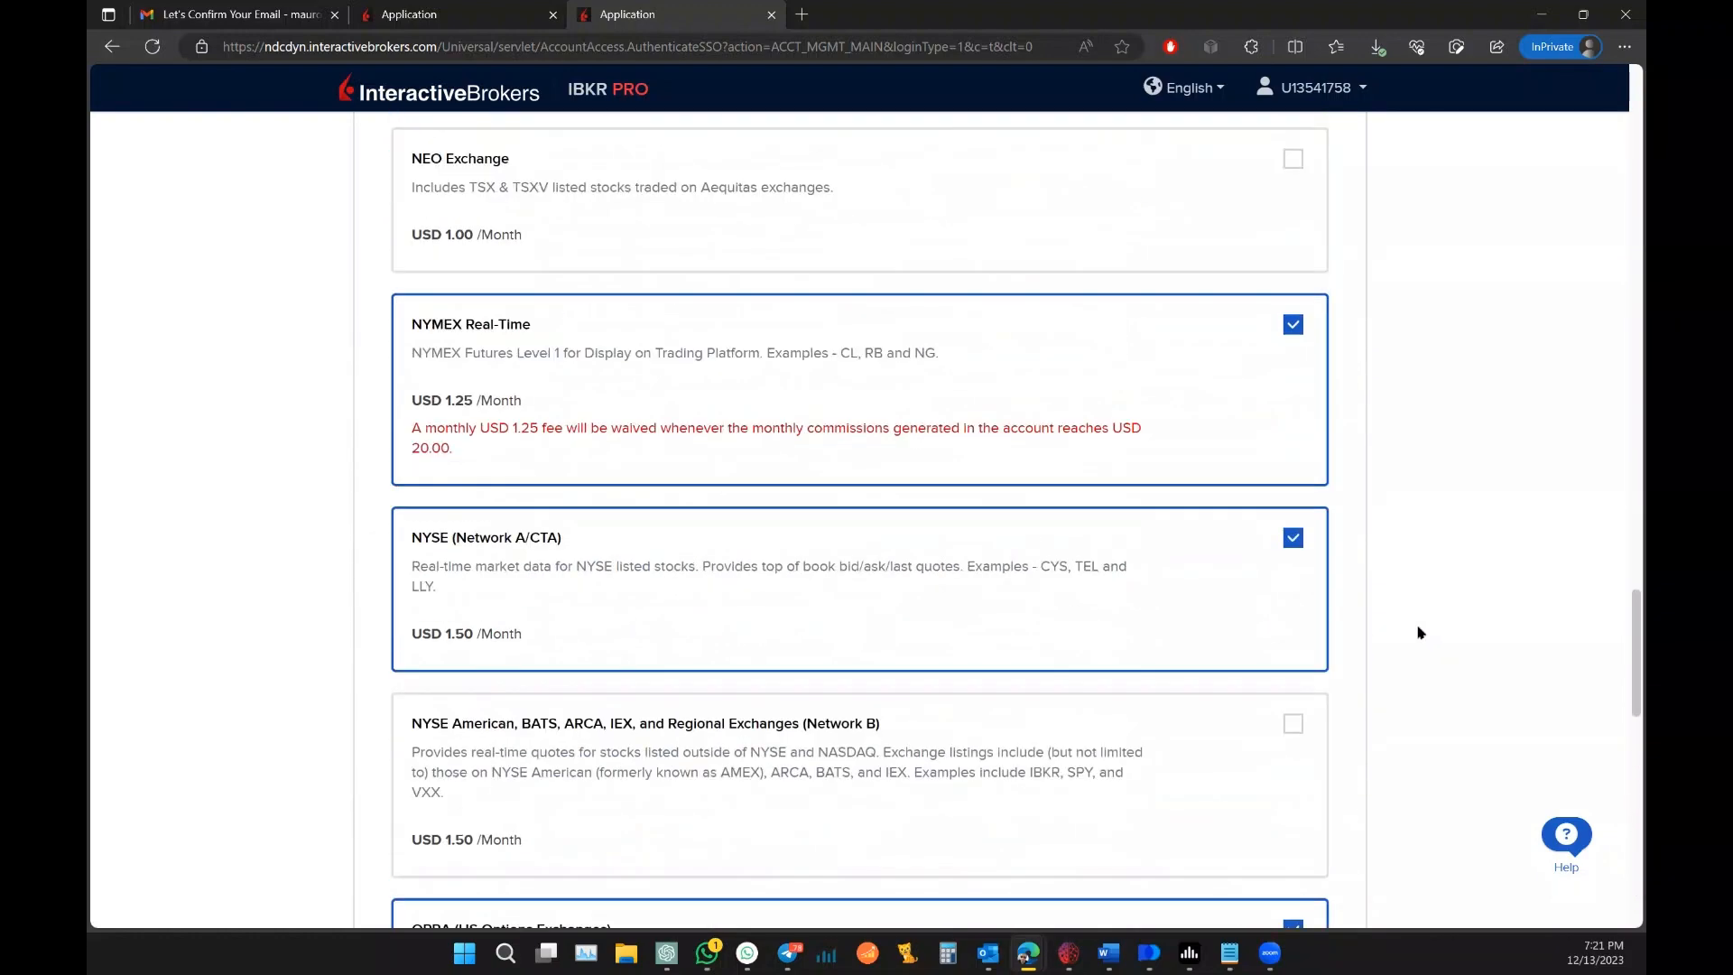
scroll(1414, 623, "up", 15)
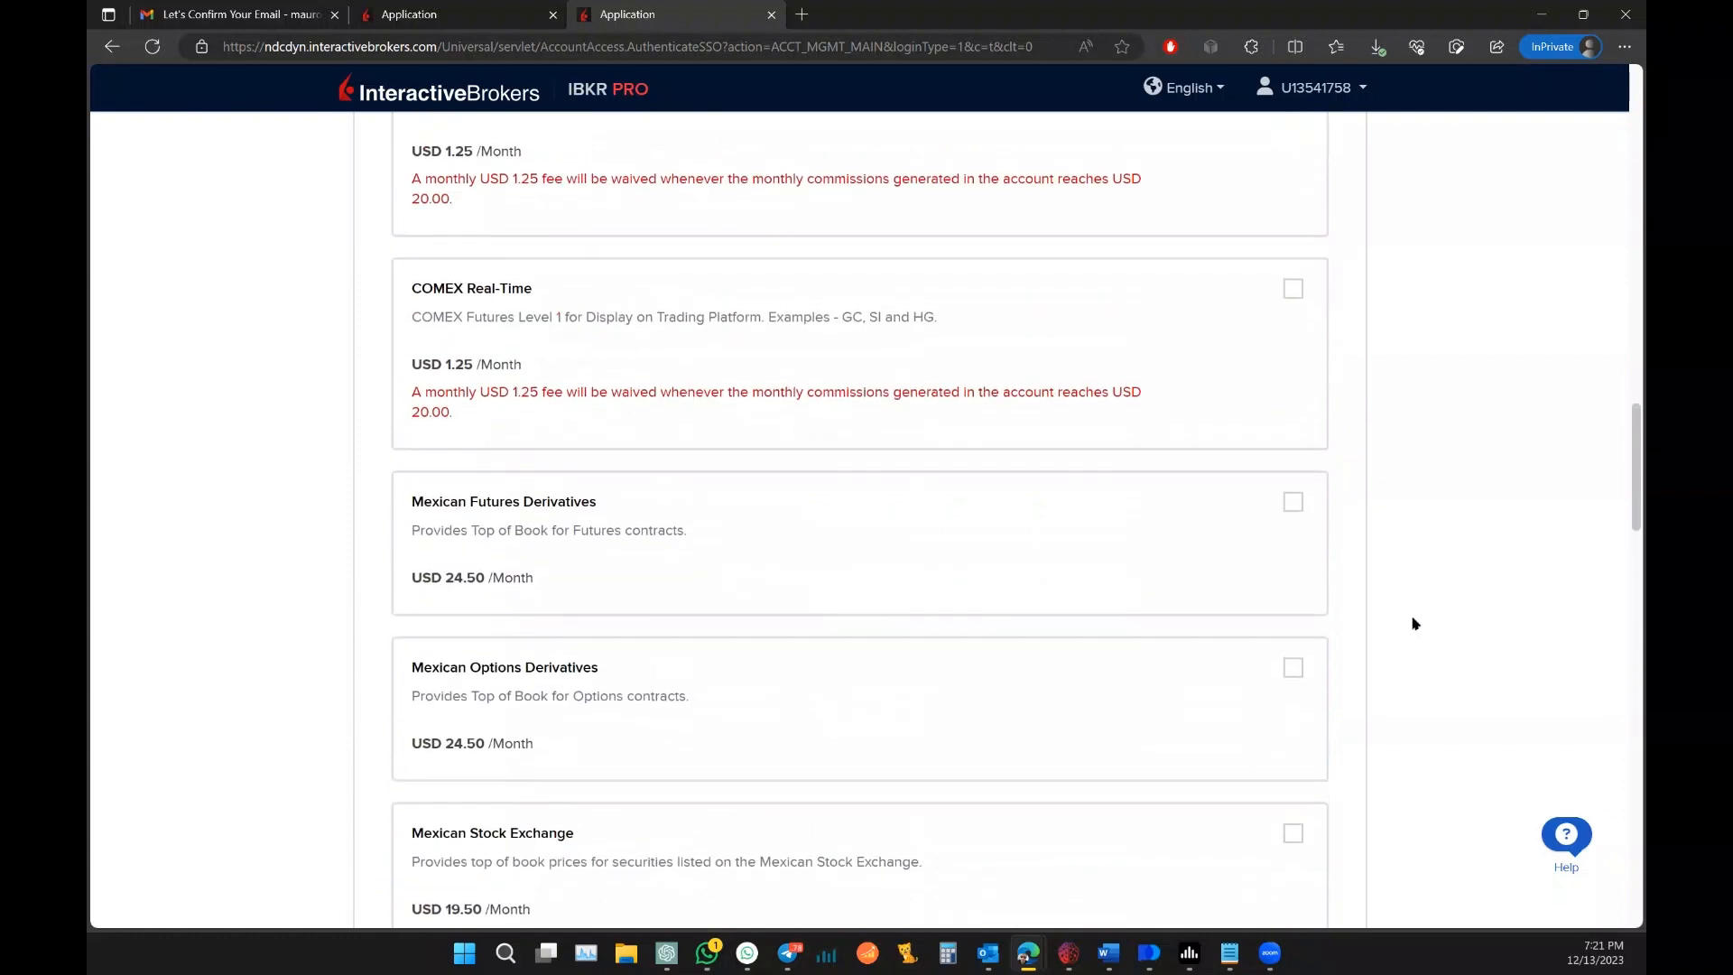
scroll(1414, 623, "up", 8)
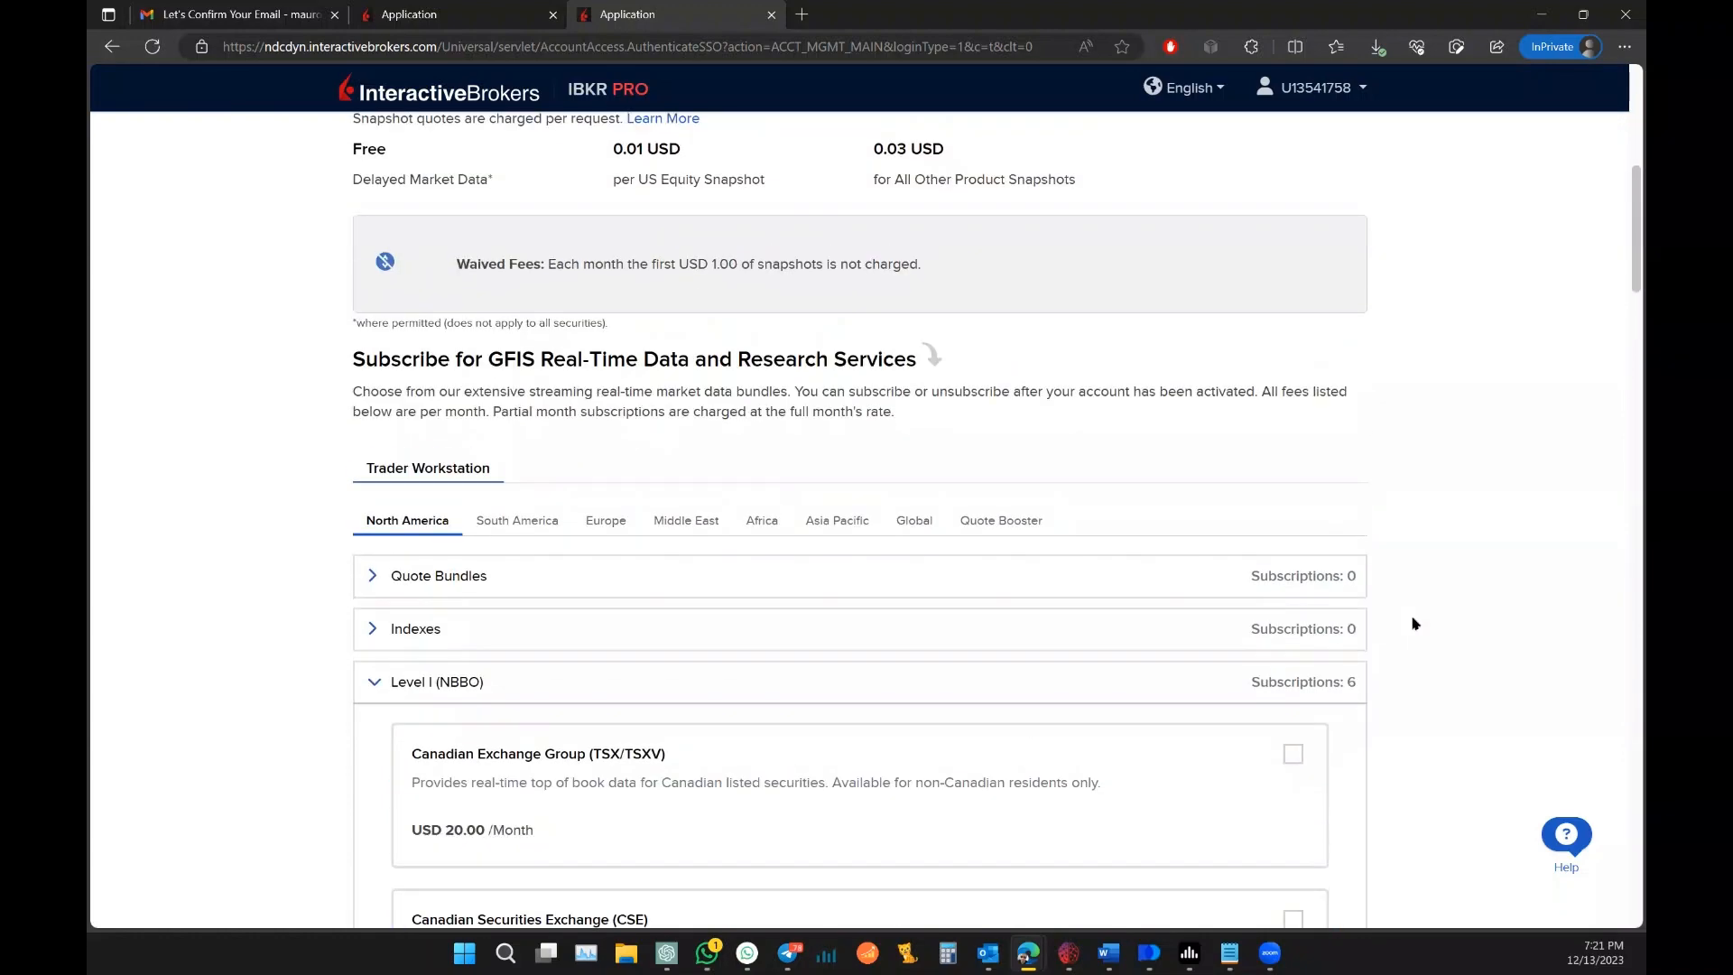
scroll(1413, 627, "down", 20)
scroll(1414, 633, "down", 15)
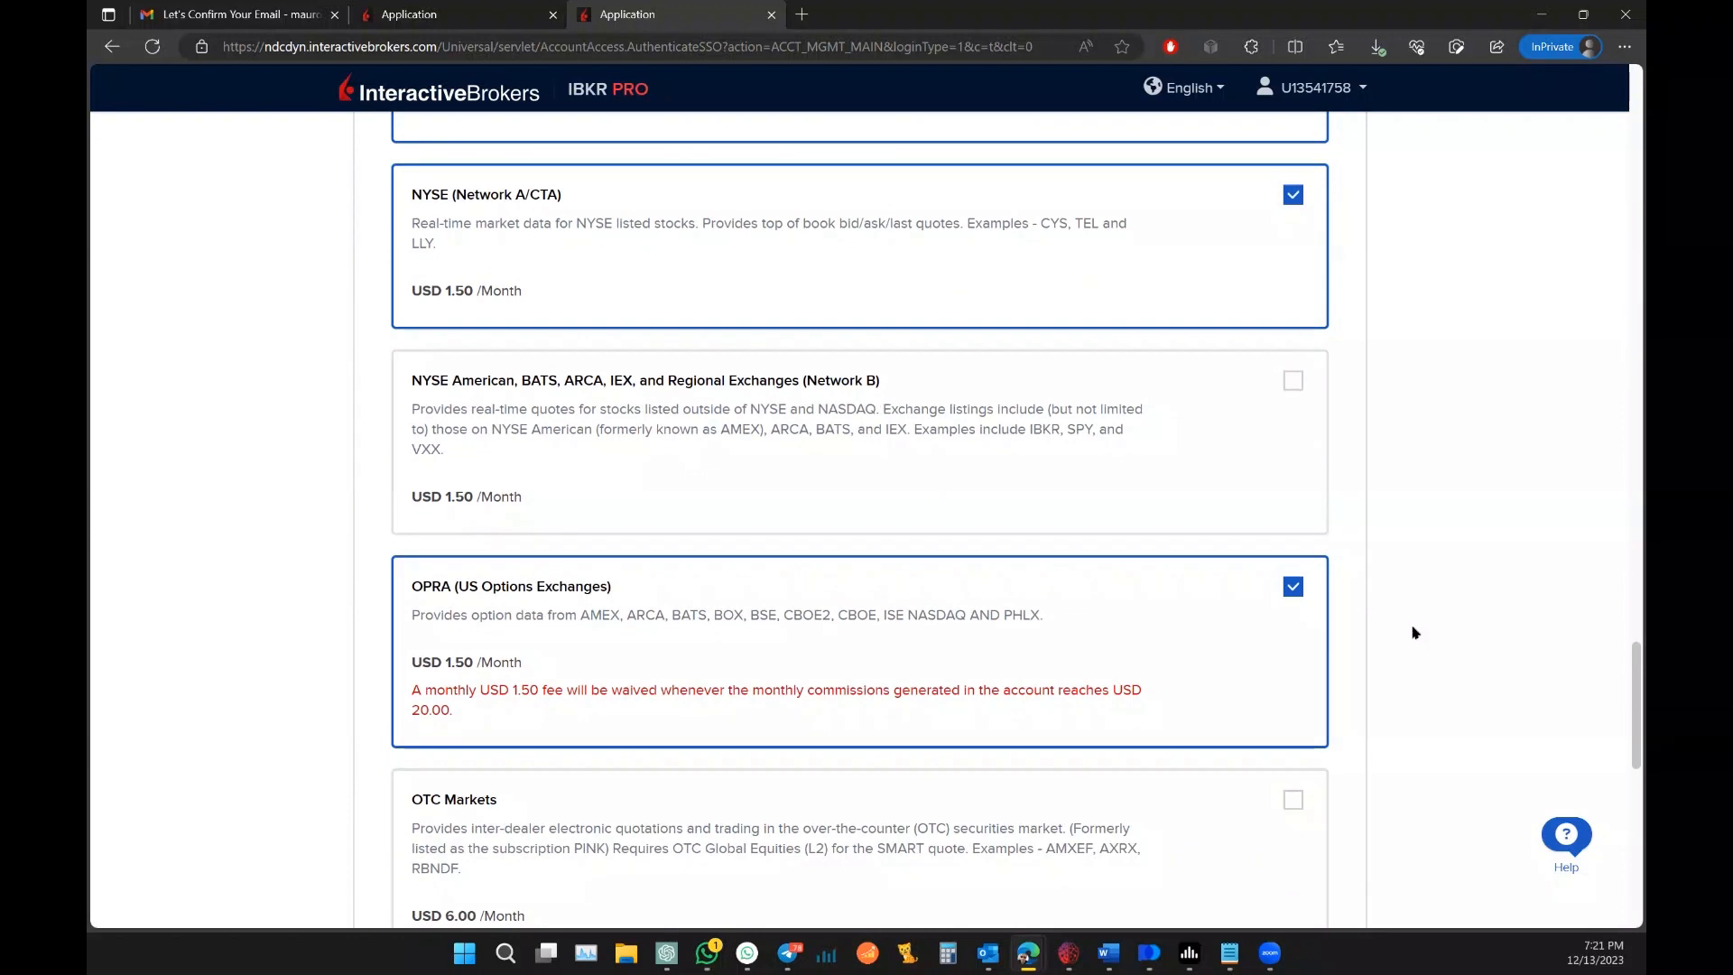
scroll(1414, 632, "down", 15)
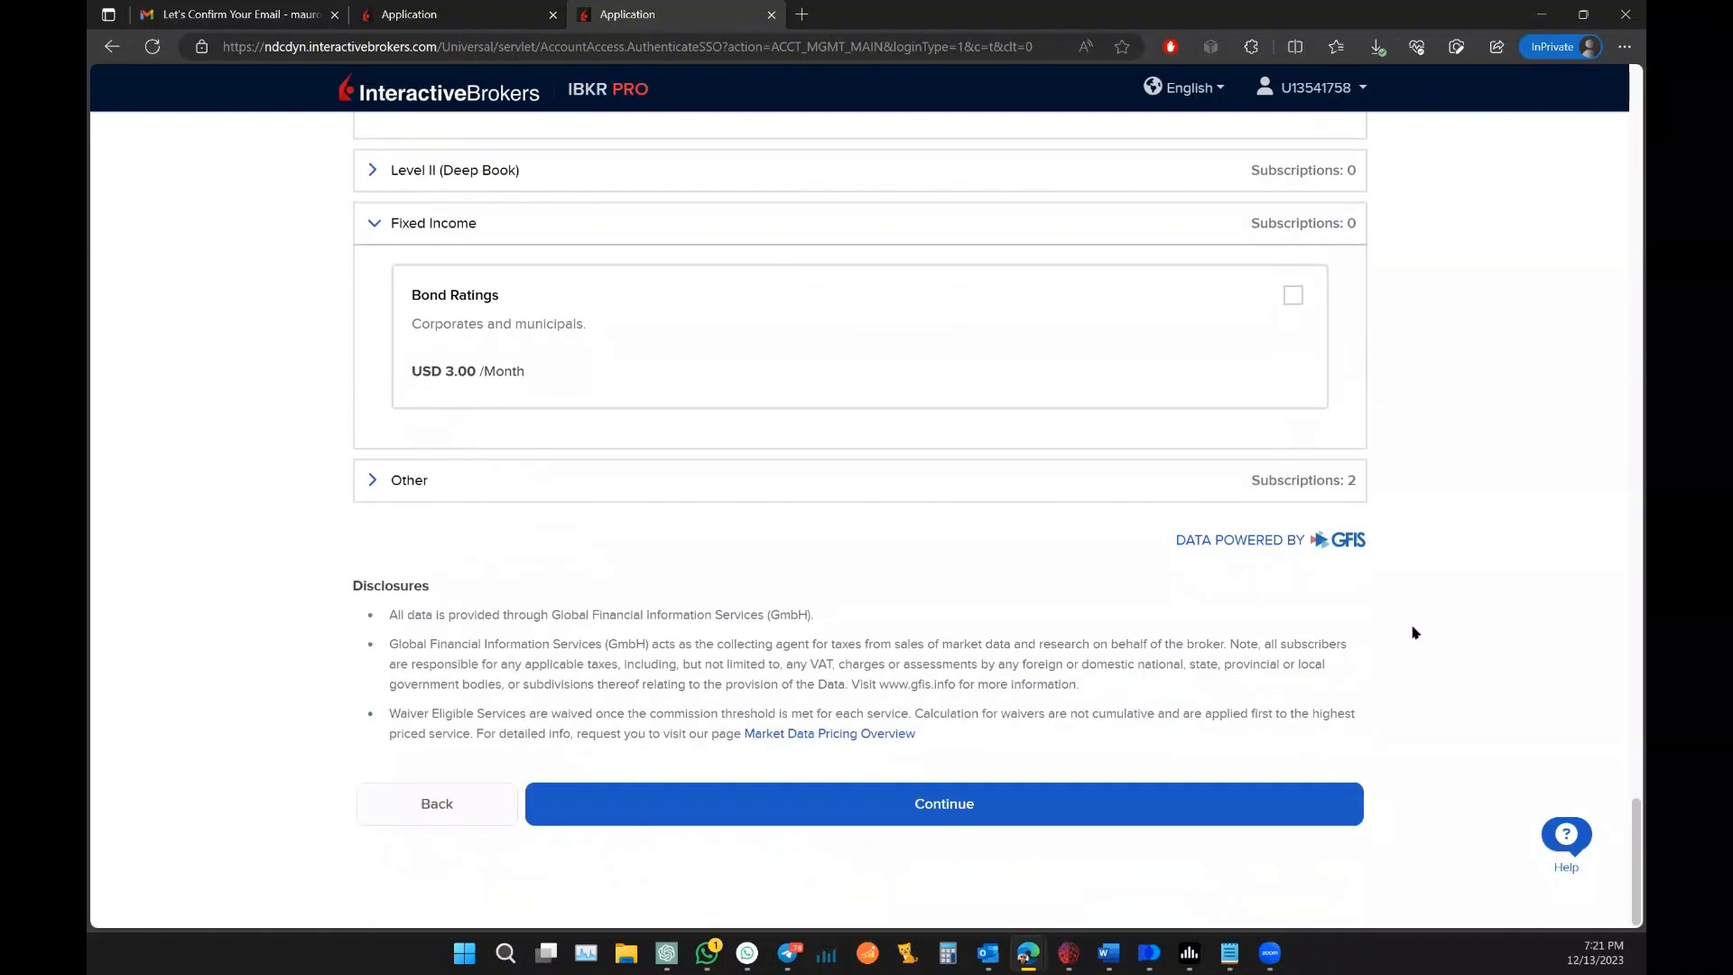
left_click(906, 800)
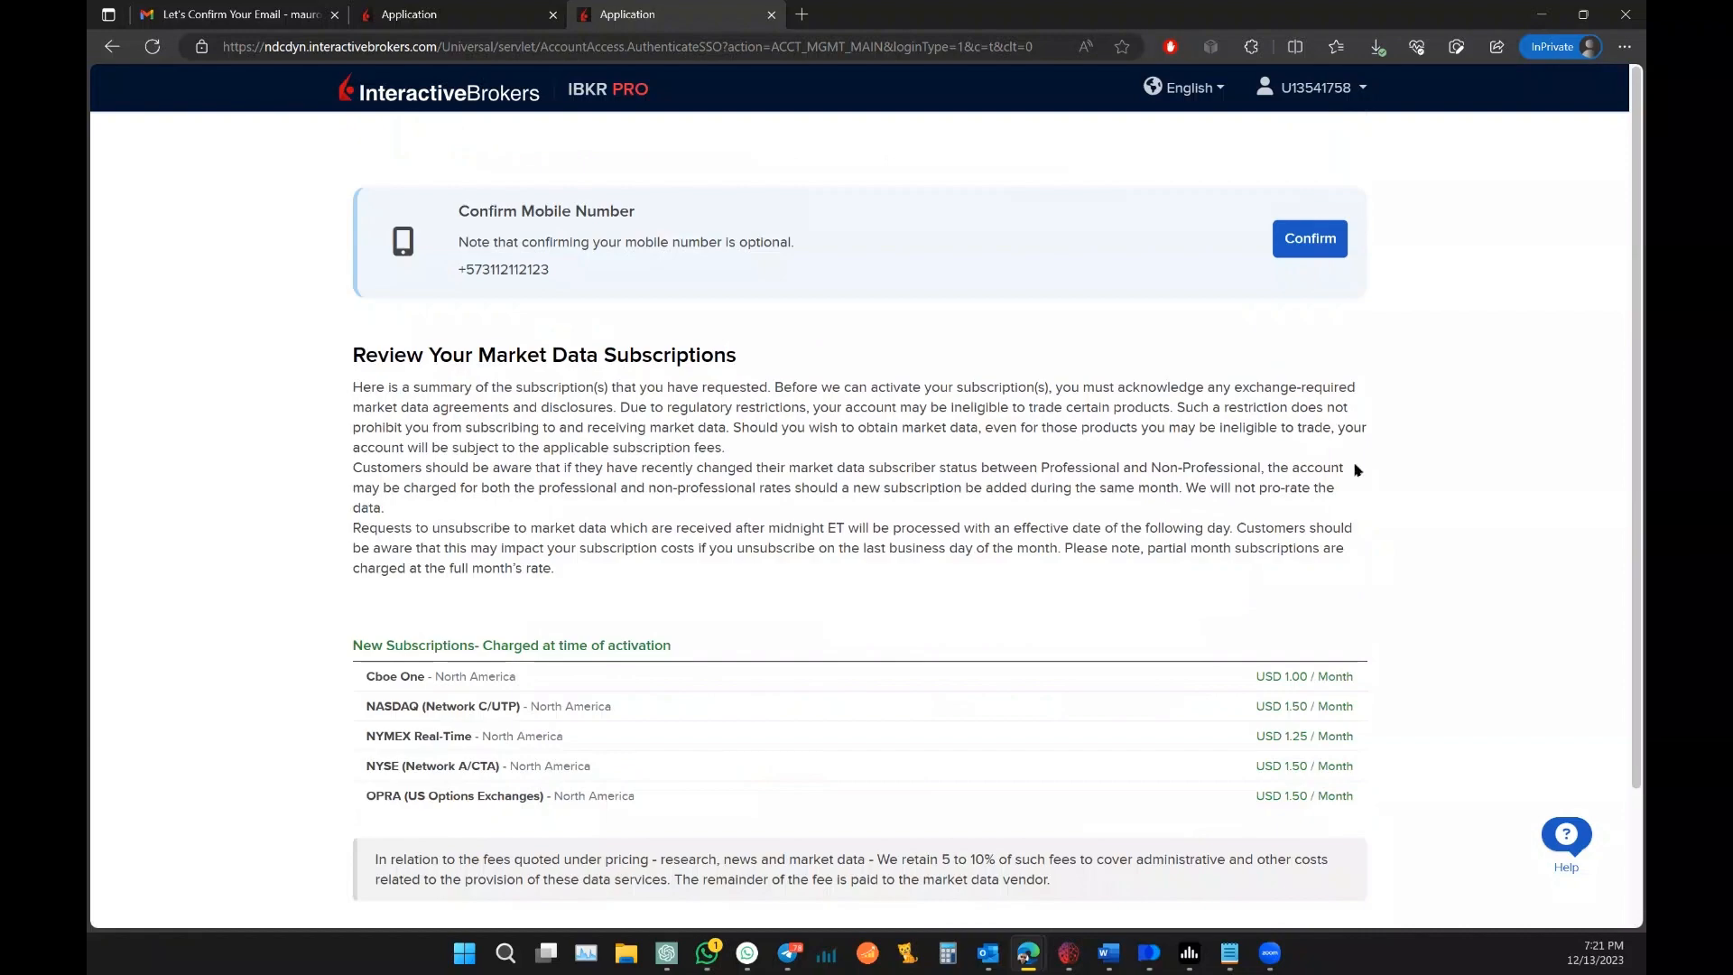
Step: Accept the summary of the five new North America subscriptions
scroll(1429, 451, "down", 2)
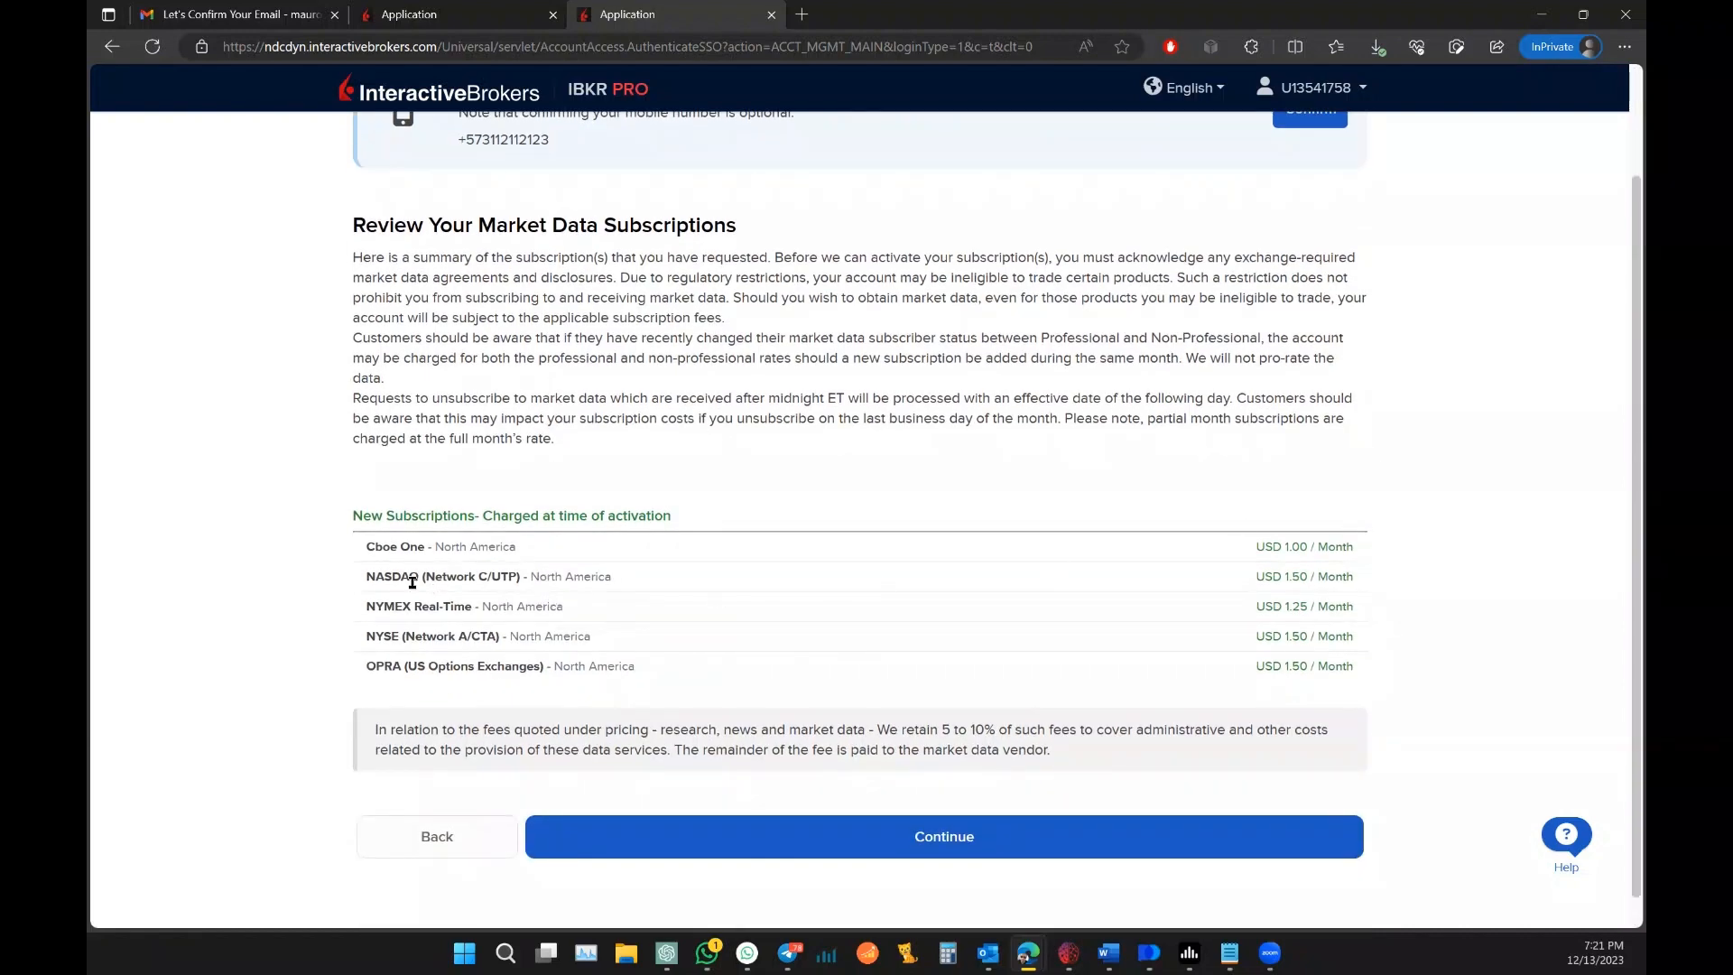
scroll(297, 602, "down", 1)
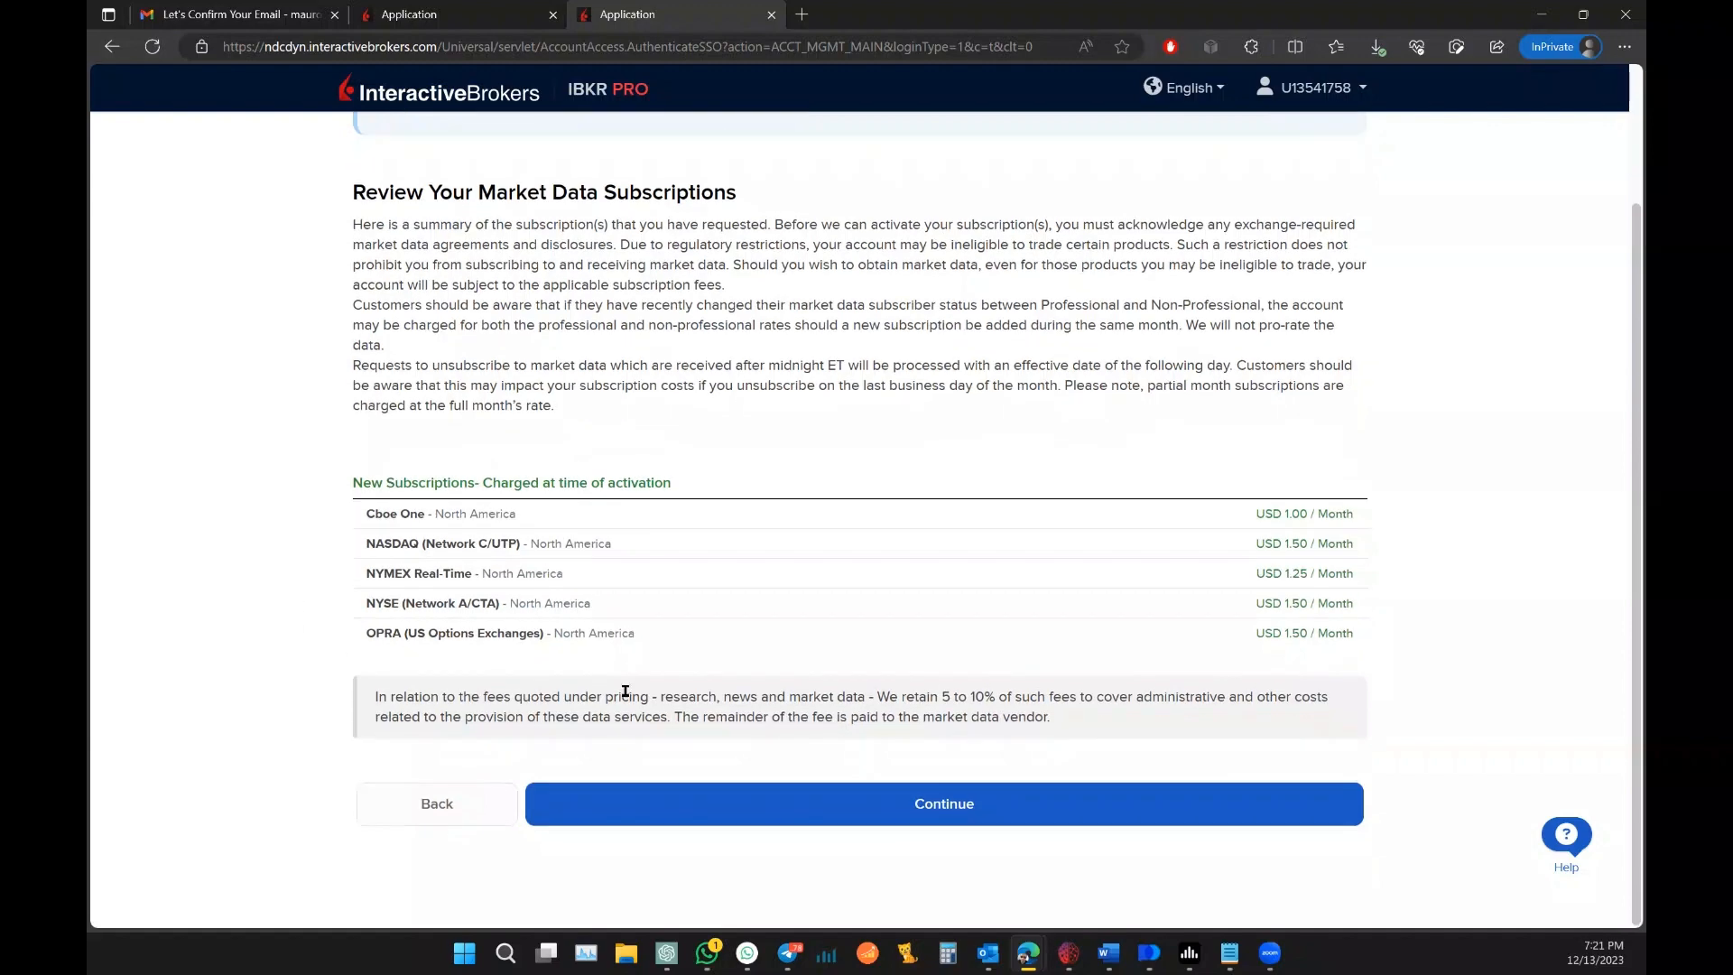
left_click(858, 814)
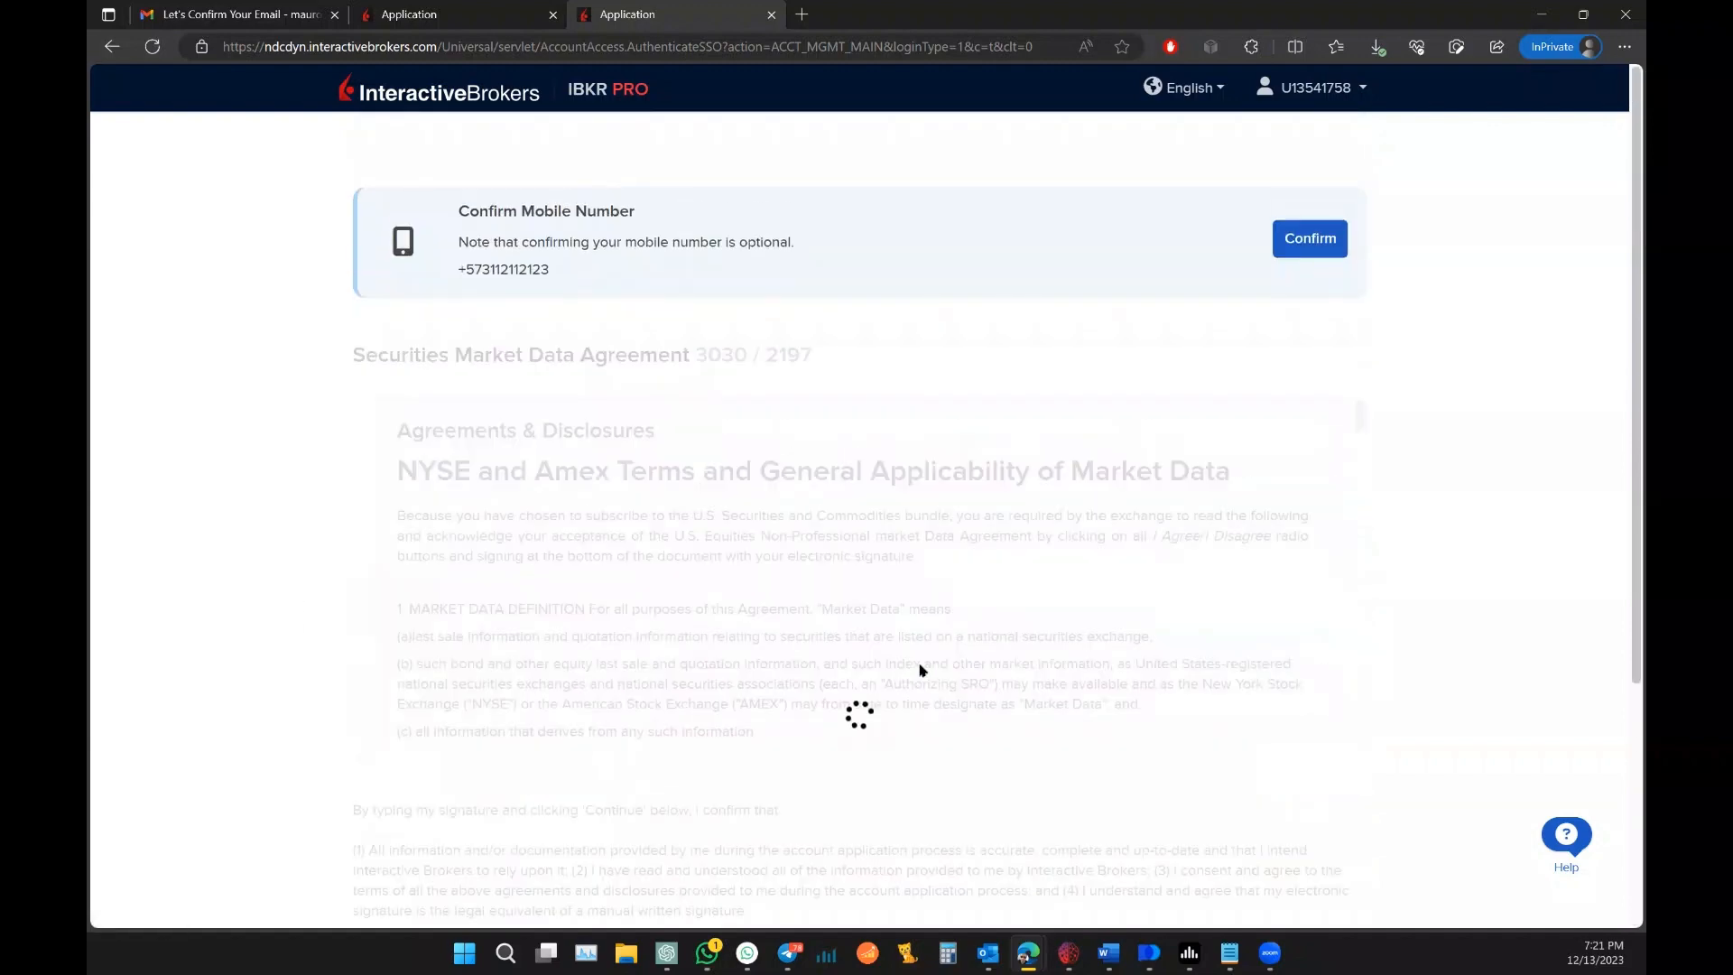
Step: Sign the NYSE and Amex market data agreement with the account holder's full name and submit it
scroll(1471, 501, "down", 4)
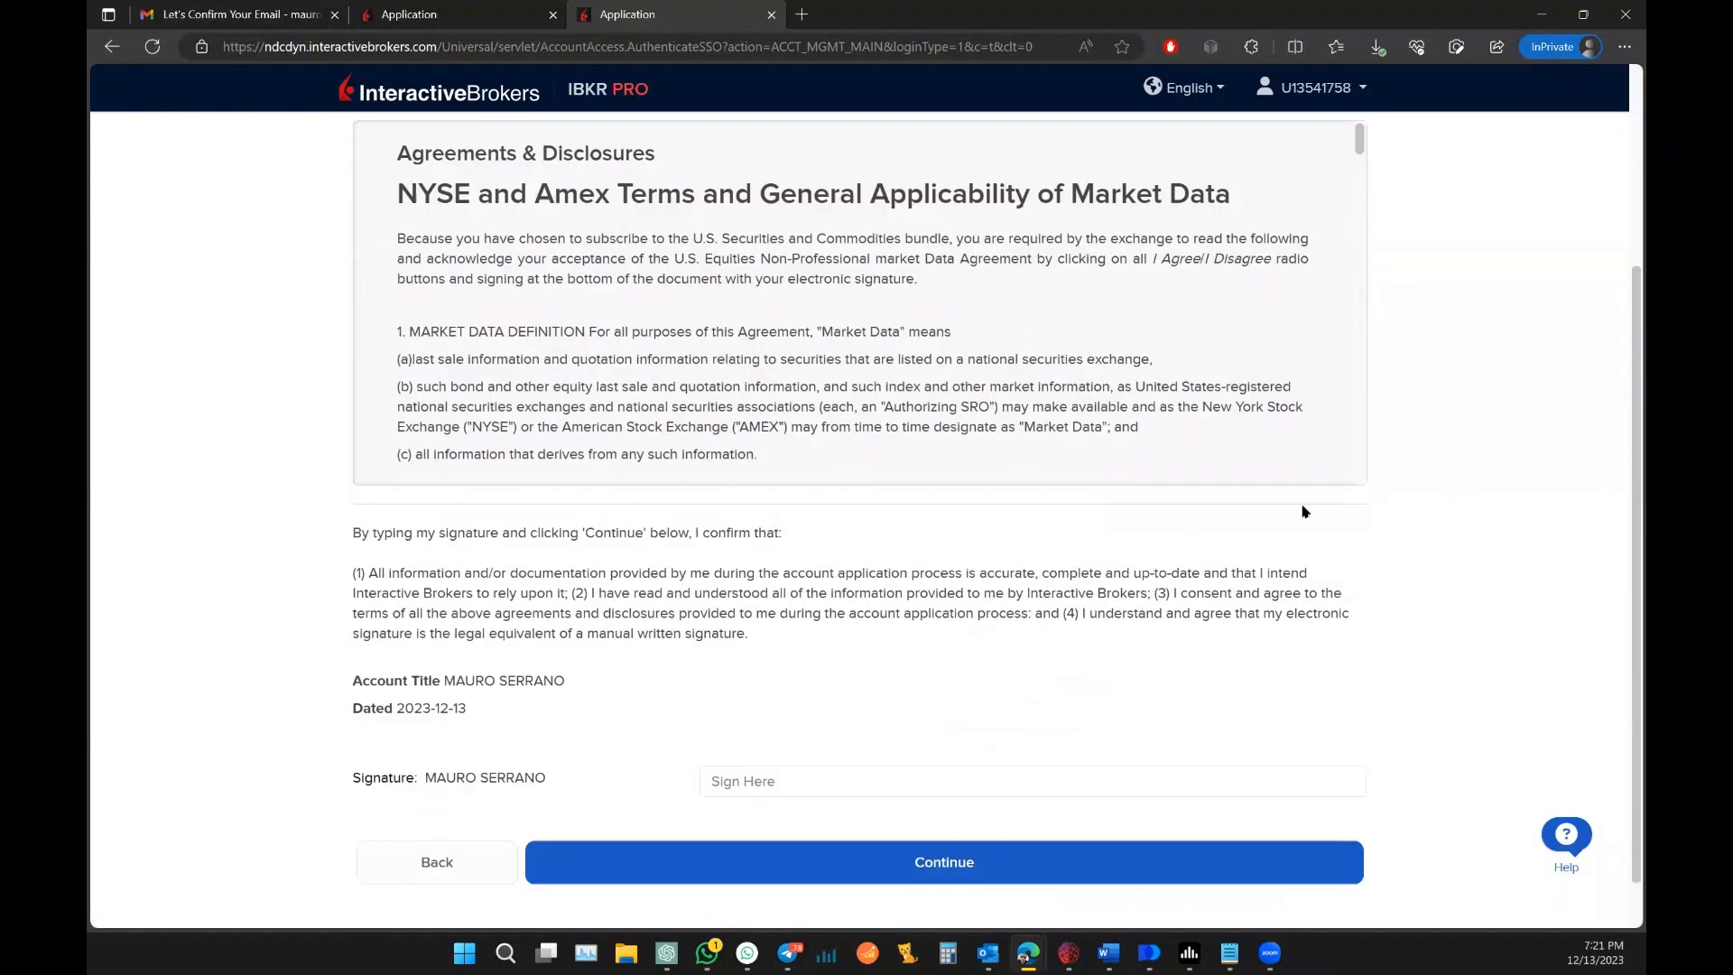
left_click(833, 715)
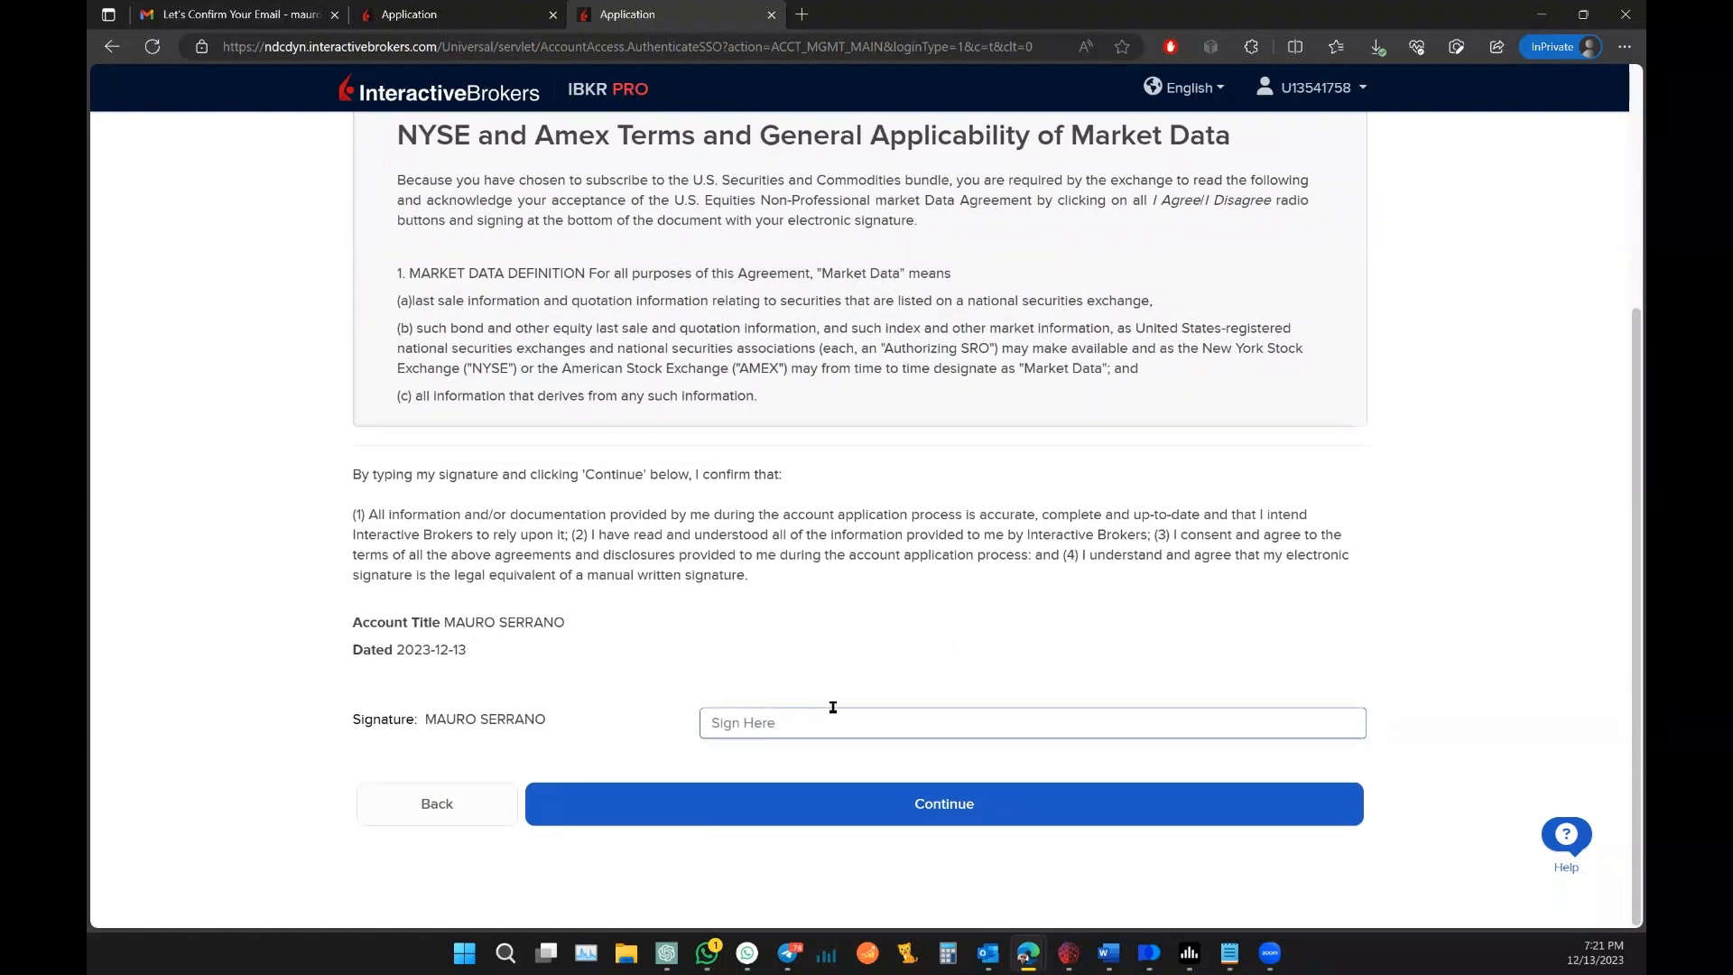
type("maur")
key("BackSpace")
key("BackSpace")
key("BackSpace")
key("BackSpace")
key("BackSpace")
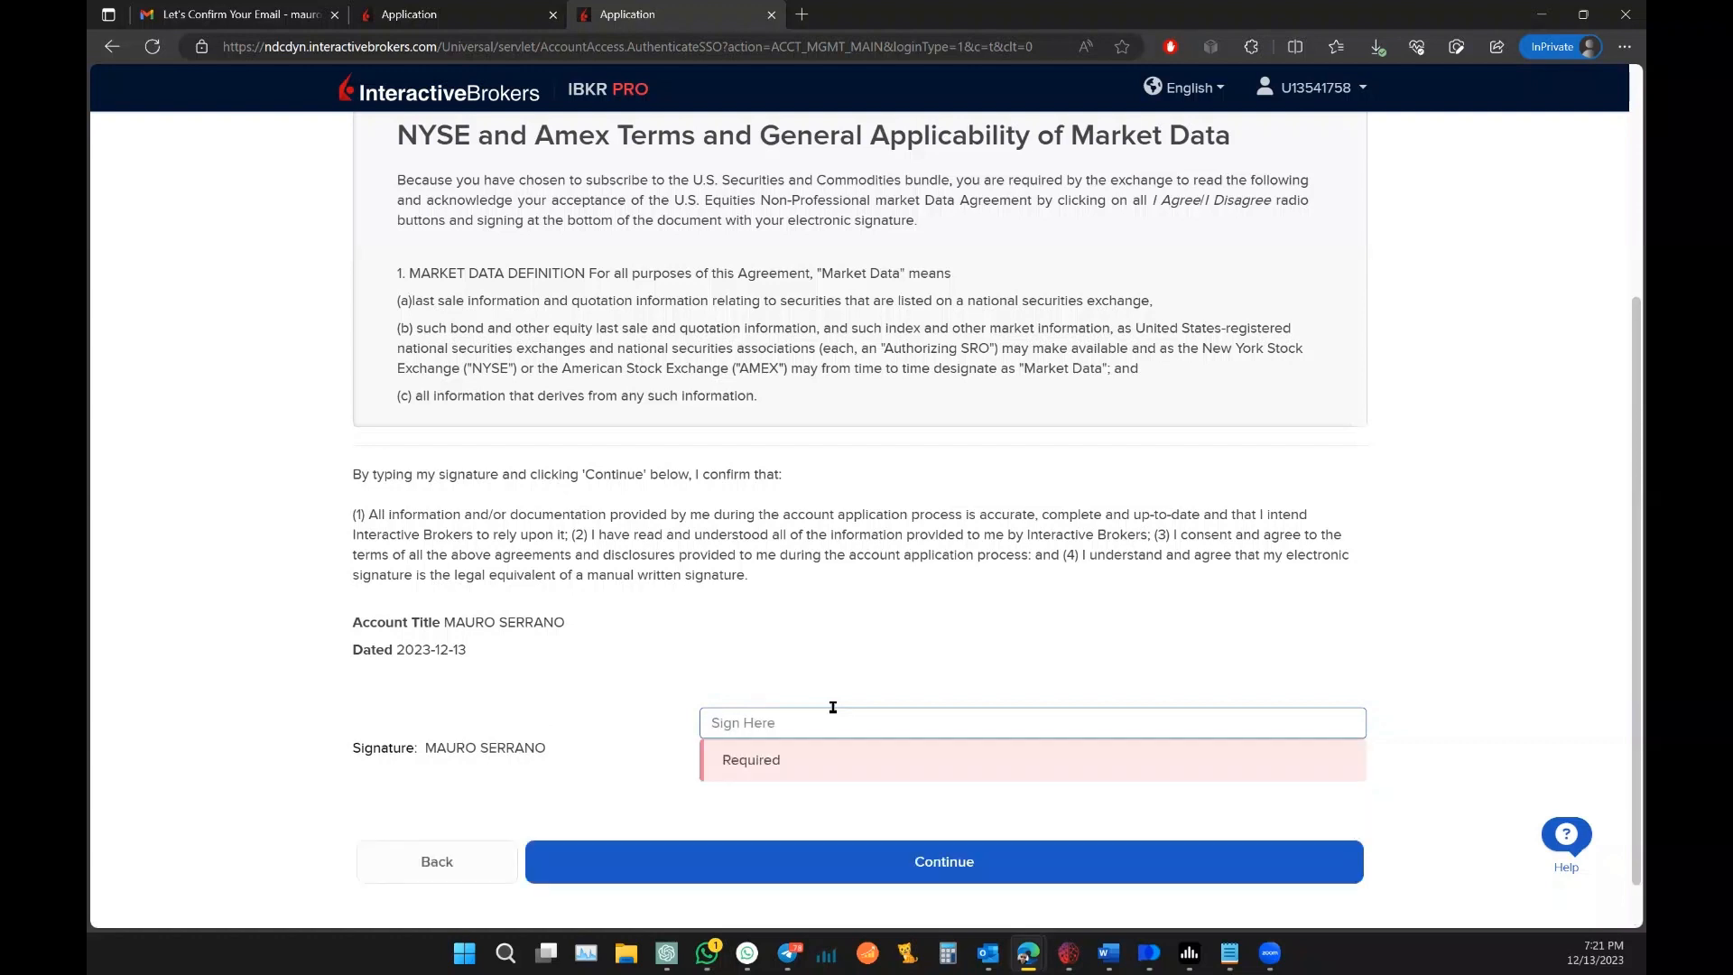
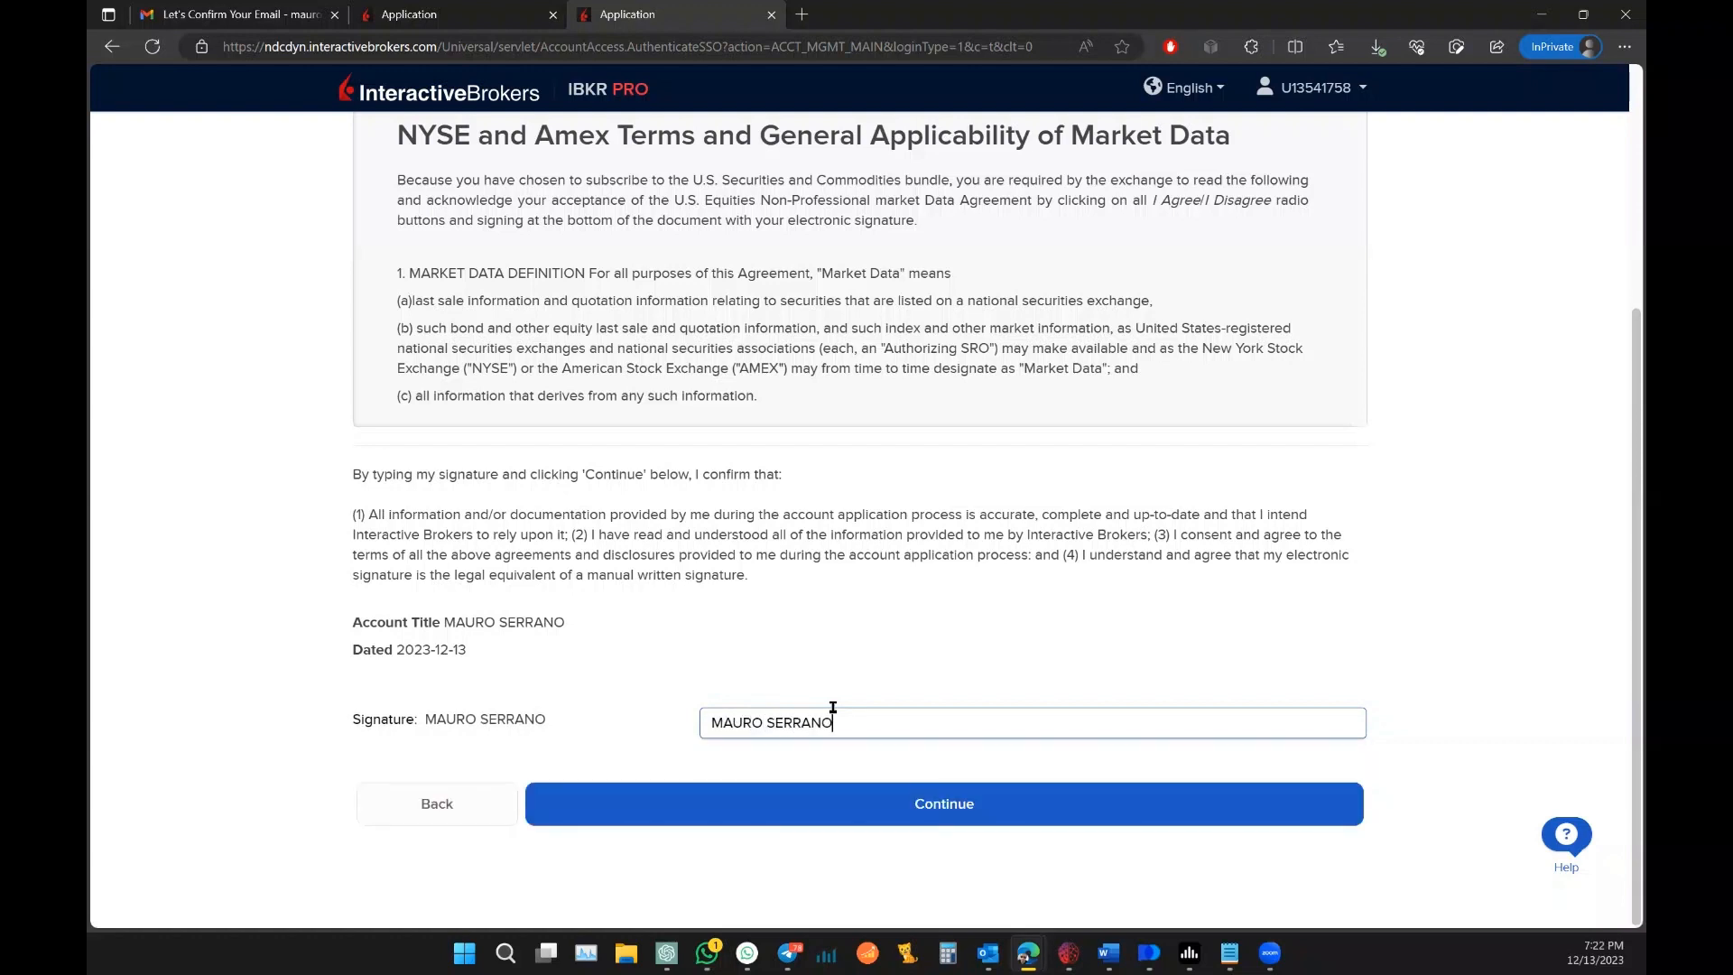
left_click(811, 815)
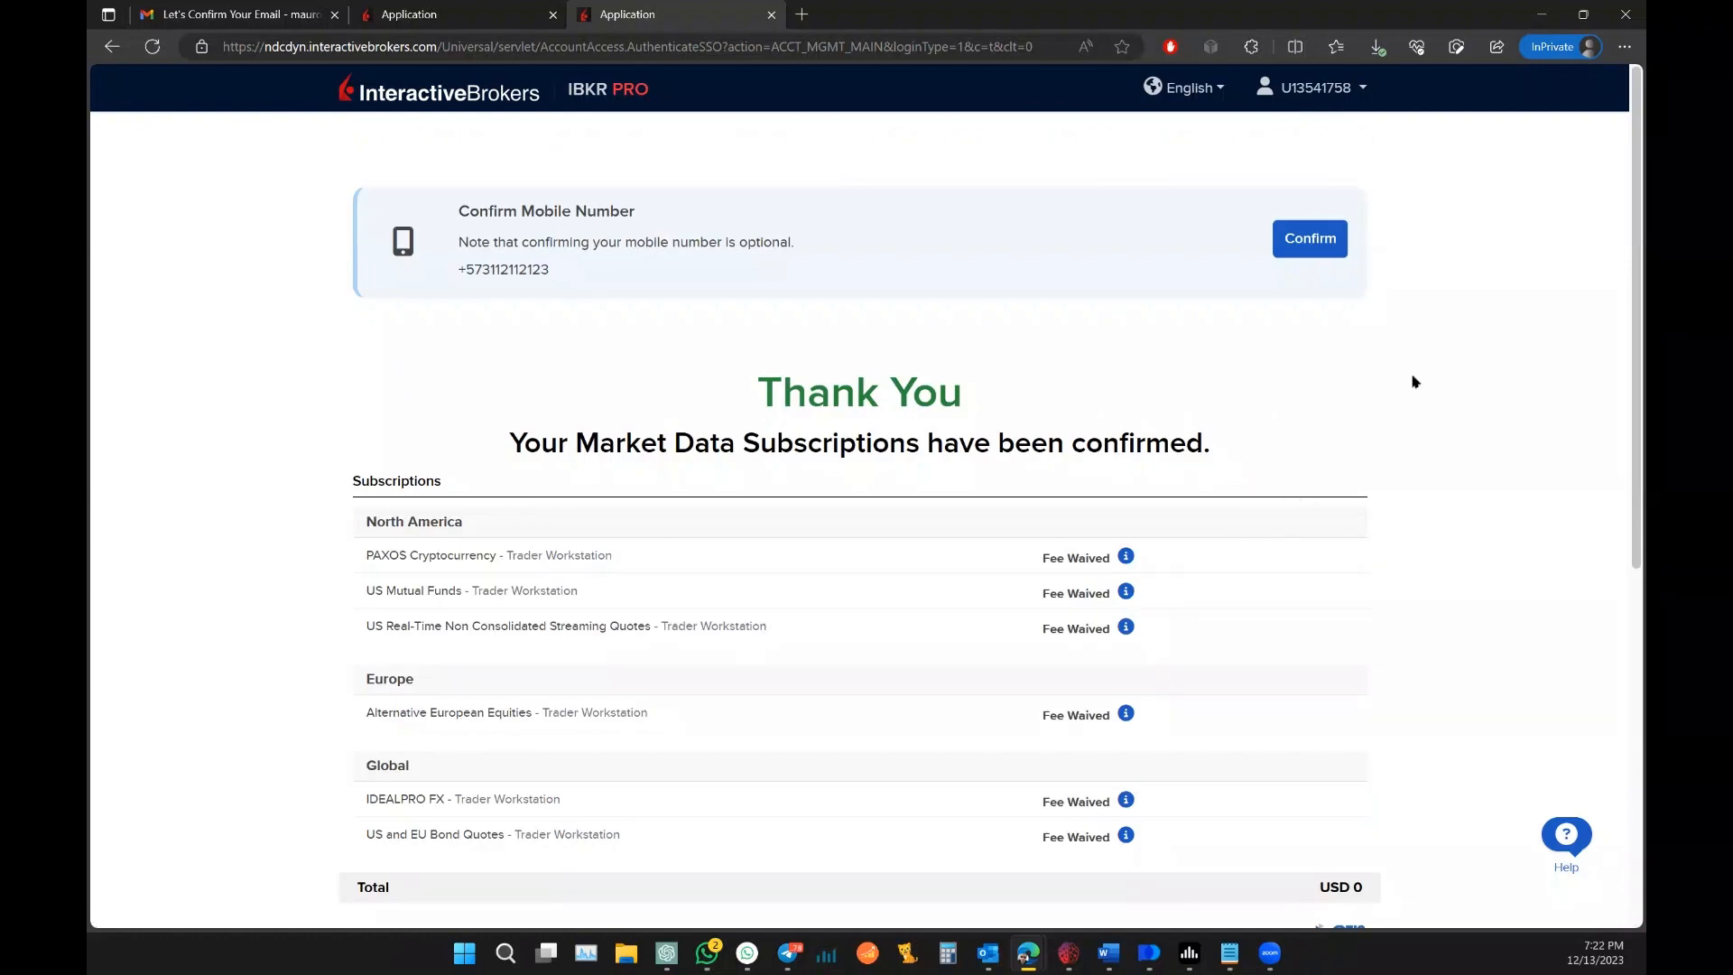
Step: Scroll the Thank You page to review OPRA, NYMEX Real-Time, NYSE, NASDAQ and Cboe One as pending GFIS subscriptions
scroll(1413, 382, "down", 5)
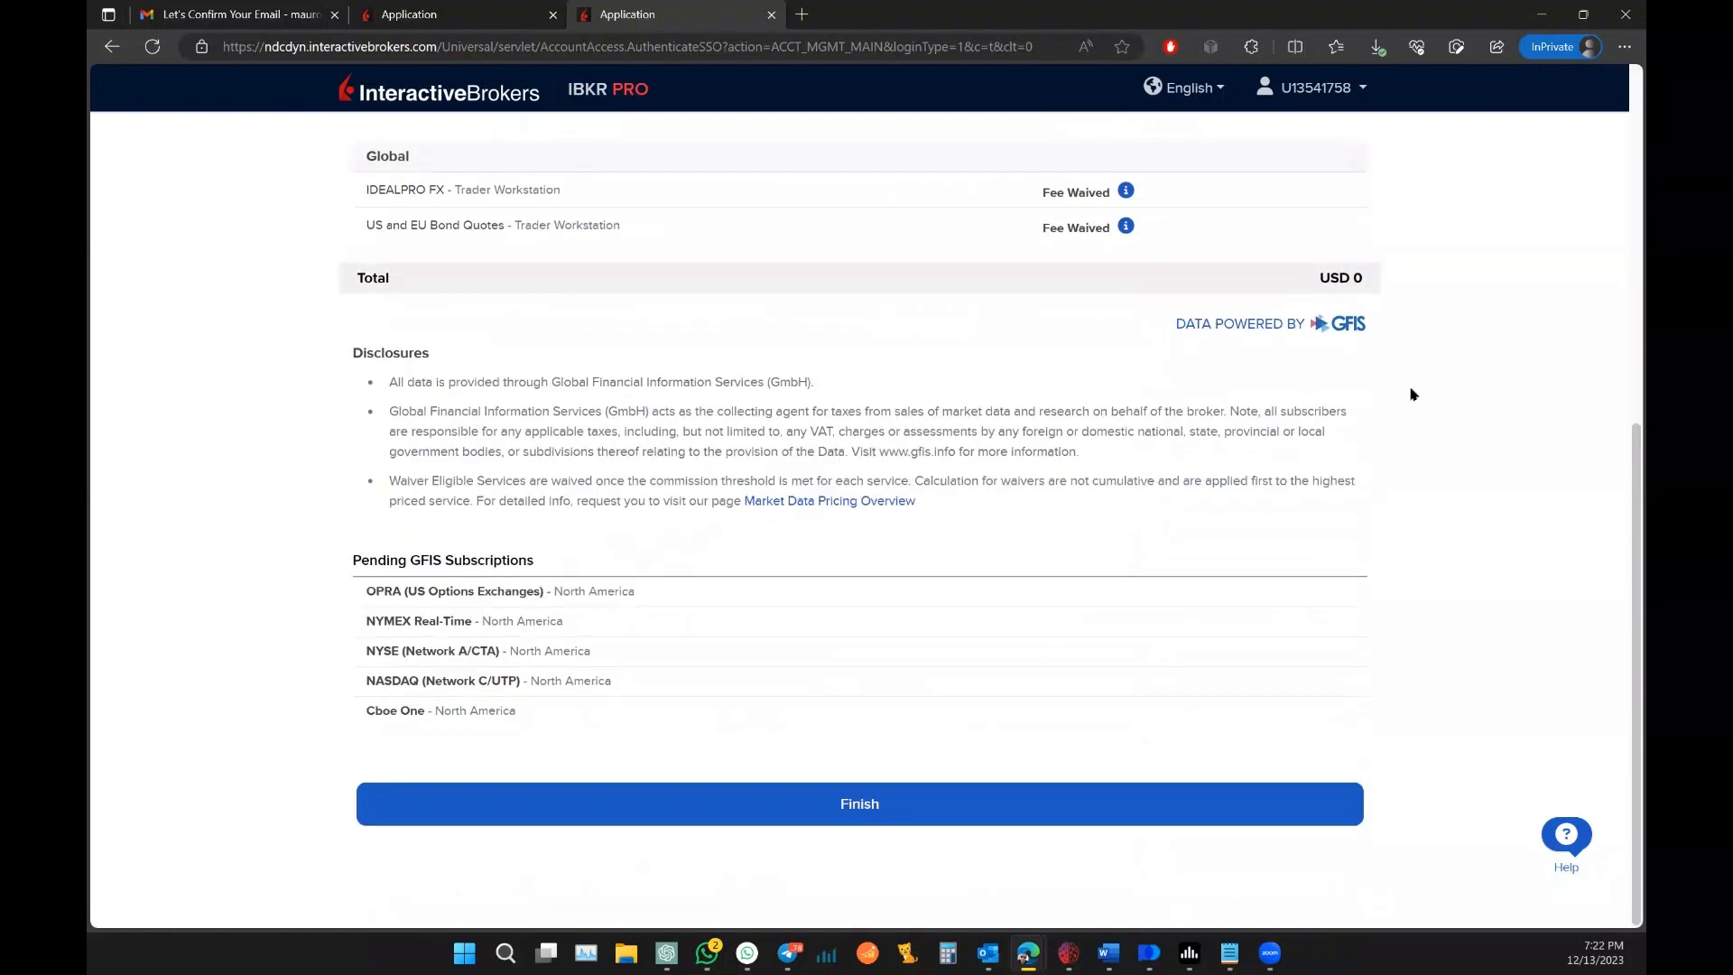
scroll(1414, 405, "up", 5)
scroll(1414, 405, "down", 5)
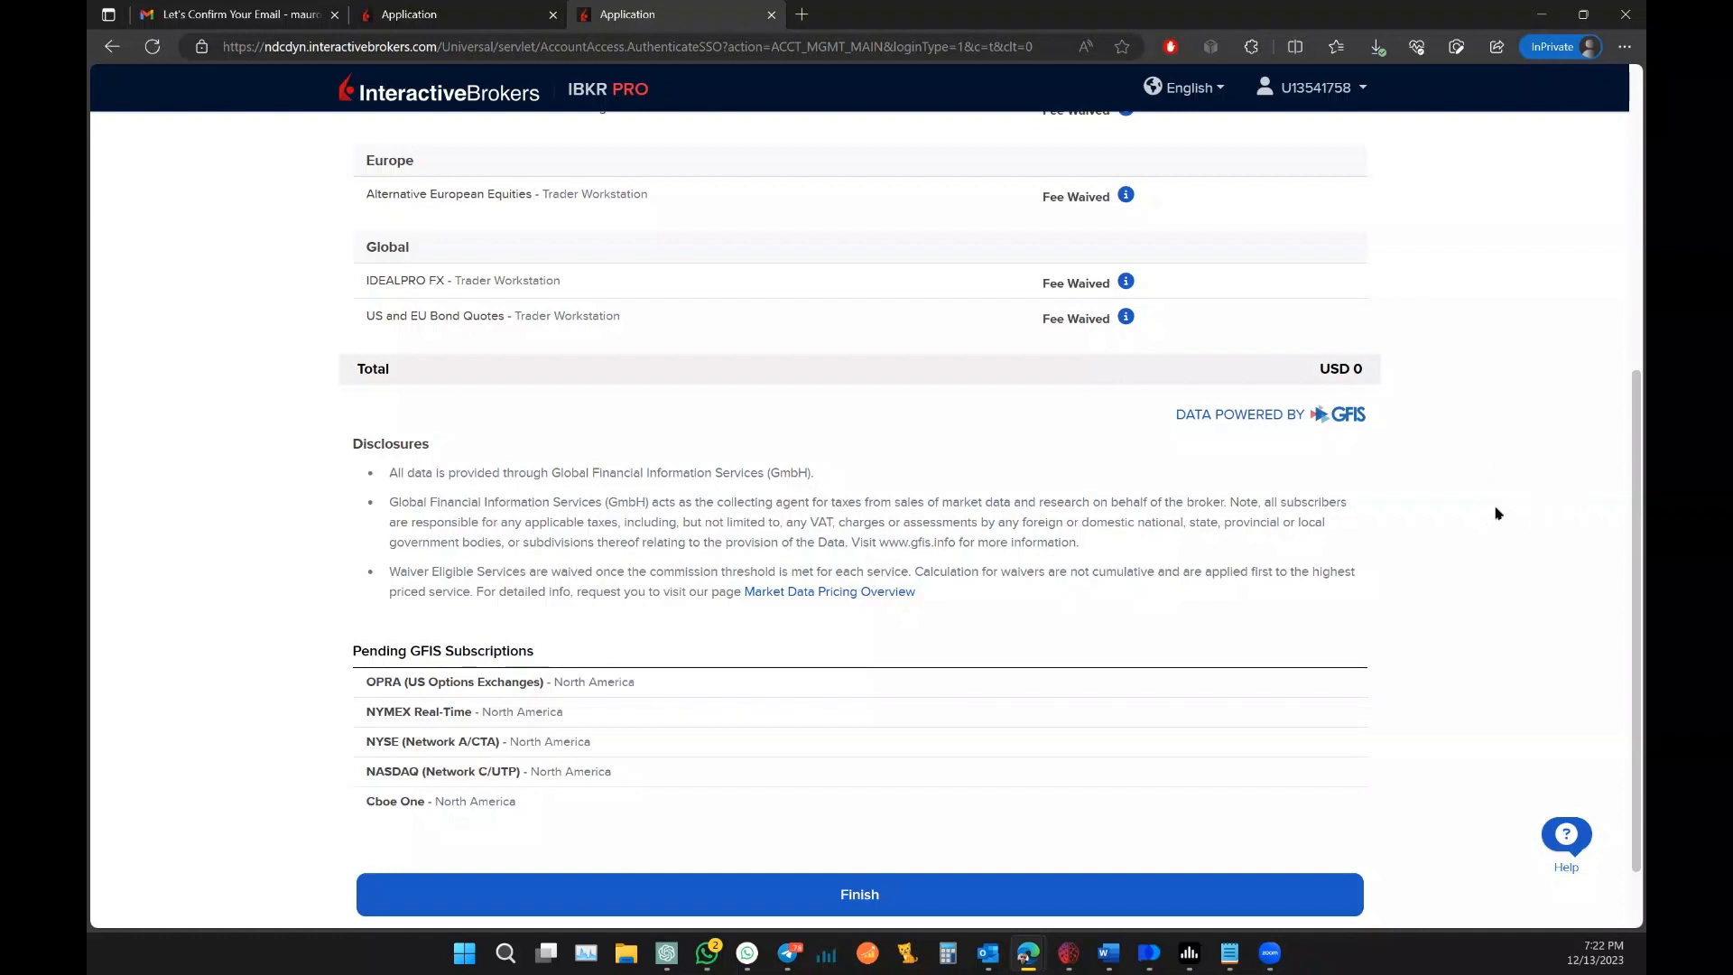
scroll(1496, 517, "down", 1)
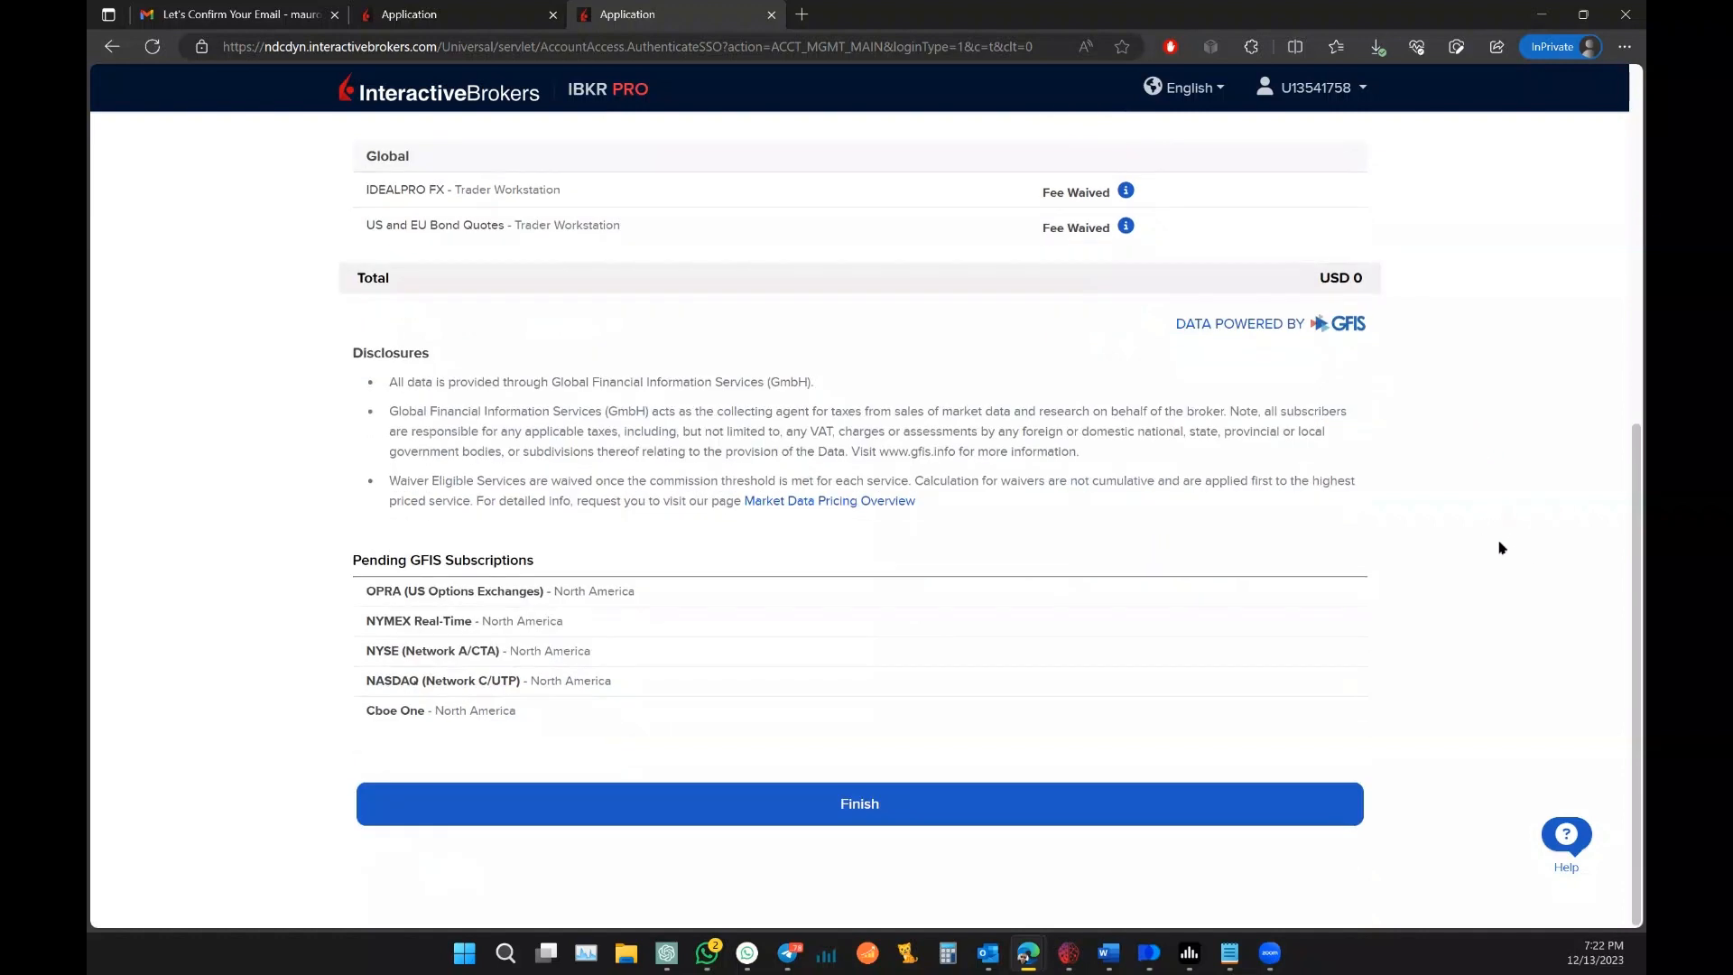